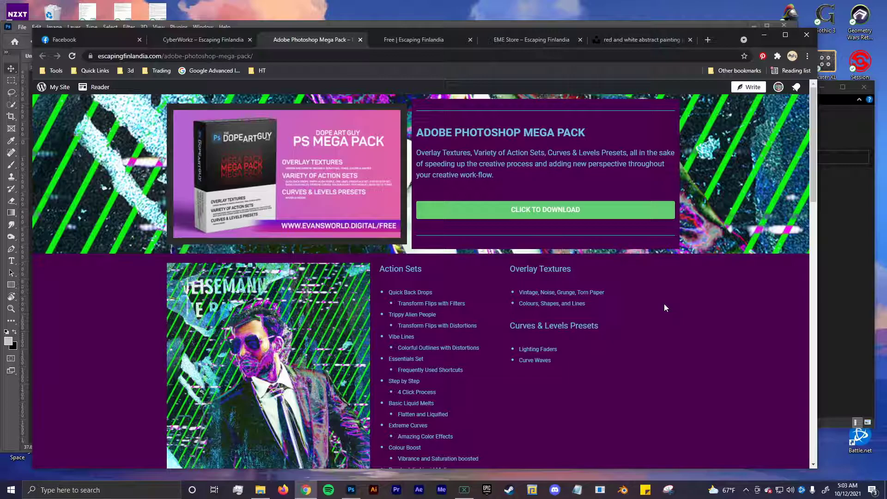
# Switch Chrome to the Escaping Finlandia Free page listing the D.A.G PS Mega Pack download.
pyautogui.scroll(-1, 648, 307)
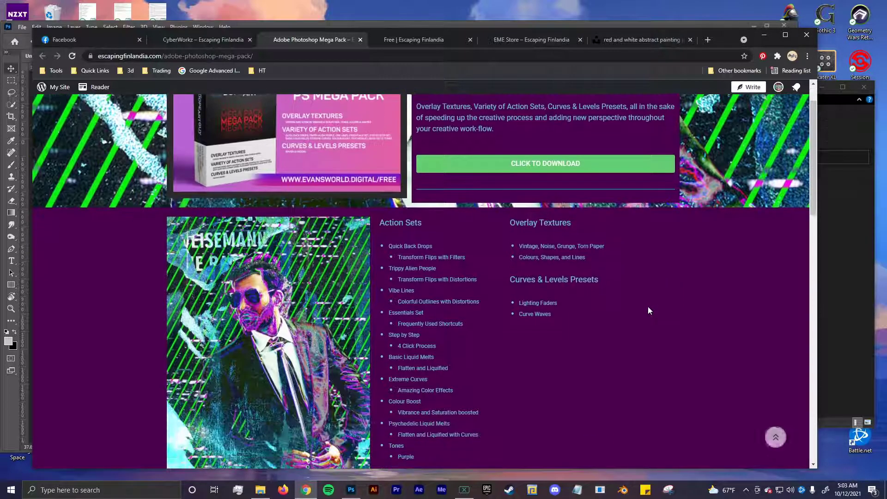
pyautogui.scroll(1, 647, 306)
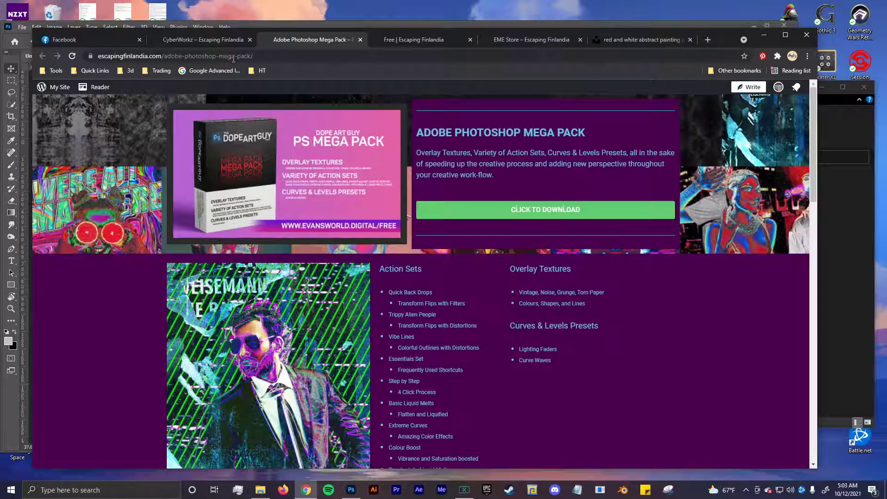
pyautogui.click(388, 40)
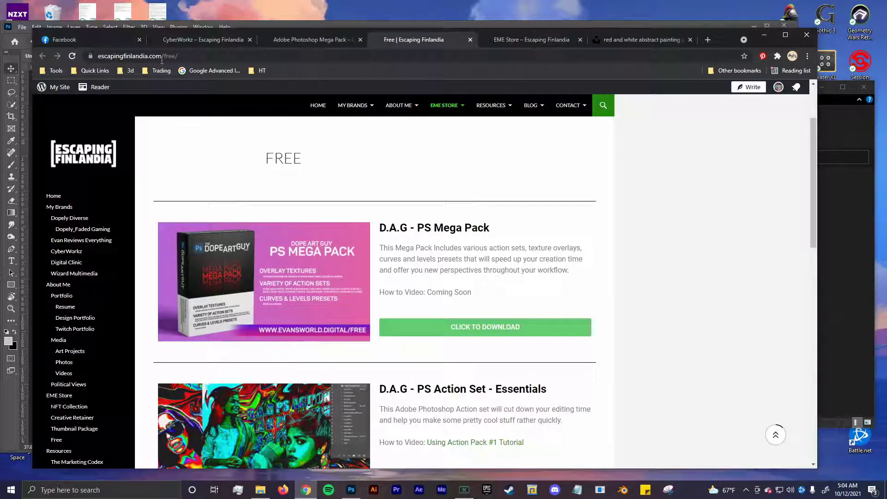
# Look over the PS MEGA PACK listing on the EME Store page.
pyautogui.click(517, 41)
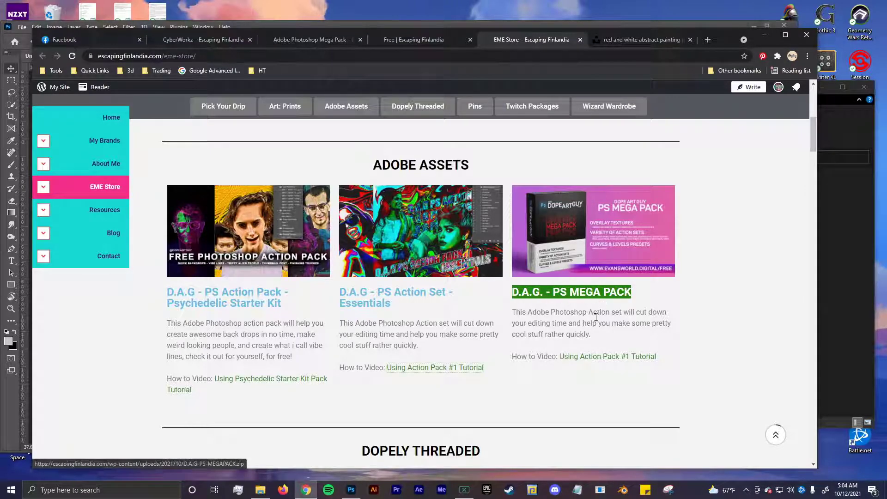
pyautogui.moveTo(599, 334); pyautogui.dragTo(531, 208)
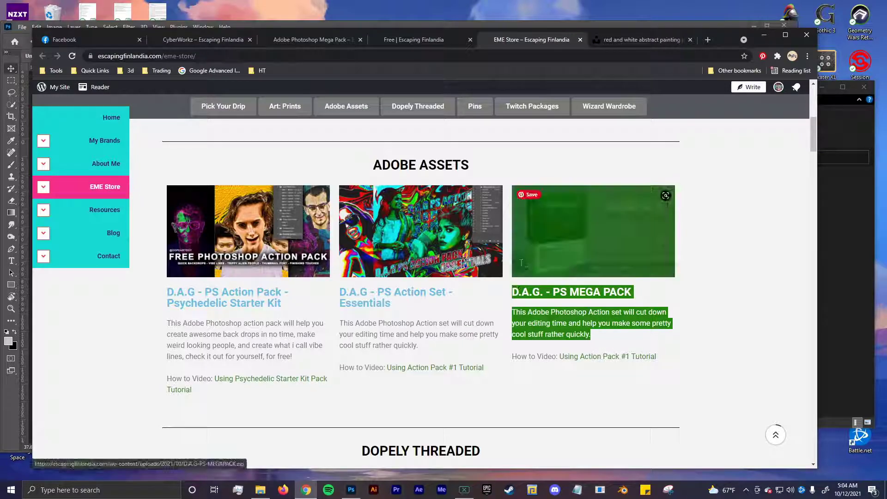
pyautogui.click(577, 315)
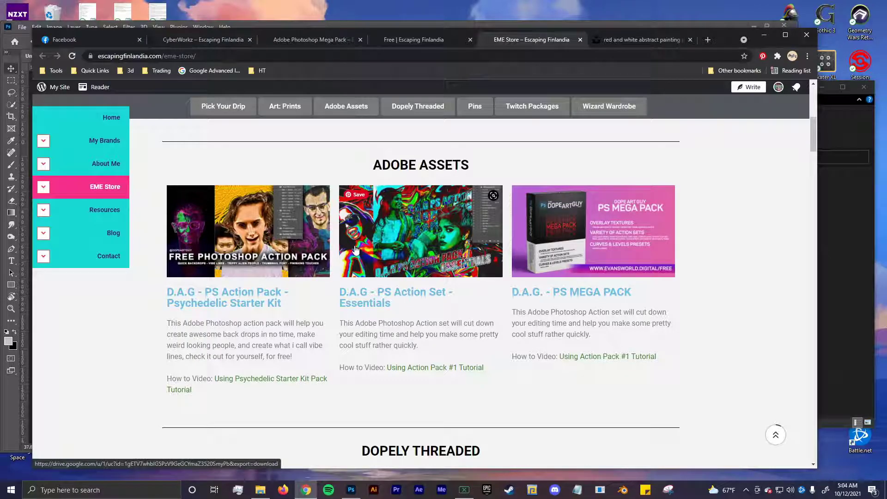
# Glance at the red cracked painting page, return to the Free page, and minimize Chrome.
pyautogui.click(625, 38)
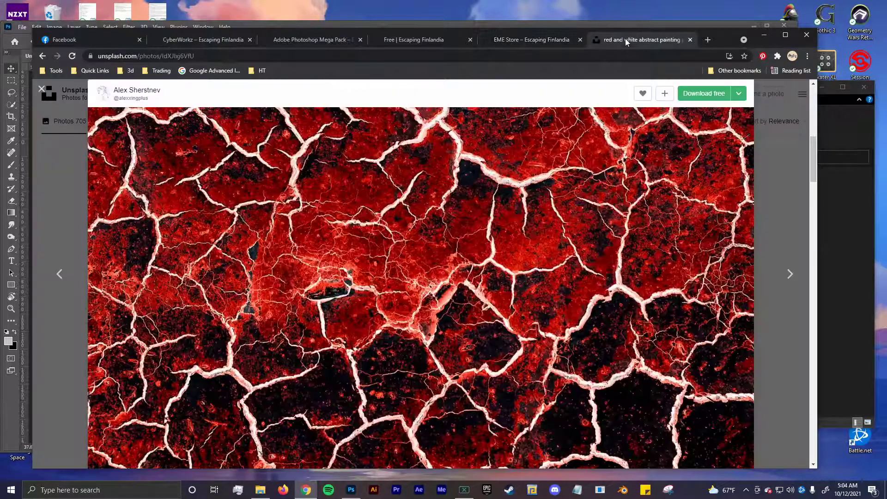
pyautogui.click(523, 36)
pyautogui.click(404, 38)
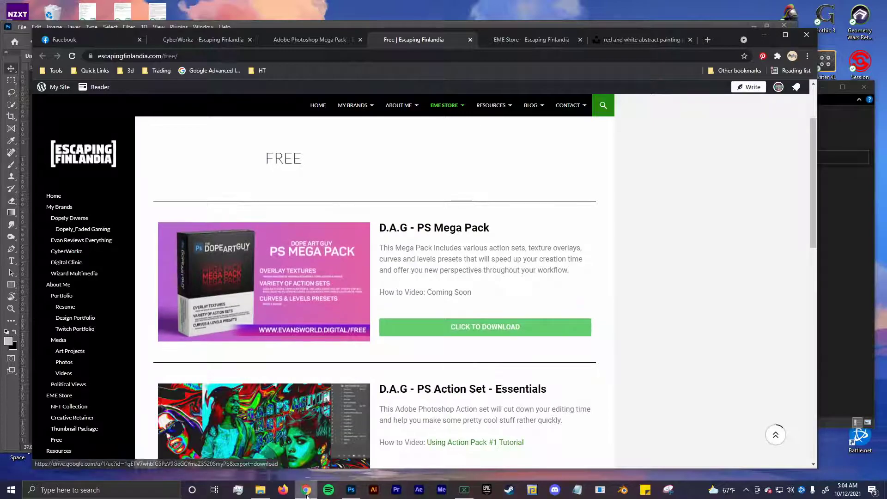
pyautogui.click(764, 35)
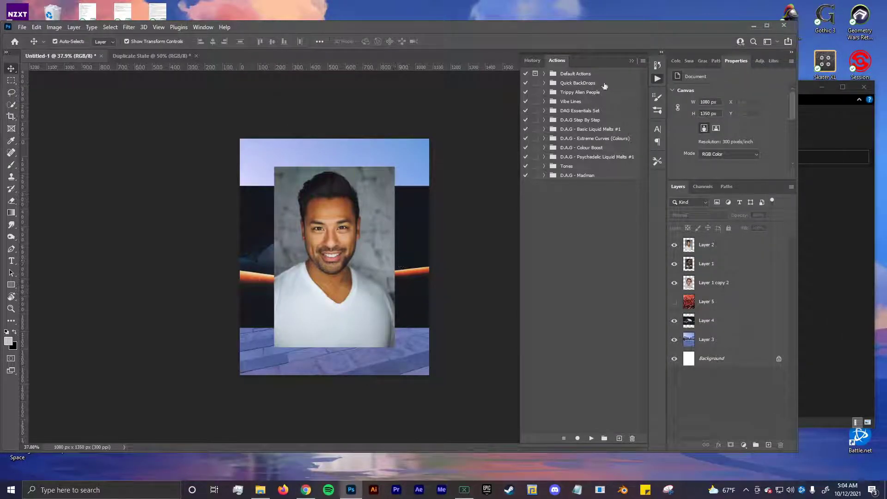
pyautogui.click(261, 489)
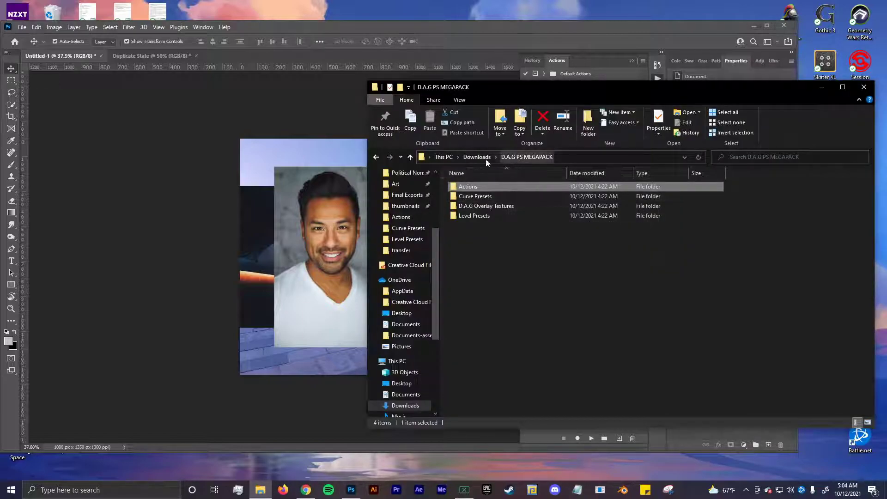
pyautogui.click(477, 157)
pyautogui.doubleClick(498, 208)
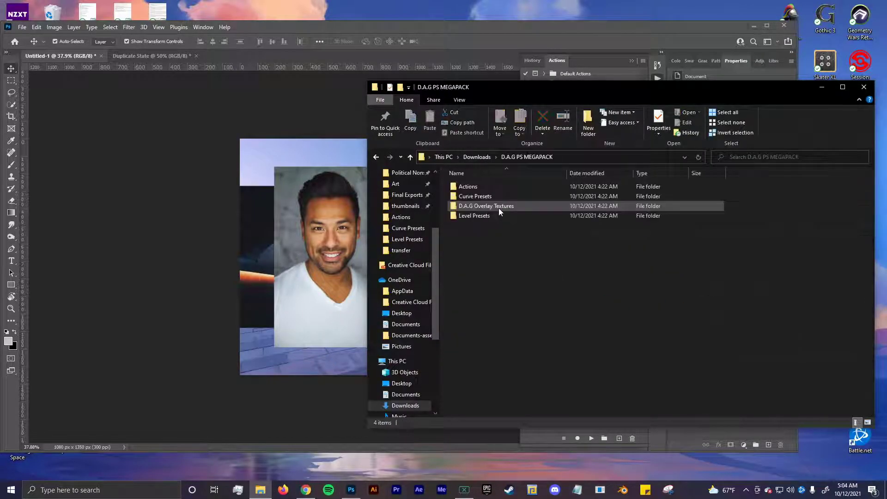
pyautogui.doubleClick(490, 186)
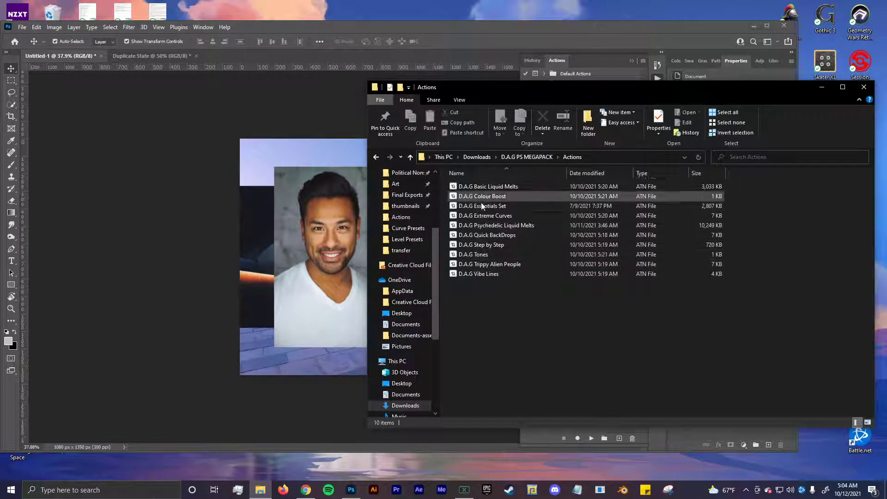
pyautogui.click(351, 490)
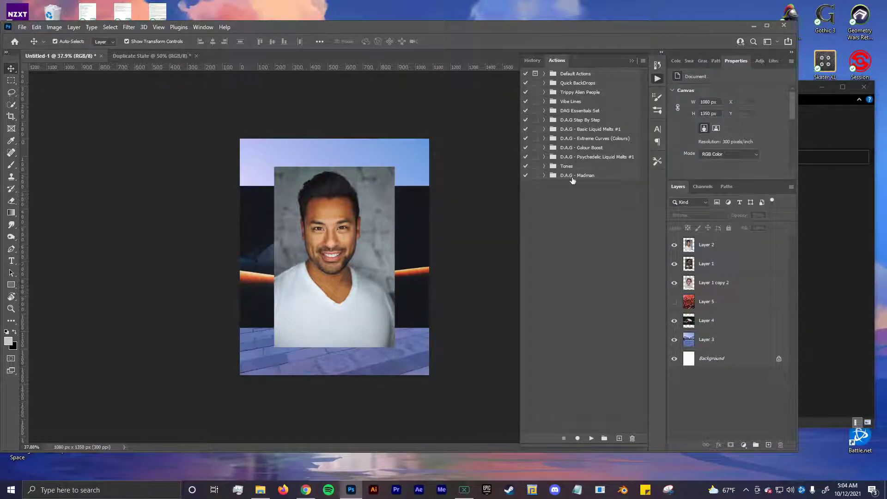
pyautogui.click(260, 489)
pyautogui.click(527, 157)
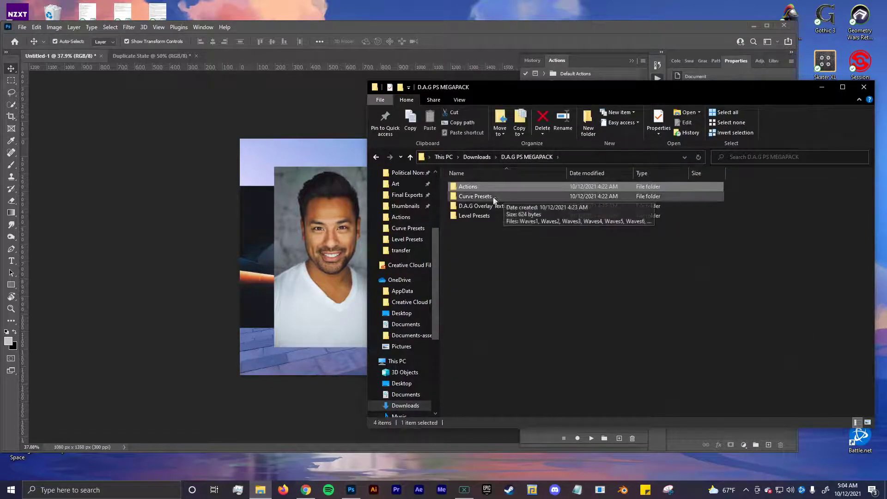
pyautogui.click(187, 147)
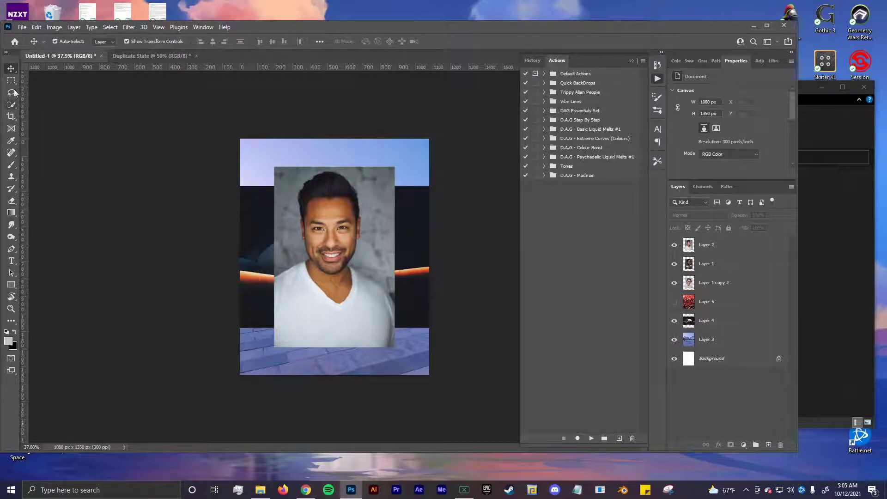
# Select the Layer 2 portrait and browse the Curves preset list, keeping Default.
pyautogui.press('ctrl')
pyautogui.click(322, 212)
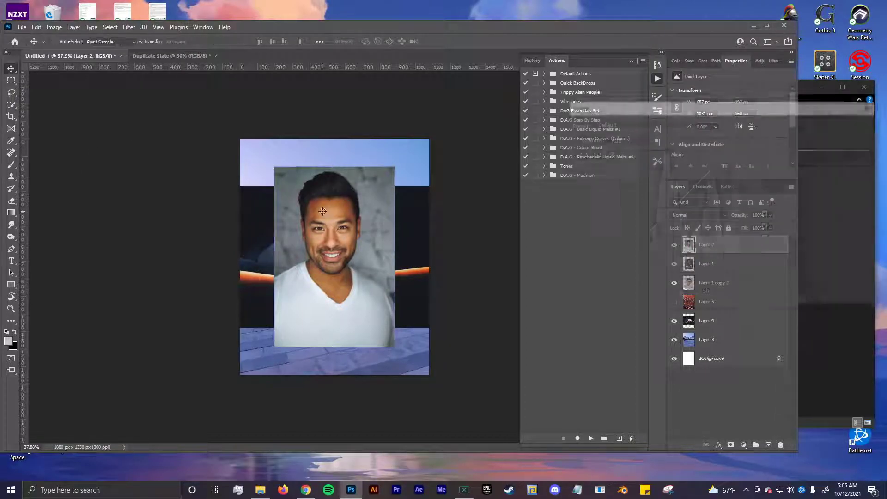
pyautogui.click(627, 125)
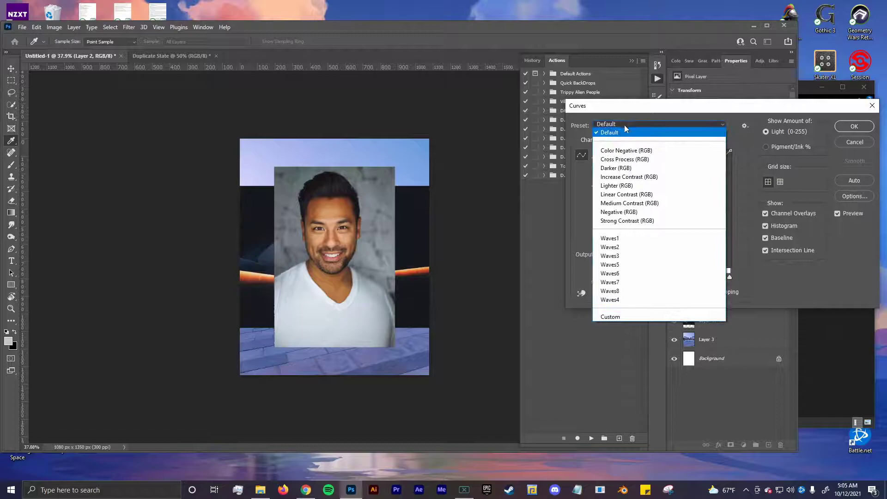
pyautogui.click(745, 125)
# Look in the Curve Presets folder without loading anything, then cancel Curves unchanged.
pyautogui.click(744, 125)
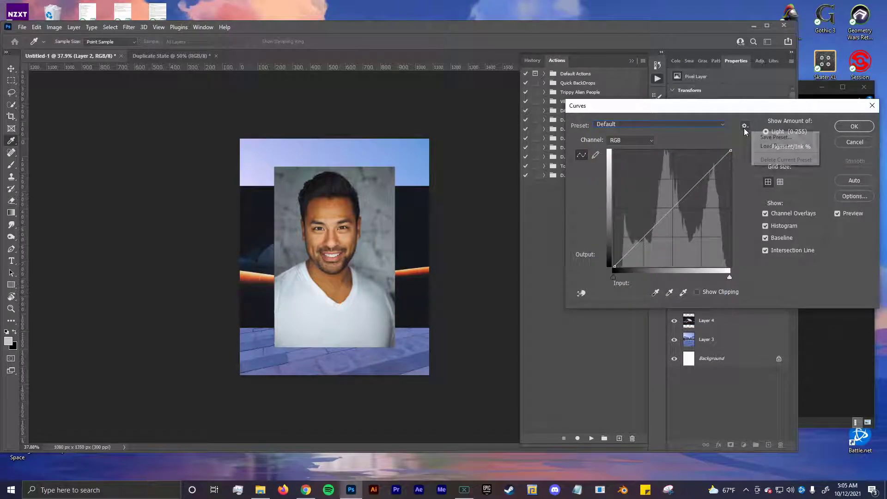
pyautogui.click(777, 146)
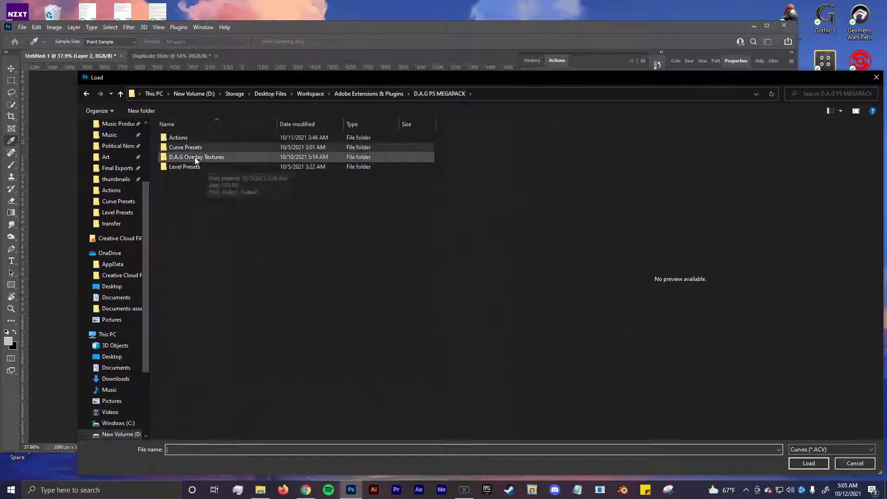
pyautogui.doubleClick(187, 147)
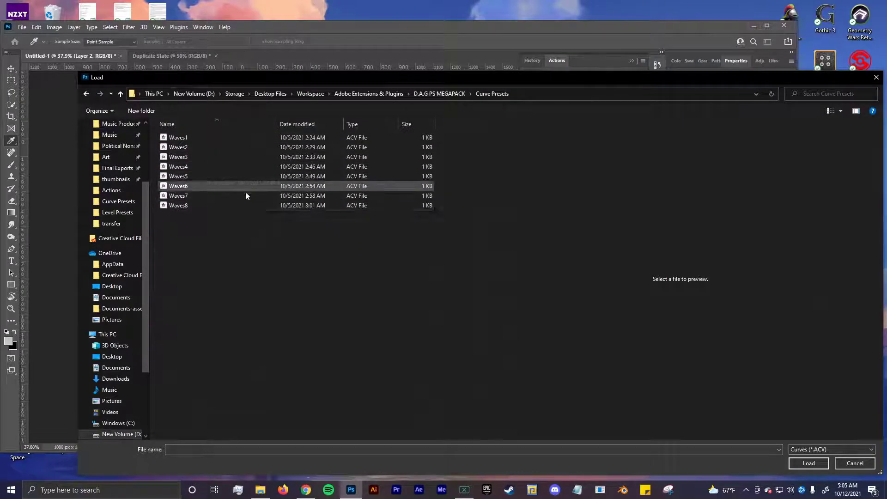
pyautogui.click(855, 464)
pyautogui.click(629, 125)
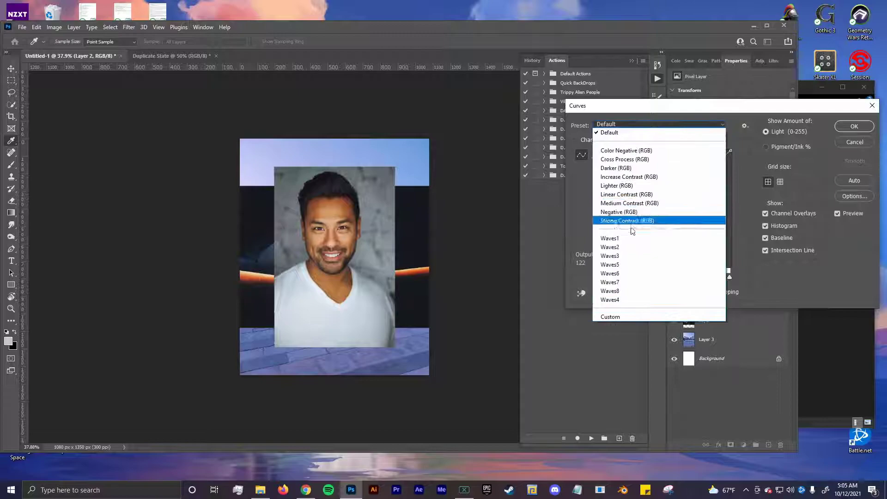
pyautogui.press('Escape')
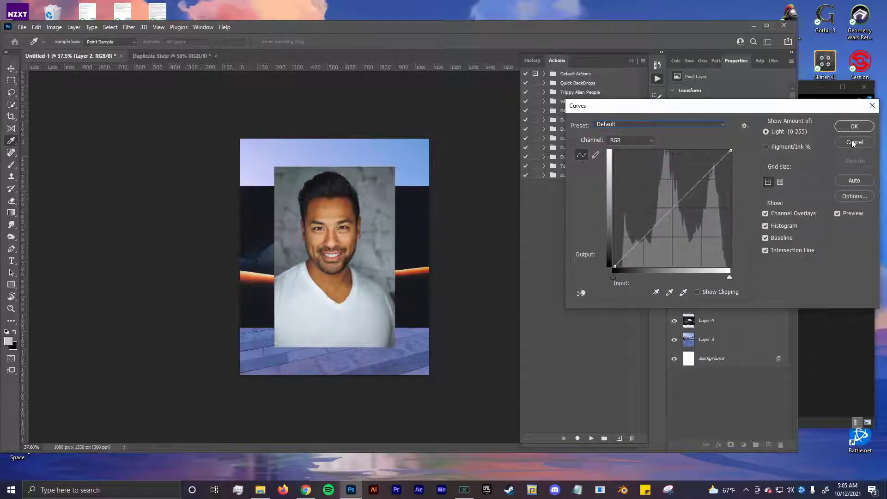
pyautogui.press('Escape')
# Switch to the Move tool, open Levels (Ctrl+L), and start loading a Levels preset.
pyautogui.press('l')
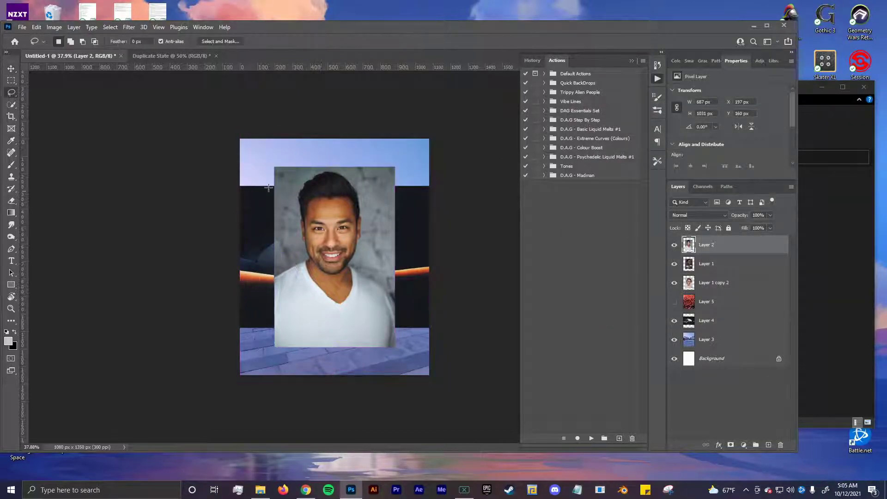
pyautogui.press('v')
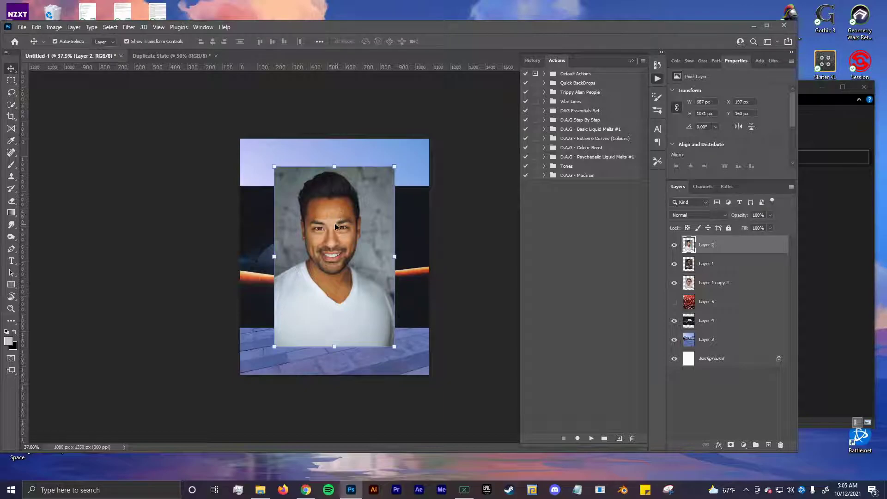
pyautogui.hotkey('ctrl', 'l')
pyautogui.click(697, 104)
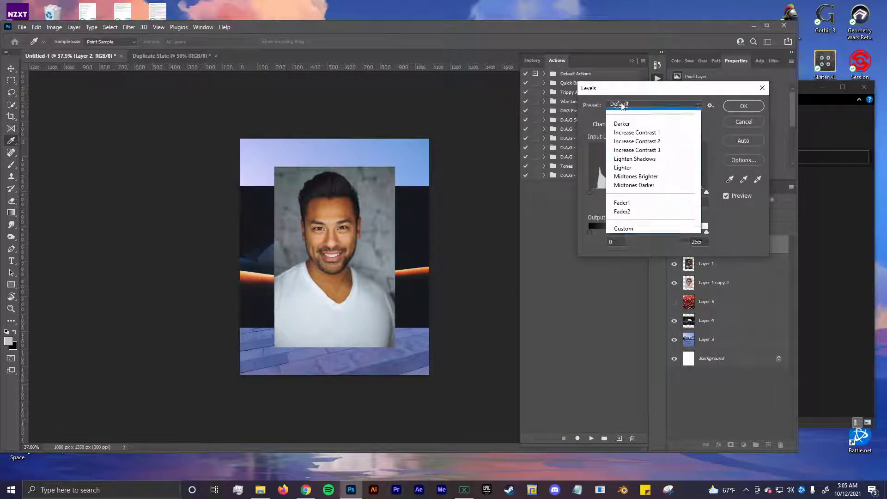
pyautogui.click(702, 112)
pyautogui.click(709, 105)
pyautogui.click(734, 117)
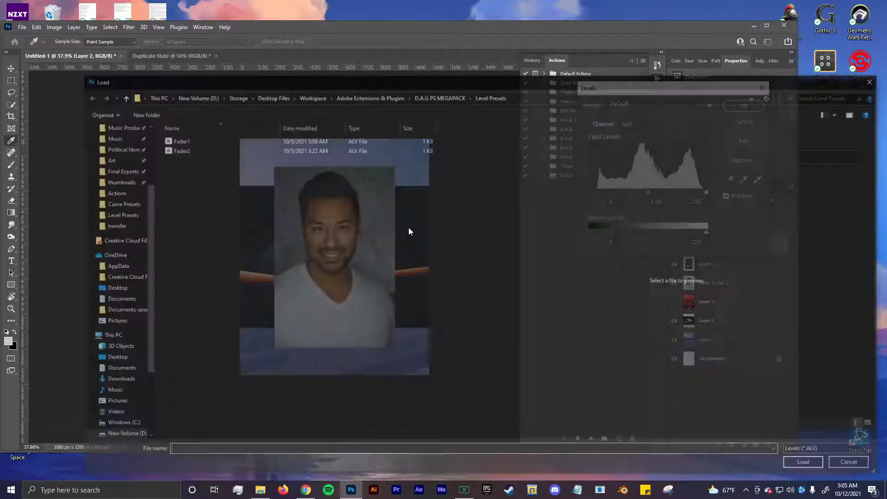
# Pick the Fader1 and Fader2 files in the D.A.G Level Presets folder.
pyautogui.click(439, 94)
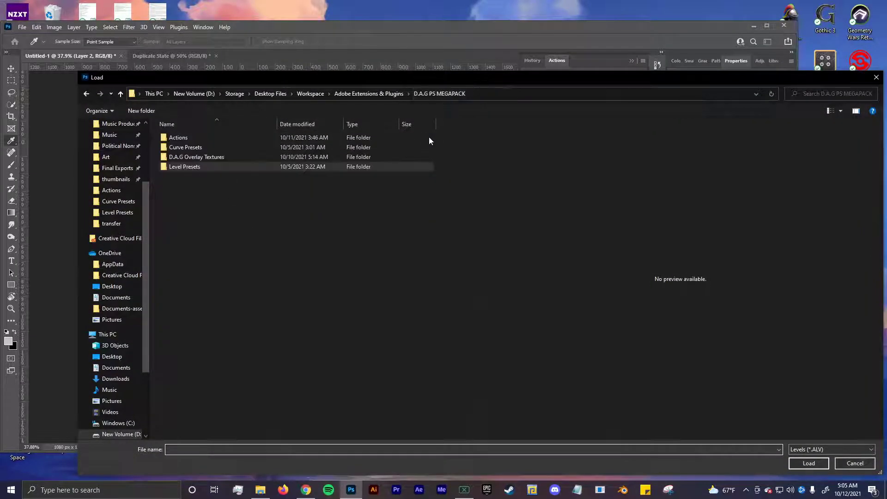
pyautogui.doubleClick(195, 166)
pyautogui.click(191, 137)
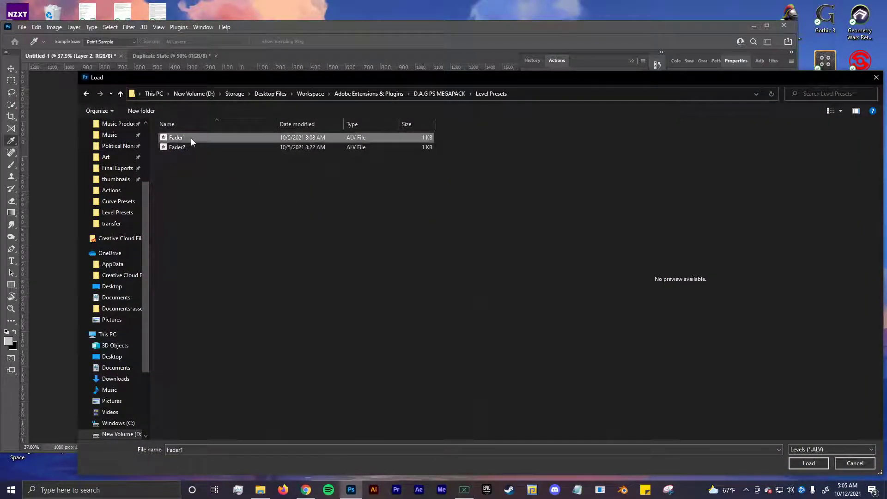
pyautogui.press('Down')
pyautogui.click(876, 78)
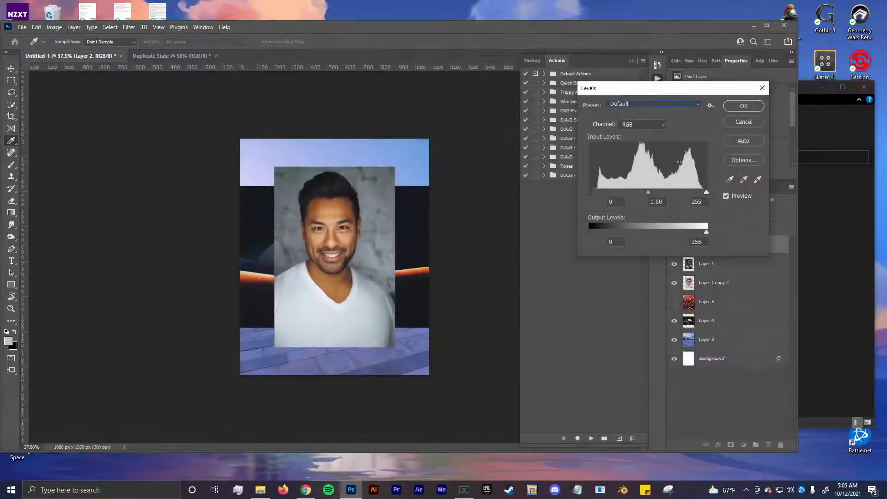
# Look through the Levels presets, then cancel Levels without applying any.
pyautogui.click(621, 105)
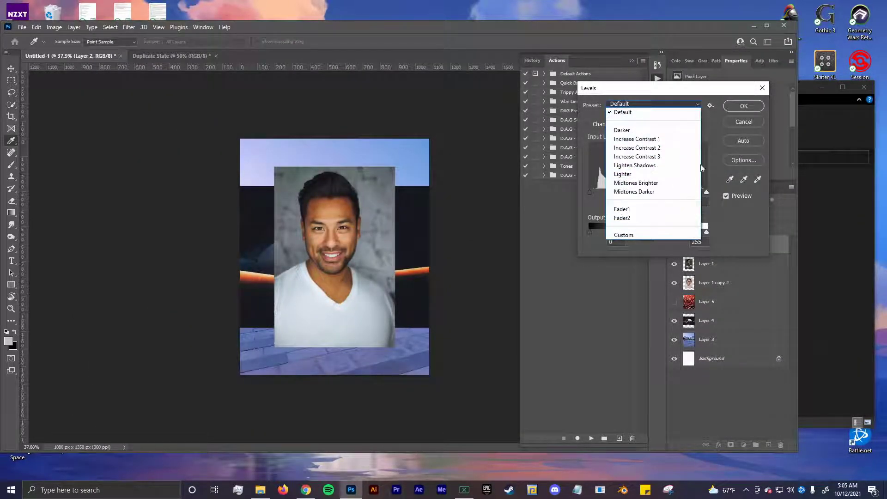
pyautogui.click(580, 141)
pyautogui.click(729, 121)
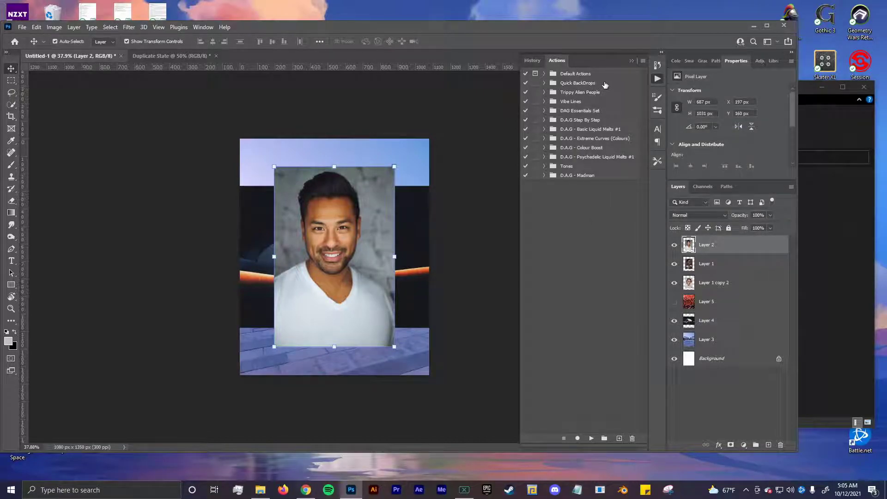
# View the D.A.G PS MEGAPACK folder in File Explorer, then expand Quick BackDrops in Photoshop.
pyautogui.click(260, 490)
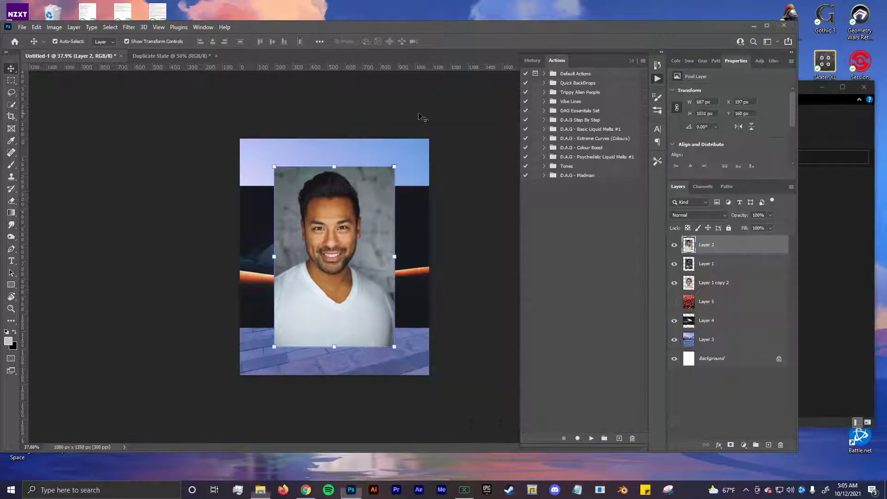
pyautogui.click(301, 123)
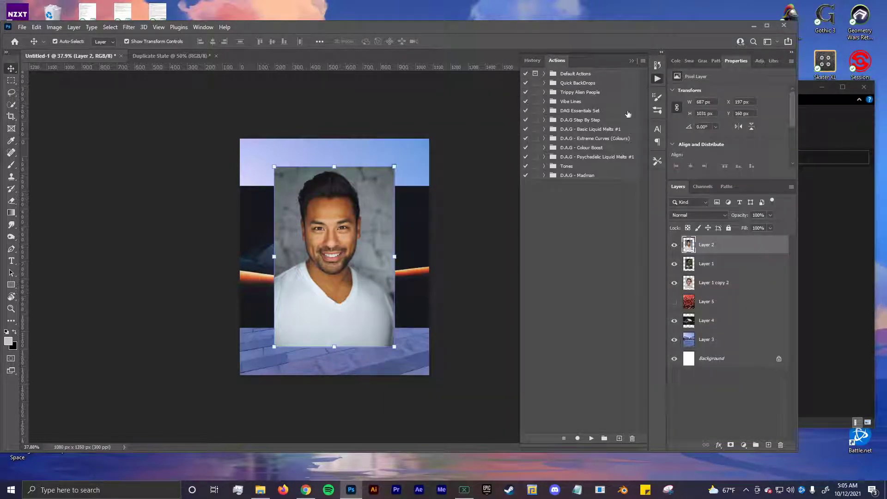
pyautogui.click(543, 83)
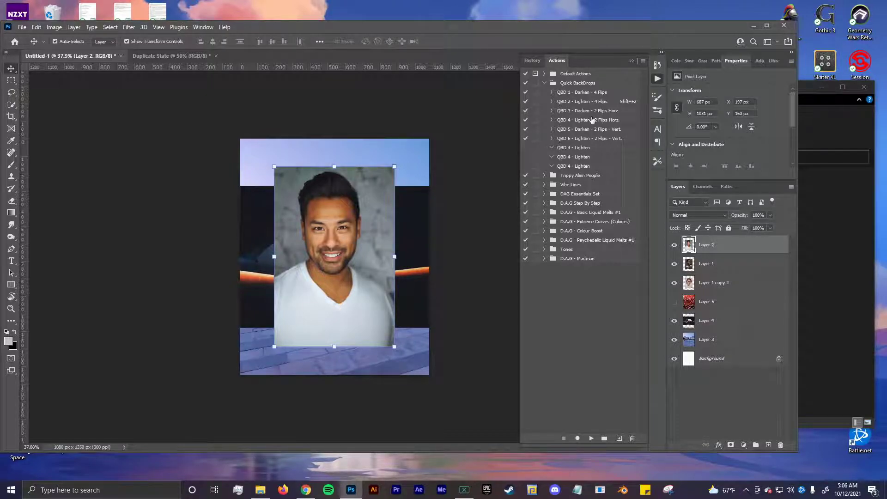
# Expand Trippy Alien People and drag the portraits back to the canvas centre.
pyautogui.click(545, 84)
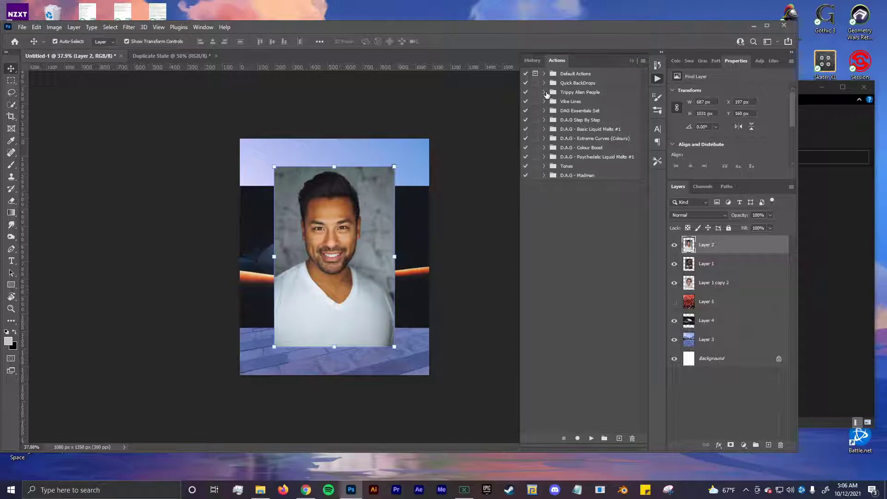
pyautogui.click(544, 92)
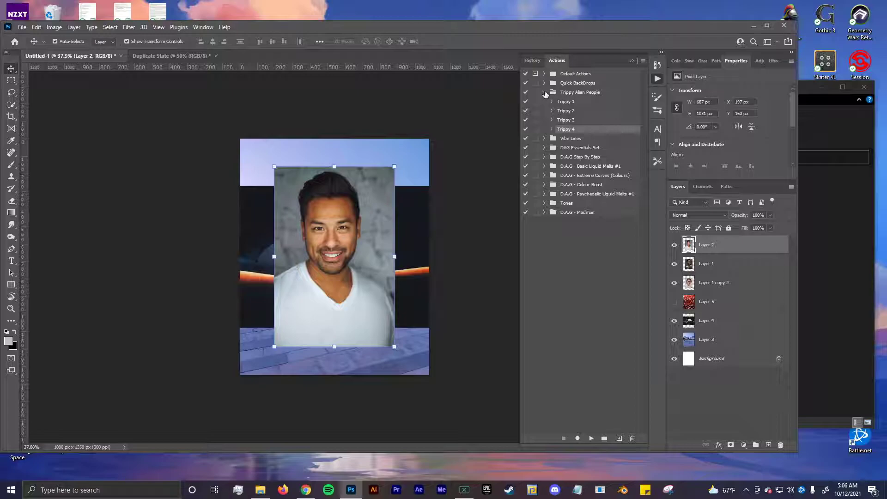
pyautogui.moveTo(359, 252); pyautogui.dragTo(272, 267)
pyautogui.moveTo(376, 265)
pyautogui.mouseDown()
pyautogui.moveTo(393, 266)
pyautogui.moveTo(376, 265)
pyautogui.mouseUp()
pyautogui.moveTo(253, 270); pyautogui.dragTo(338, 250)
# Switch to the Vibe Lines action set and look at the Filter > Stylize menu.
pyautogui.click(545, 93)
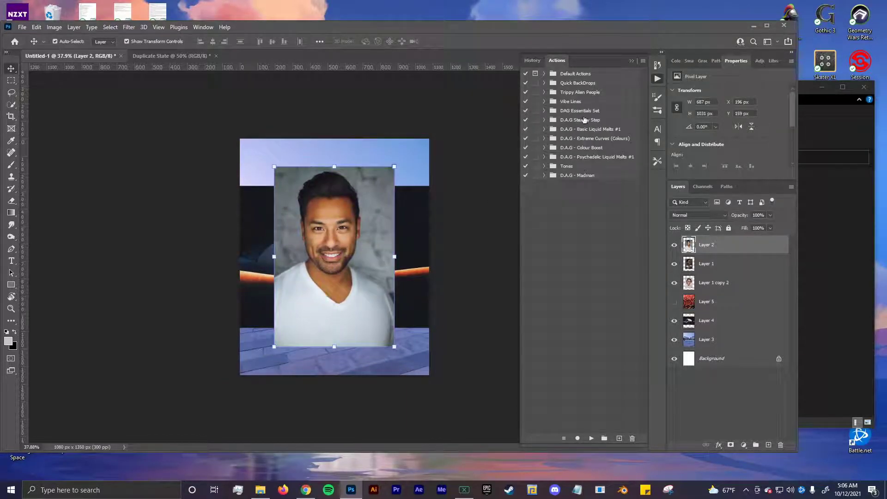
pyautogui.click(545, 102)
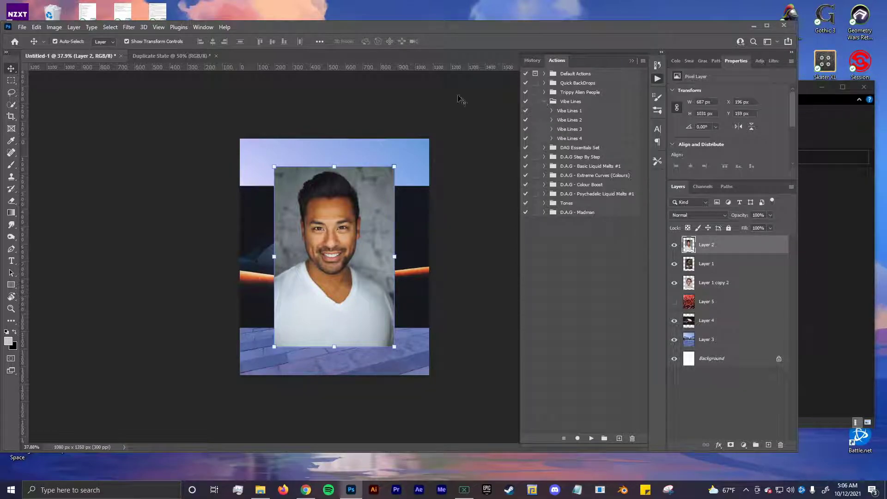
pyautogui.click(129, 28)
pyautogui.moveTo(169, 208)
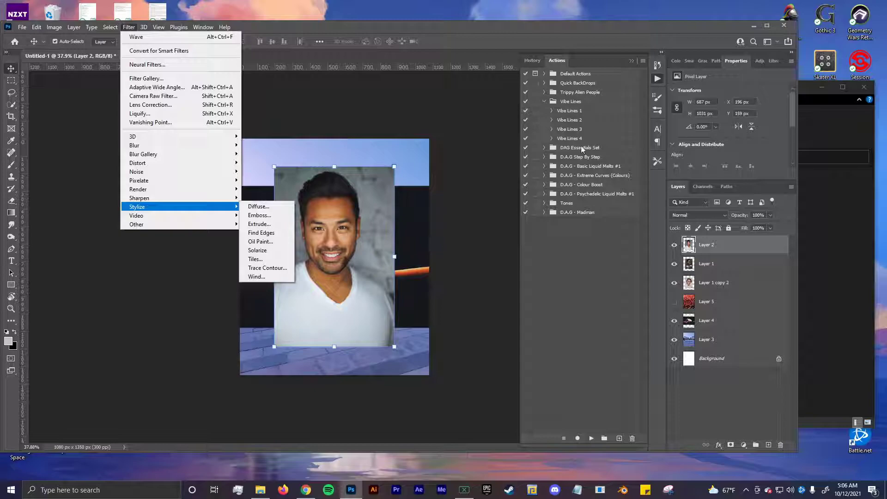
# Close the Filter menu, expand DAG Essentials Set, and review QuickCut, PurpleTone and ExtremeCurves.
pyautogui.click(500, 126)
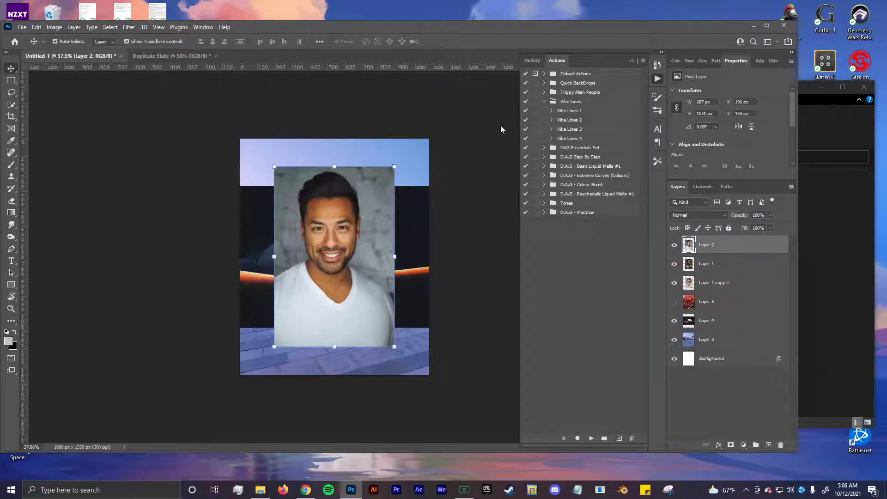
pyautogui.click(545, 101)
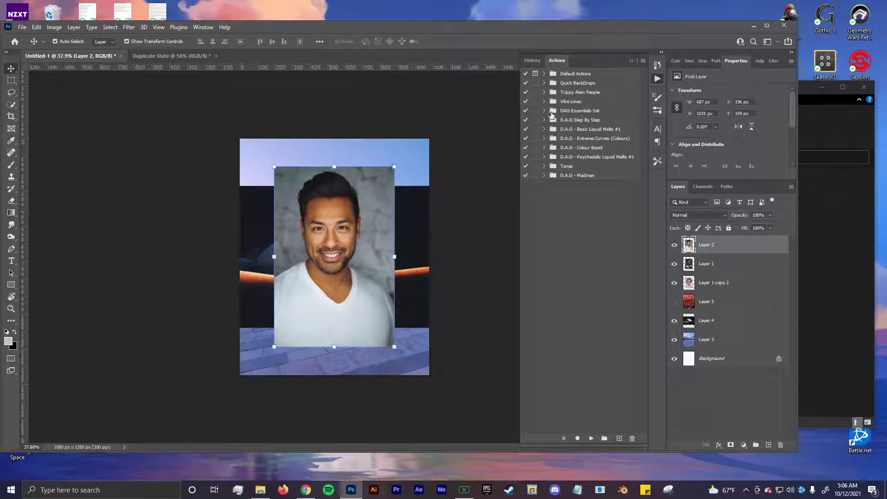
pyautogui.click(545, 112)
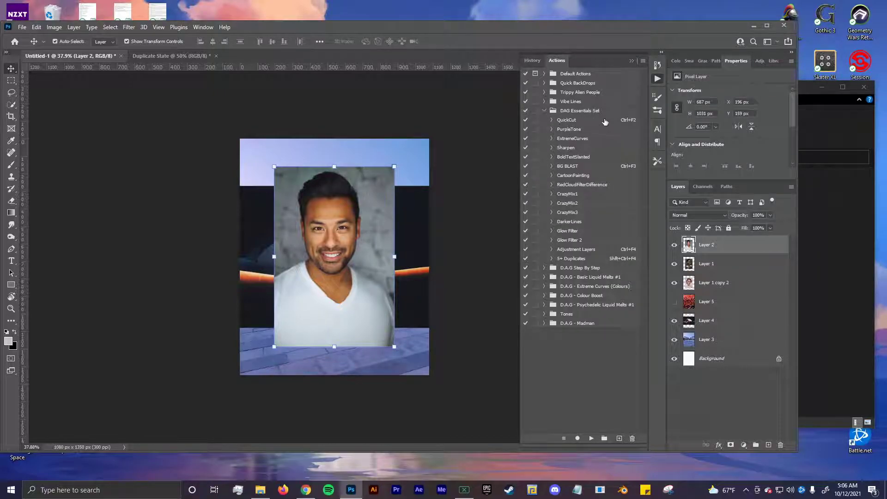
pyautogui.click(581, 122)
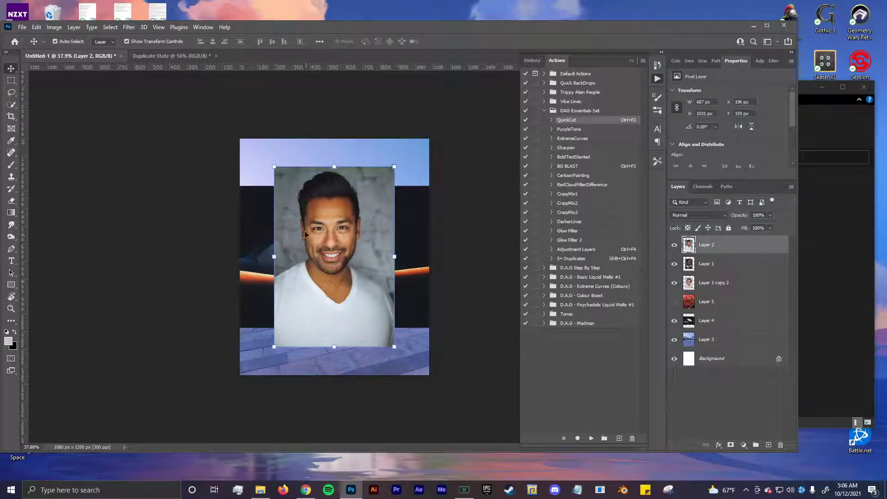
pyautogui.click(583, 130)
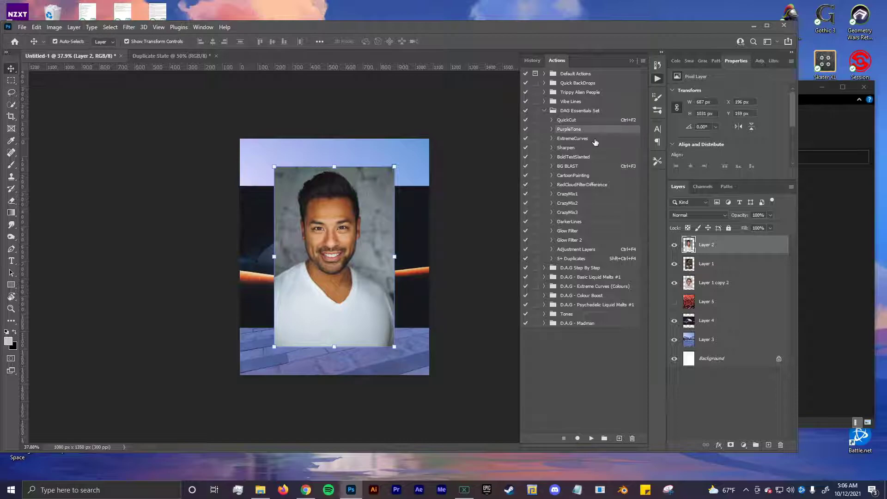
pyautogui.click(595, 141)
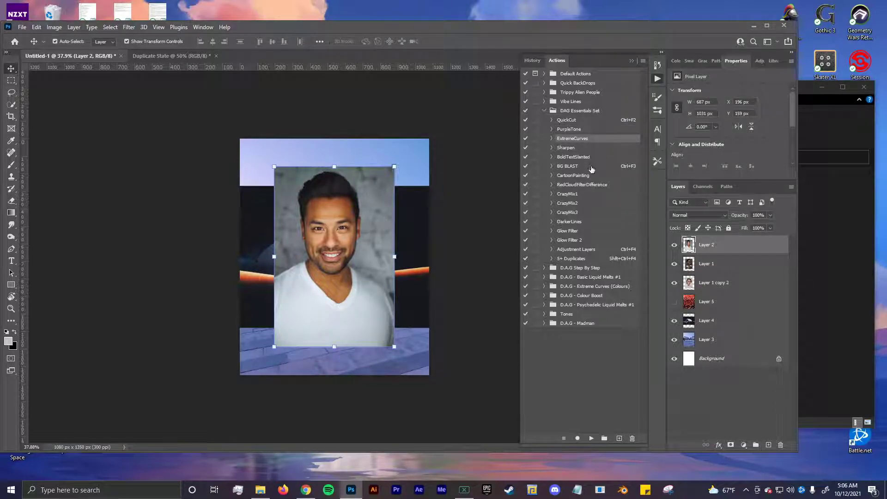
# Review BoldTextSlanted through Adjustment Layers, then collapse DAG Essentials Set.
pyautogui.click(591, 157)
pyautogui.click(593, 176)
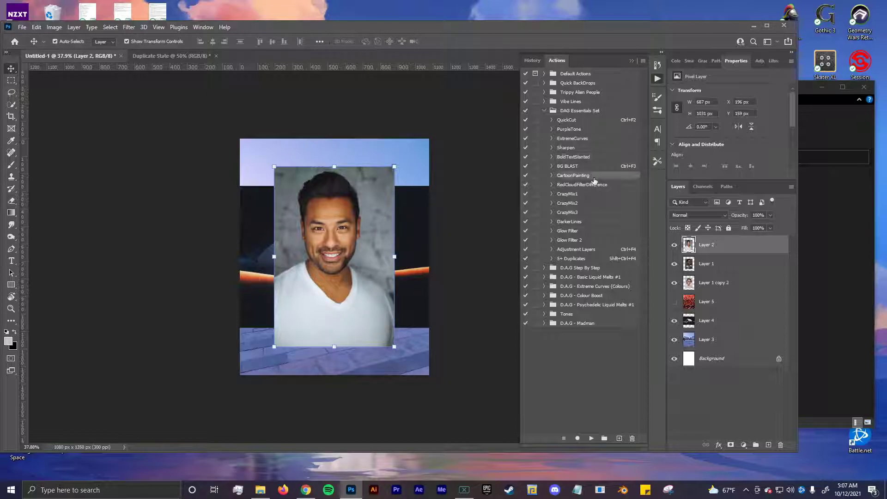
pyautogui.click(591, 195)
pyautogui.click(588, 224)
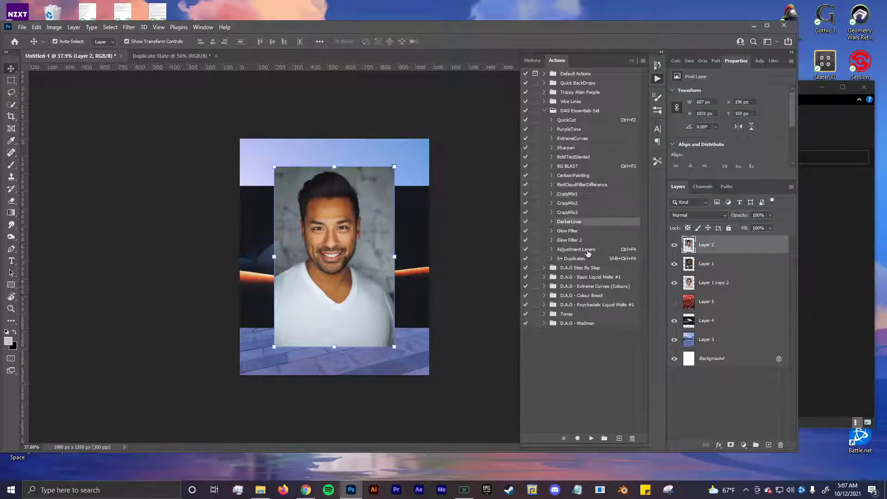
pyautogui.click(572, 262)
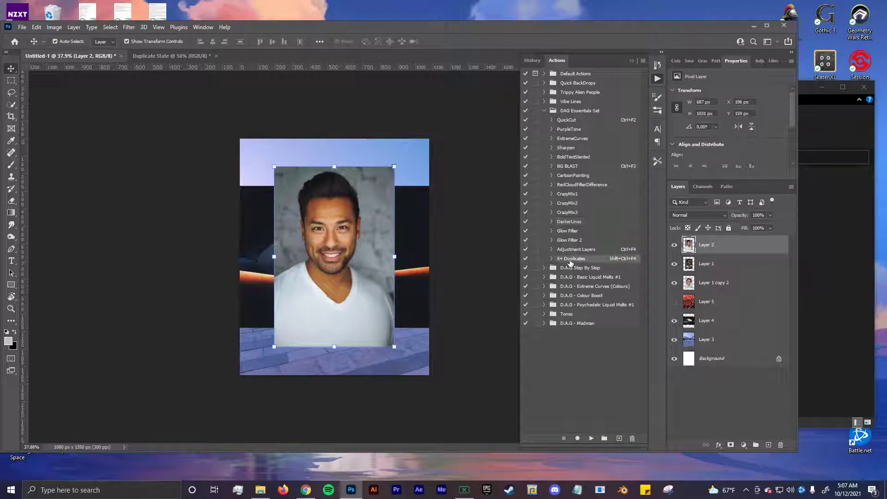
pyautogui.click(599, 251)
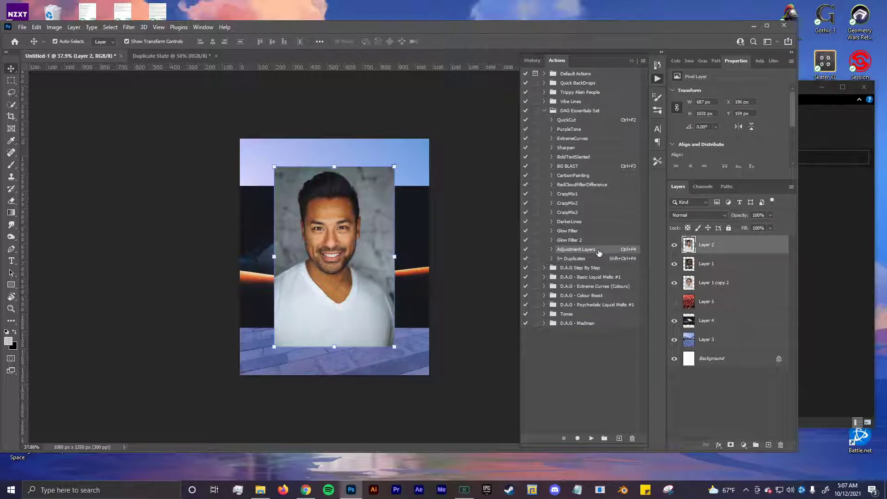
pyautogui.click(545, 112)
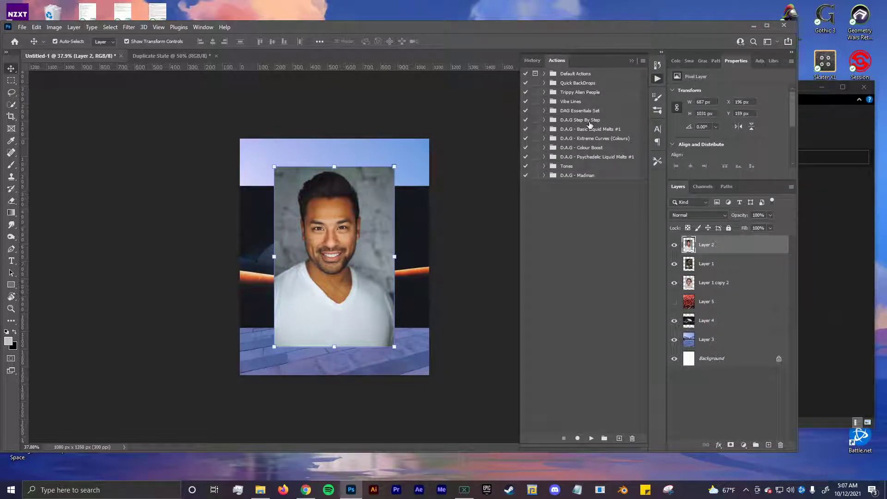
# Review Step 1 BG/FG Seperation, Step 2 BG Punch/Flair and Step 3 Character Boost.
pyautogui.click(545, 120)
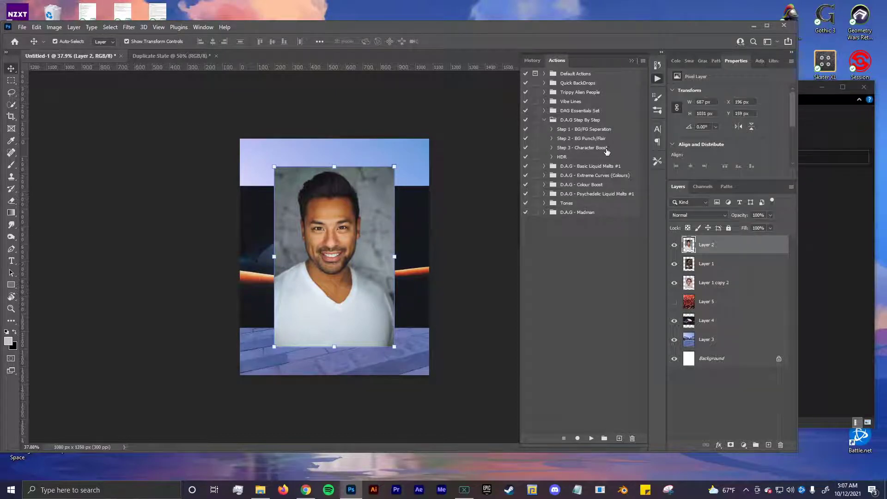
pyautogui.click(589, 132)
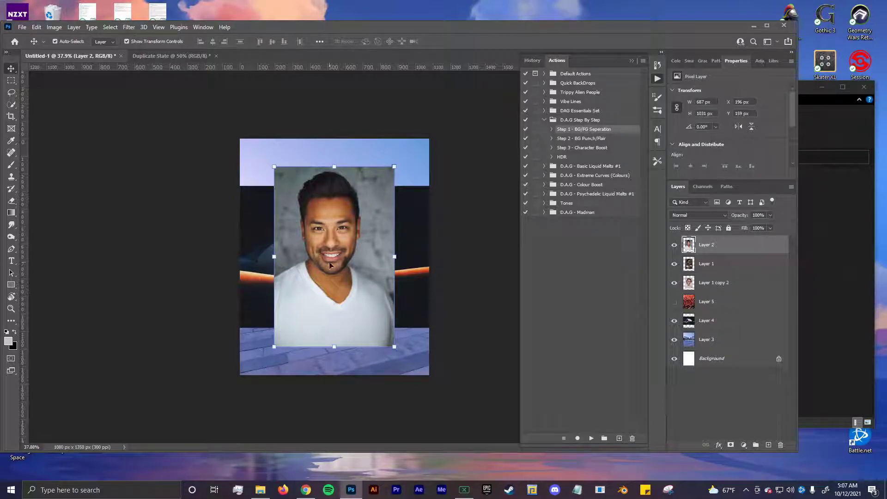
pyautogui.click(610, 140)
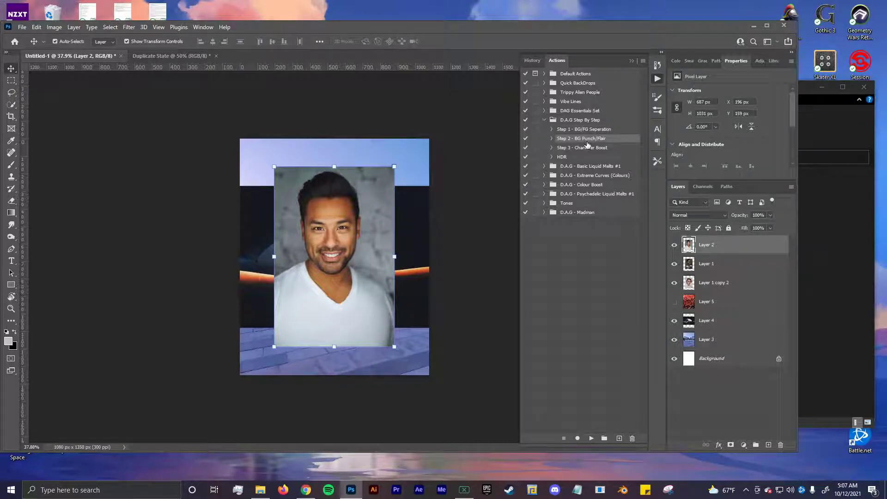
pyautogui.click(597, 149)
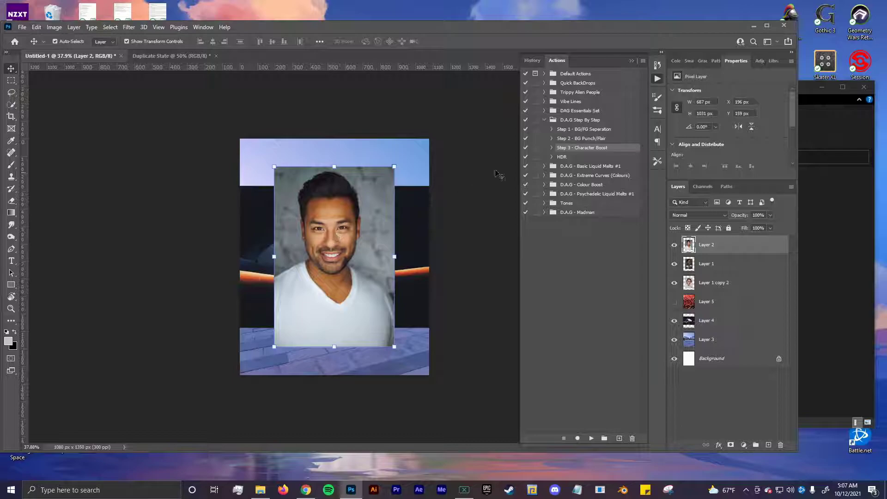
pyautogui.click(544, 121)
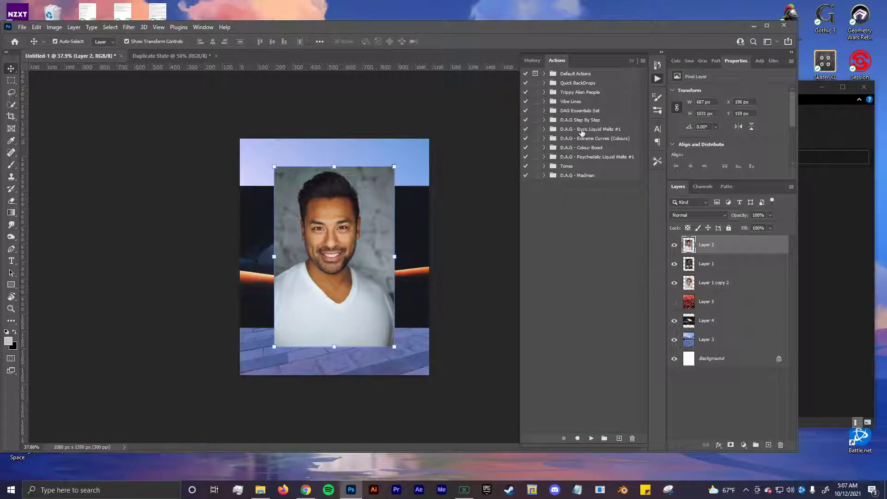
# Expand Basic Liquid Melts #1 and inspect the steps inside Basic Melt 1, 2 and 3.
pyautogui.click(544, 129)
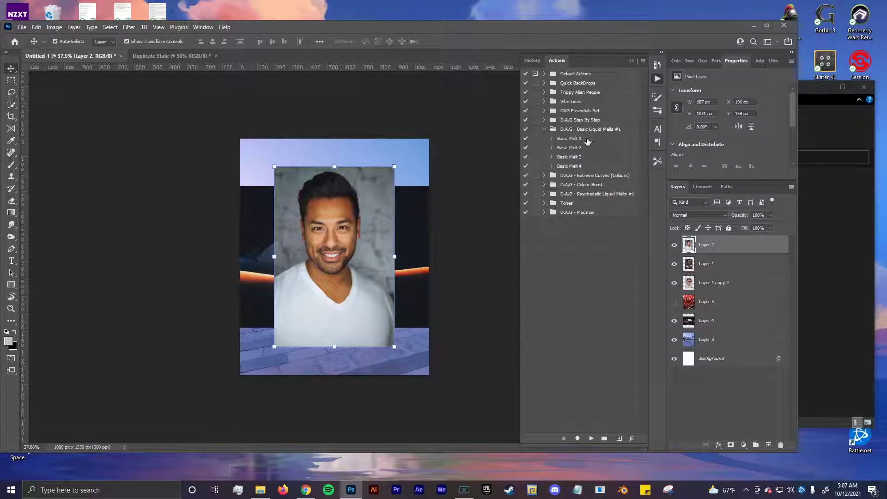
pyautogui.click(552, 138)
pyautogui.click(552, 139)
pyautogui.click(551, 148)
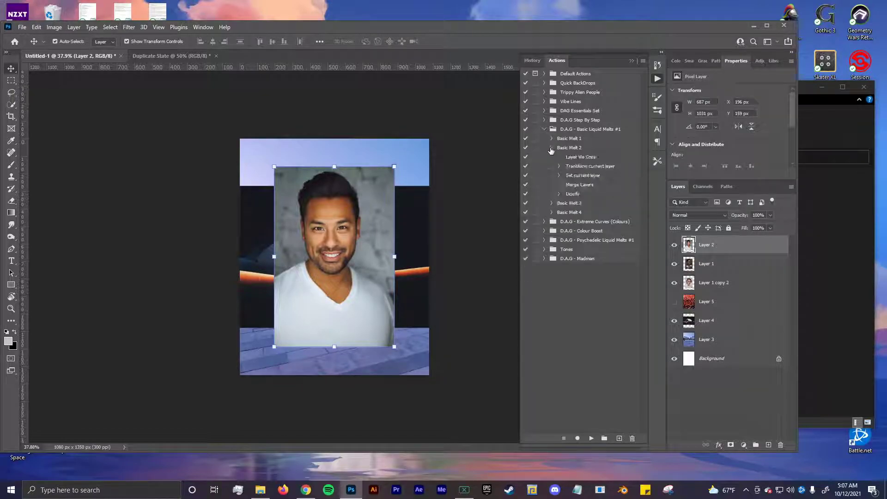
pyautogui.click(552, 148)
pyautogui.click(552, 158)
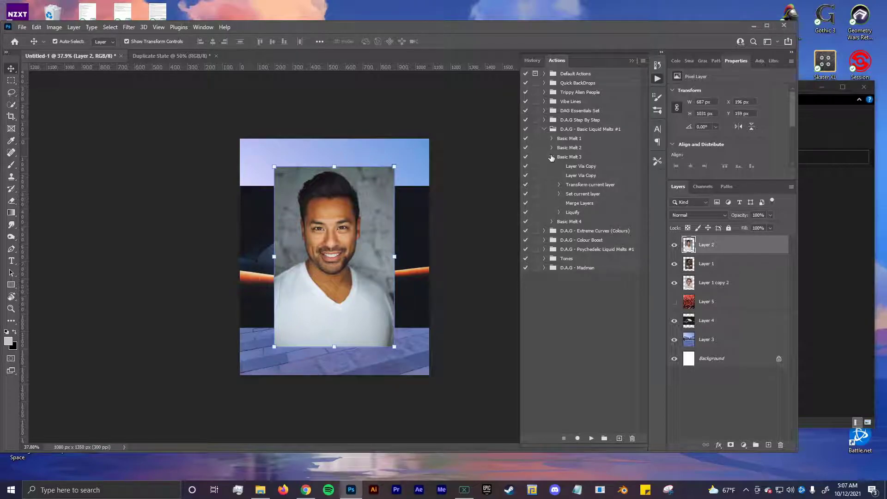
pyautogui.click(551, 157)
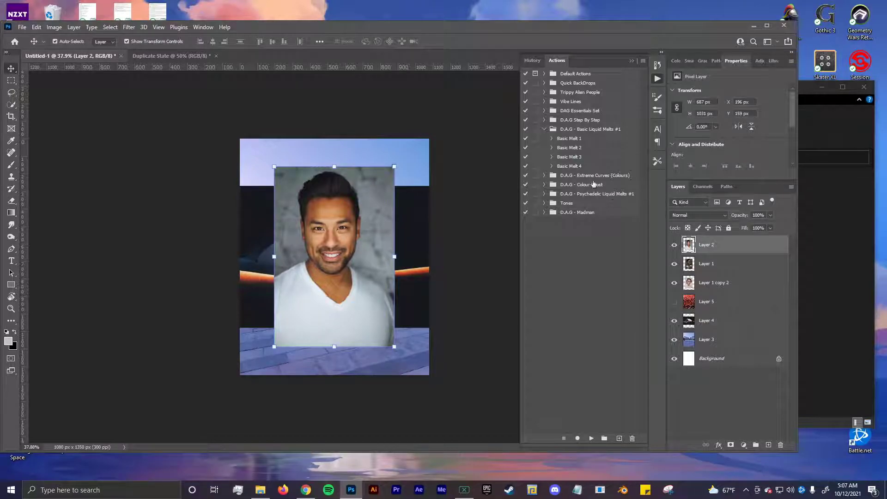
pyautogui.click(545, 129)
pyautogui.click(545, 138)
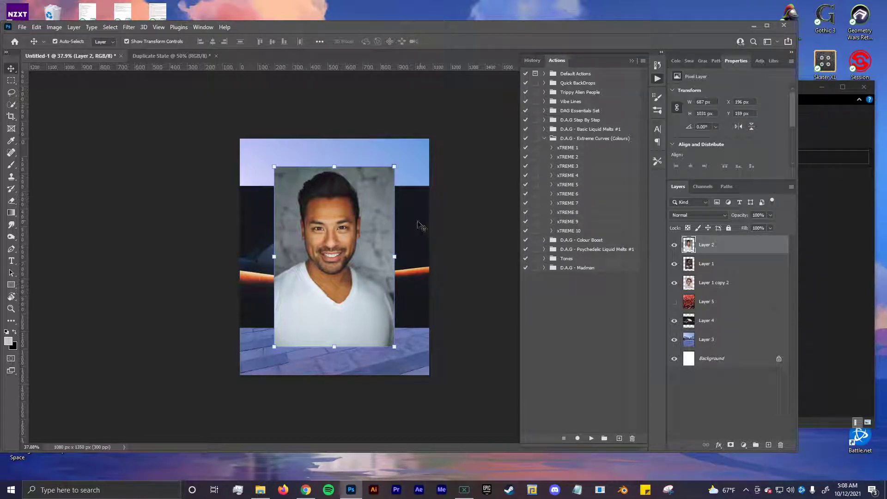
pyautogui.click(583, 214)
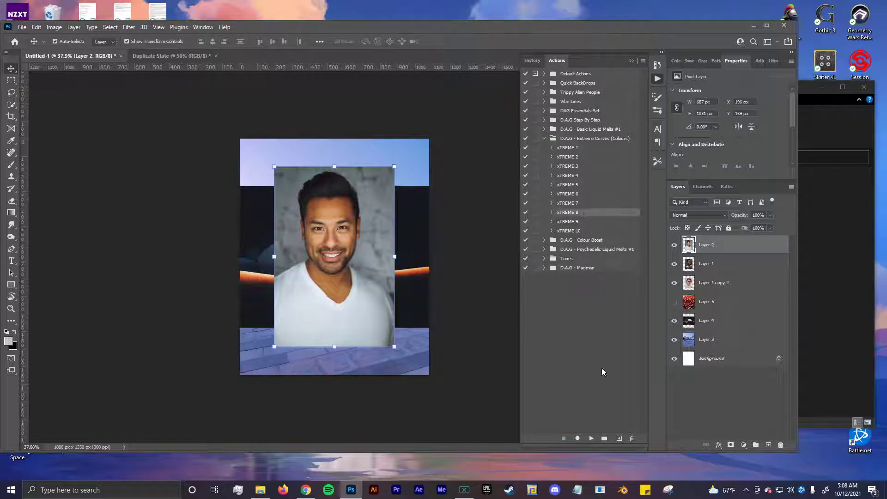
pyautogui.click(592, 441)
pyautogui.hotkey('ctrl', 'z')
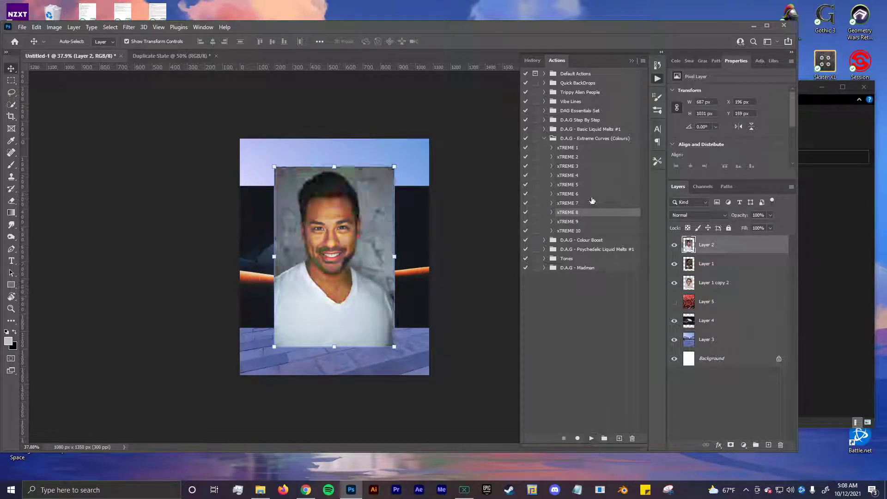
pyautogui.click(591, 195)
pyautogui.click(592, 439)
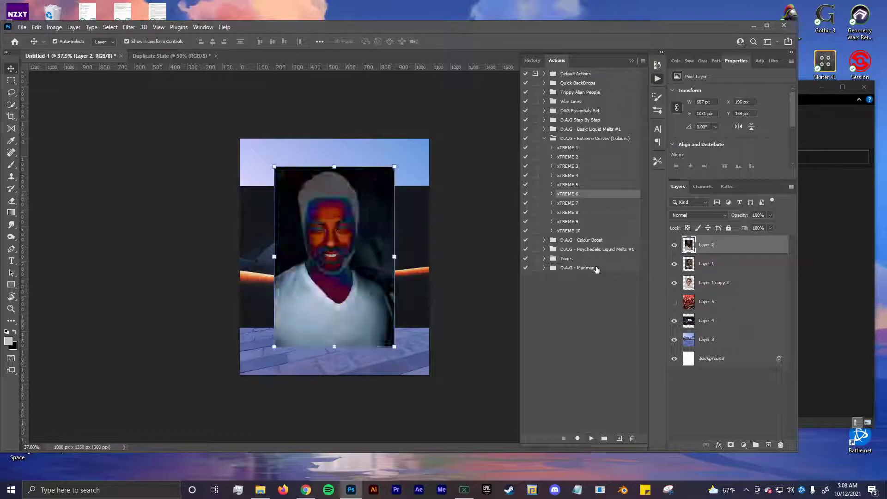
pyautogui.hotkey('ctrl', 'z')
pyautogui.click(582, 176)
pyautogui.click(594, 439)
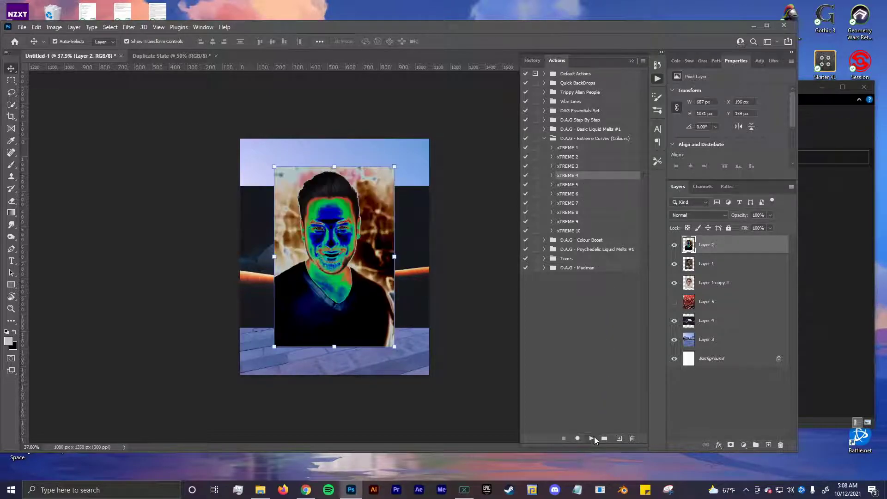
pyautogui.hotkey('ctrl', 'z')
pyautogui.click(582, 157)
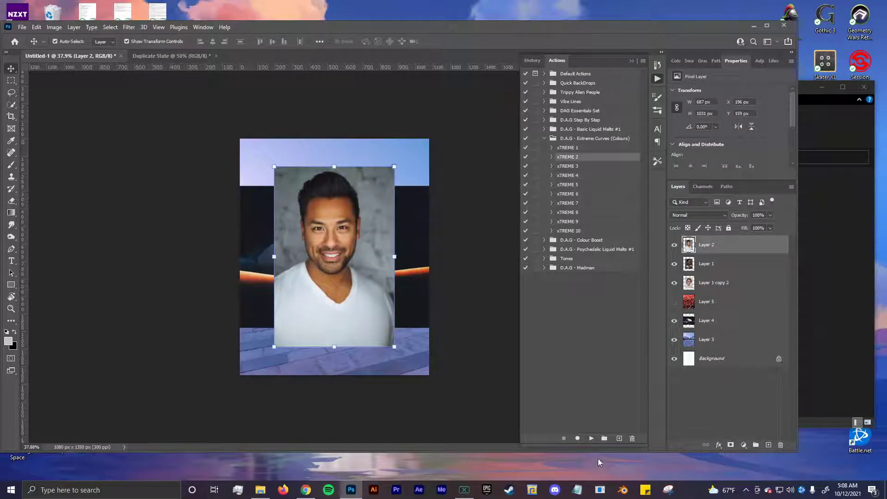
pyautogui.click(592, 439)
pyautogui.hotkey('ctrl', 'z')
pyautogui.click(584, 148)
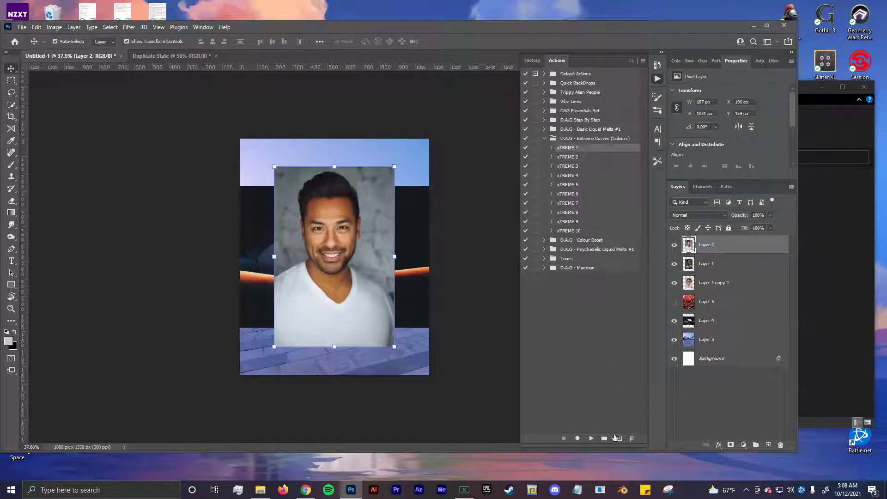
pyautogui.click(592, 439)
pyautogui.hotkey('ctrl', 'z')
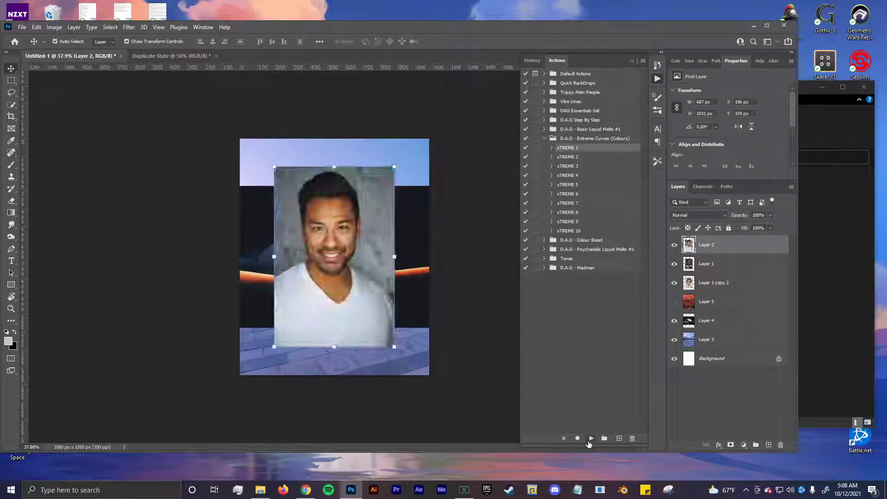
pyautogui.click(545, 139)
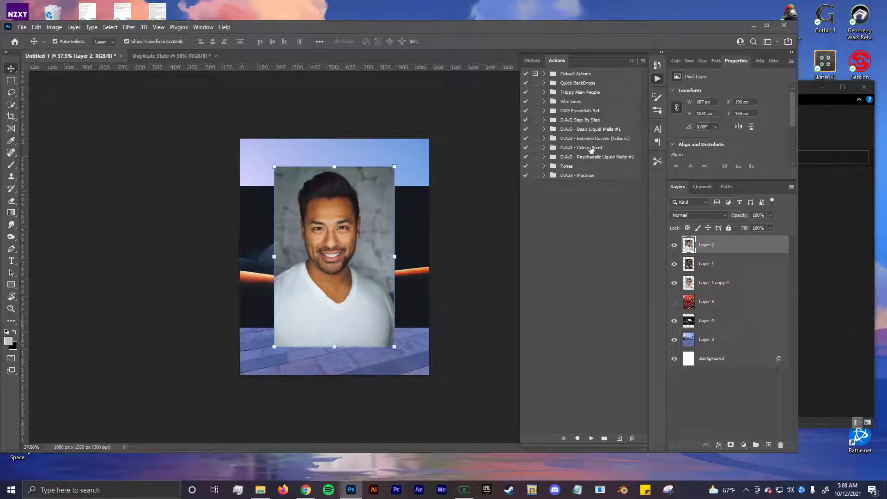
pyautogui.click(545, 147)
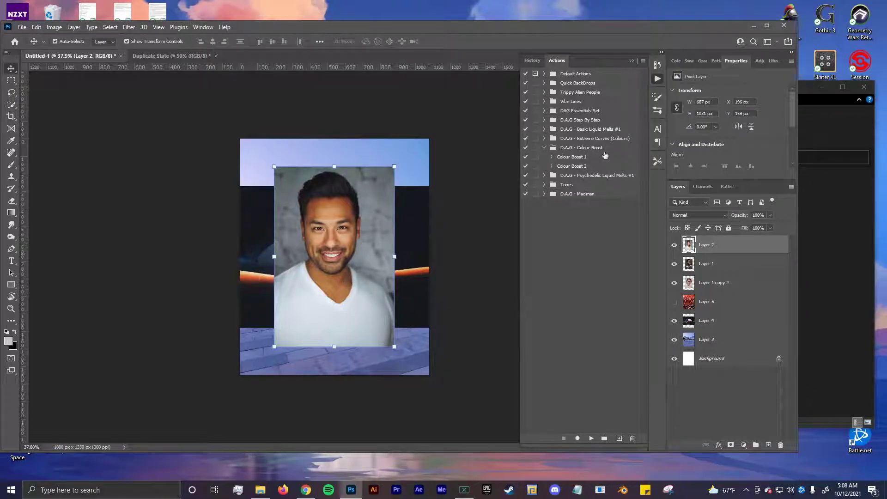
pyautogui.click(601, 157)
pyautogui.click(552, 156)
pyautogui.click(551, 156)
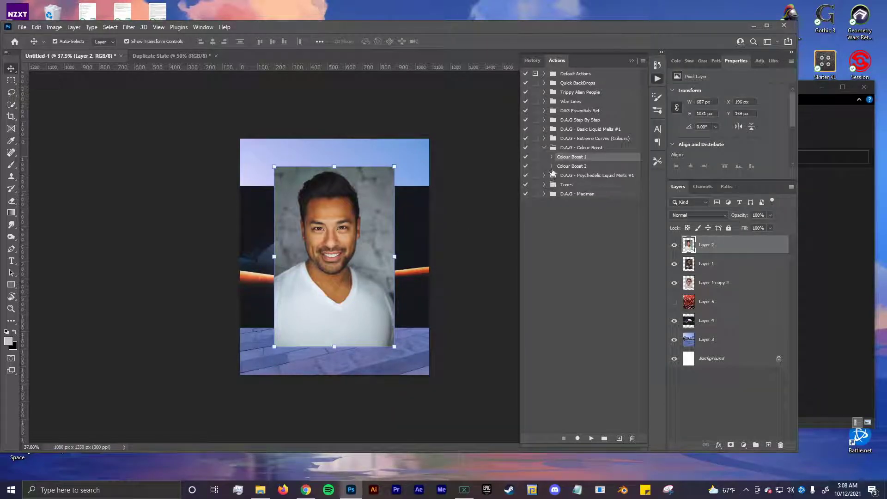
pyautogui.click(552, 166)
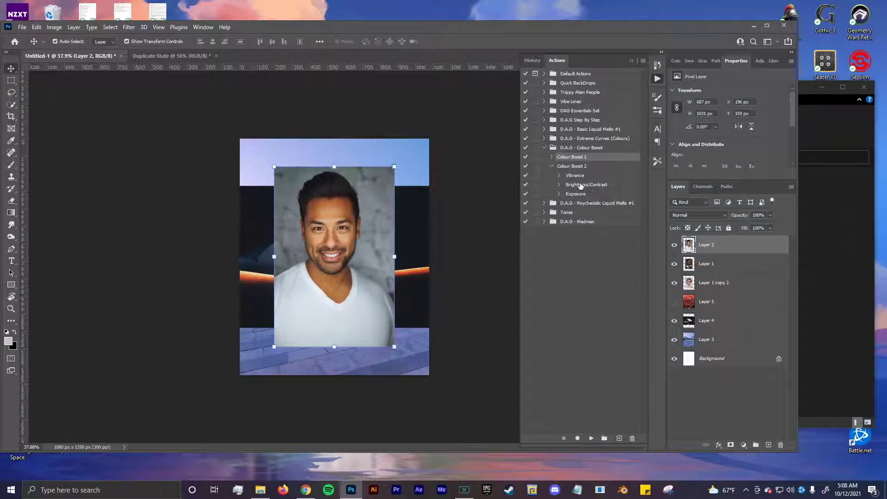
pyautogui.click(552, 167)
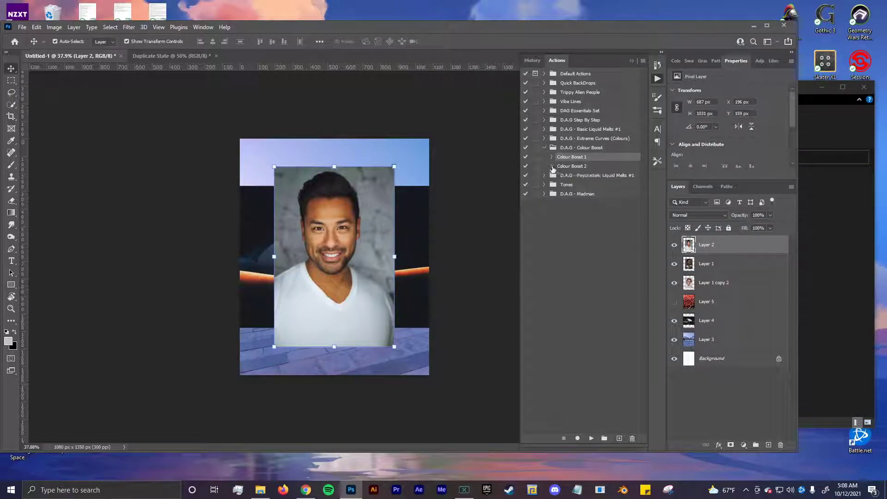
pyautogui.click(545, 147)
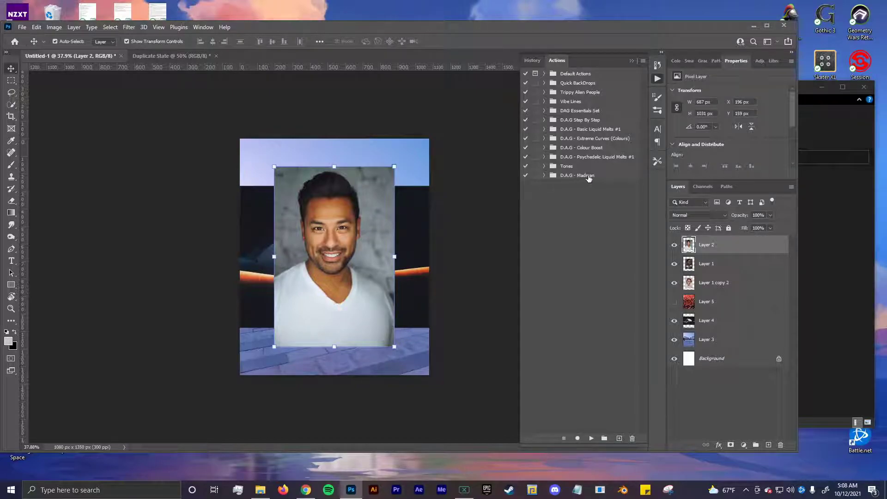
# Hide Layer 2, Layer 1, Layer 1 copy 2 and Layer 4.
pyautogui.click(561, 85)
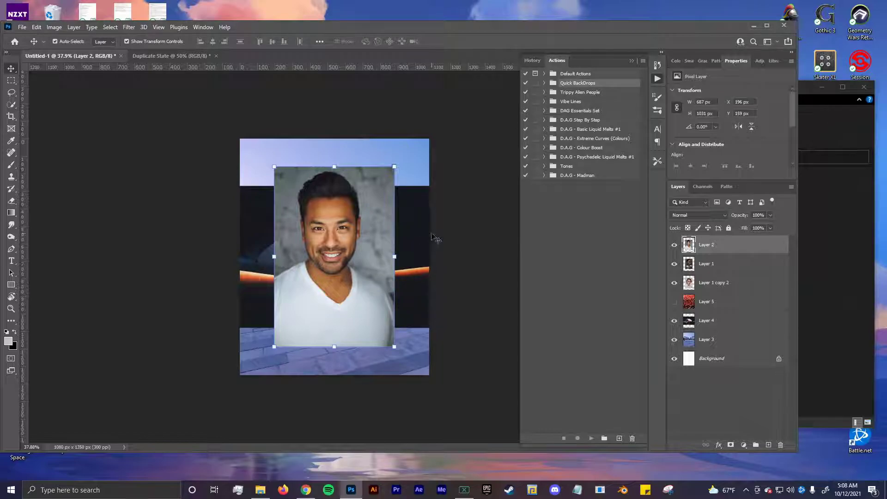
pyautogui.click(674, 245)
pyautogui.click(675, 264)
pyautogui.click(675, 282)
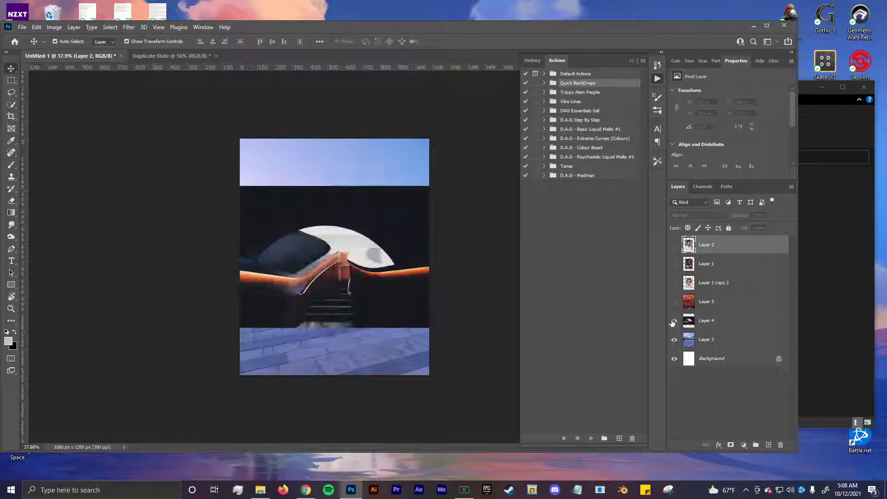
pyautogui.click(675, 320)
# Make five duplicates of Layer 3 with 5+ Duplicates (Shift+Ctrl+F4).
pyautogui.click(369, 257)
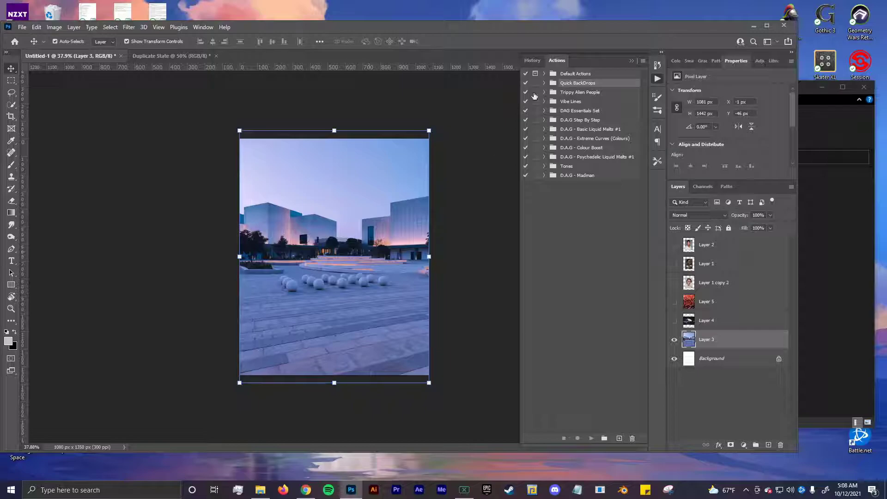
pyautogui.hotkey('ctrl', 'shift', 'F4')
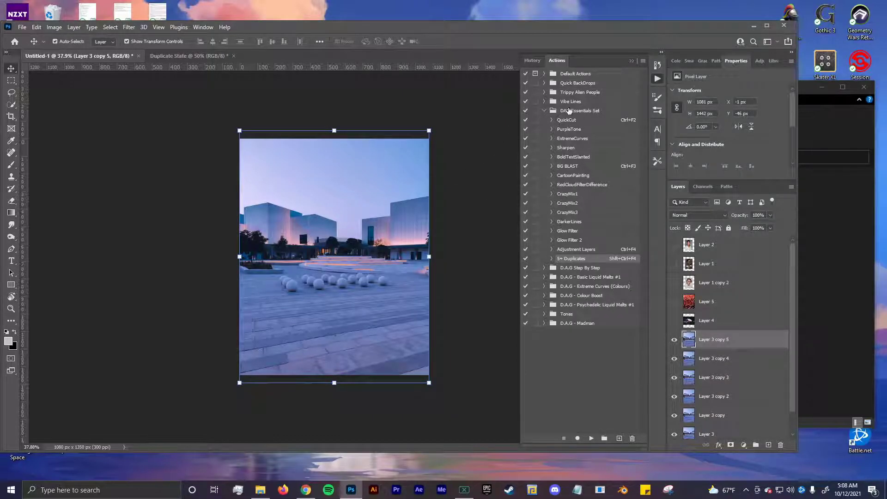
pyautogui.click(550, 83)
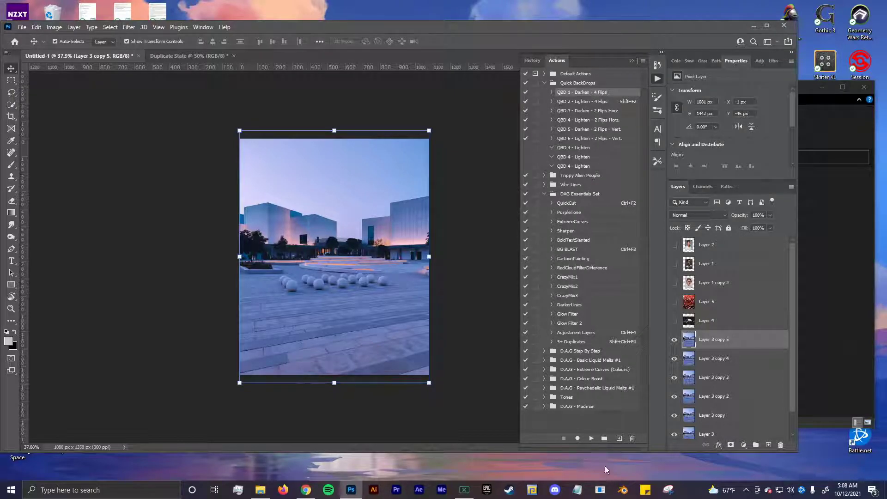
# Run QBD 1 Darken 4 Flips, then apply QBD 2 Lighten 4 Flips to Layer 3 copy 4.
pyautogui.click(592, 438)
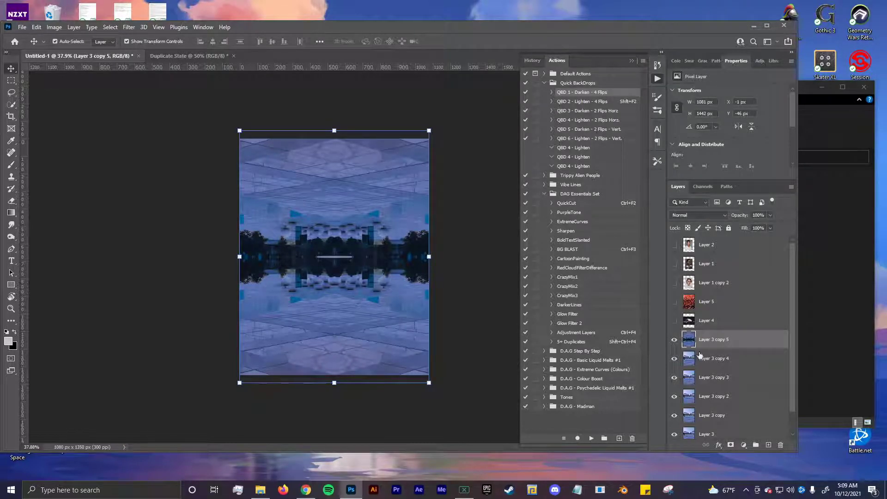
pyautogui.click(675, 340)
pyautogui.click(719, 360)
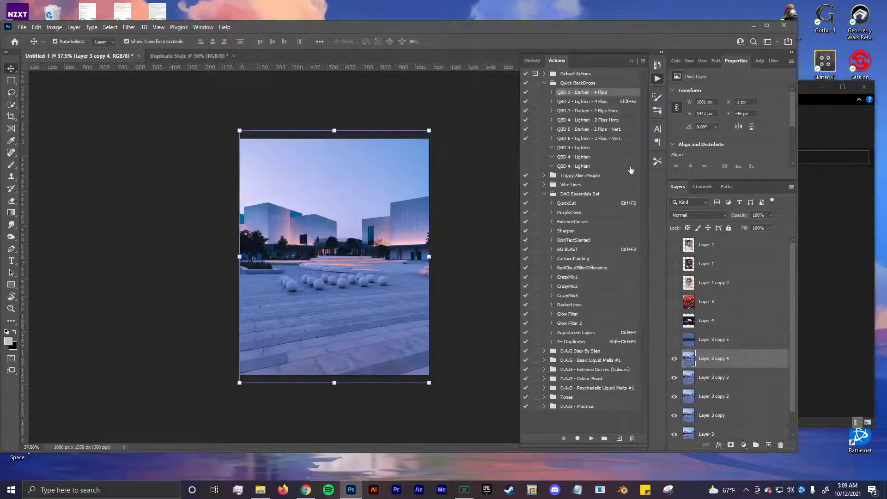
pyautogui.click(582, 102)
pyautogui.click(592, 439)
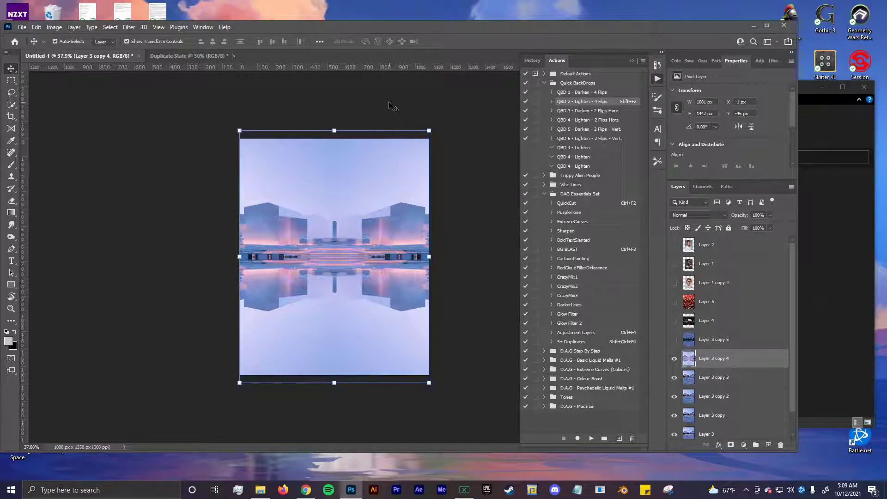
# Try Overlay blending on Layer 3 copy 5, then delete that layer.
pyautogui.click(675, 344)
pyautogui.click(724, 348)
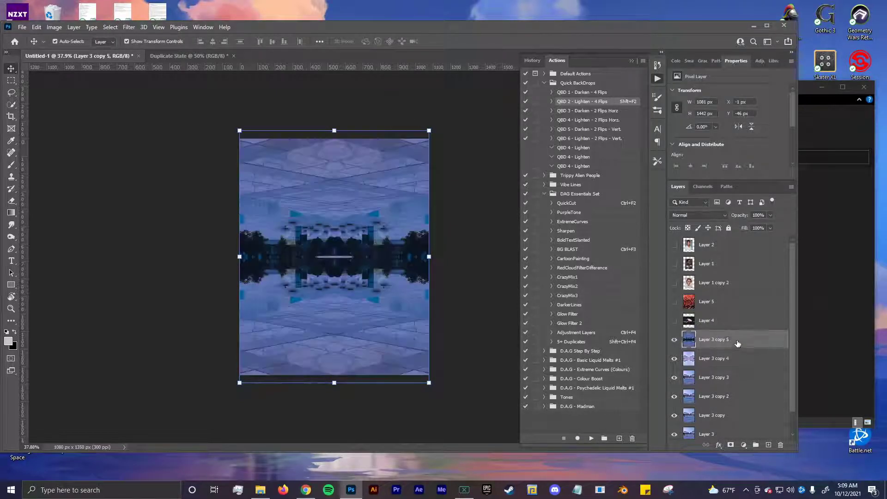
pyautogui.click(684, 215)
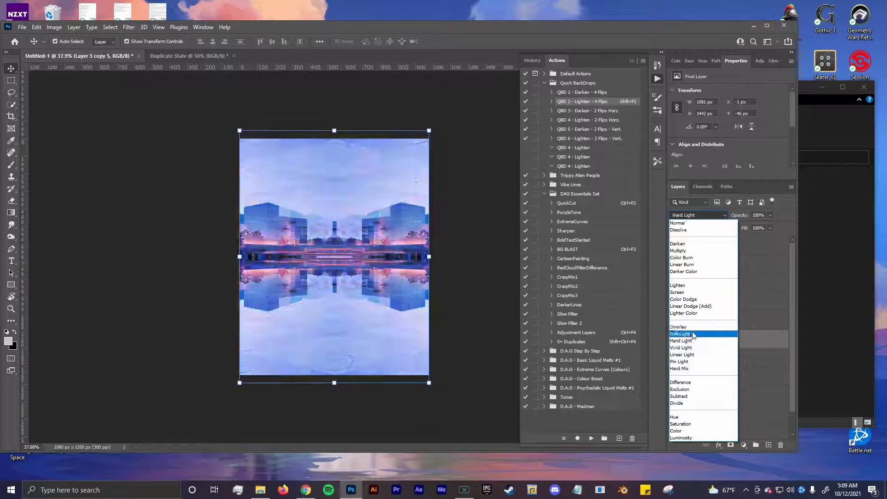
pyautogui.click(696, 327)
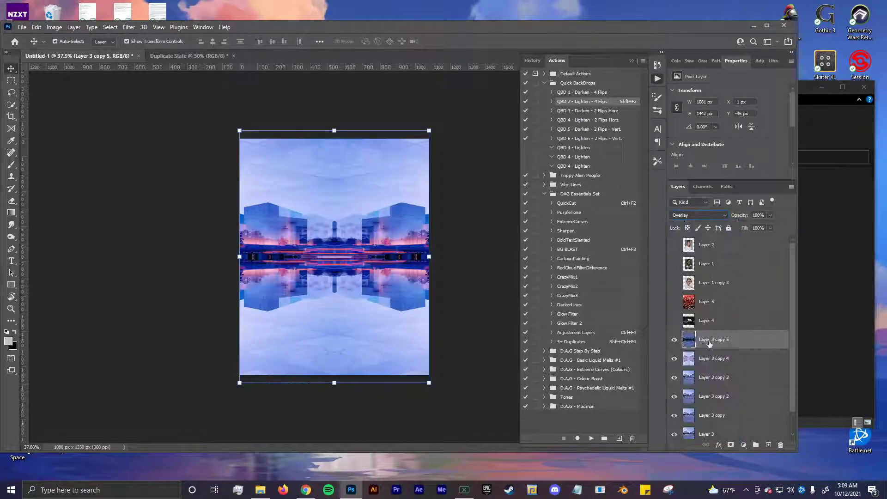
pyautogui.click(674, 340)
pyautogui.click(674, 339)
pyautogui.click(458, 239)
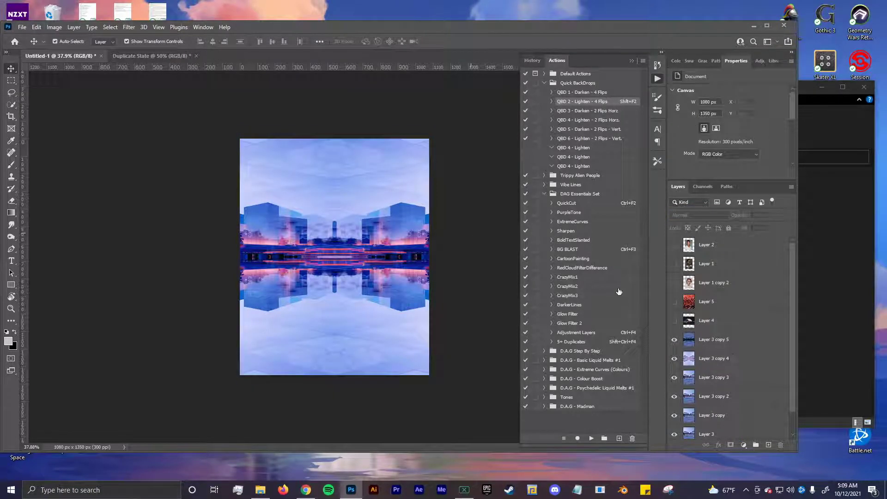
pyautogui.click(719, 346)
pyautogui.press('Delete')
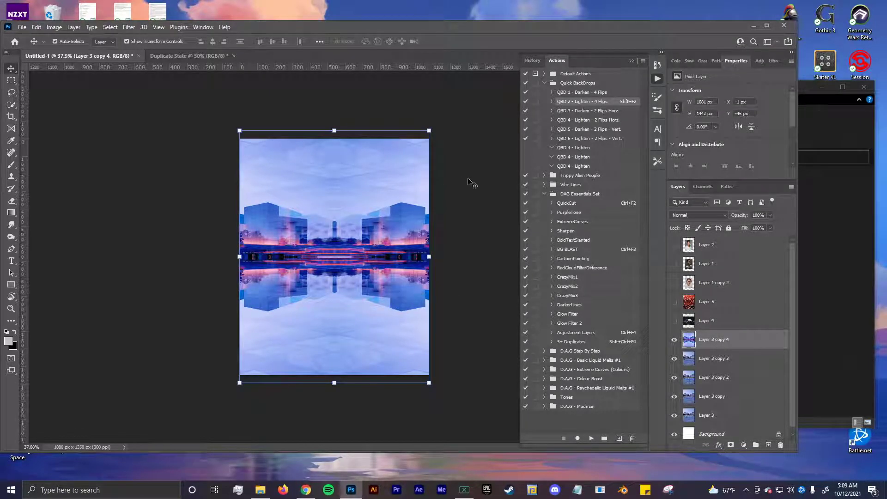
# Apply QBD 4 Lighten 2 Flips Horz to Layer 3 copy 3, then delete it.
pyautogui.click(578, 111)
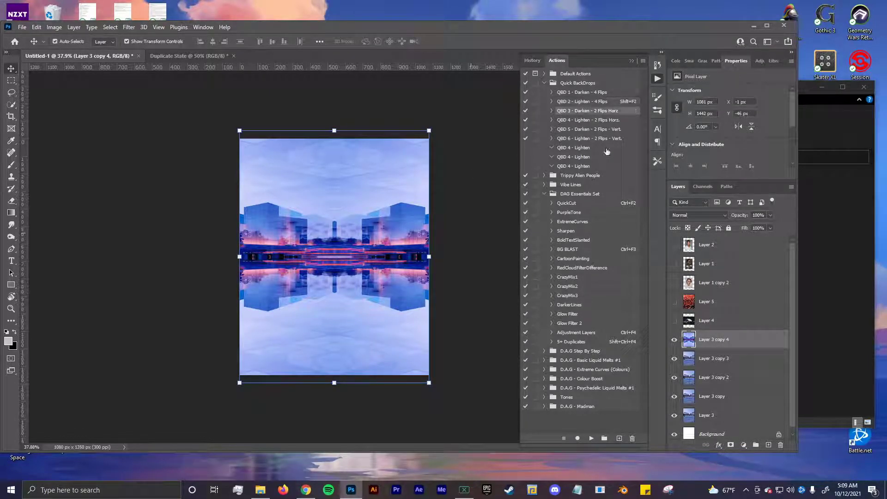
pyautogui.click(674, 340)
pyautogui.click(730, 361)
pyautogui.click(597, 121)
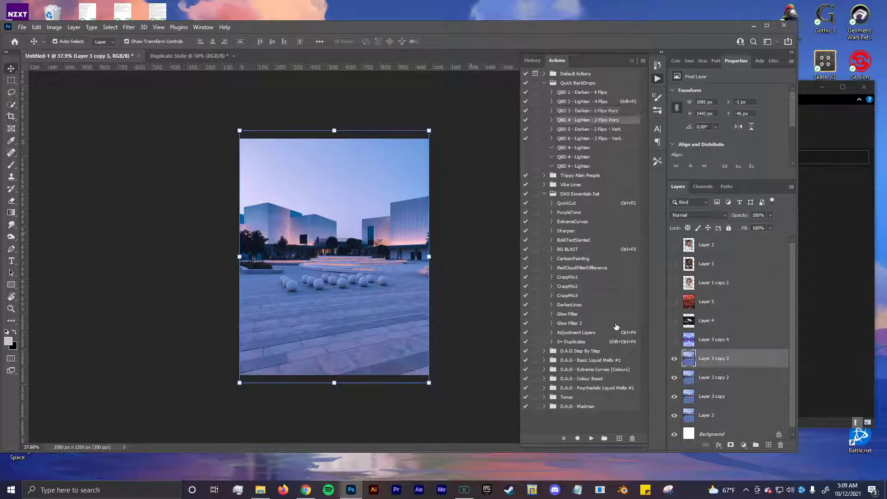
pyautogui.click(591, 438)
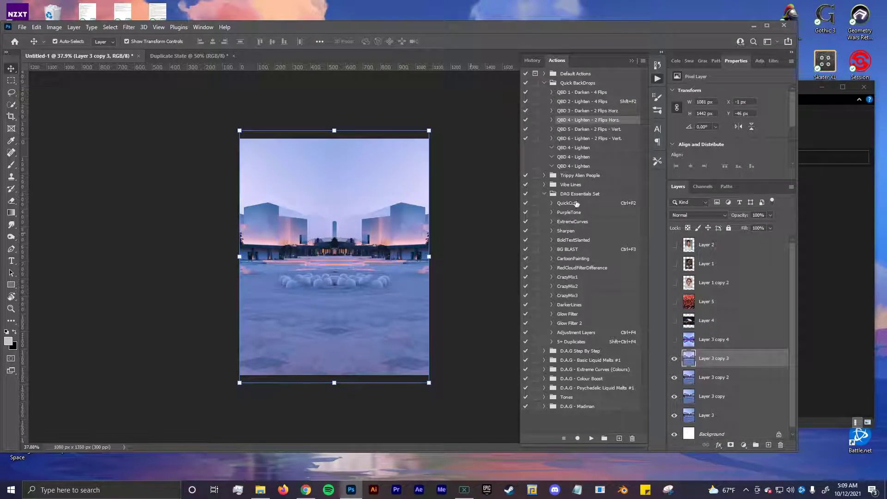
pyautogui.press('Delete')
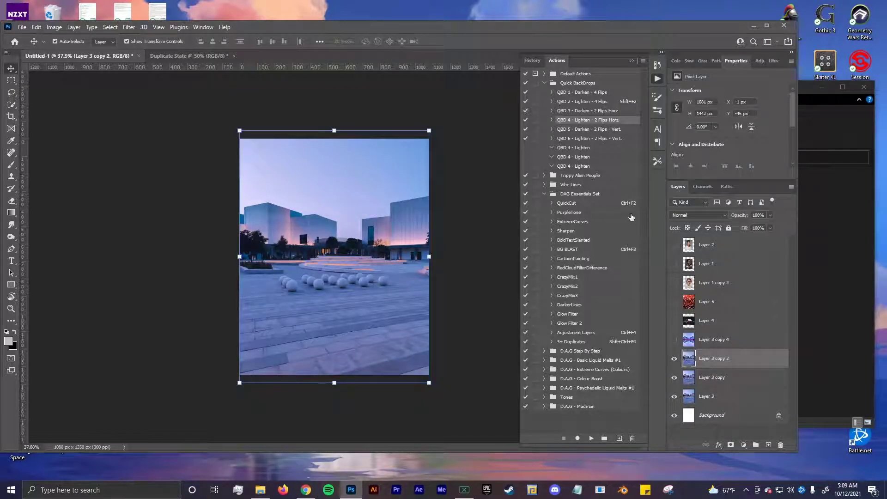
# Run the QBD 5 backdrop action on the building layer and remove the result.
pyautogui.click(593, 130)
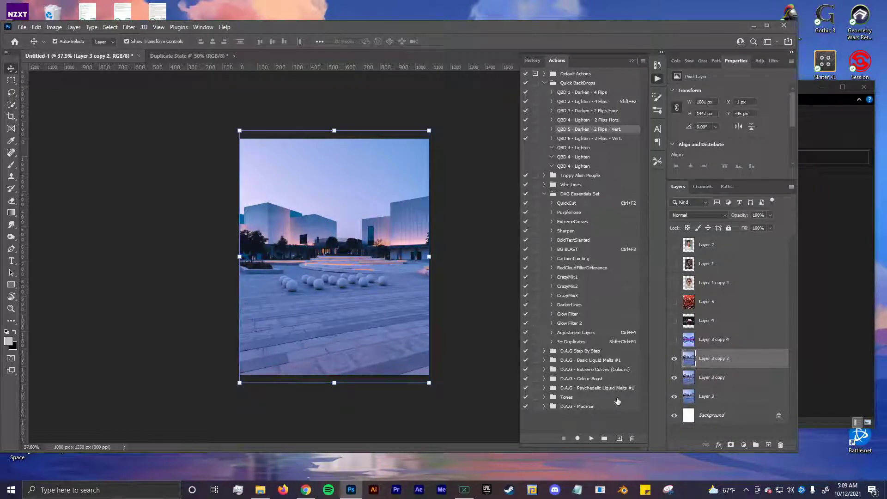
pyautogui.click(591, 439)
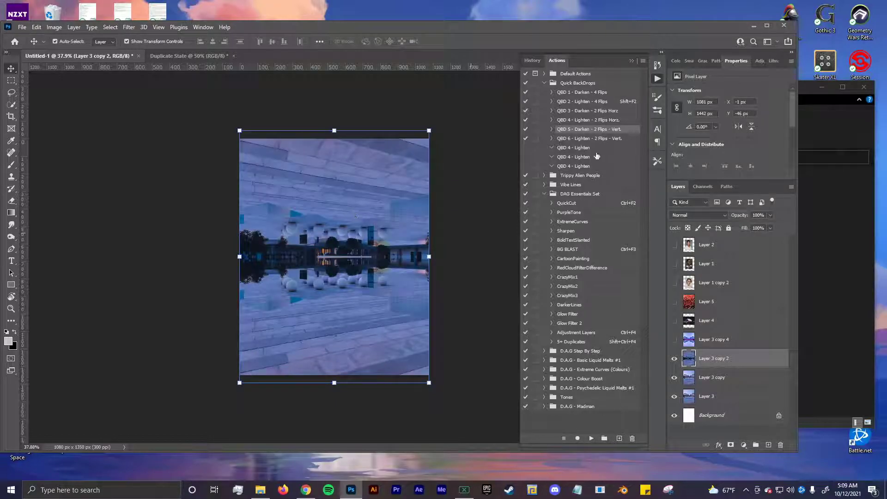
pyautogui.press('Delete')
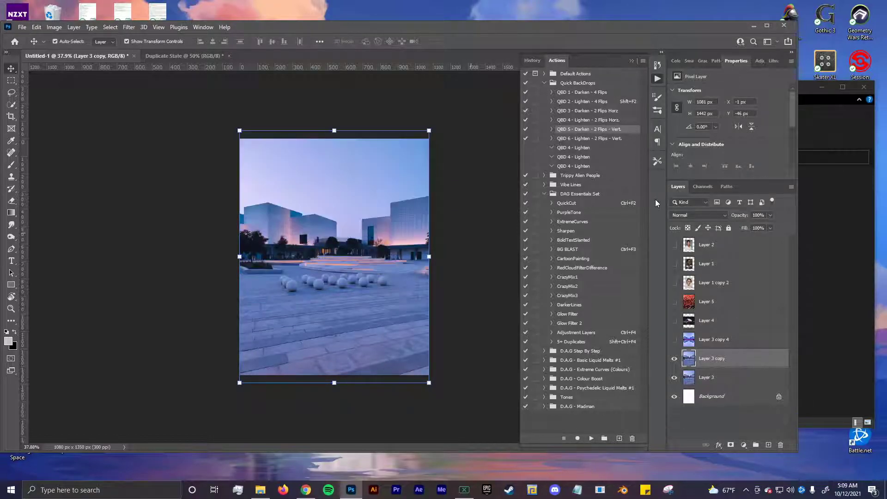
# Delete two duplicate QBD 4 - Lighten actions and collapse Quick BackDrops.
pyautogui.click(577, 157)
pyautogui.click(579, 148)
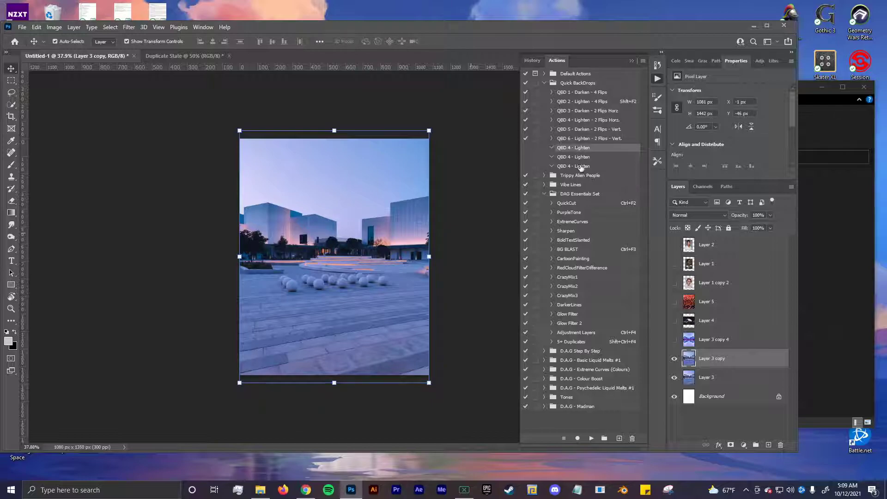
pyautogui.click(581, 166)
pyautogui.click(574, 157)
pyautogui.click(573, 148)
pyautogui.click(633, 438)
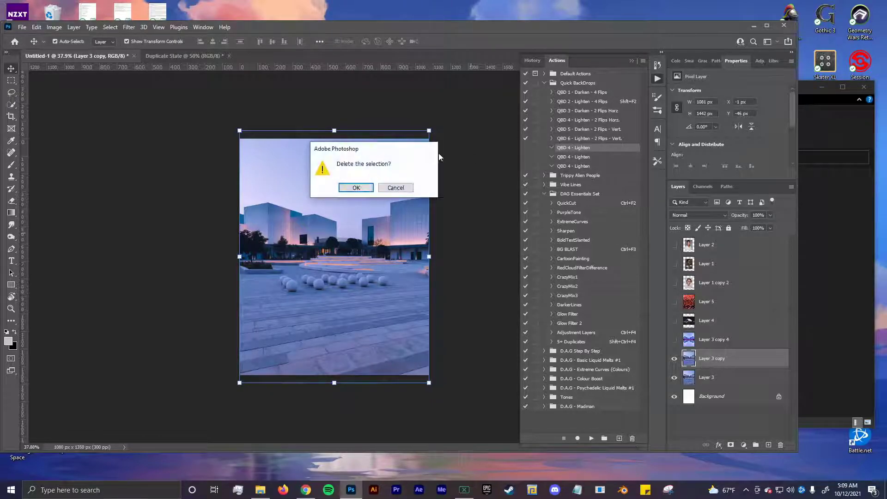
pyautogui.click(396, 188)
pyautogui.click(632, 438)
pyautogui.press('Return')
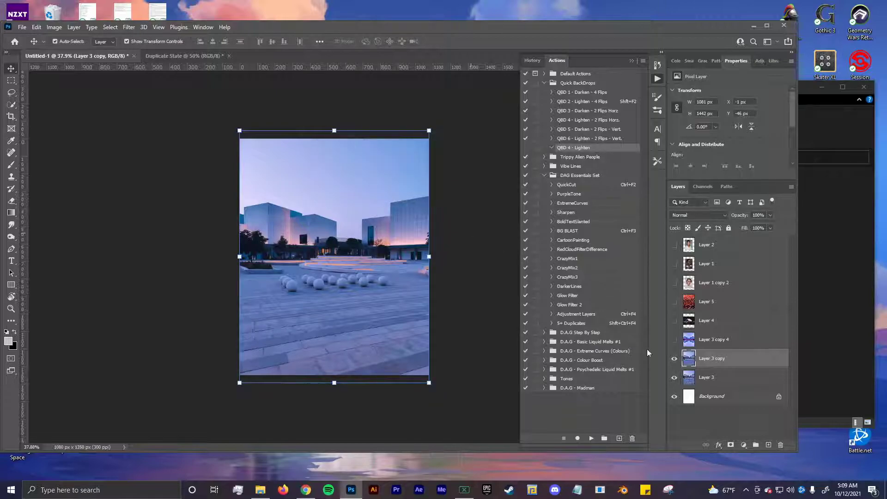
pyautogui.click(632, 438)
pyautogui.press('Return')
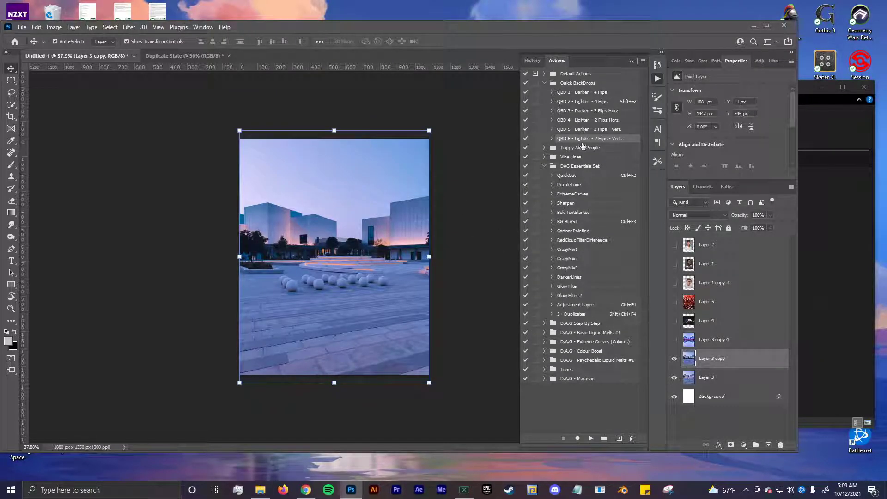
pyautogui.click(544, 84)
# Show the mirrored backdrop Layer 3 copy 4 and the Layer 1 copy 2 portrait.
pyautogui.click(545, 93)
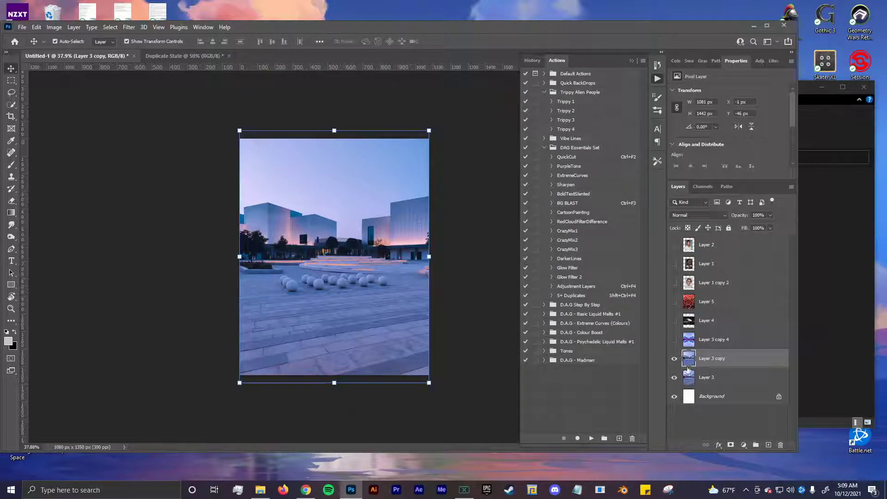
pyautogui.click(675, 340)
pyautogui.click(457, 258)
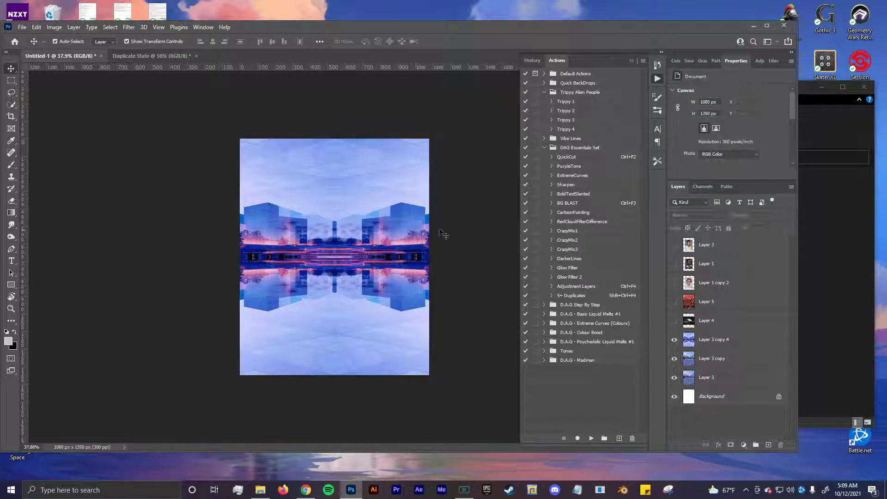
pyautogui.moveTo(706, 283)
pyautogui.mouseDown()
pyautogui.moveTo(724, 278)
pyautogui.moveTo(707, 283)
pyautogui.mouseUp()
pyautogui.click(674, 283)
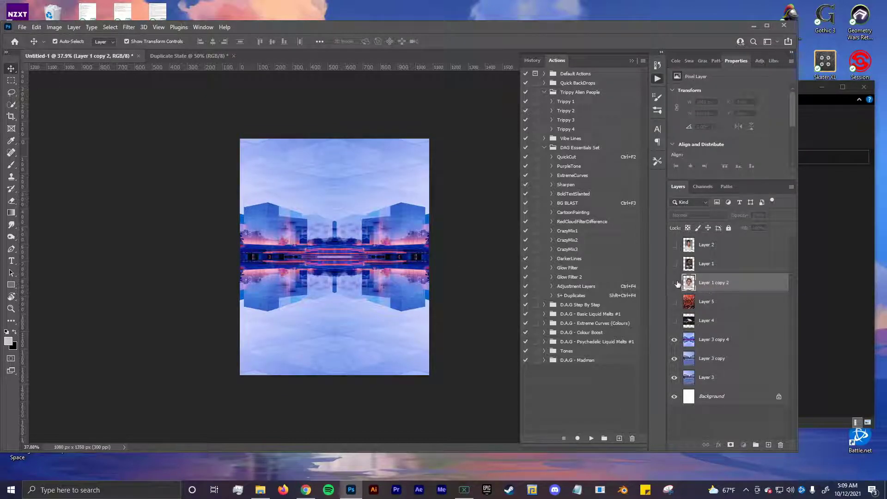
# Make five portrait duplicates with 5+ Duplicates and run Trippy 1 on the top copy.
pyautogui.click(564, 102)
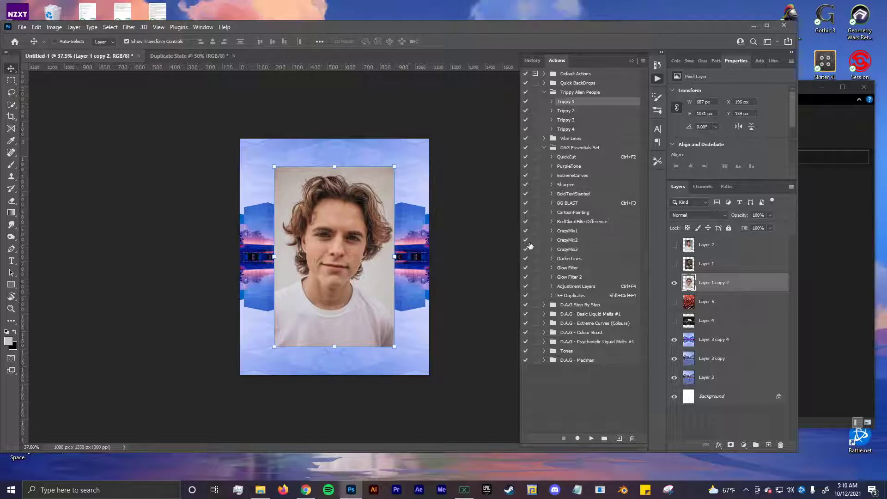
pyautogui.hotkey('ctrl', 'shift', 'F4')
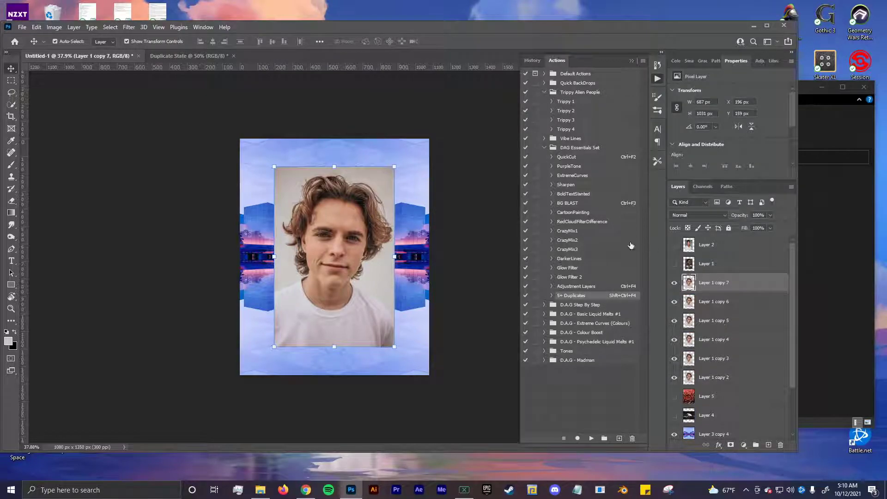
pyautogui.click(580, 103)
pyautogui.click(591, 439)
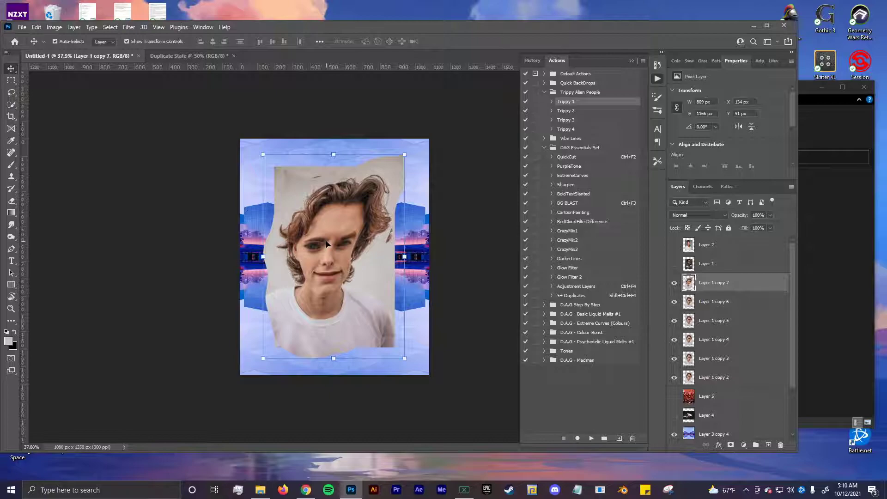
# Duplicate the warped portrait, cut out the face with QuickCut, and reposition the cut-out.
pyautogui.press('ctrl')
pyautogui.hotkey('ctrl', 'j')
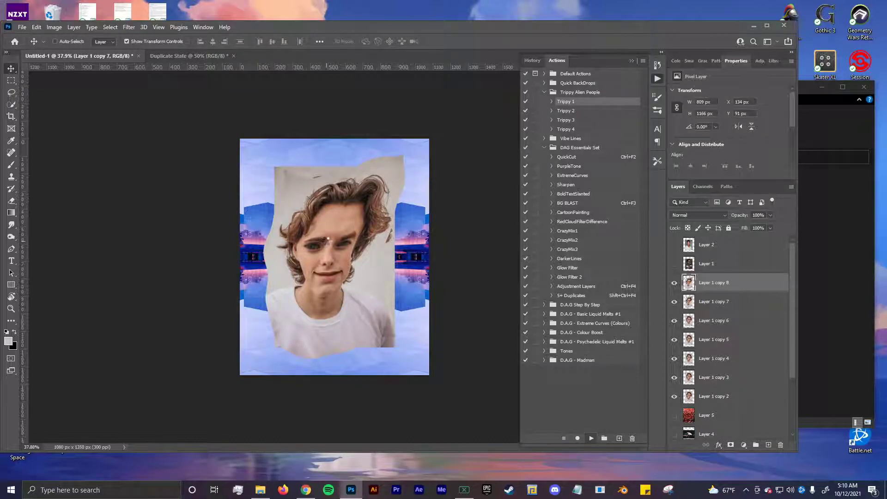
pyautogui.hotkey('ctrl', 'F2')
pyautogui.press('v')
pyautogui.moveTo(323, 260)
pyautogui.mouseDown()
pyautogui.moveTo(420, 212)
pyautogui.moveTo(275, 207)
pyautogui.mouseUp()
pyautogui.moveTo(337, 299); pyautogui.dragTo(285, 355)
# Hide the Layer 1 copy 8 cut-out and delete Layer 1 copy 7.
pyautogui.click(674, 284)
pyautogui.click(333, 266)
pyautogui.press('Delete')
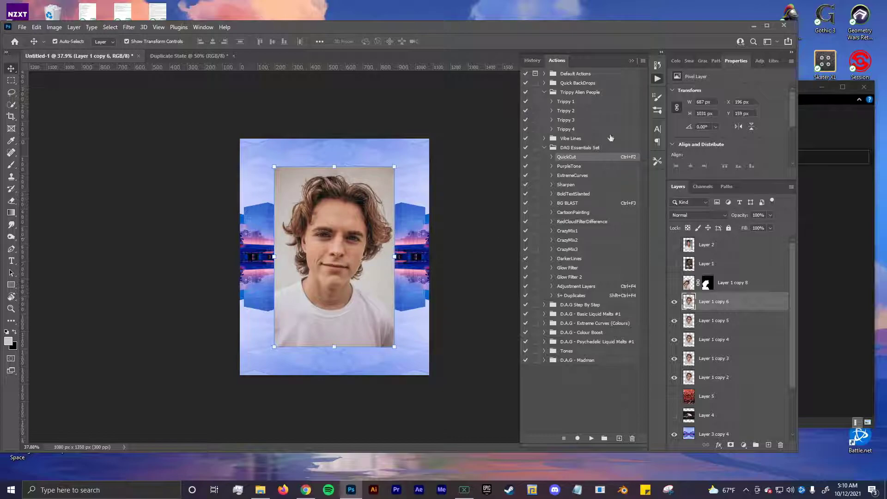
pyautogui.click(583, 111)
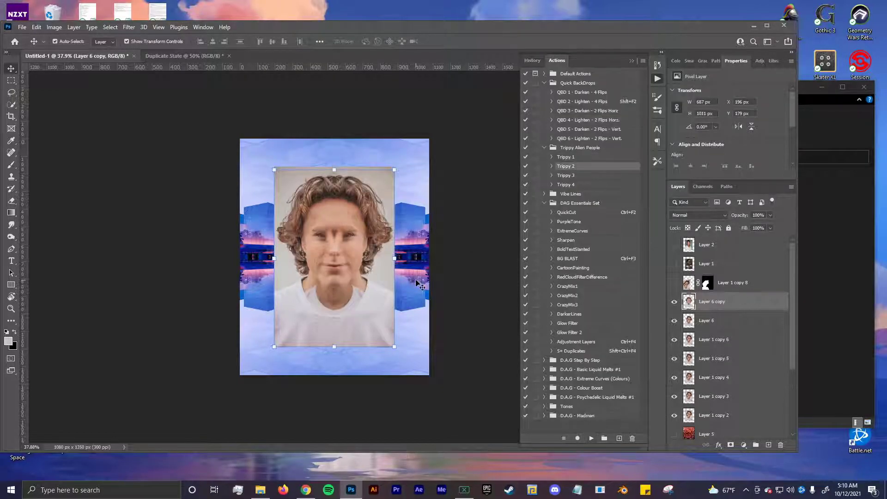
pyautogui.scroll(1, 343, 243)
pyautogui.moveTo(331, 282)
pyautogui.mouseDown()
pyautogui.moveTo(356, 242)
pyautogui.moveTo(257, 228)
pyautogui.moveTo(307, 241)
pyautogui.moveTo(336, 267)
pyautogui.mouseUp()
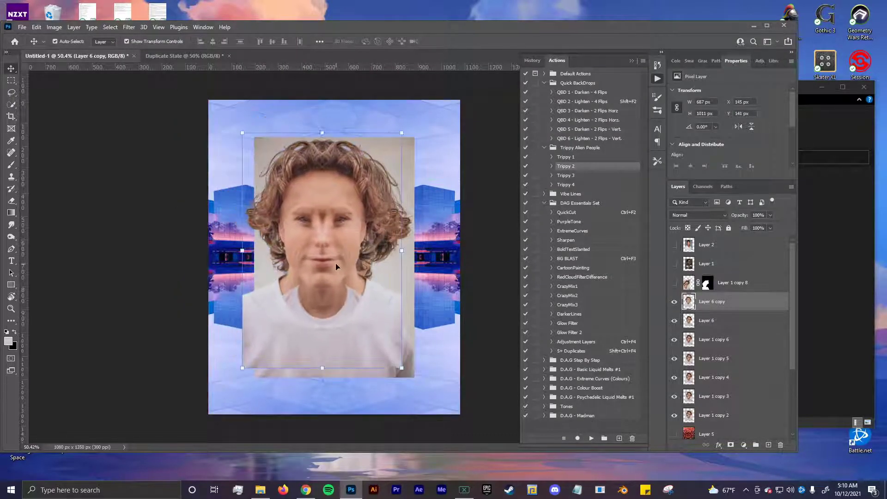
pyautogui.moveTo(337, 224); pyautogui.dragTo(317, 241)
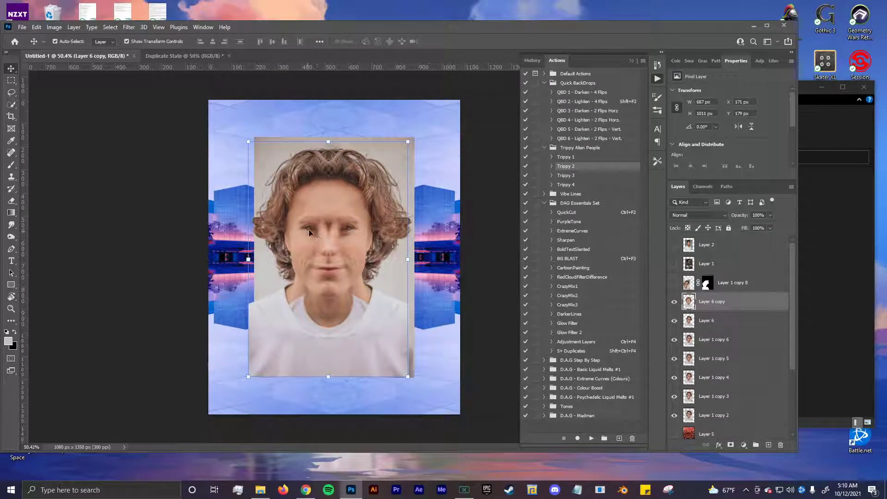
pyautogui.moveTo(358, 315); pyautogui.dragTo(391, 314)
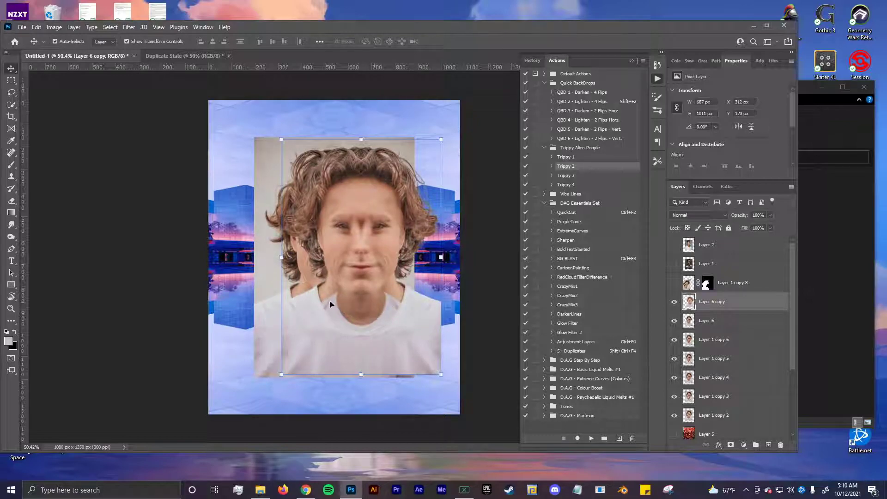
pyautogui.moveTo(371, 281)
pyautogui.mouseDown()
pyautogui.moveTo(400, 270)
pyautogui.moveTo(356, 288)
pyautogui.mouseUp()
pyautogui.press('Delete')
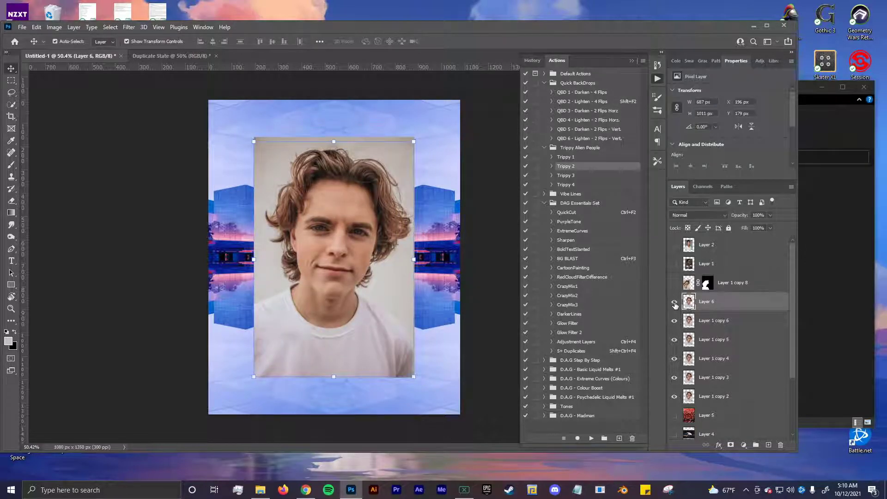
pyautogui.press('Delete')
pyautogui.moveTo(351, 309); pyautogui.dragTo(356, 264)
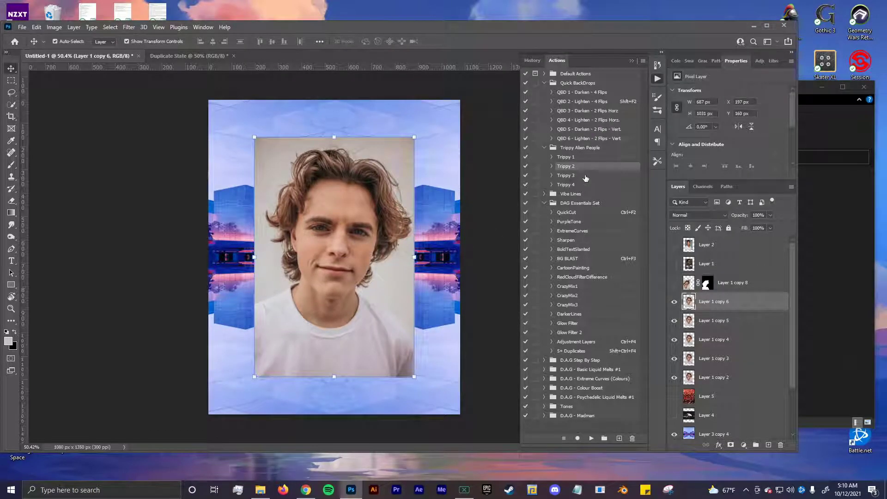
# Run the Trippy 3 action on the portrait and nudge the mirrored face copy.
pyautogui.click(583, 176)
pyautogui.click(592, 438)
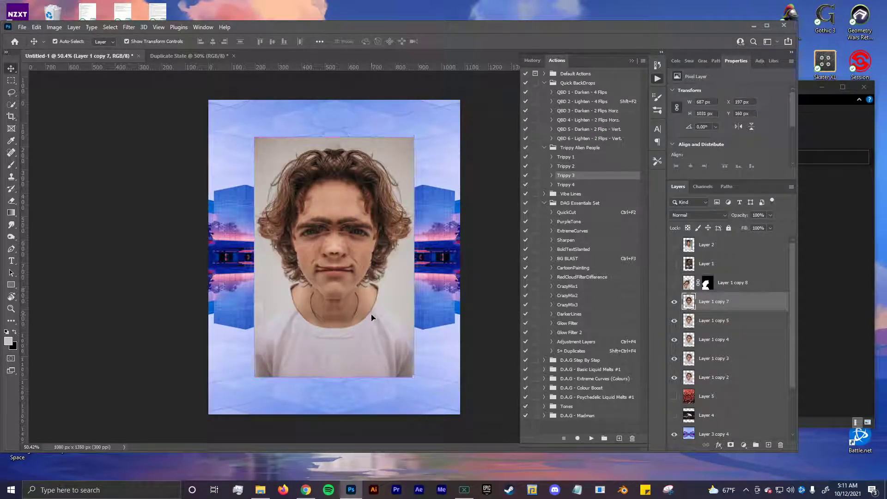
pyautogui.moveTo(372, 318)
pyautogui.mouseDown()
pyautogui.moveTo(381, 322)
pyautogui.moveTo(370, 318)
pyautogui.mouseUp()
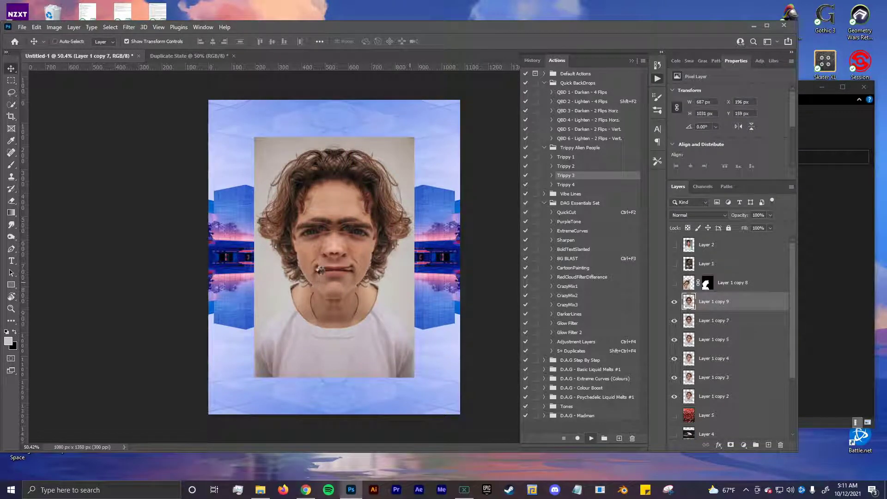
# Cut out the face with QuickCut and move the cut-out copy up and right.
pyautogui.hotkey('ctrl', 'F2')
pyautogui.moveTo(349, 226); pyautogui.dragTo(299, 236)
pyautogui.press('v')
pyautogui.moveTo(331, 295)
pyautogui.mouseDown()
pyautogui.moveTo(326, 306)
pyautogui.moveTo(334, 297)
pyautogui.mouseUp()
pyautogui.hotkey('ctrl', 'z')
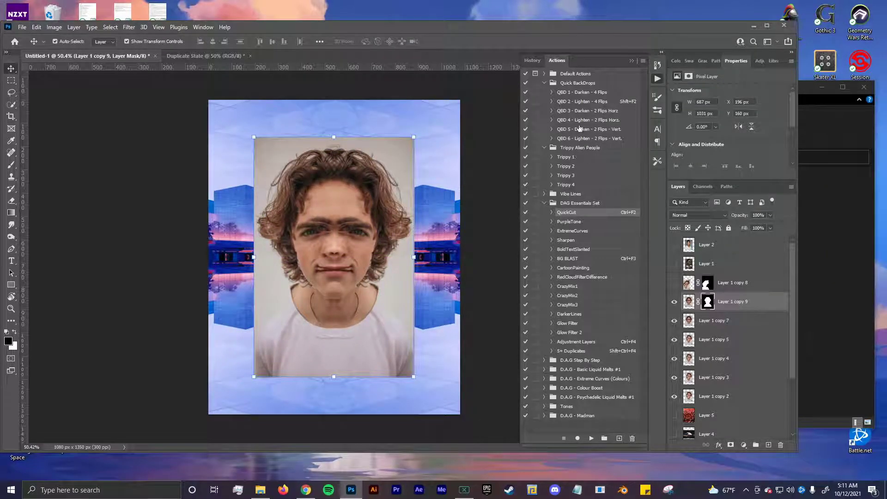
pyautogui.moveTo(355, 259); pyautogui.dragTo(352, 307)
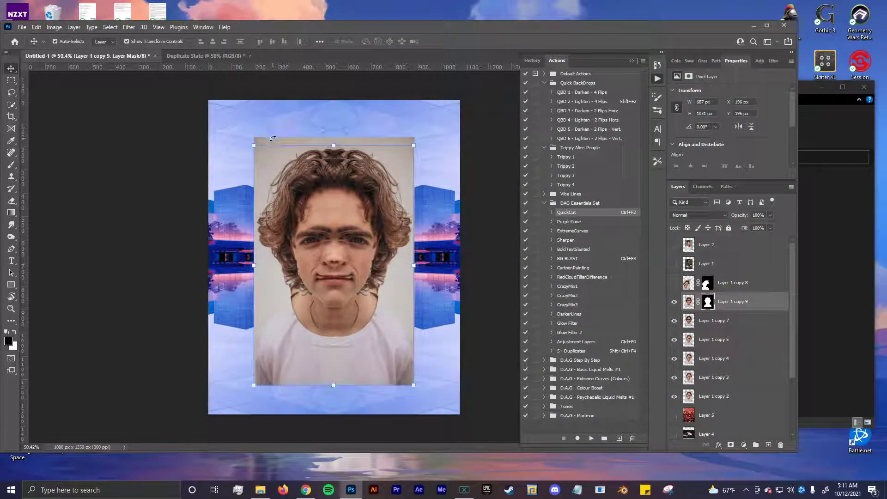
# Hide Layer 1 copy 9, delete portrait copies 7, 5, 4 and 3, then run Trippy 4.
pyautogui.click(675, 301)
pyautogui.moveTo(373, 231); pyautogui.dragTo(351, 231)
pyautogui.press('Delete')
pyautogui.press('Delete')
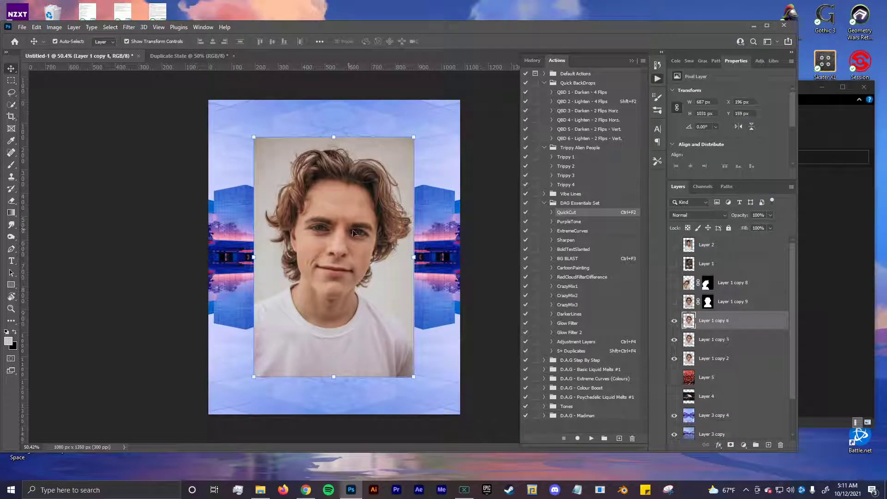
pyautogui.press('Delete')
pyautogui.press('Delete')
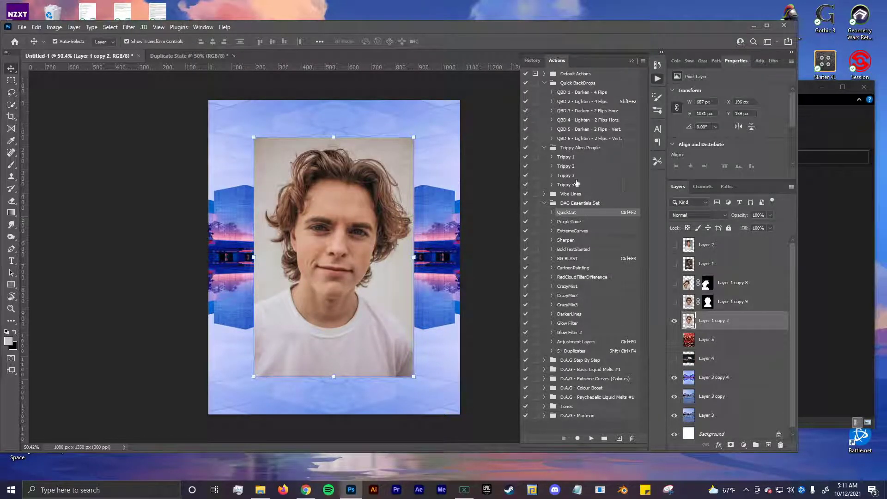
pyautogui.click(583, 186)
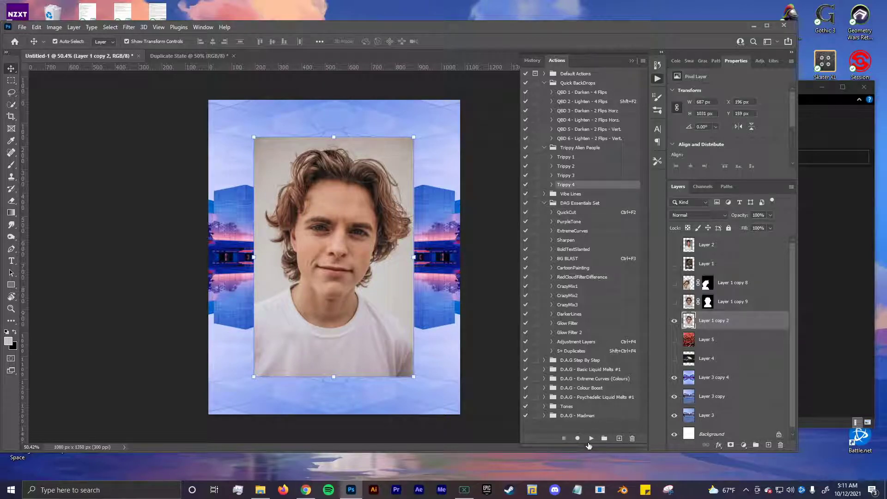
pyautogui.click(592, 439)
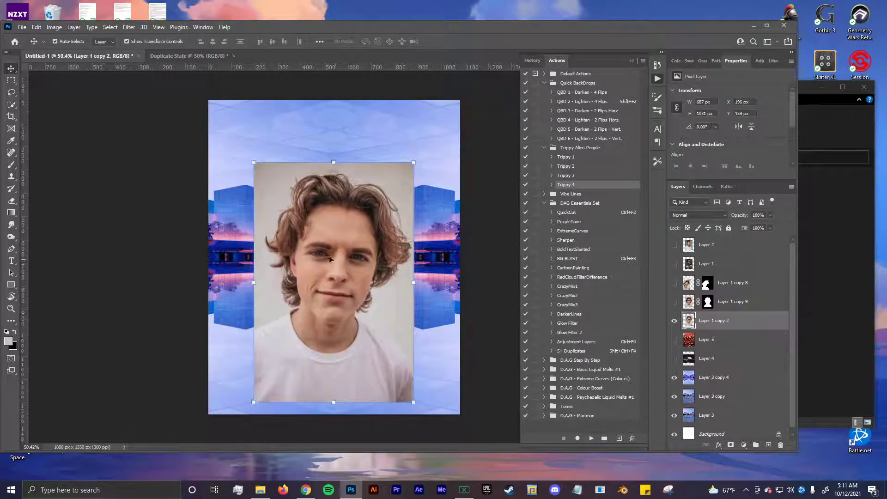
# Show the woman's portrait, make five duplicates, and run Trippy 1 on it.
pyautogui.click(675, 264)
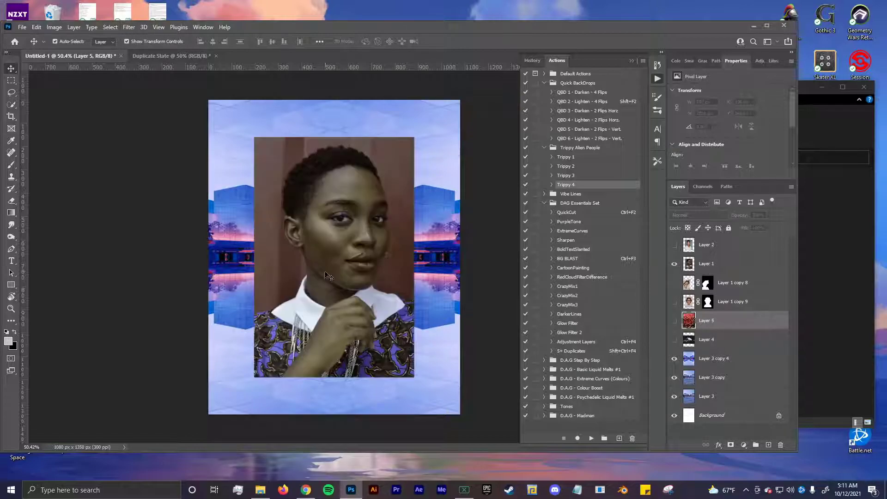
pyautogui.click(322, 245)
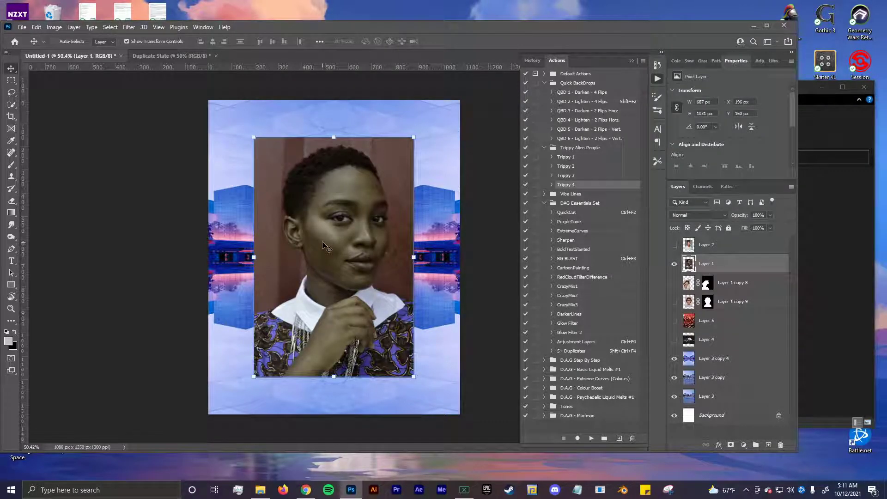
pyautogui.hotkey('shift', 'ctrl', 'F4')
pyautogui.click(600, 157)
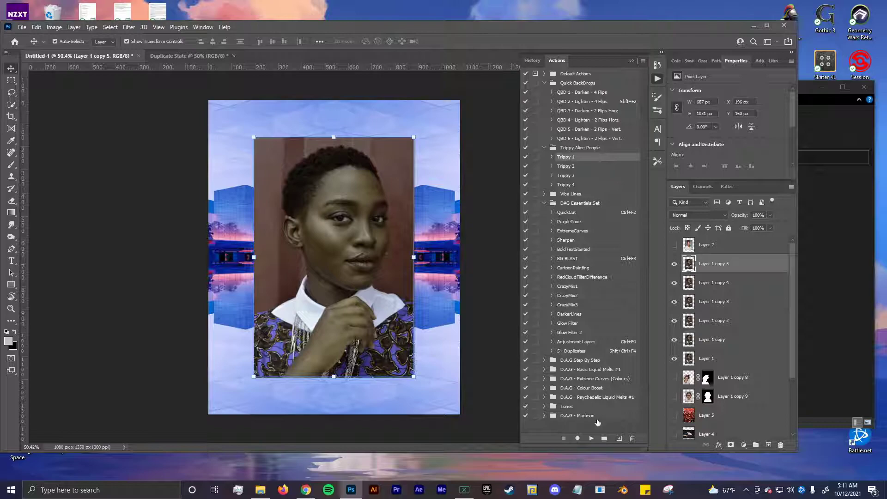
pyautogui.click(592, 438)
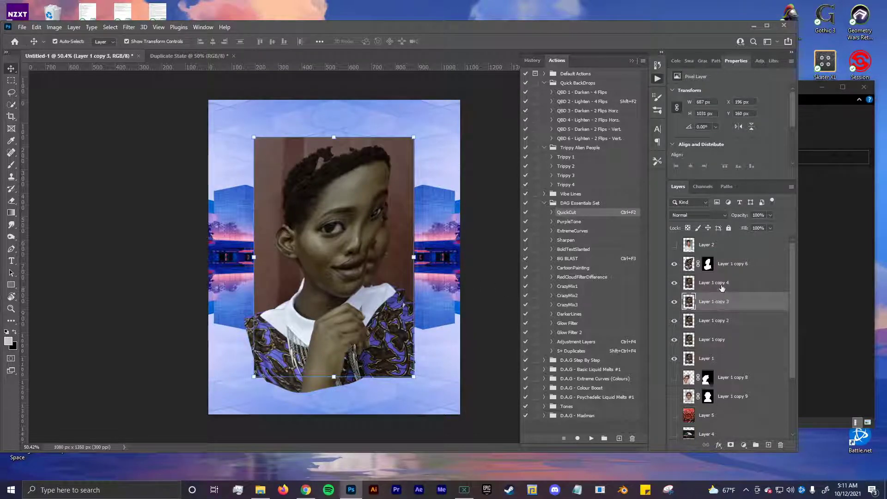
# Paint out the stray hair patch on the duplicate face's mask in black and move it over the main face.
pyautogui.moveTo(341, 240); pyautogui.dragTo(263, 164)
pyautogui.hotkey('ctrl', '\\')
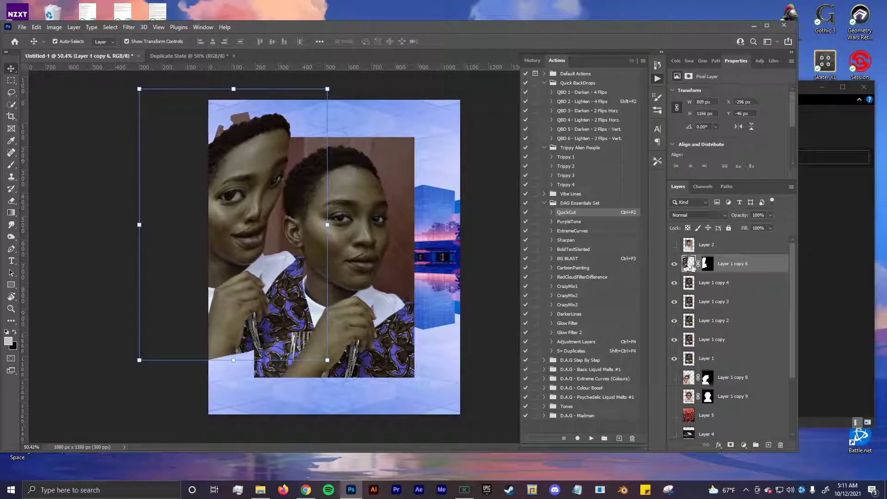
pyautogui.press('b')
pyautogui.press('x')
pyautogui.moveTo(247, 113)
pyautogui.mouseDown()
pyautogui.moveTo(212, 126)
pyautogui.moveTo(247, 118)
pyautogui.mouseUp()
pyautogui.press('v')
pyautogui.moveTo(241, 184)
pyautogui.mouseDown()
pyautogui.moveTo(275, 229)
pyautogui.moveTo(357, 245)
pyautogui.mouseUp()
# Flip copy 6 horizontally, rotate it nearly upside down, apply, then hide it.
pyautogui.rightClick(358, 245)
pyautogui.press('Escape')
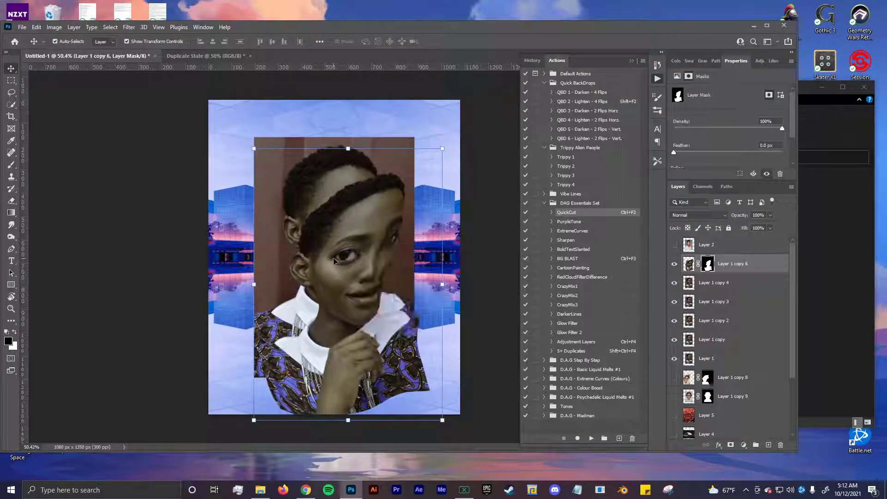
pyautogui.rightClick(335, 259)
pyautogui.click(365, 441)
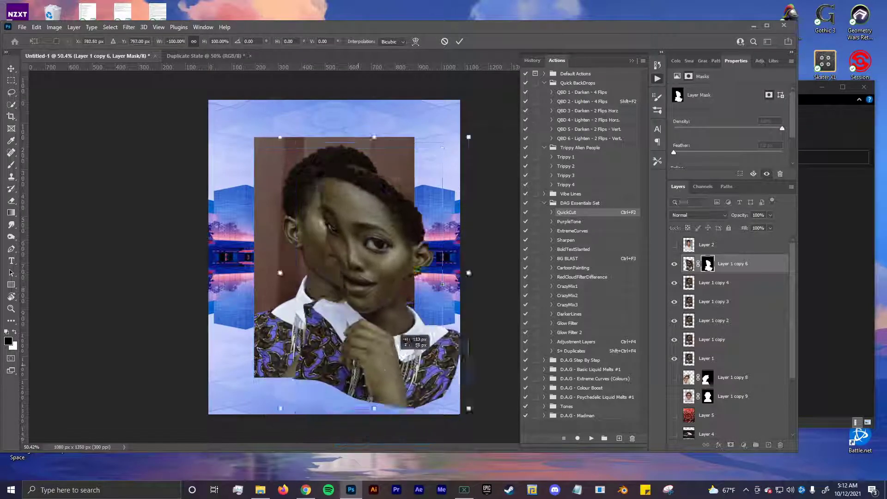
pyautogui.moveTo(378, 355); pyautogui.dragTo(409, 360)
pyautogui.moveTo(484, 148); pyautogui.dragTo(476, 168)
pyautogui.click(459, 41)
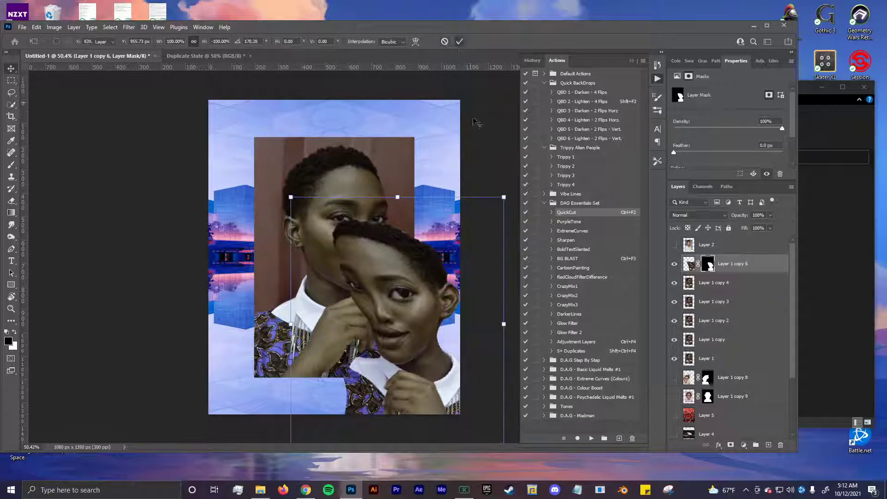
pyautogui.click(675, 264)
pyautogui.moveTo(306, 228); pyautogui.dragTo(358, 223)
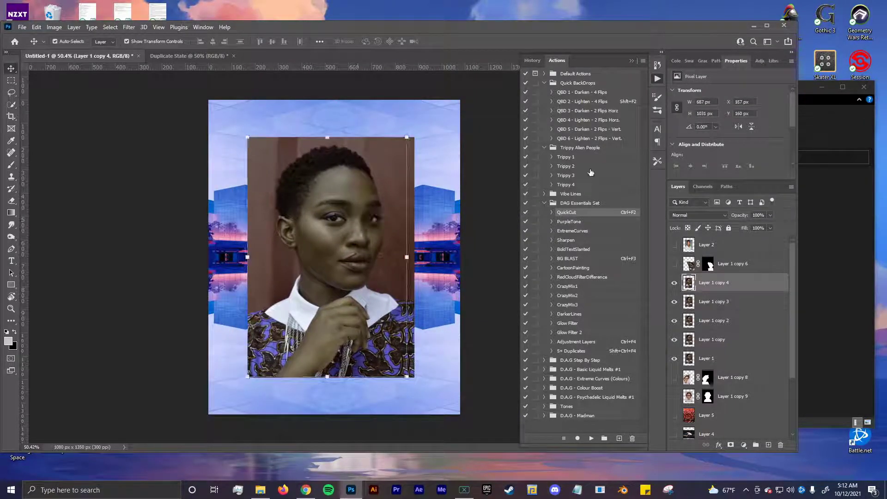
# Try the Trippy 2 mirrored face copy, move it around, then delete it.
pyautogui.doubleClick(591, 167)
pyautogui.click(515, 167)
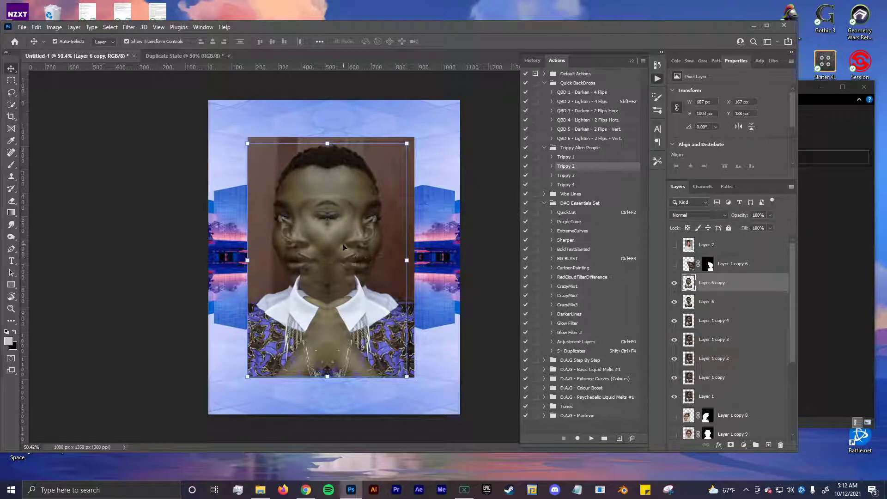
pyautogui.moveTo(344, 246); pyautogui.dragTo(338, 206)
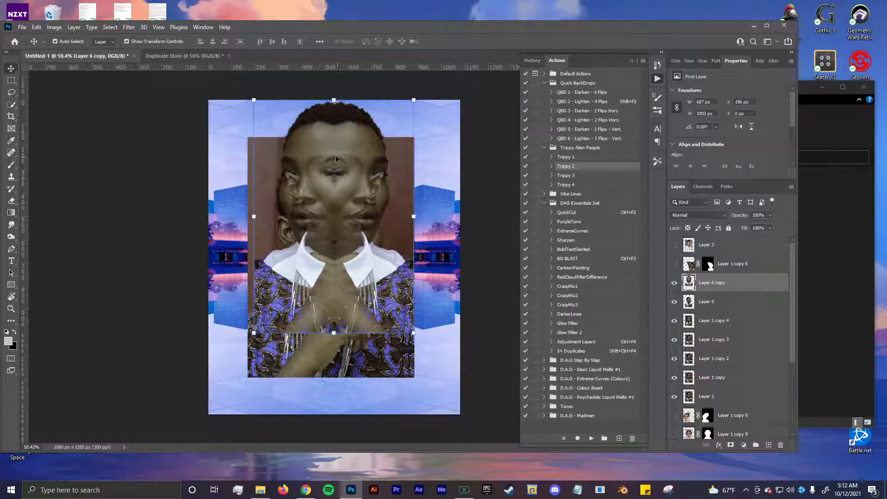
pyautogui.moveTo(336, 158); pyautogui.dragTo(388, 214)
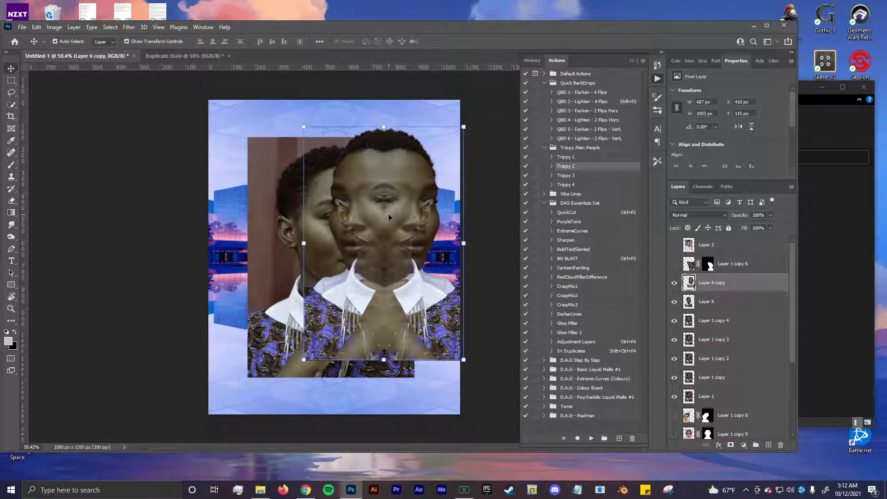
pyautogui.press('Delete')
# Delete Layer 6, run Trippy 3, then move and delete its blended result.
pyautogui.click(577, 177)
pyautogui.moveTo(309, 262); pyautogui.dragTo(340, 276)
pyautogui.press('Delete')
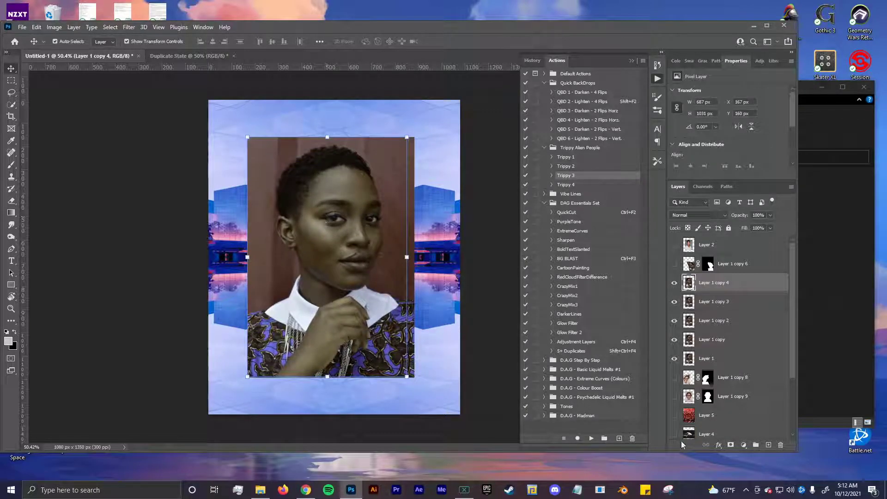
pyautogui.click(592, 438)
pyautogui.moveTo(313, 275); pyautogui.dragTo(345, 263)
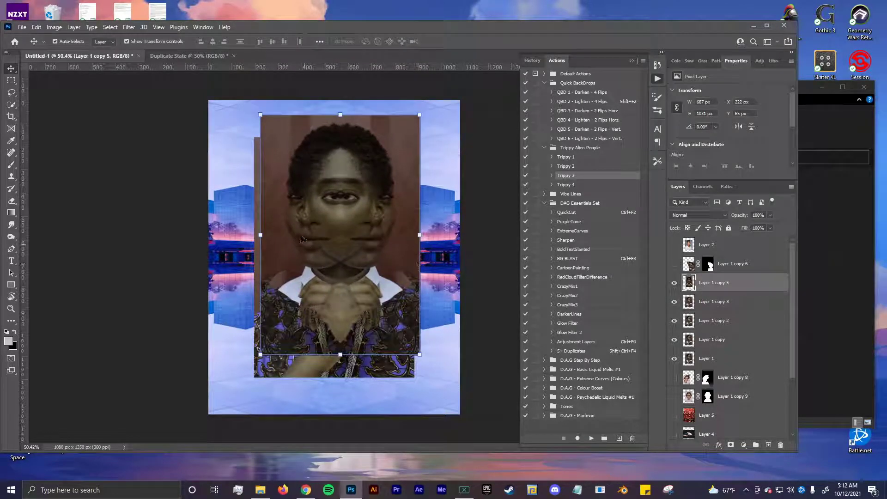
pyautogui.press('Delete')
# Run Trippy 4, then delete Layer 1 copy 3 and Layer 1 copy 2.
pyautogui.click(566, 184)
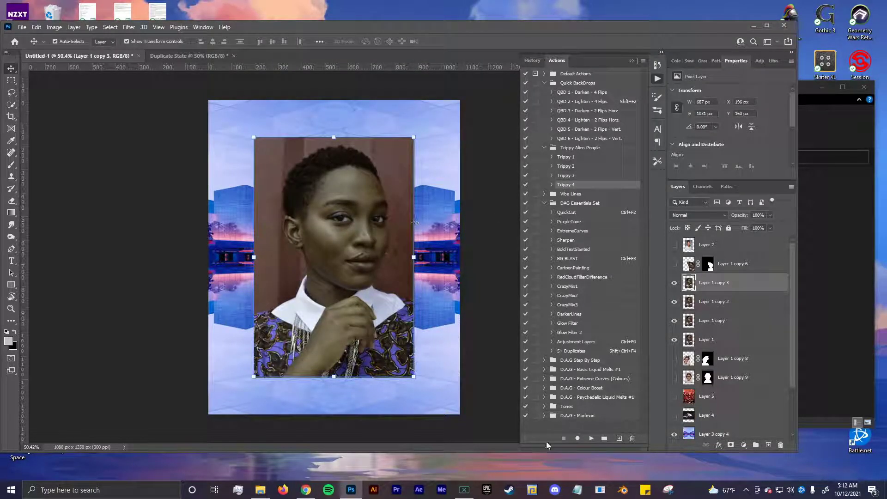
pyautogui.click(591, 438)
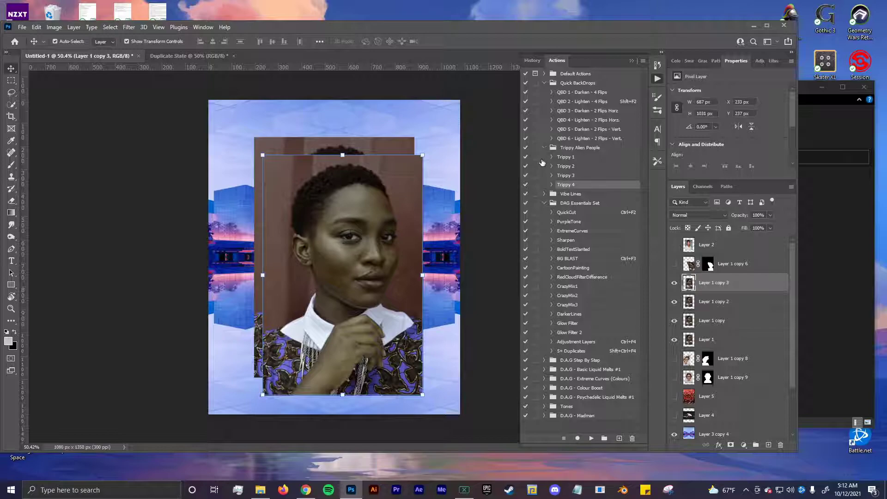
pyautogui.click(544, 193)
pyautogui.moveTo(330, 243); pyautogui.dragTo(345, 262)
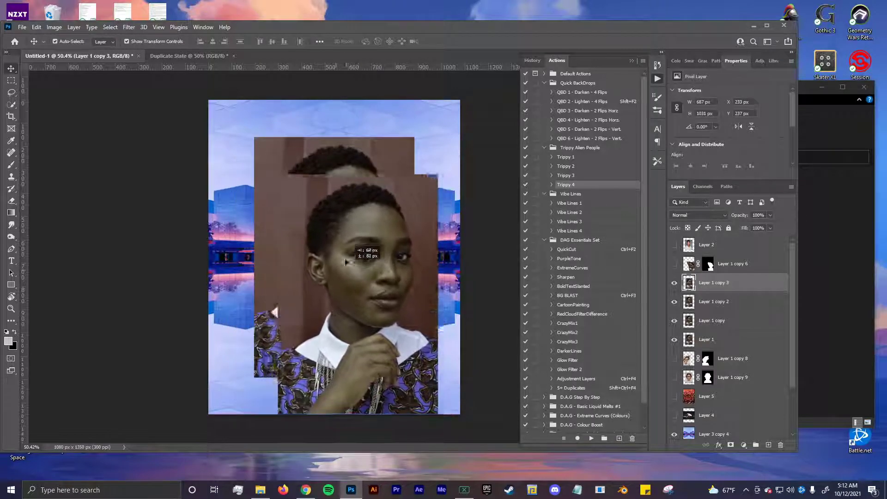
pyautogui.press('Delete')
pyautogui.press('Delete')
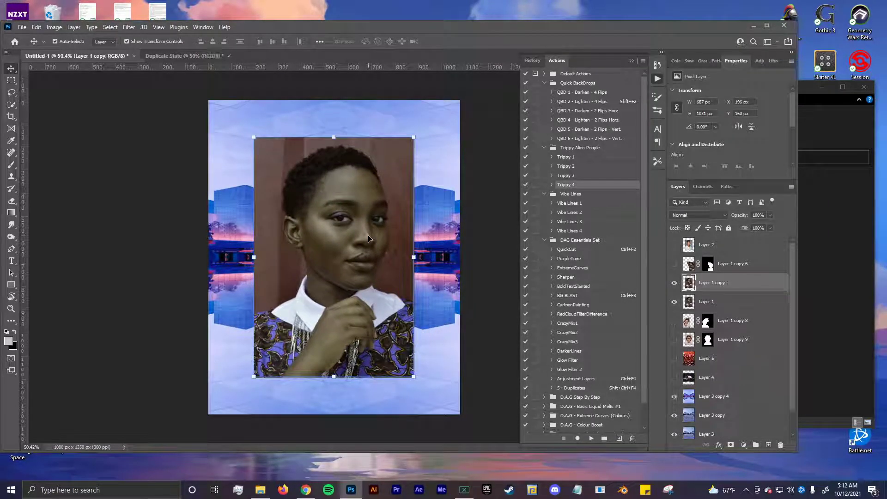
pyautogui.press('Delete')
pyautogui.press('Delete')
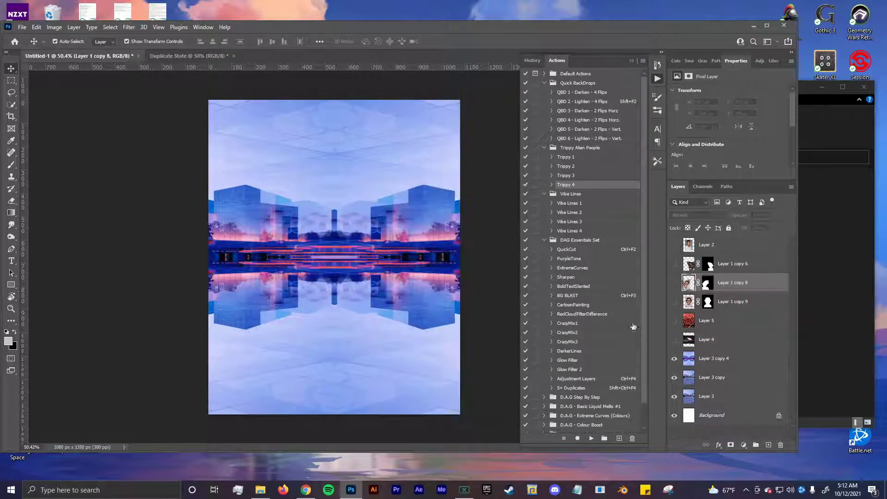
# Show the man's portrait Layer 2 and make five duplicates of it.
pyautogui.click(674, 245)
pyautogui.click(719, 248)
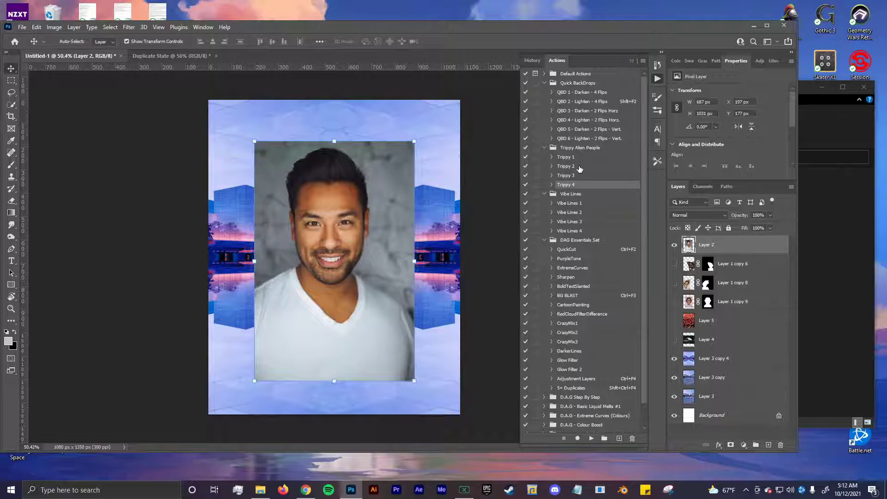
pyautogui.hotkey('ctrl', 'shift', 'F4')
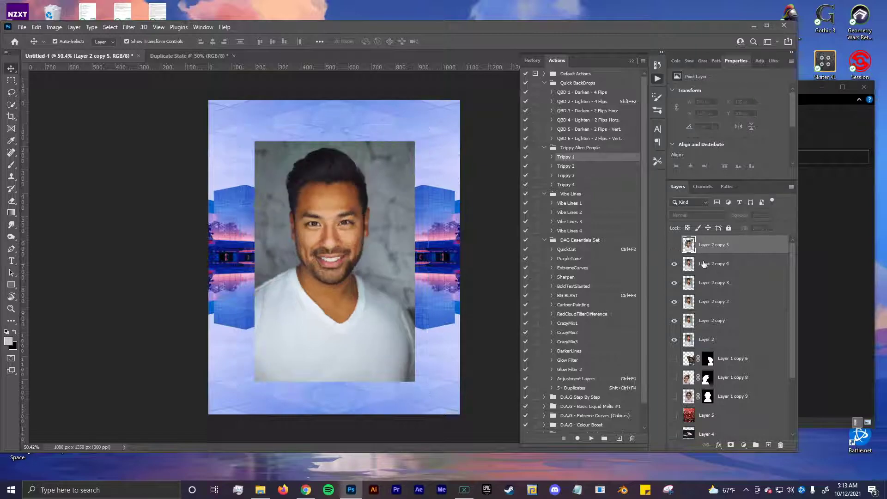
# Try the Trippy 2 effect on the man's portrait, then undo it.
pyautogui.click(588, 168)
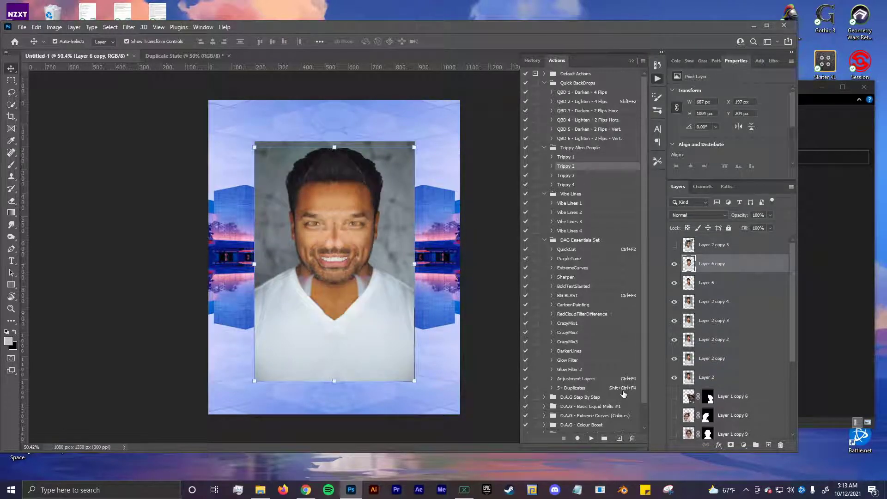
pyautogui.moveTo(363, 256); pyautogui.dragTo(306, 273)
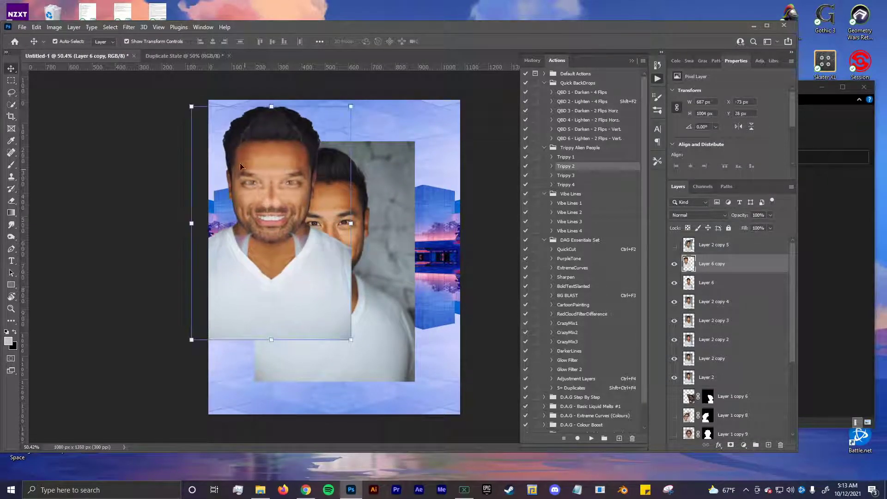
pyautogui.moveTo(266, 148); pyautogui.dragTo(290, 170)
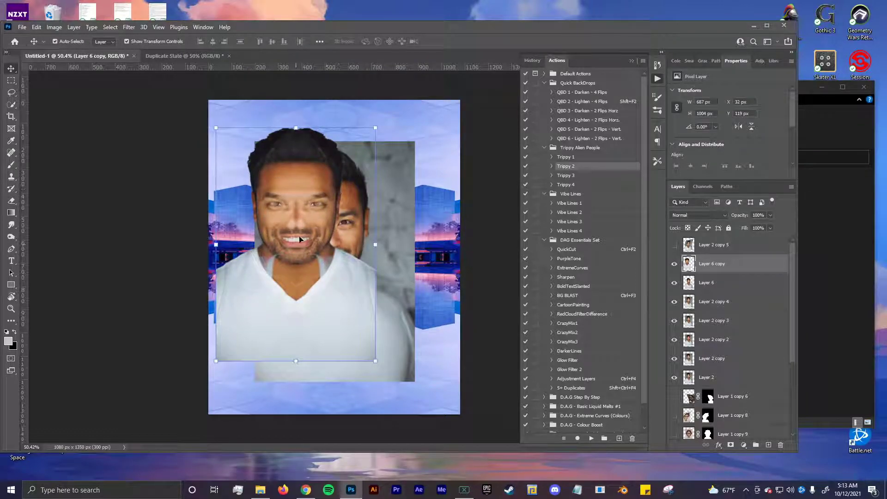
pyautogui.moveTo(331, 270); pyautogui.dragTo(356, 271)
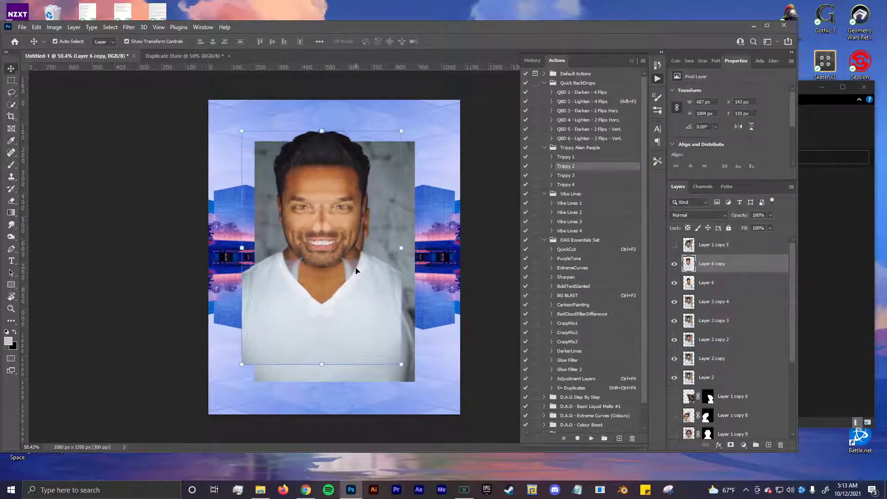
pyautogui.hotkey('ctrl', 'z')
pyautogui.hotkey('ctrl', 'z')
pyautogui.hotkey('ctrl', 'z')
pyautogui.hotkey('ctrl', 'z')
pyautogui.hotkey('ctrl', 'z')
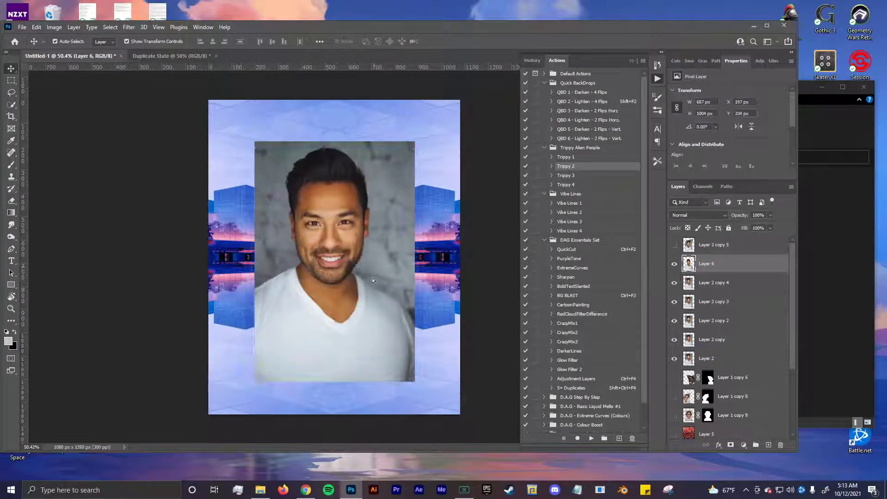
pyautogui.hotkey('ctrl', 'z')
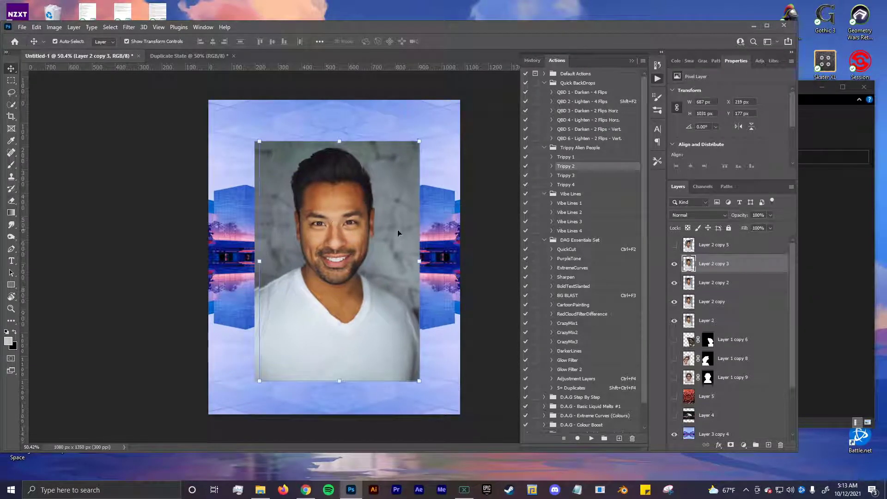
# Try and undo Trippy 3, then delete the original Layer 2 portrait.
pyautogui.click(573, 176)
pyautogui.click(591, 439)
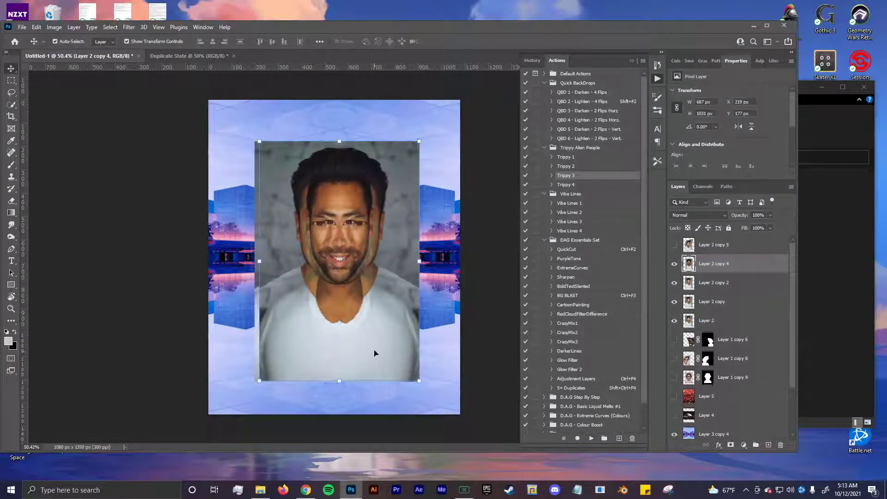
pyautogui.moveTo(321, 214)
pyautogui.mouseDown()
pyautogui.moveTo(341, 201)
pyautogui.moveTo(327, 205)
pyautogui.mouseUp()
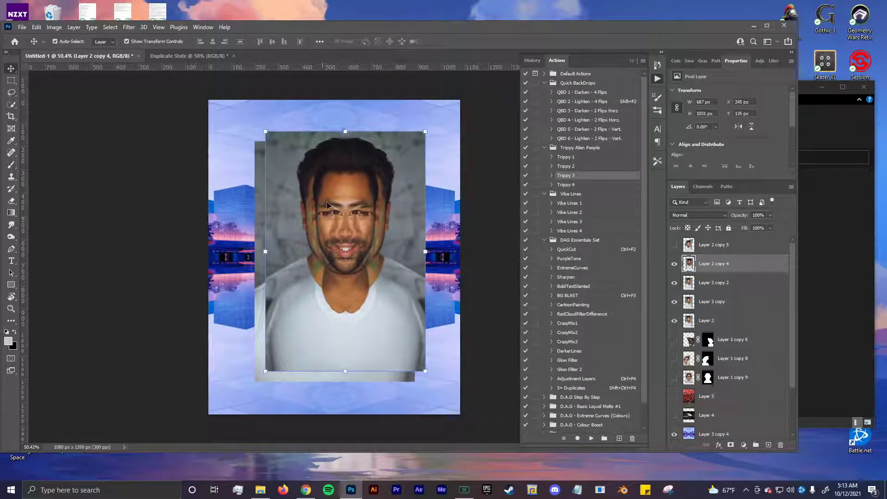
pyautogui.hotkey('ctrl', 'z')
pyautogui.hotkey('ctrl', 'z')
pyautogui.hotkey('ctrl', 'z')
pyautogui.moveTo(328, 241); pyautogui.dragTo(347, 265)
pyautogui.press('Delete')
# Duplicate Layer 2 copy 5, QuickCut the man, delete the pillow version, and move the cut-out up-left.
pyautogui.click(674, 245)
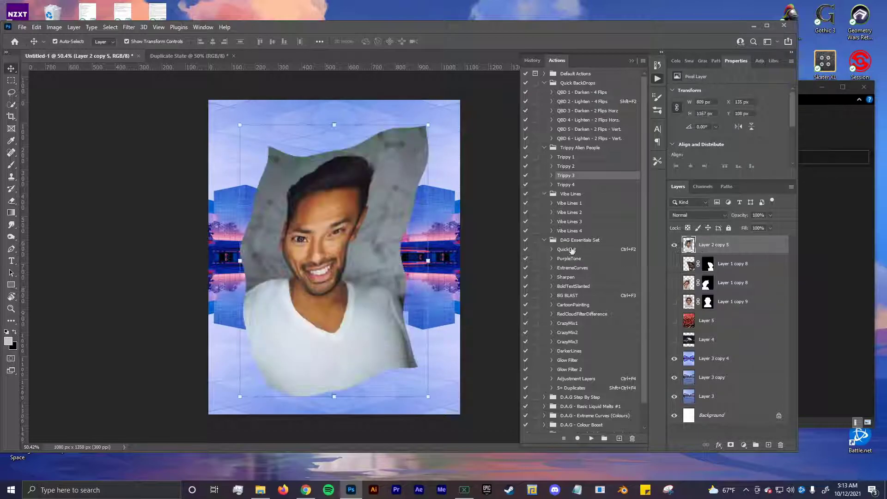
pyautogui.hotkey('ctrl', 'j')
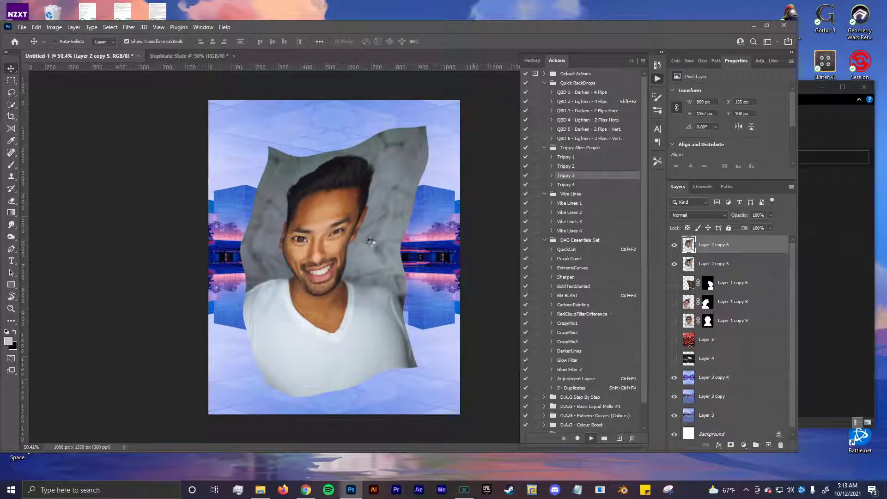
pyautogui.hotkey('ctrl', 'F2')
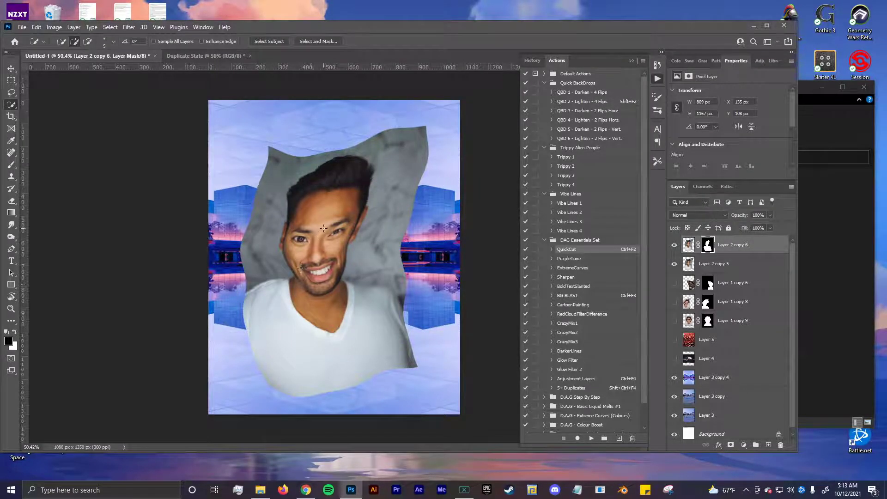
pyautogui.press('v')
pyautogui.click(404, 153)
pyautogui.press('Delete')
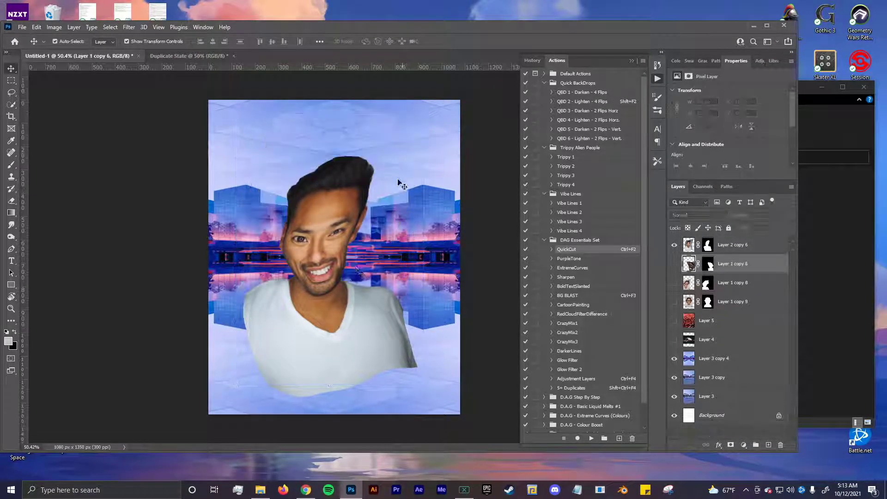
pyautogui.moveTo(359, 270); pyautogui.dragTo(327, 221)
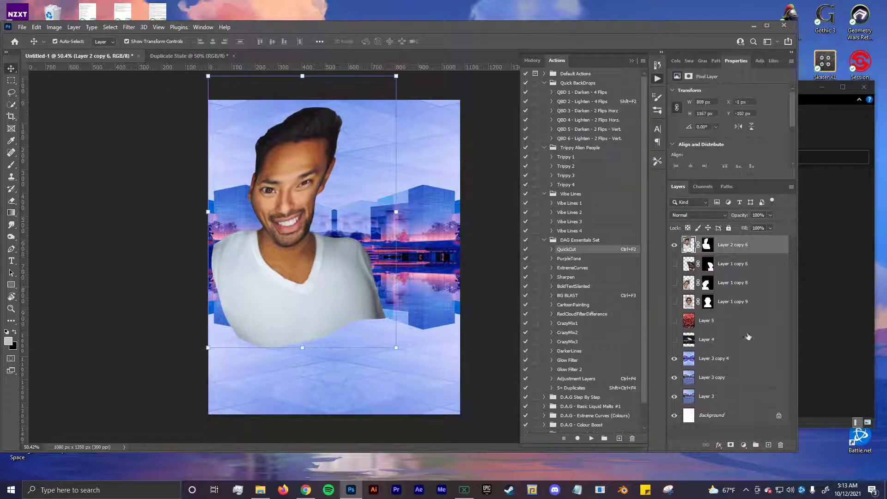
# Show the woman and blond cut-outs, send the man back, and place the woman behind the blond portrait.
pyautogui.click(675, 266)
pyautogui.click(675, 282)
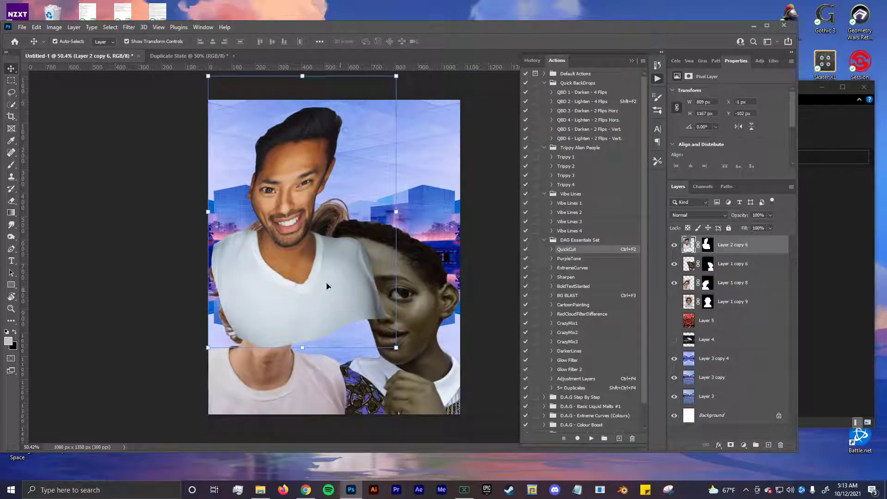
pyautogui.hotkey('ctrl', '[')
pyautogui.hotkey('ctrl', '[')
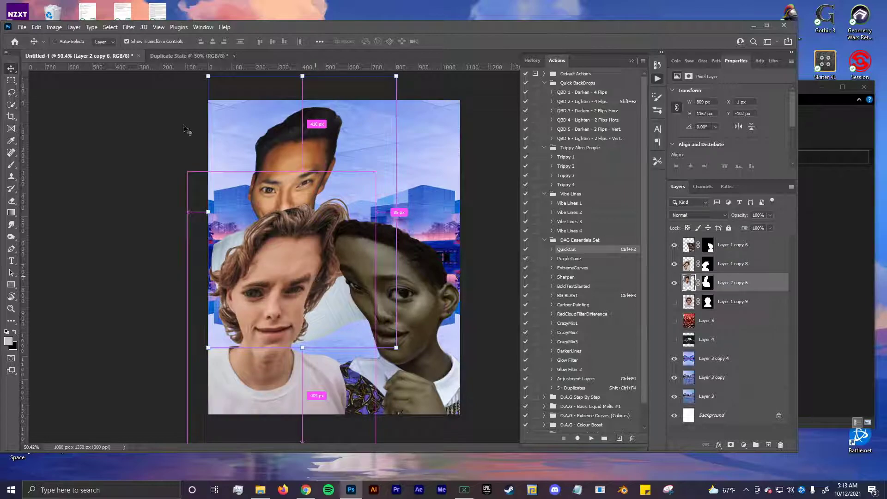
pyautogui.moveTo(298, 158)
pyautogui.mouseDown()
pyautogui.moveTo(420, 149)
pyautogui.moveTo(343, 298)
pyautogui.moveTo(379, 275)
pyautogui.moveTo(376, 187)
pyautogui.moveTo(308, 157)
pyautogui.mouseUp()
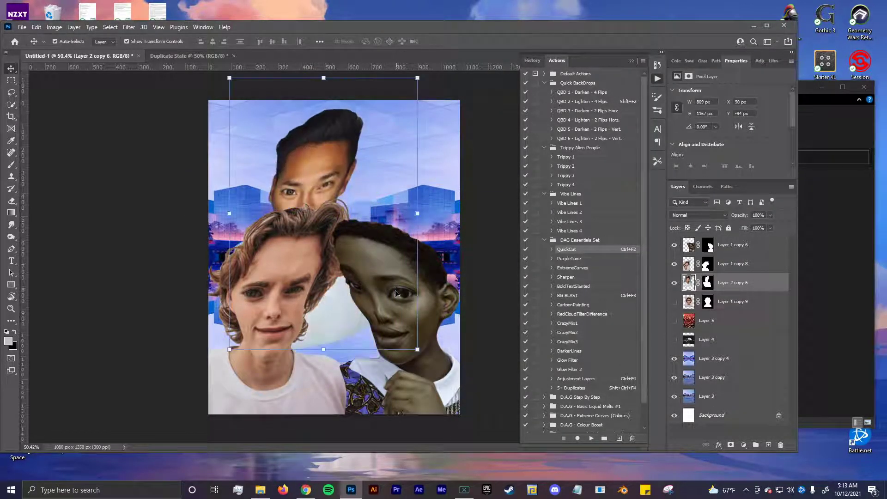
pyautogui.moveTo(395, 296); pyautogui.dragTo(342, 173)
pyautogui.hotkey('ctrl', '[')
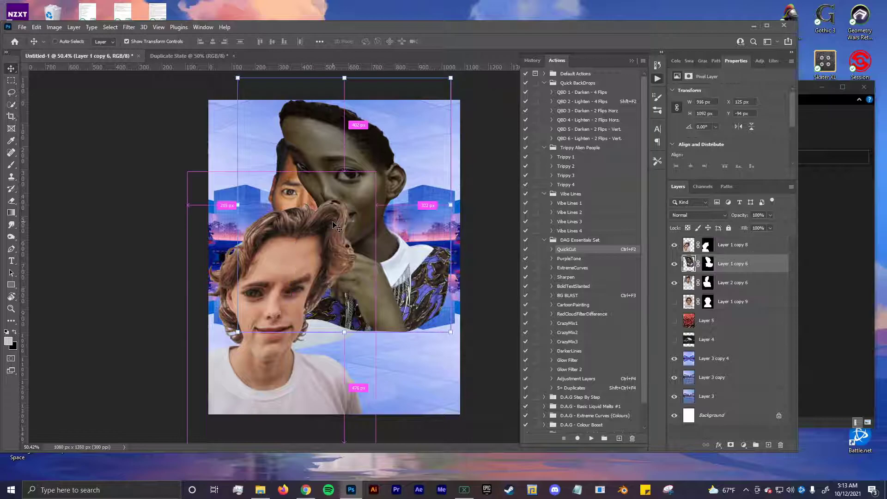
# Move the smiling man to the lower right and bring him in front of the woman.
pyautogui.keyDown('ctrl'); pyautogui.click(351, 221); pyautogui.keyUp('ctrl')
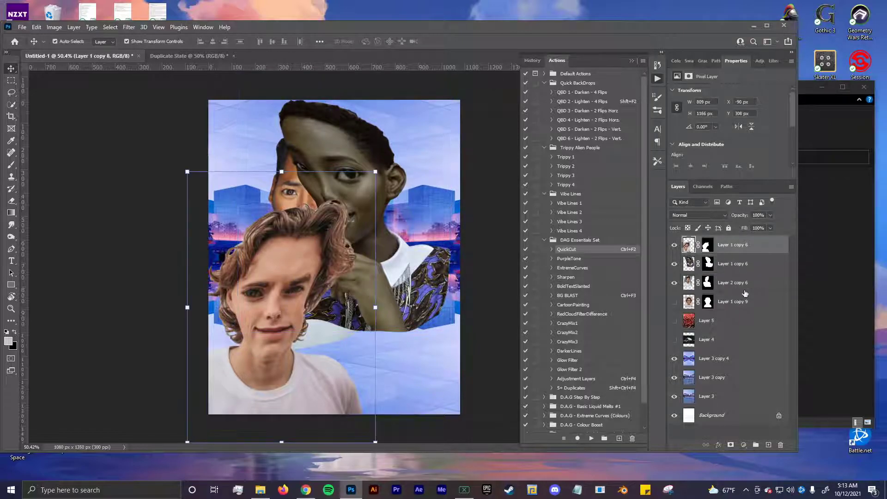
pyautogui.keyDown('ctrl'); pyautogui.click(380, 212); pyautogui.keyUp('ctrl')
pyautogui.moveTo(289, 191); pyautogui.dragTo(359, 289)
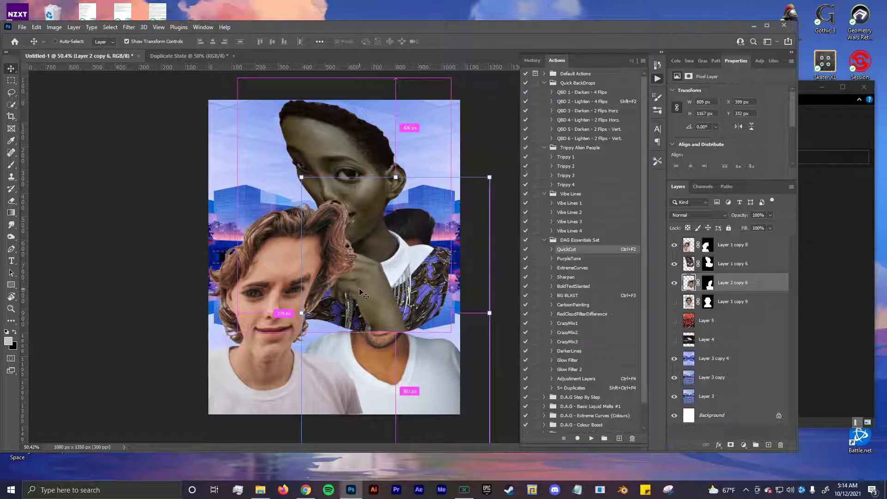
pyautogui.hotkey('ctrl', ']')
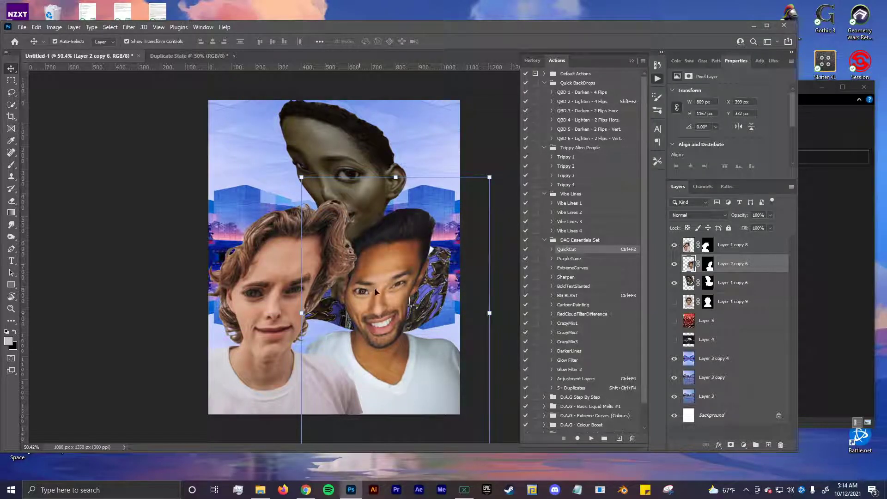
pyautogui.moveTo(372, 293)
pyautogui.mouseDown()
pyautogui.moveTo(381, 270)
pyautogui.moveTo(363, 268)
pyautogui.moveTo(368, 290)
pyautogui.moveTo(372, 283)
pyautogui.mouseUp()
# Flip the woman's cut-out horizontally, stretch it, rotate it about -16°, and place it top left.
pyautogui.moveTo(374, 171); pyautogui.dragTo(325, 138)
pyautogui.hotkey('ctrl', 't')
pyautogui.rightClick(318, 167)
pyautogui.click(345, 346)
pyautogui.moveTo(354, 325); pyautogui.dragTo(367, 376)
pyautogui.moveTo(364, 197); pyautogui.dragTo(364, 159)
pyautogui.moveTo(366, 349); pyautogui.dragTo(278, 275)
pyautogui.moveTo(245, 139); pyautogui.dragTo(284, 146)
pyautogui.click(459, 41)
pyautogui.click(476, 297)
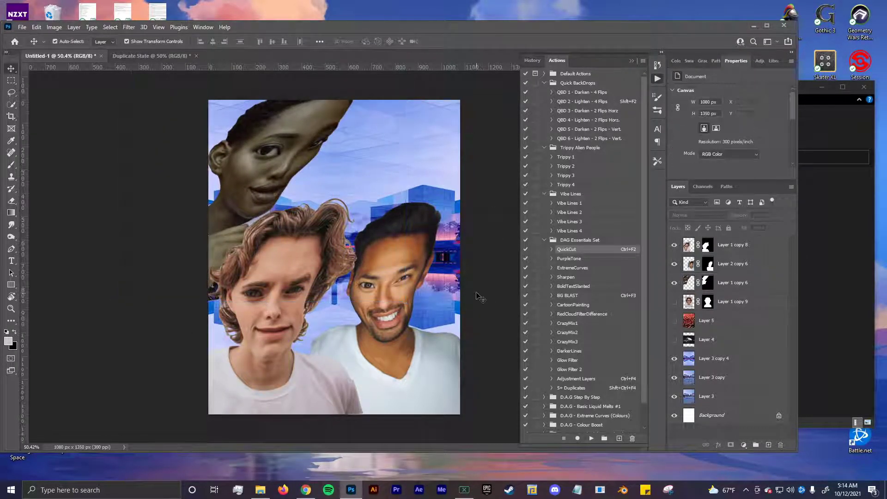
pyautogui.scroll(-1, 476, 297)
pyautogui.scroll(1, 476, 297)
pyautogui.click(387, 177)
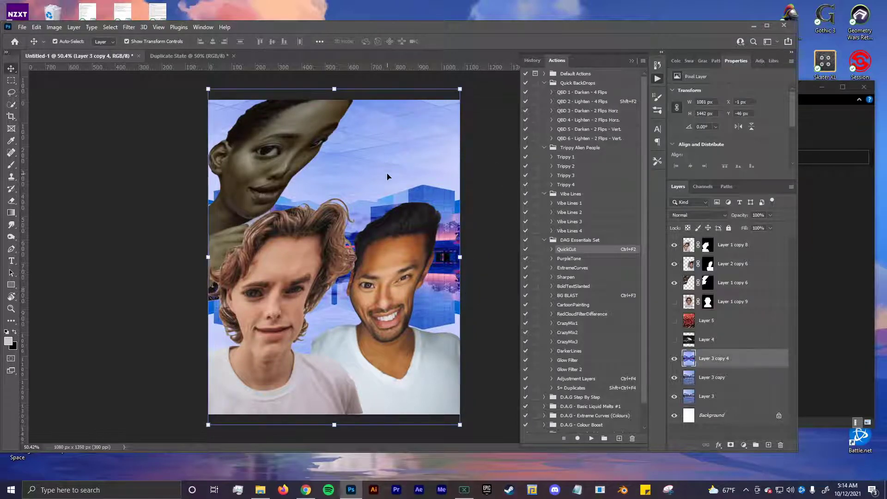
pyautogui.click(477, 251)
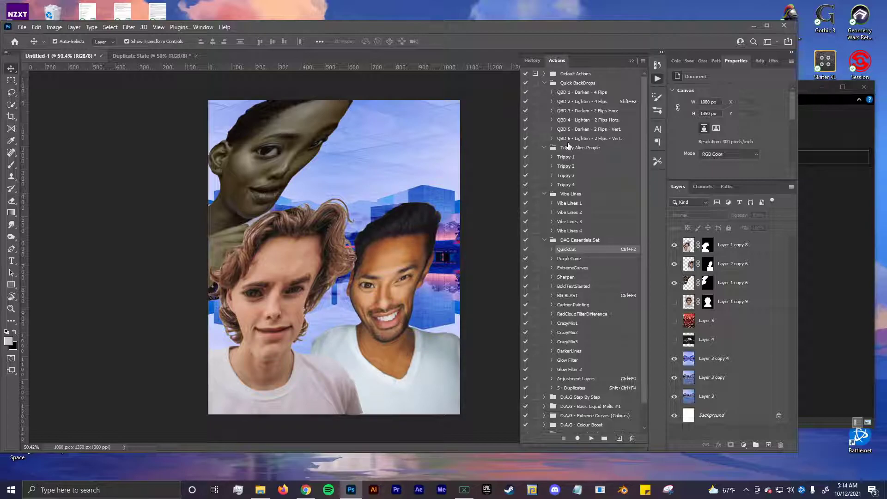
# Duplicate the blond portrait, smiling man and woman layers, hiding each original.
pyautogui.click(745, 249)
pyautogui.press('ctrl')
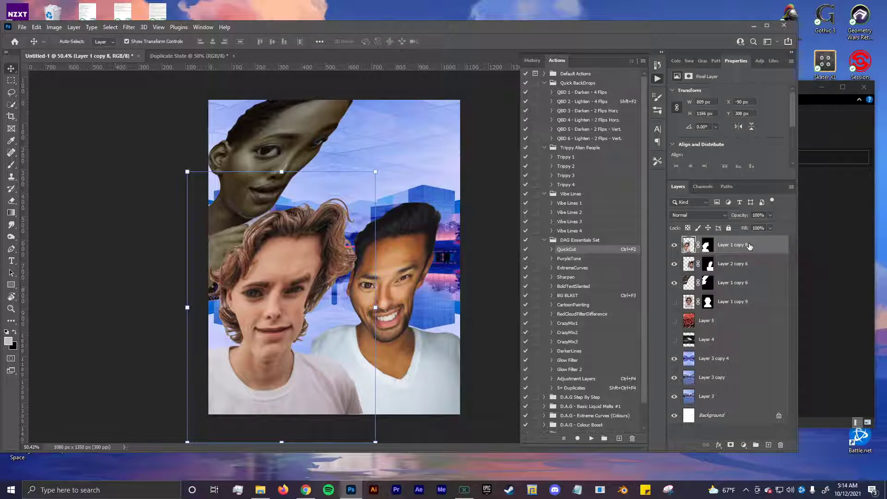
pyautogui.hotkey('ctrl', 'j')
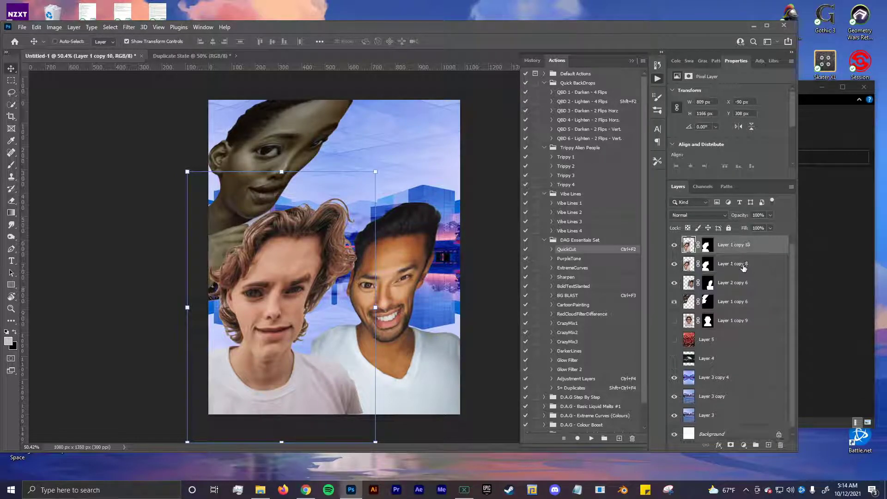
pyautogui.click(674, 264)
pyautogui.click(739, 283)
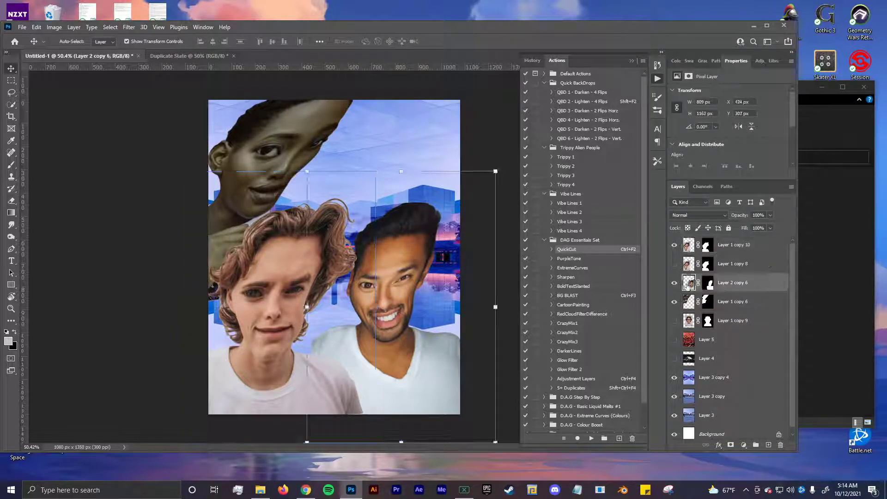
pyautogui.hotkey('ctrl', 'j')
pyautogui.click(674, 302)
pyautogui.click(725, 323)
pyautogui.hotkey('ctrl', 'j')
pyautogui.click(674, 340)
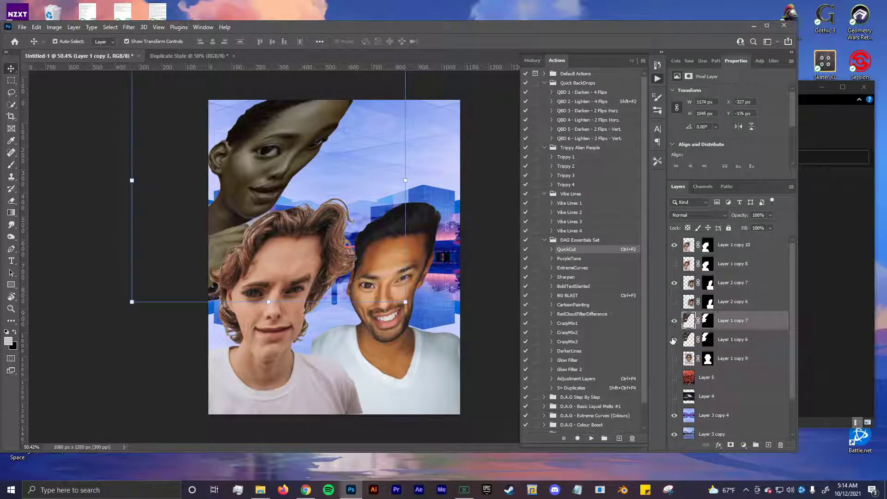
# Apply Vibe Lines 1 to Layer 1 copy 10, tinting the blond portrait magenta.
pyautogui.click(726, 252)
pyautogui.scroll(-1, 612, 286)
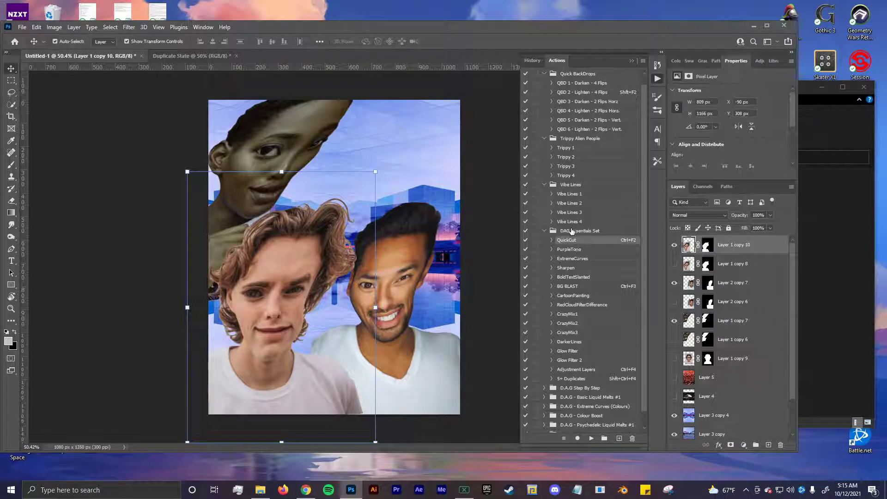
pyautogui.click(574, 194)
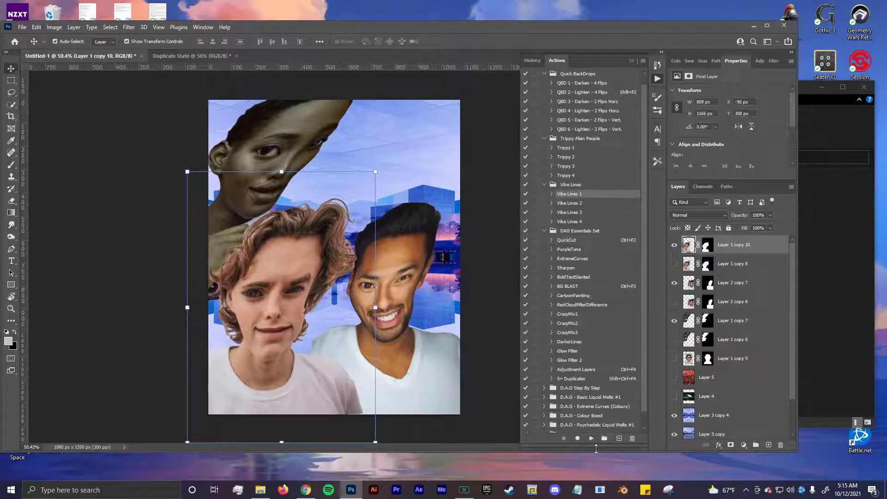
pyautogui.scroll(-2, 607, 397)
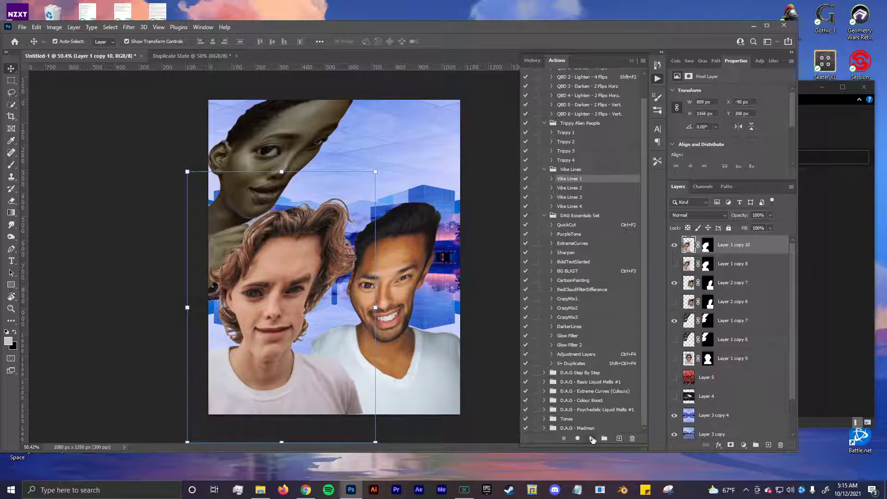
pyautogui.click(591, 438)
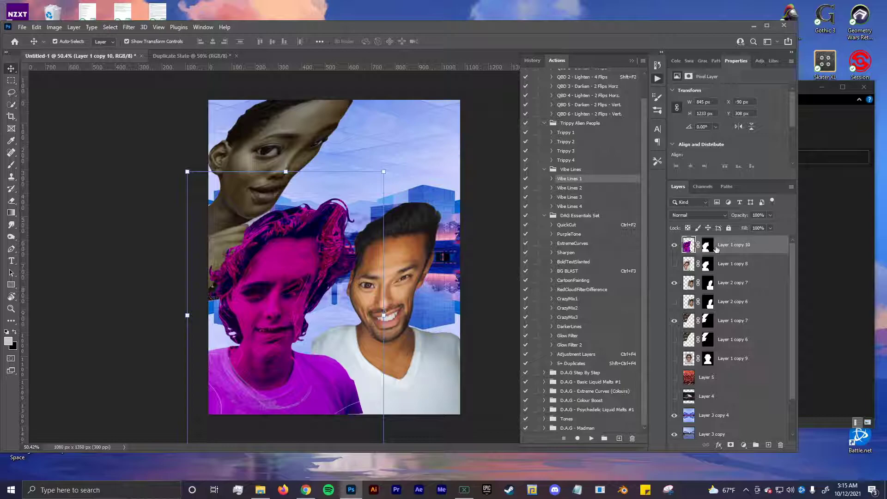
# Hide the magenta copy, run 5+ Duplicates on the original blond layer and apply Vibe Lines 2.
pyautogui.click(674, 245)
pyautogui.click(674, 264)
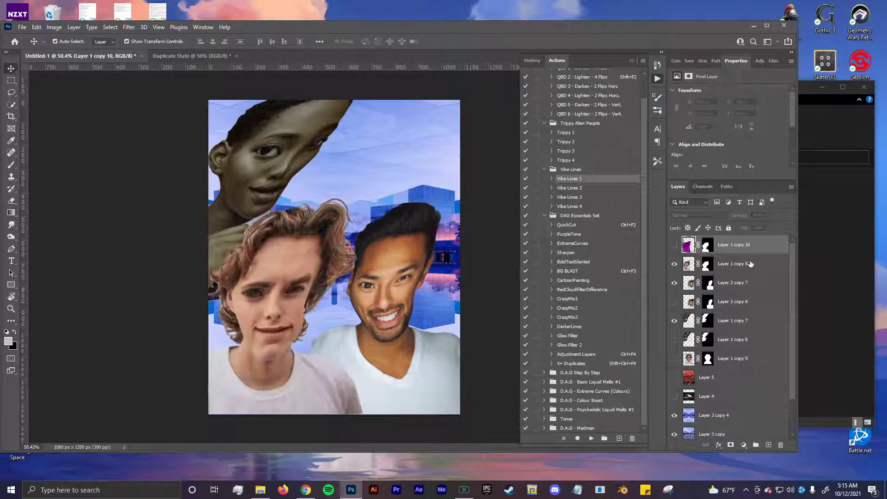
pyautogui.click(749, 263)
pyautogui.hotkey('ctrl', 'shift', 'F4')
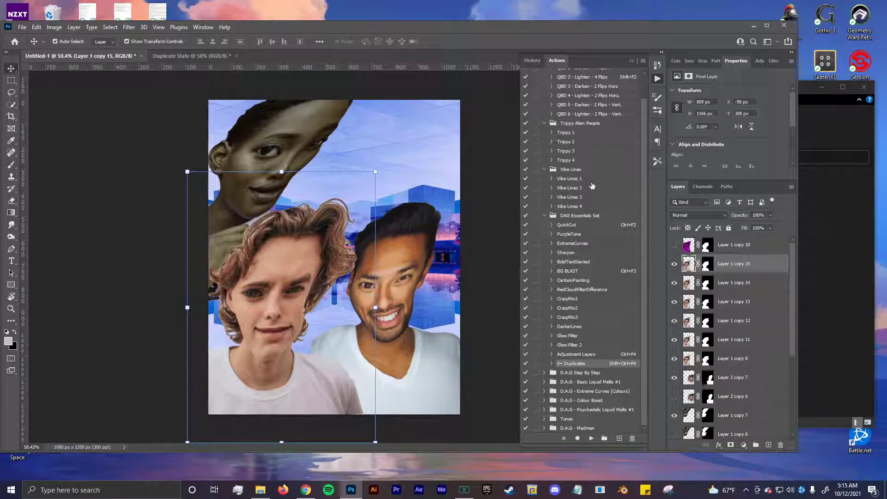
pyautogui.click(592, 188)
pyautogui.click(592, 438)
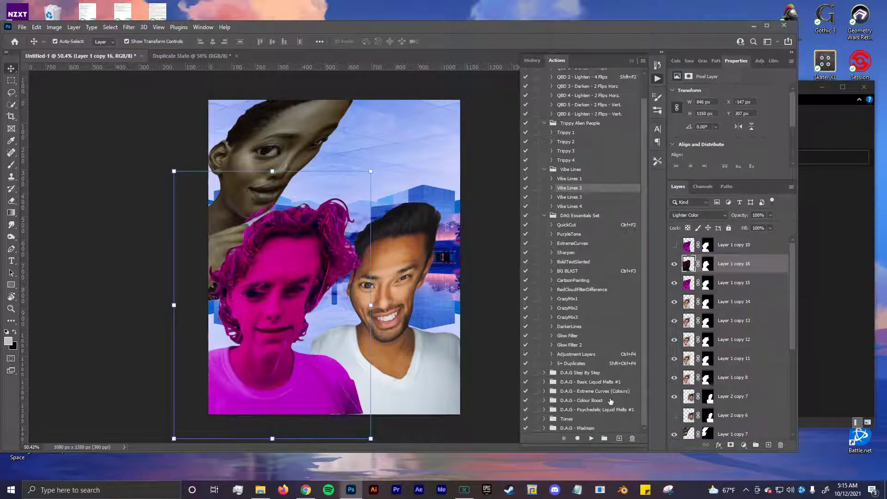
# Hide Layer 1 copy 15 and the Vibe Lines 2 layer, then apply Vibe Lines 3 to copy 14.
pyautogui.click(678, 266)
pyautogui.click(675, 283)
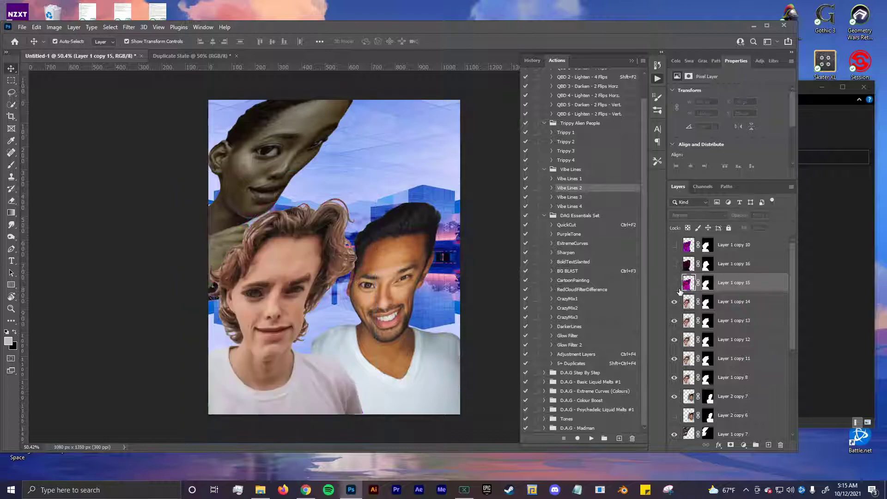
pyautogui.click(675, 283)
pyautogui.click(675, 281)
pyautogui.click(675, 264)
pyautogui.click(737, 302)
pyautogui.click(574, 197)
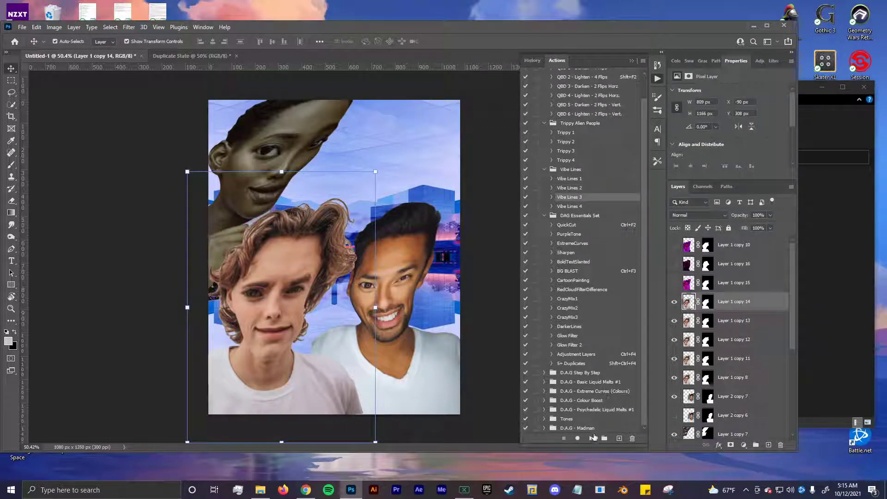
pyautogui.click(592, 438)
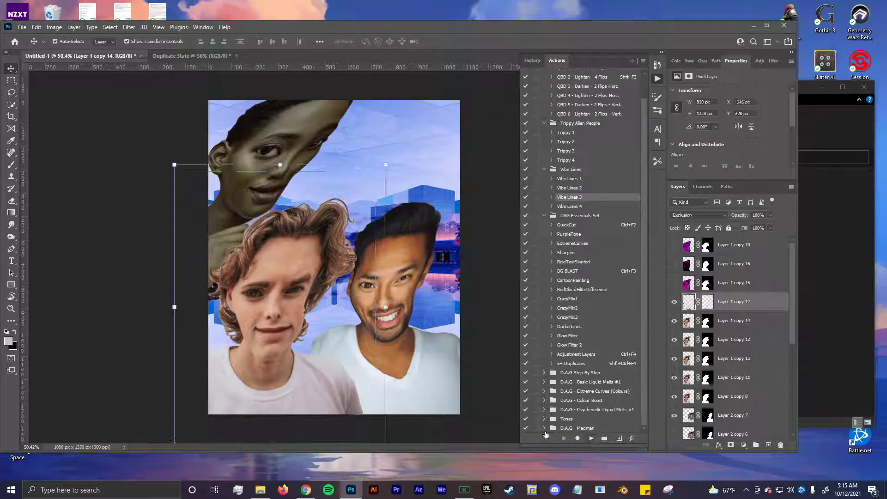
# Apply Vibe Lines 4 to copy 14, then hide the grey Vibe Lines 3 effect and copy 18.
pyautogui.click(592, 206)
pyautogui.click(739, 321)
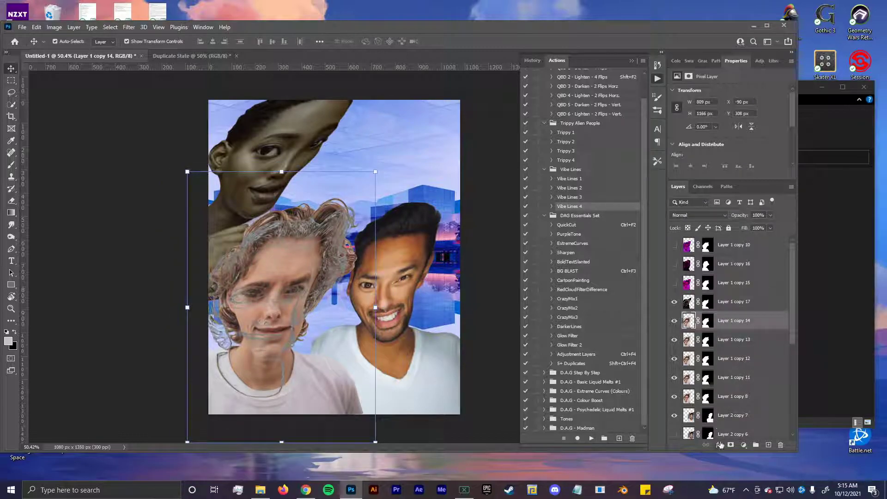
pyautogui.click(593, 440)
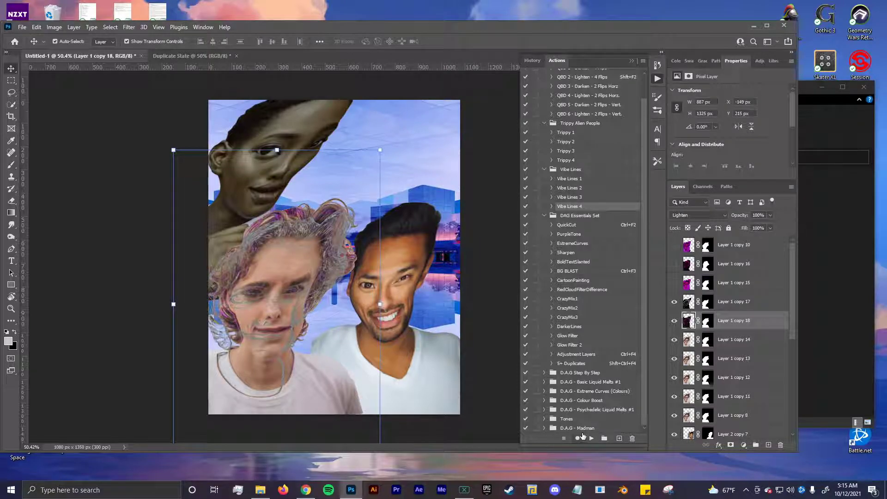
pyautogui.click(674, 303)
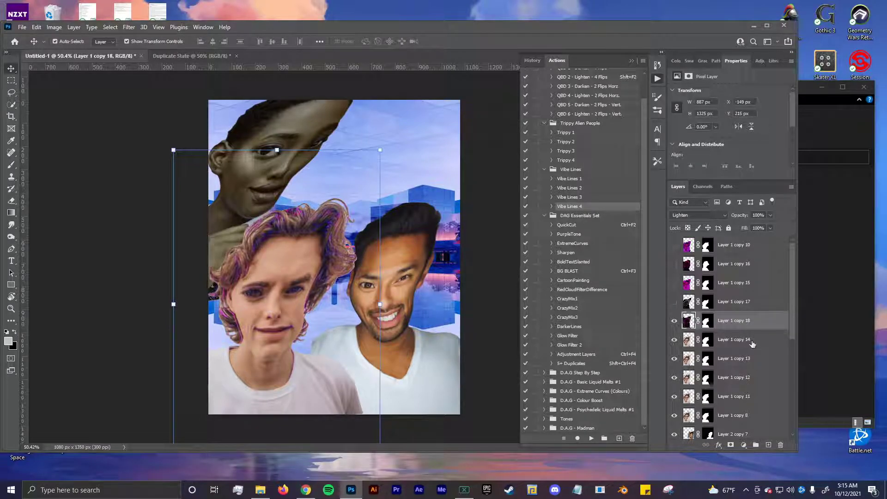
pyautogui.click(674, 320)
# Add a Lighten copy to the woman's copy 14 and move copy 17 below it.
pyautogui.click(724, 340)
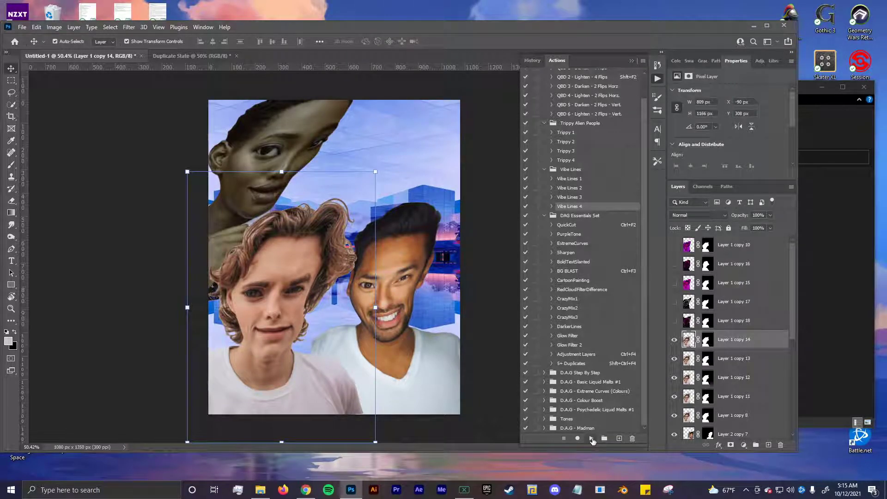
pyautogui.click(592, 439)
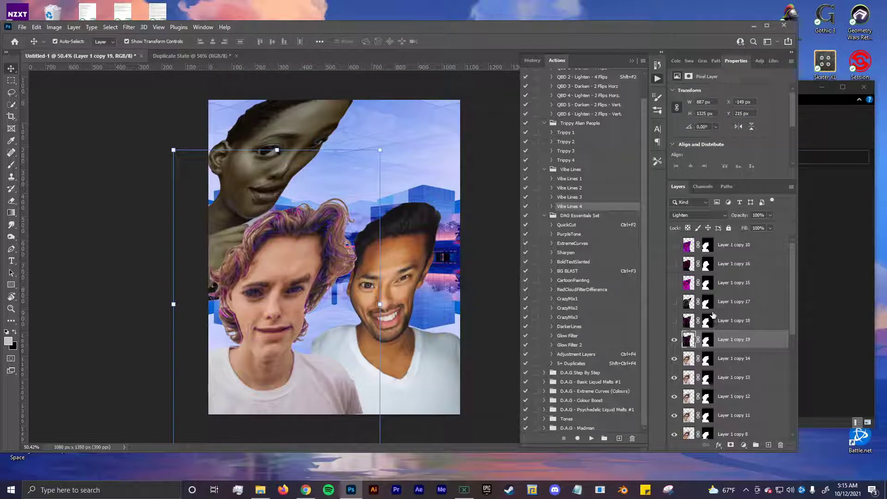
pyautogui.click(675, 302)
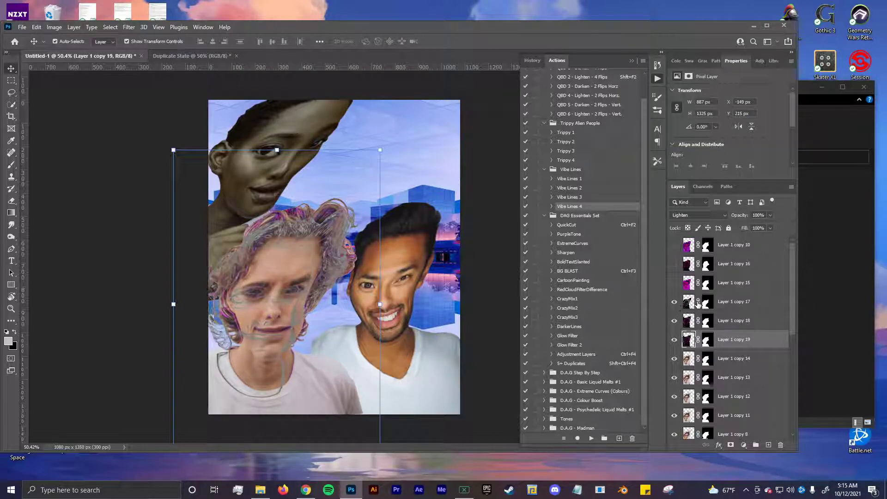
pyautogui.click(730, 302)
pyautogui.hotkey('ctrl', '[')
pyautogui.hotkey('ctrl', '[')
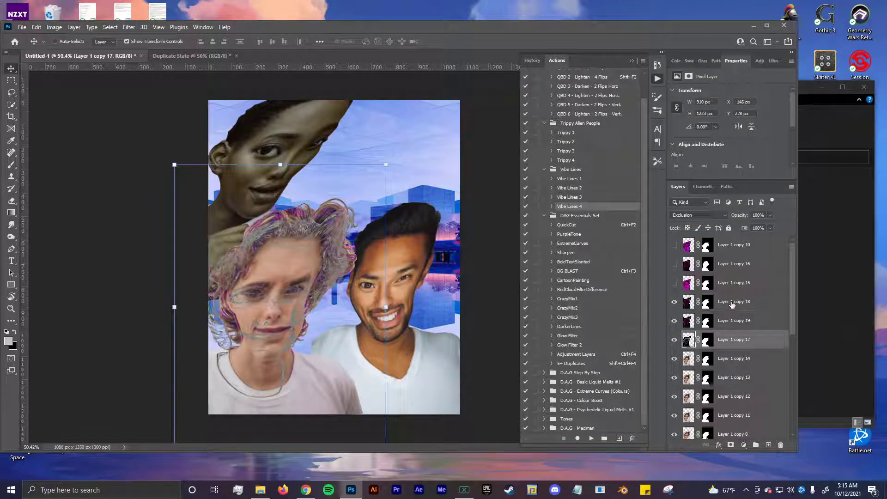
pyautogui.hotkey('ctrl', '[')
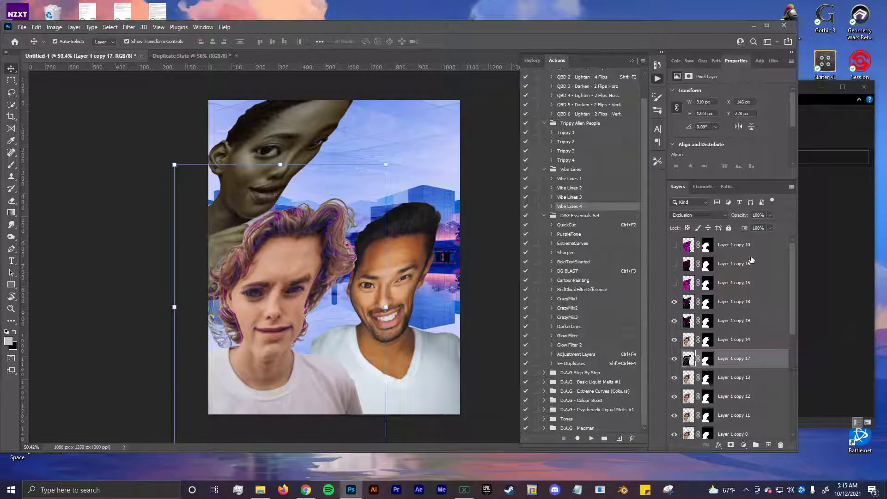
# Leave copy 15 hidden, show magenta copy 10, move it beneath copy 18, and offset it 36 px.
pyautogui.click(674, 283)
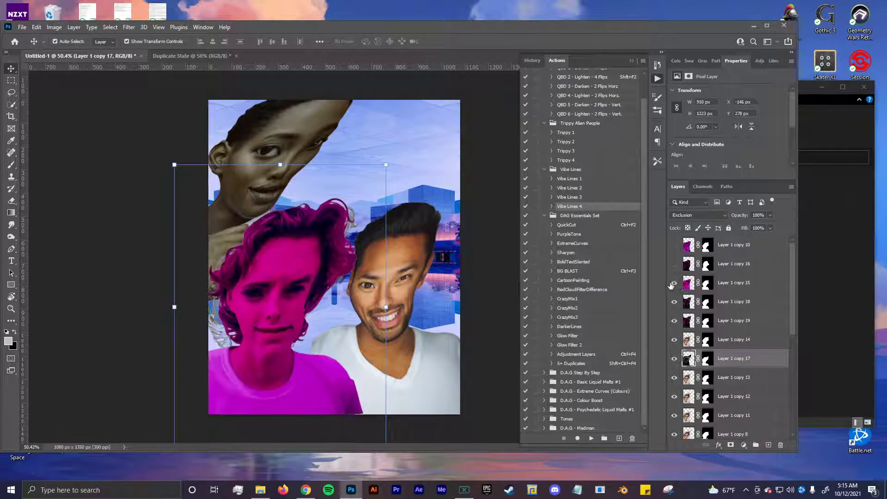
pyautogui.click(674, 283)
pyautogui.click(675, 283)
pyautogui.click(675, 284)
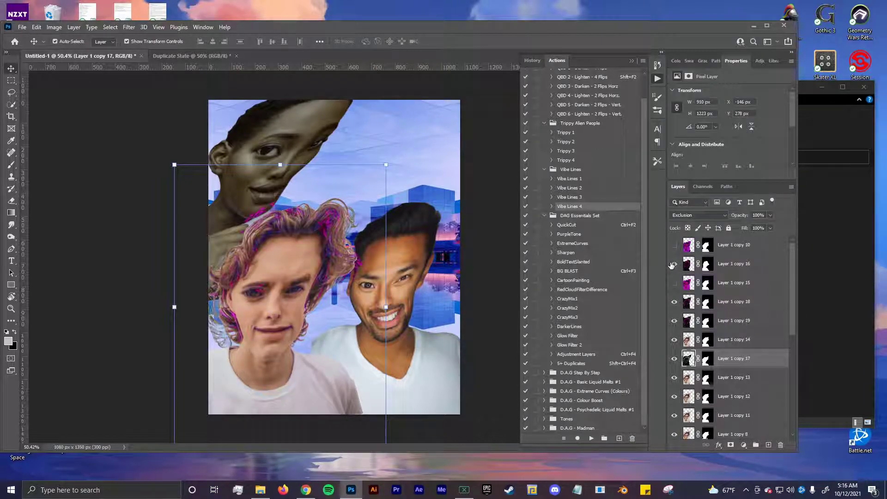
pyautogui.click(674, 246)
pyautogui.click(753, 248)
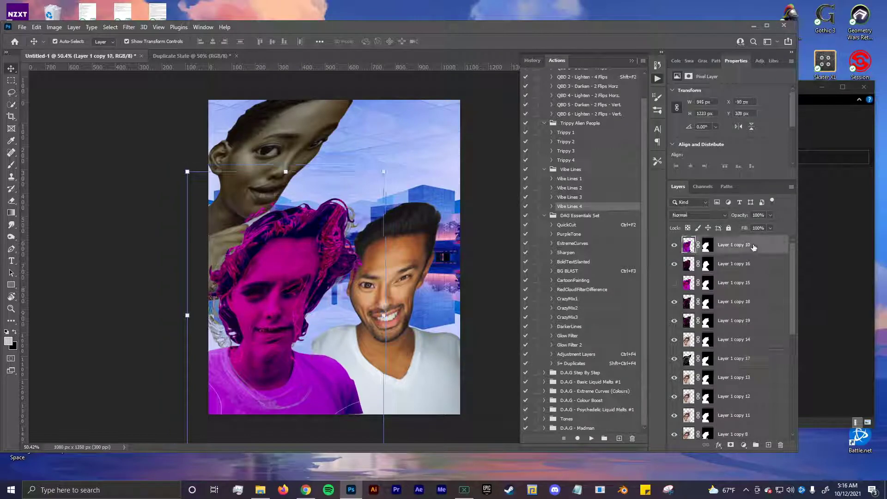
pyautogui.hotkey('ctrl', '[')
pyautogui.hotkey('ctrl', '[')
pyautogui.hotkey('ctrl', '[')
pyautogui.hotkey('ctrl', '[')
pyautogui.hotkey('ctrl', '[')
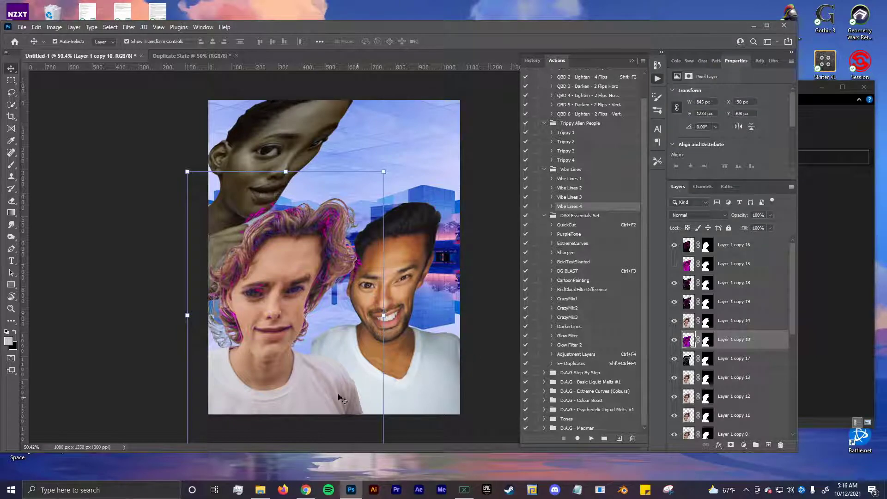
pyautogui.moveTo(301, 387)
pyautogui.mouseDown()
pyautogui.moveTo(327, 378)
pyautogui.moveTo(285, 389)
pyautogui.moveTo(295, 386)
pyautogui.mouseUp()
pyautogui.keyDown('ctrl'); pyautogui.click(482, 213); pyautogui.keyUp('ctrl')
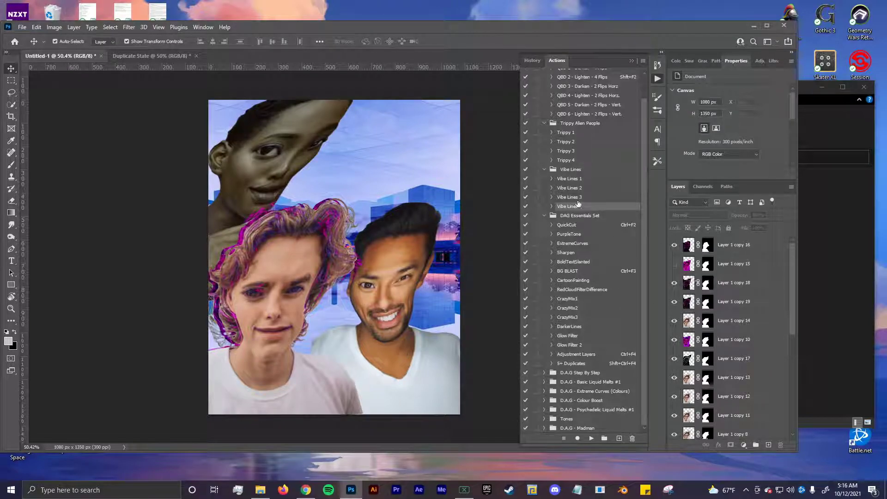
pyautogui.click(391, 302)
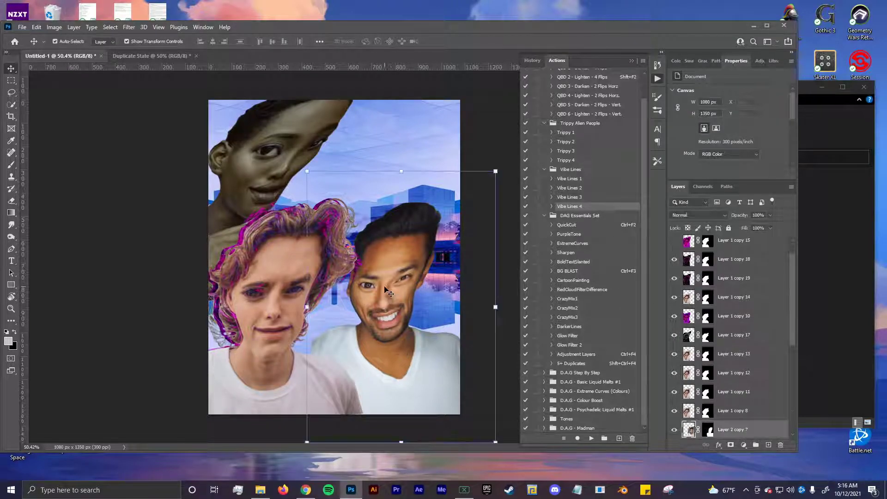
# Undo the accidental move, make five duplicates of the man's face, and test xTREME 1.
pyautogui.keyDown('ctrl'); pyautogui.doubleClick(591, 184); pyautogui.keyUp('ctrl')
pyautogui.hotkey('ctrl', 'z')
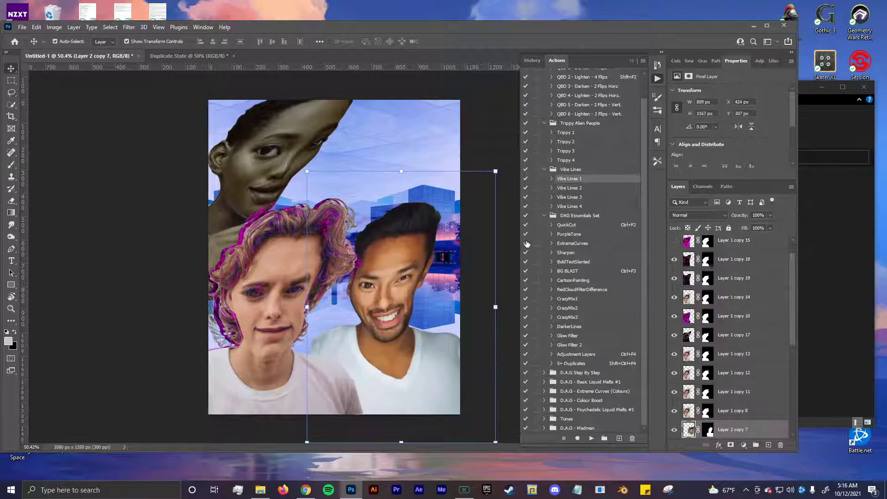
pyautogui.hotkey('ctrl', 'shift', 'F4')
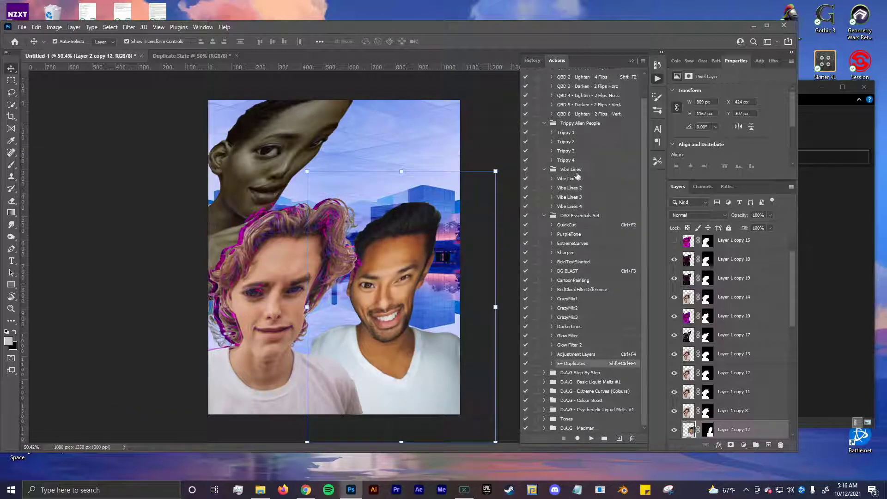
pyautogui.click(581, 180)
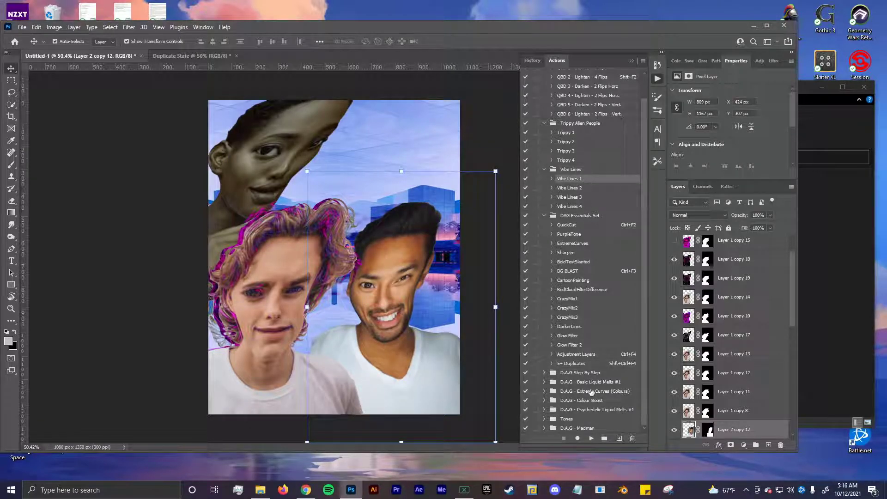
pyautogui.click(546, 392)
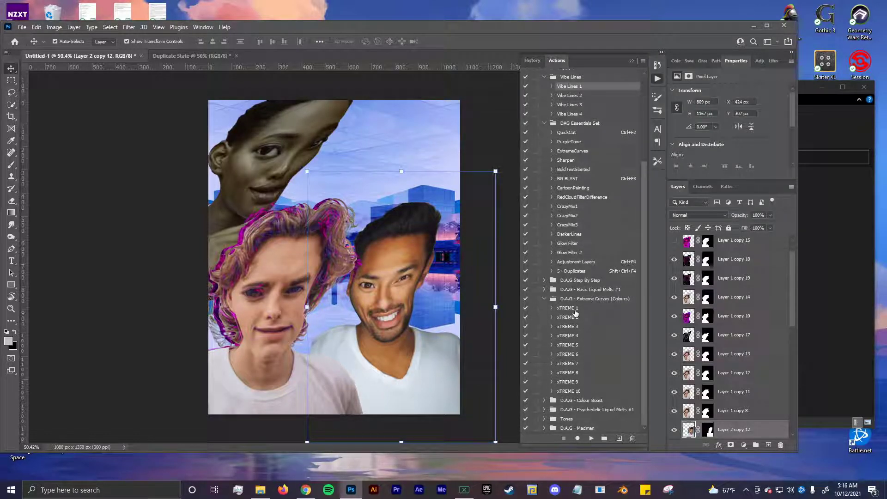
pyautogui.click(575, 309)
pyautogui.click(593, 438)
pyautogui.hotkey('ctrl', 'z')
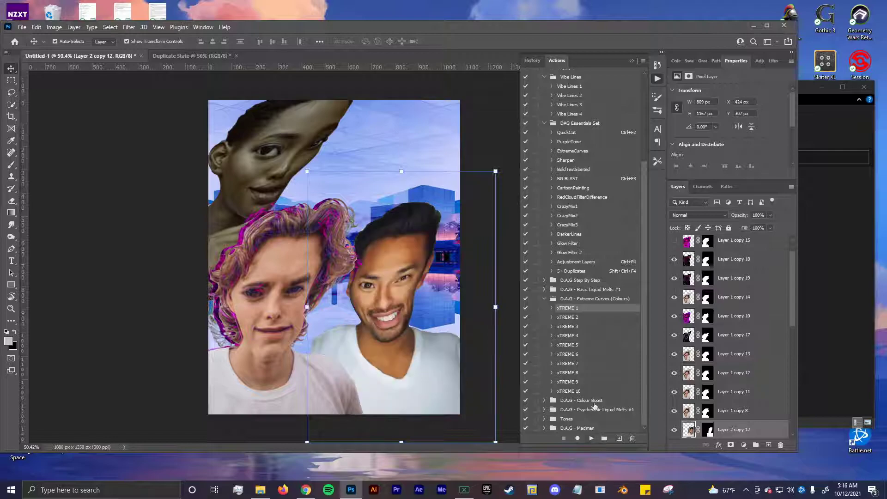
# Test and undo xTREME 2, 3 and 4 on the man's face copy.
pyautogui.click(590, 318)
pyautogui.click(592, 439)
pyautogui.hotkey('ctrl', 'z')
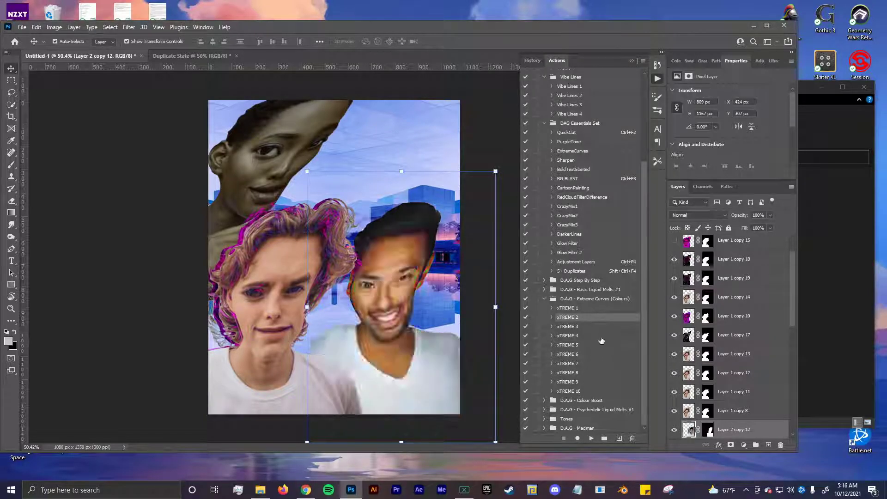
pyautogui.click(591, 439)
pyautogui.hotkey('ctrl', 'z')
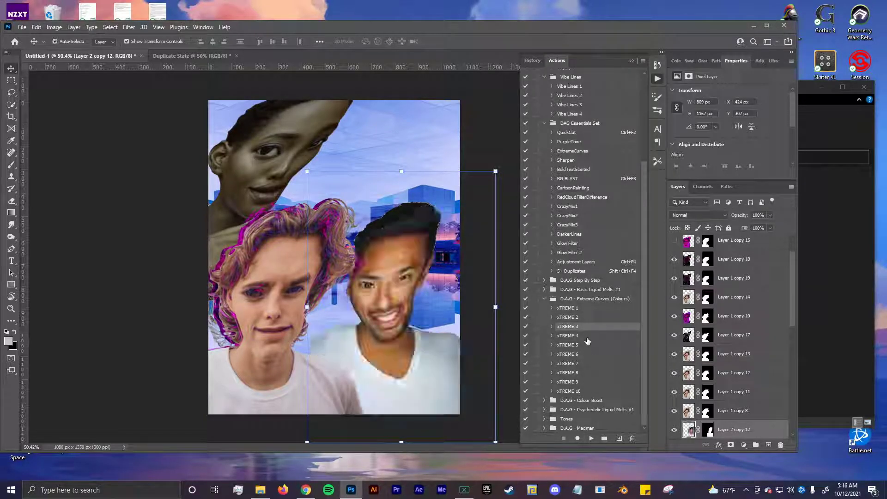
pyautogui.click(588, 336)
pyautogui.click(591, 438)
pyautogui.hotkey('ctrl', 'z')
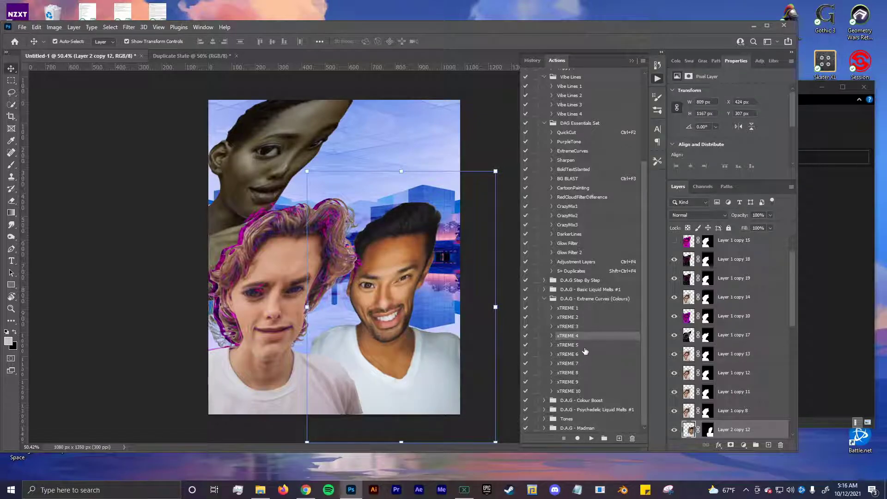
# Test xTREME 5, 6 and 7 on the man's face, undoing 5 and 6.
pyautogui.click(588, 346)
pyautogui.click(592, 439)
pyautogui.hotkey('ctrl', 'z')
pyautogui.click(588, 354)
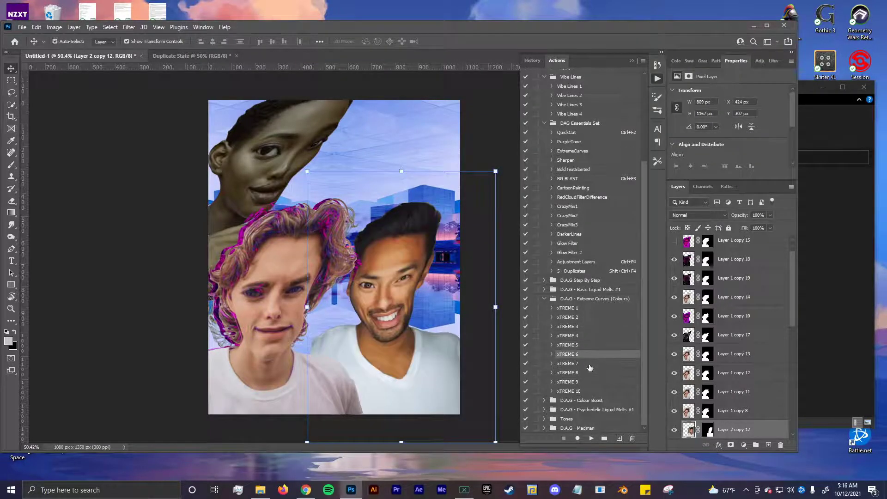
pyautogui.click(592, 438)
pyautogui.hotkey('ctrl', 'z')
pyautogui.click(583, 364)
pyautogui.click(592, 439)
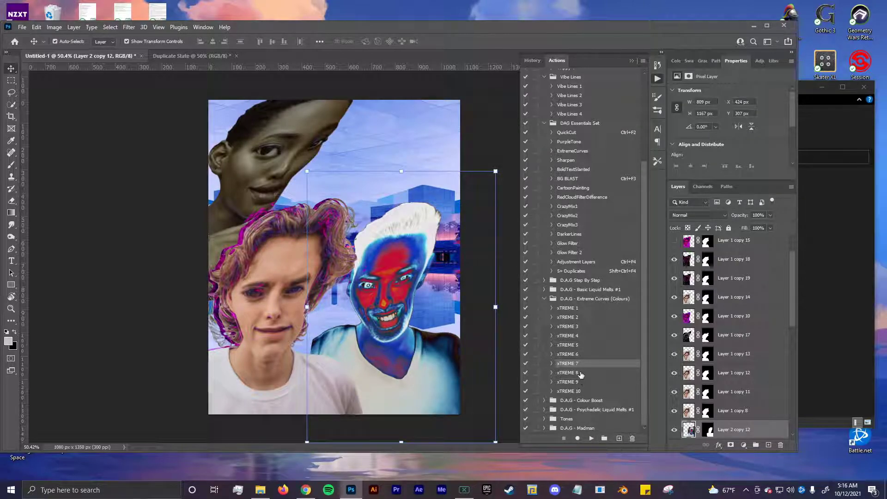
# Undo xTREME 7, then test and undo xTREME 8, 9 and 10.
pyautogui.click(581, 372)
pyautogui.hotkey('ctrl', 'z')
pyautogui.click(592, 439)
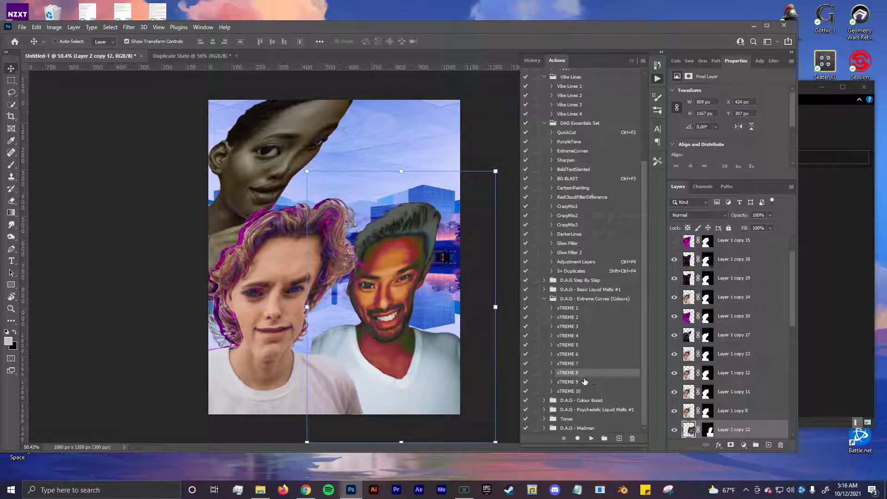
pyautogui.hotkey('ctrl', 'z')
pyautogui.click(583, 382)
pyautogui.click(591, 438)
pyautogui.hotkey('ctrl', 'z')
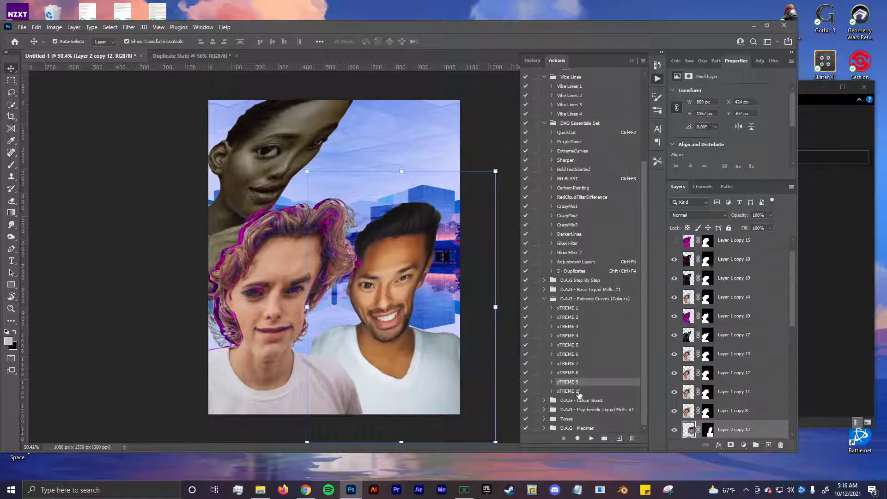
pyautogui.click(581, 391)
pyautogui.click(592, 439)
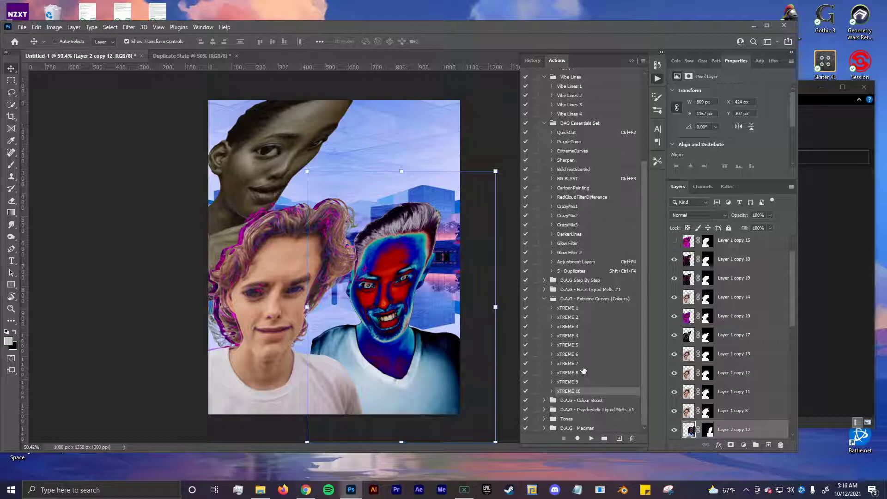
pyautogui.hotkey('ctrl', 'z')
# Apply xTREME 7 to Layer 2 copy 12 and hide it, selecting copy 11.
pyautogui.click(582, 364)
pyautogui.click(592, 438)
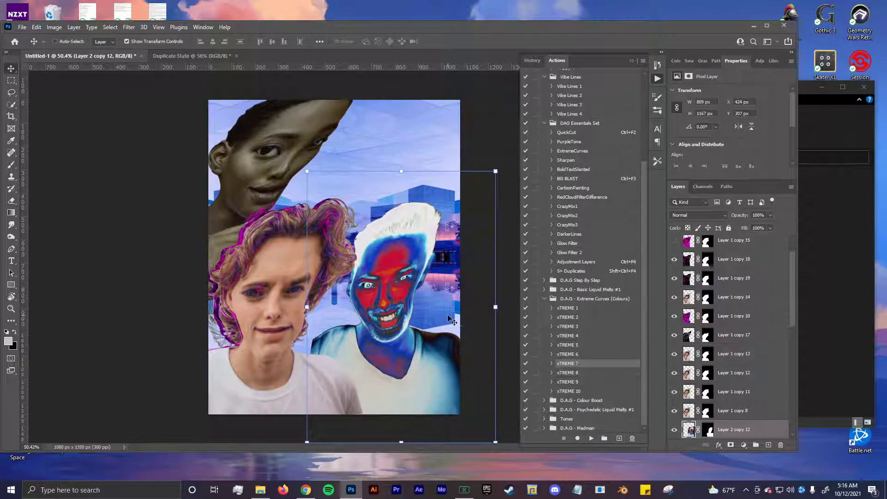
pyautogui.press('ctrl')
pyautogui.scroll(-3, 708, 394)
pyautogui.click(674, 316)
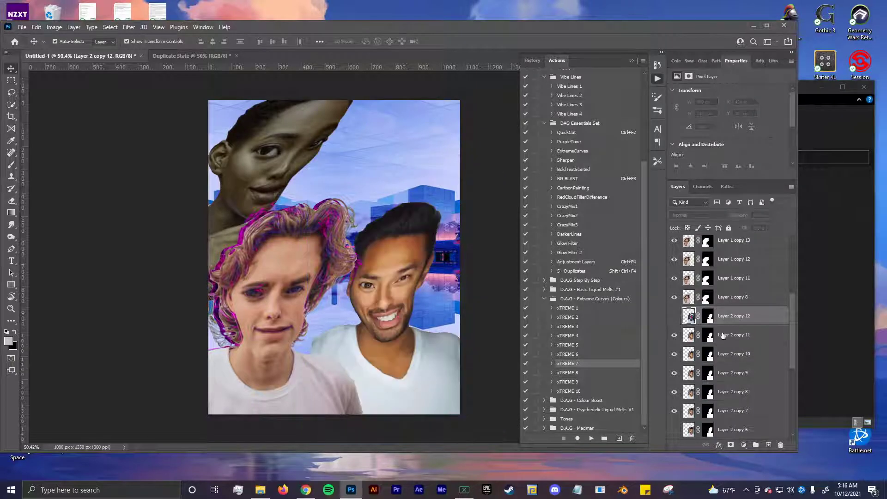
pyautogui.click(689, 336)
# Apply a Curves adjustment from a Waves preset with reshaped points for neon colours.
pyautogui.hotkey('ctrl', 'm')
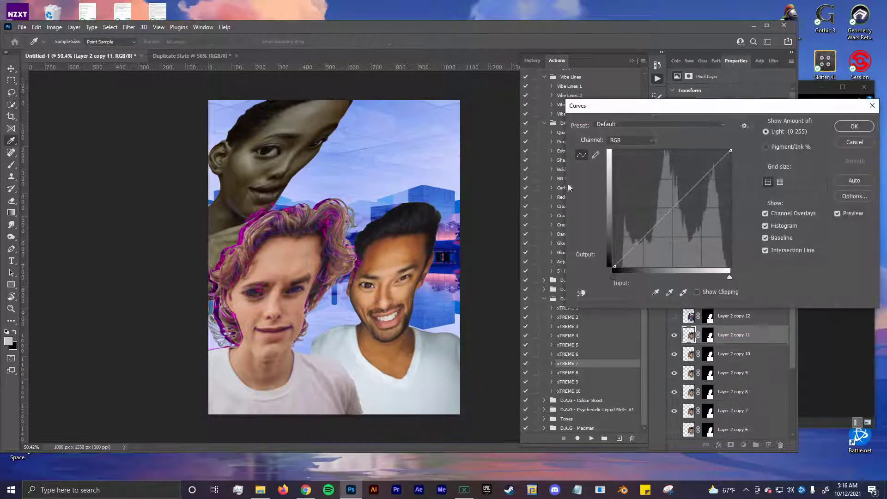
pyautogui.click(631, 125)
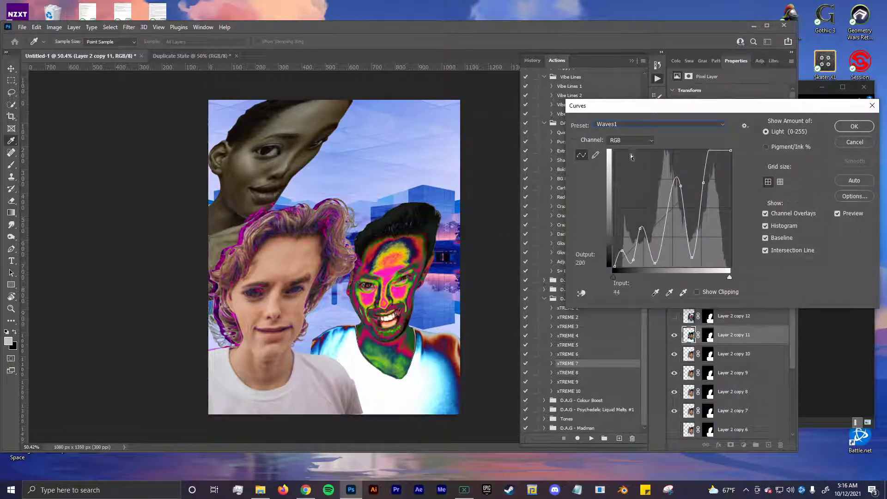
pyautogui.press('Down')
pyautogui.press('Down')
pyautogui.press('Down')
pyautogui.press('Down')
pyautogui.press('Down')
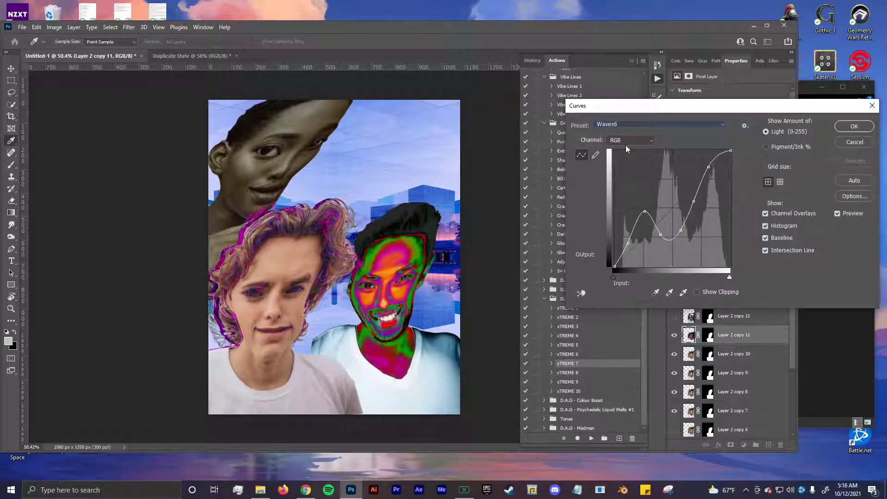
pyautogui.press('Down')
pyautogui.press('Down')
pyautogui.press('Down')
pyautogui.press('Down')
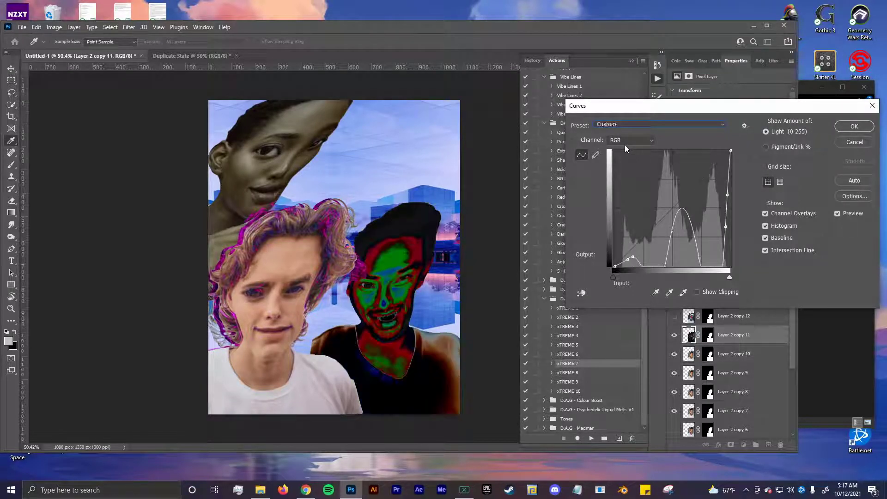
pyautogui.press('Down')
pyautogui.press('Down')
pyautogui.press('Down')
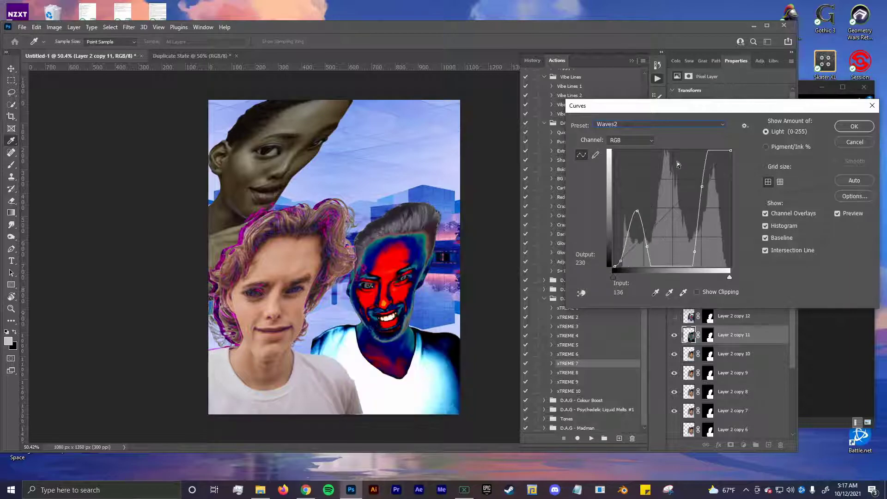
pyautogui.moveTo(677, 162); pyautogui.dragTo(678, 182)
pyautogui.moveTo(640, 229)
pyautogui.mouseDown()
pyautogui.moveTo(643, 212)
pyautogui.moveTo(648, 233)
pyautogui.mouseUp()
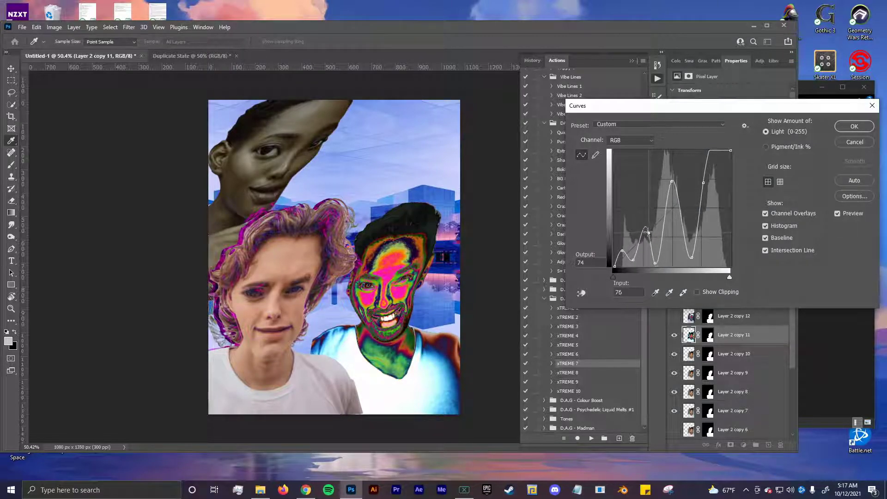
pyautogui.click(855, 126)
# Apply a Levels Fader preset with slightly lowered output black and brighter midtones.
pyautogui.hotkey('ctrl', 'l')
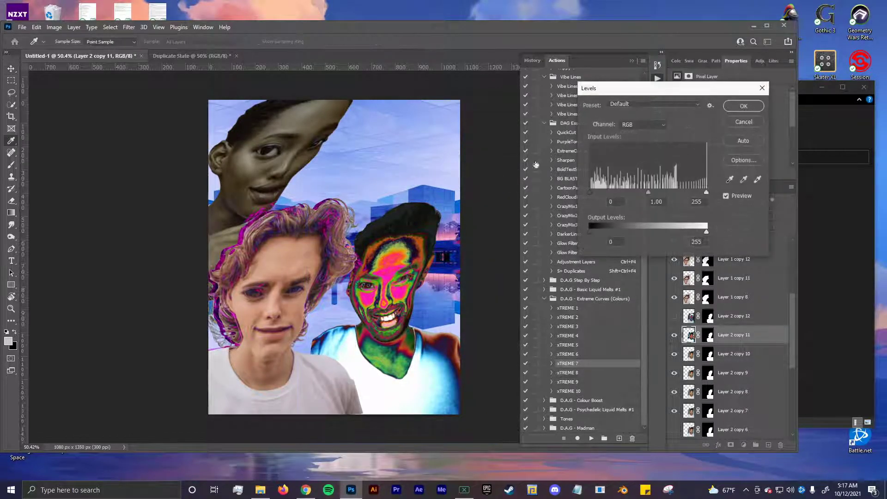
pyautogui.click(630, 105)
pyautogui.click(622, 217)
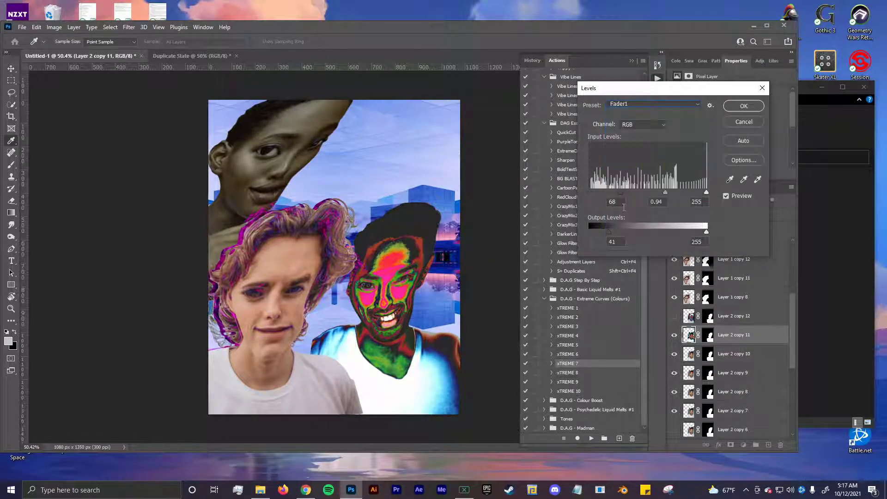
pyautogui.moveTo(612, 235)
pyautogui.mouseDown()
pyautogui.moveTo(596, 232)
pyautogui.moveTo(614, 233)
pyautogui.moveTo(606, 232)
pyautogui.mouseUp()
pyautogui.moveTo(653, 192); pyautogui.dragTo(602, 197)
pyautogui.click(742, 107)
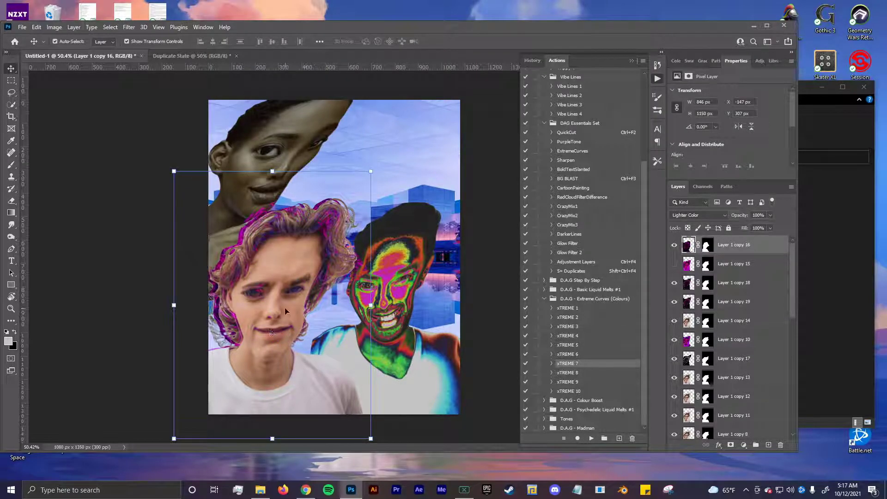
# Run xTREME 7 on Layer 1 copy 14, the curly-haired portrait.
pyautogui.rightClick(272, 325)
pyautogui.click(287, 330)
pyautogui.click(677, 322)
pyautogui.click(674, 320)
pyautogui.click(756, 322)
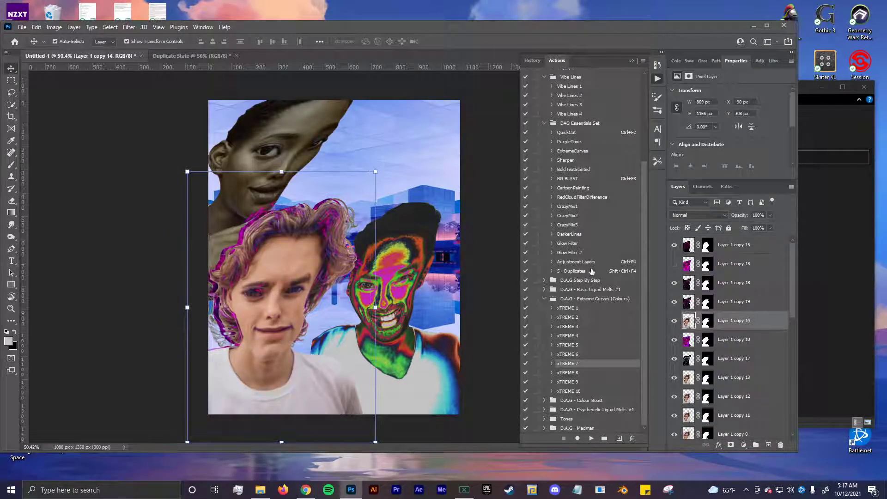
pyautogui.click(592, 438)
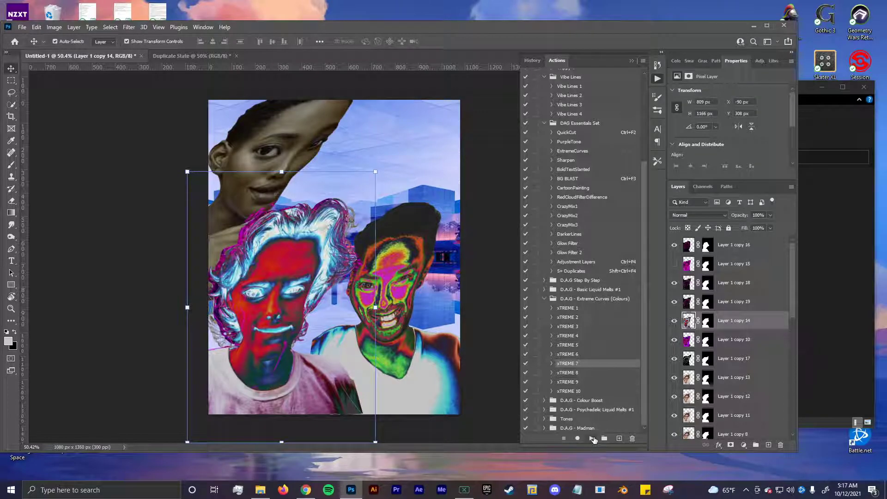
# Run xTREME 9 on the top-left portrait's layer, Layer 1 copy 7.
pyautogui.click(148, 259)
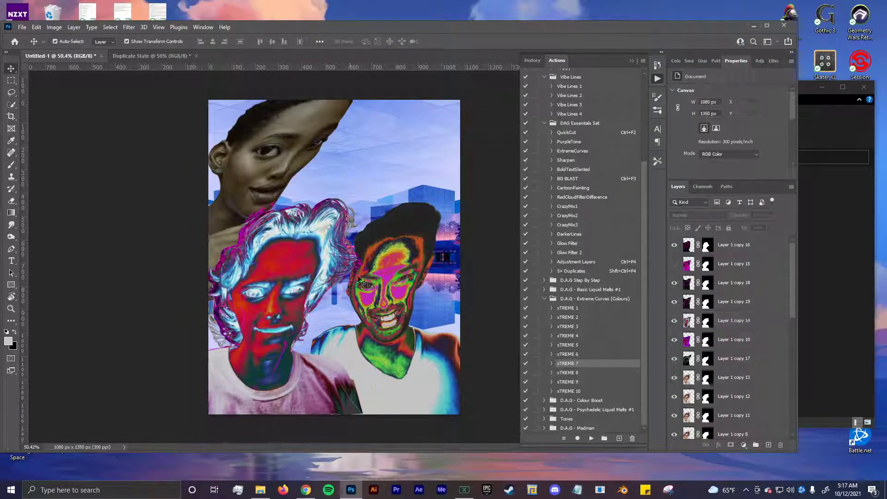
pyautogui.click(280, 153)
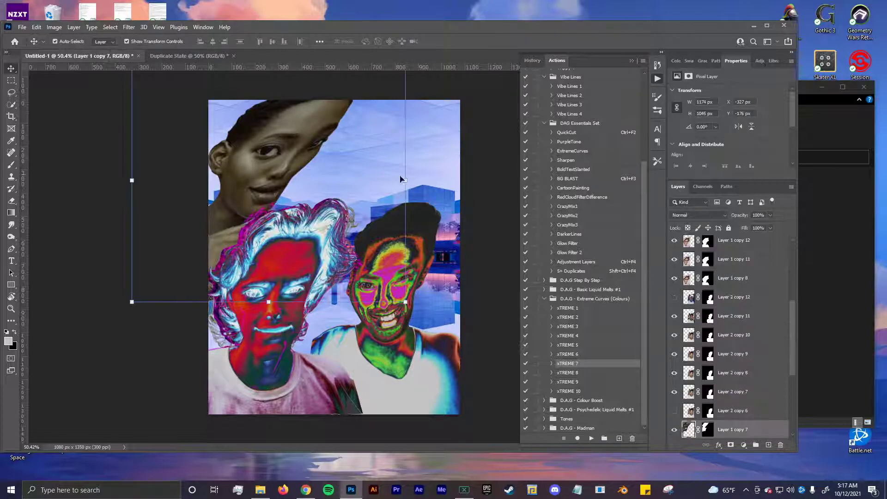
pyautogui.click(586, 391)
pyautogui.click(591, 438)
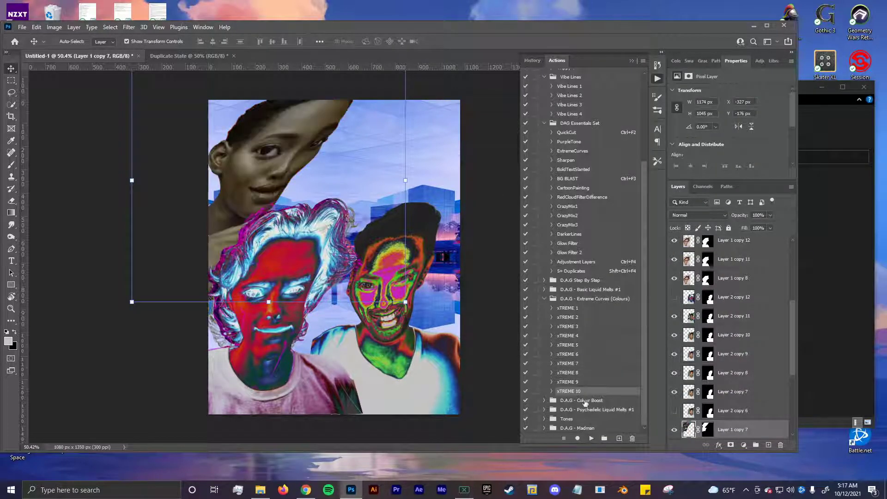
pyautogui.click(591, 439)
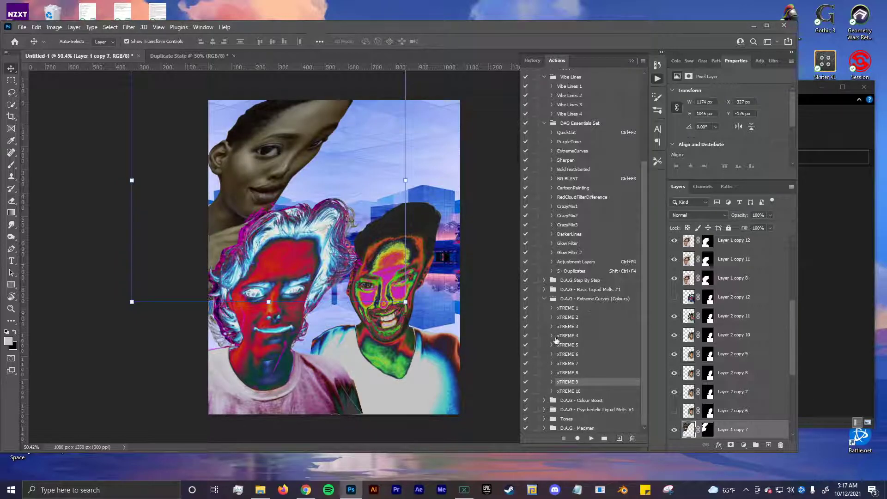
# Apply the Waves8 Curves preset with its left bump lowered.
pyautogui.hotkey('ctrl', 'm')
pyautogui.click(638, 124)
pyautogui.click(632, 238)
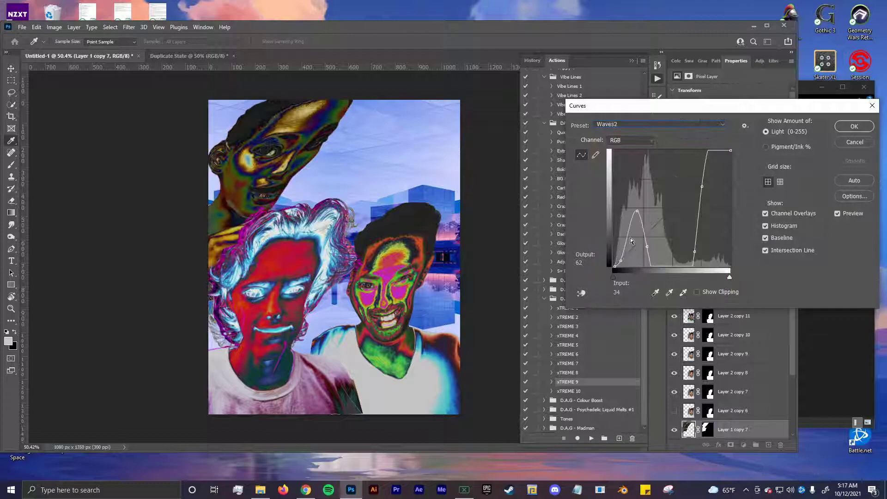
pyautogui.press('Down')
pyautogui.press('Down')
pyautogui.press('Down')
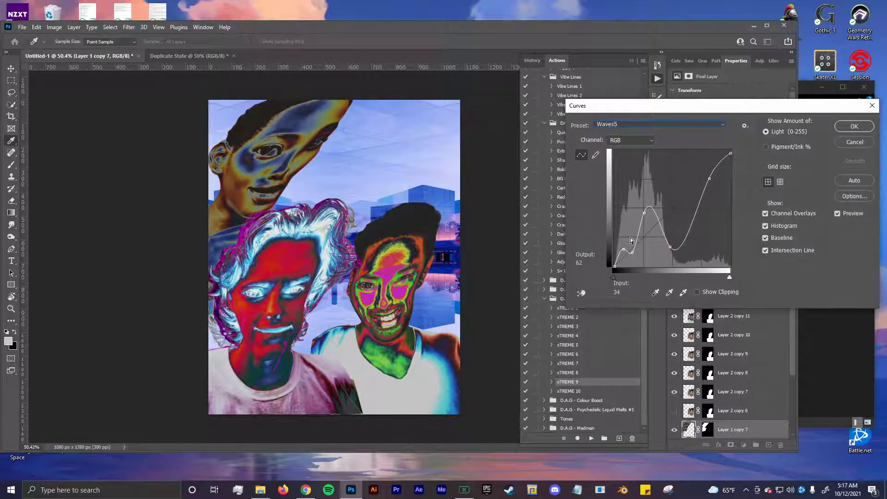
pyautogui.press('Down')
pyautogui.press('Down')
pyautogui.press('Down')
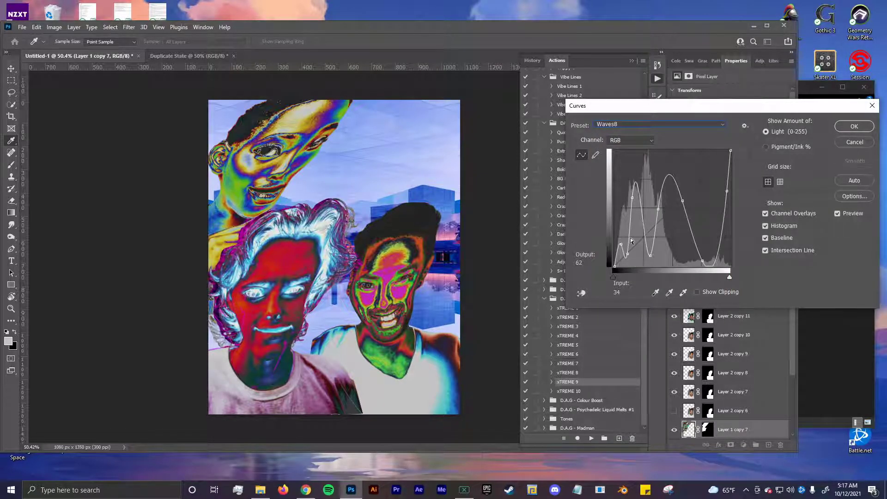
pyautogui.press('Down')
pyautogui.press('Up')
pyautogui.moveTo(632, 198); pyautogui.dragTo(659, 191)
pyautogui.click(853, 129)
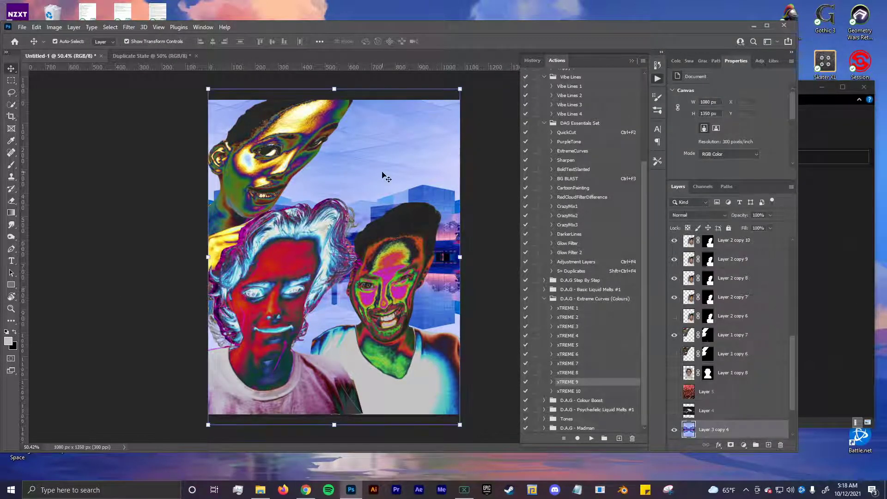
pyautogui.click(545, 289)
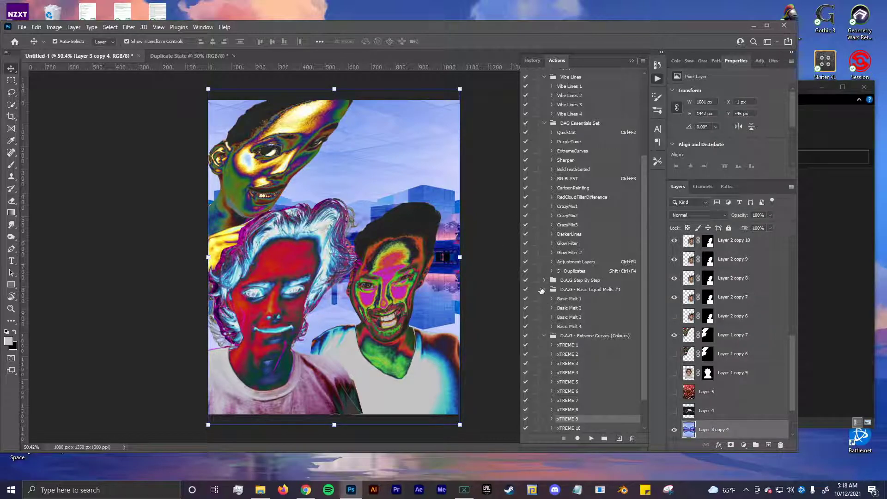
# Run 5+ Duplicates on the city background, then Basic Melt 1 on the copy.
pyautogui.click(571, 299)
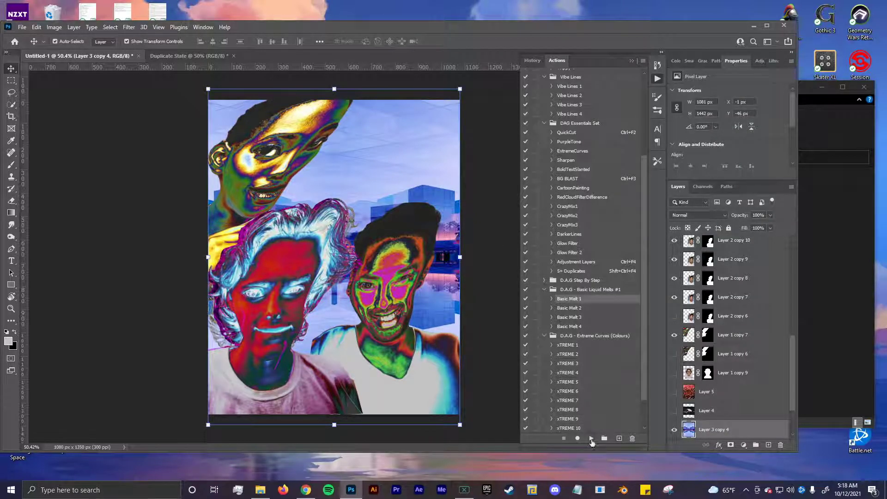
pyautogui.click(592, 439)
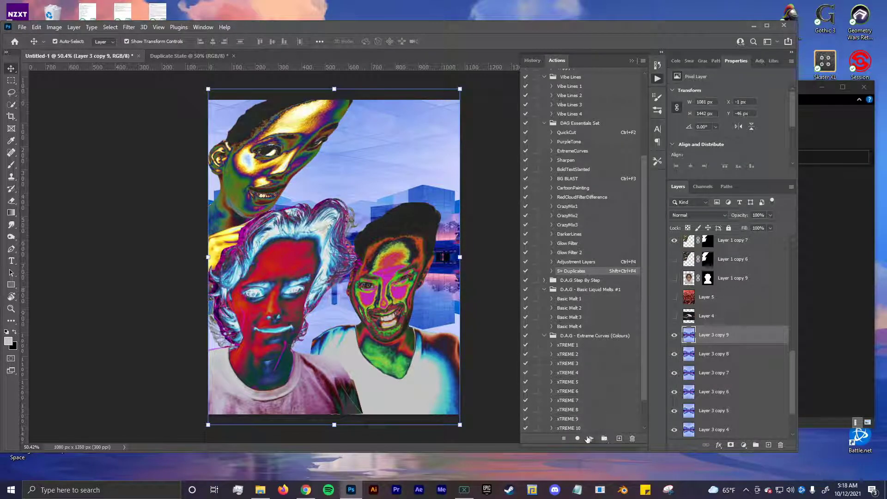
pyautogui.click(587, 299)
pyautogui.click(592, 439)
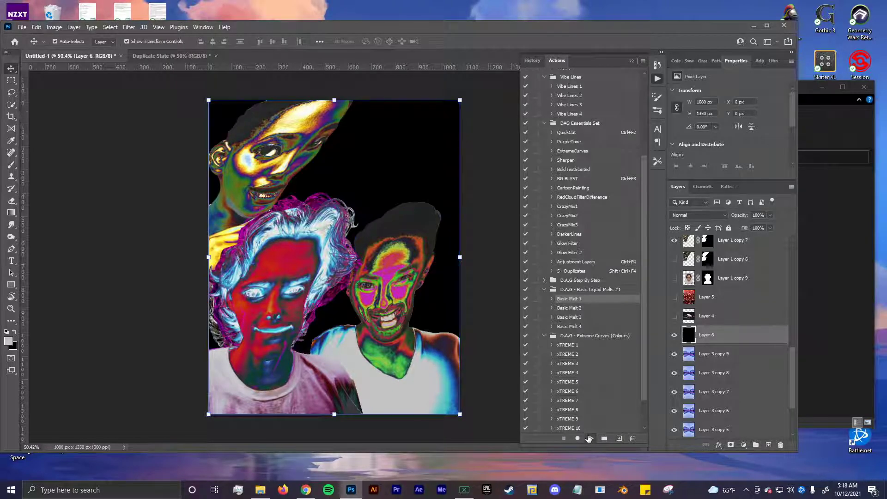
# Hide black Layer 6, run the melt action on Layer 3 copy 9, and drag the black layer.
pyautogui.click(674, 335)
pyautogui.click(715, 354)
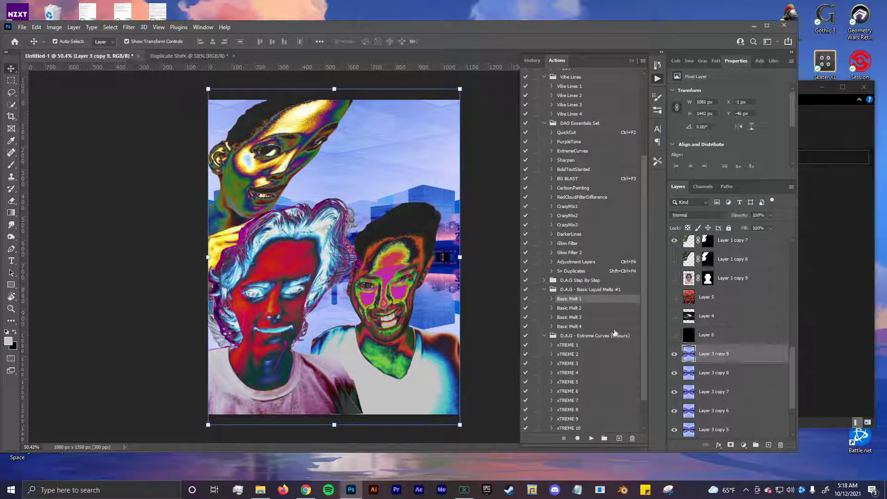
pyautogui.click(591, 439)
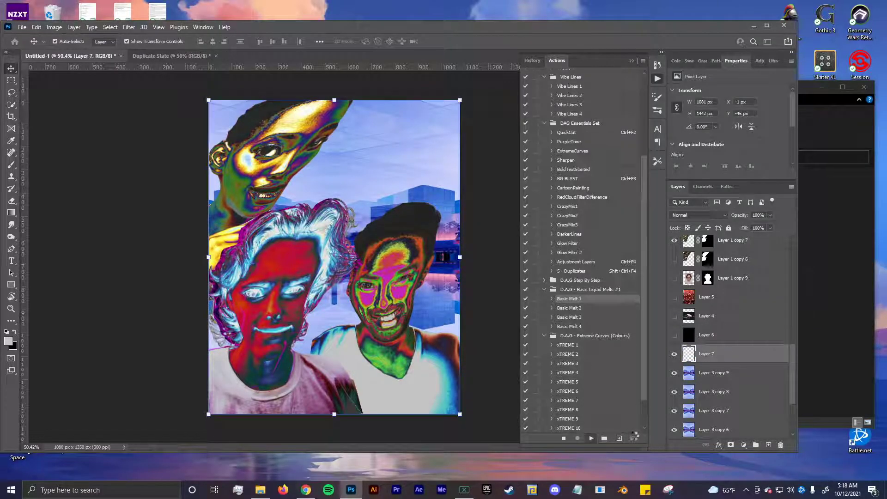
pyautogui.moveTo(335, 140); pyautogui.dragTo(351, 203)
# Delete the unwanted black layer, apply Basic Melt 2 to the background copy, and expand Basic Melt 1.
pyautogui.press('Delete')
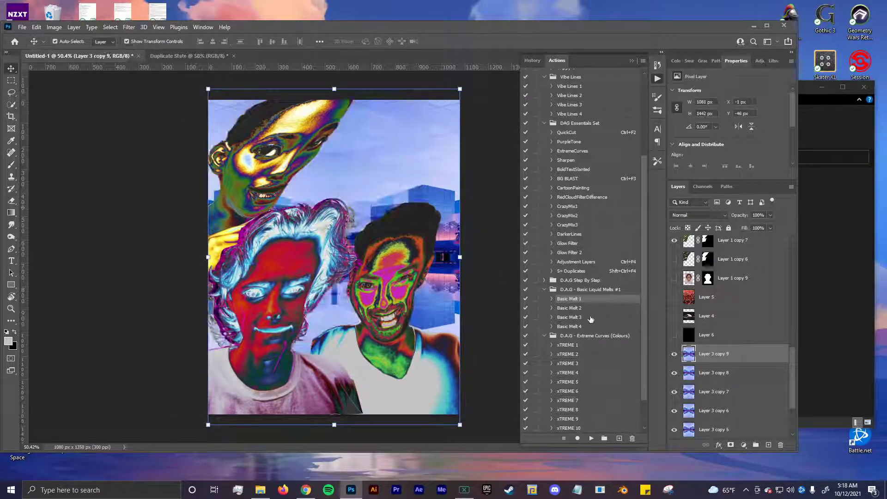
pyautogui.click(592, 439)
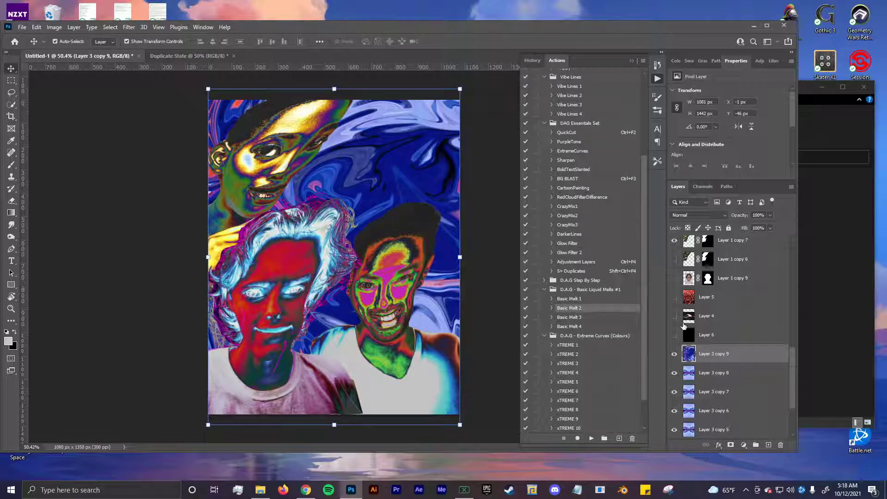
pyautogui.click(585, 300)
pyautogui.click(552, 298)
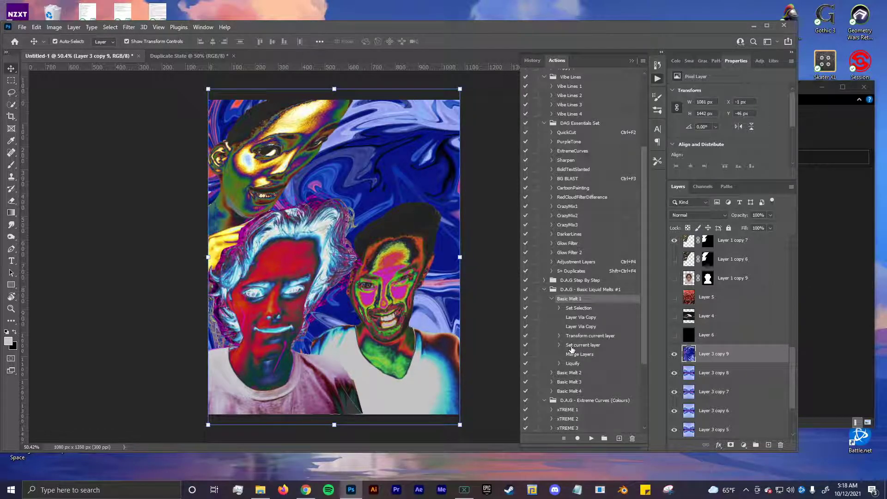
# Check Basic Melt 1's Set current layer step, collapse it, and select Basic Melt 3.
pyautogui.click(561, 346)
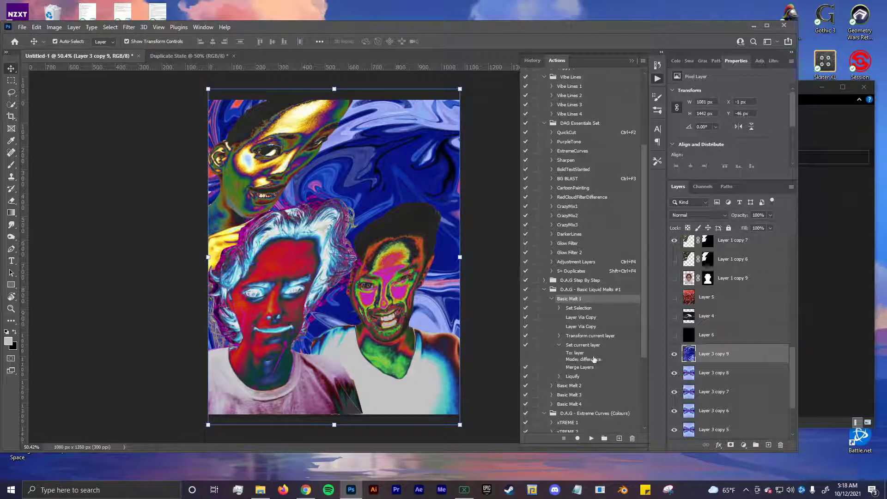
pyautogui.click(560, 346)
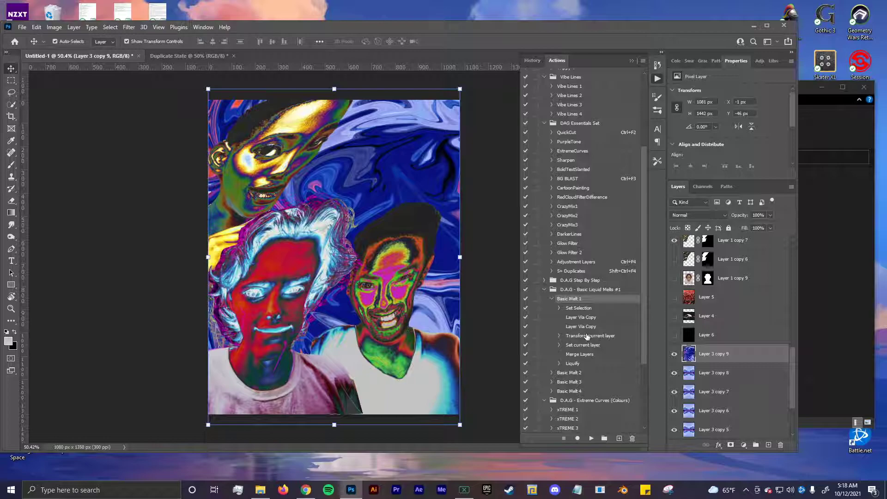
pyautogui.click(552, 299)
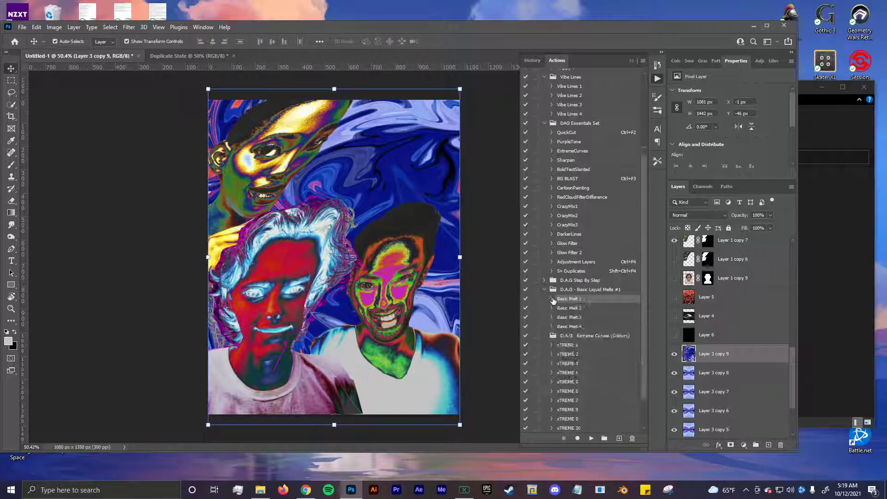
pyautogui.click(577, 318)
# Rotate the swirl layer 180 degrees and move the city-buildings layer above it.
pyautogui.moveTo(401, 179); pyautogui.dragTo(431, 135)
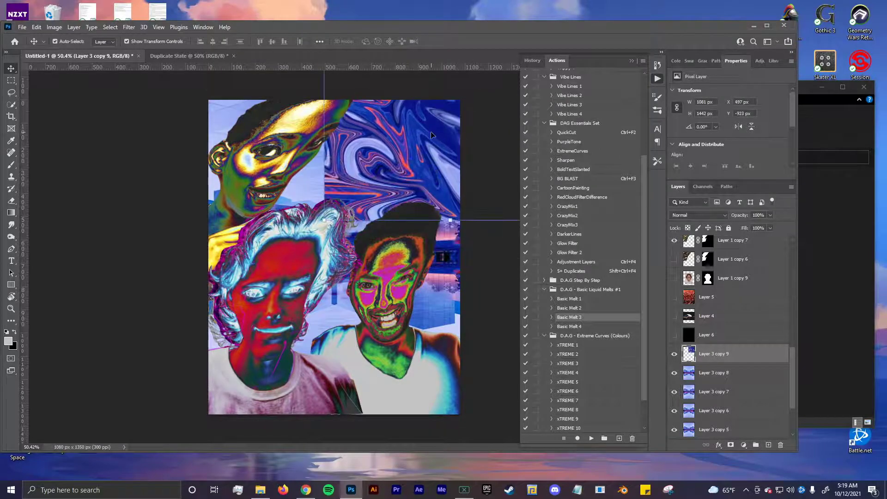
pyautogui.hotkey('ctrl', 'z')
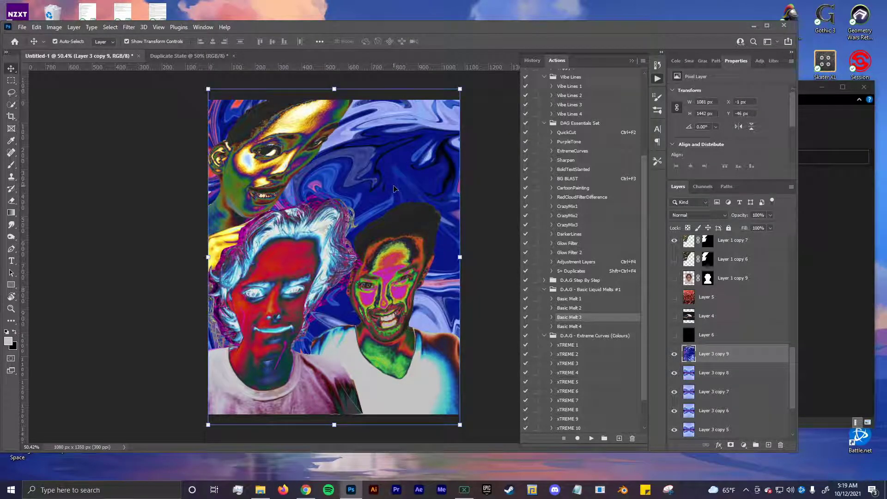
pyautogui.moveTo(465, 112); pyautogui.dragTo(206, 370)
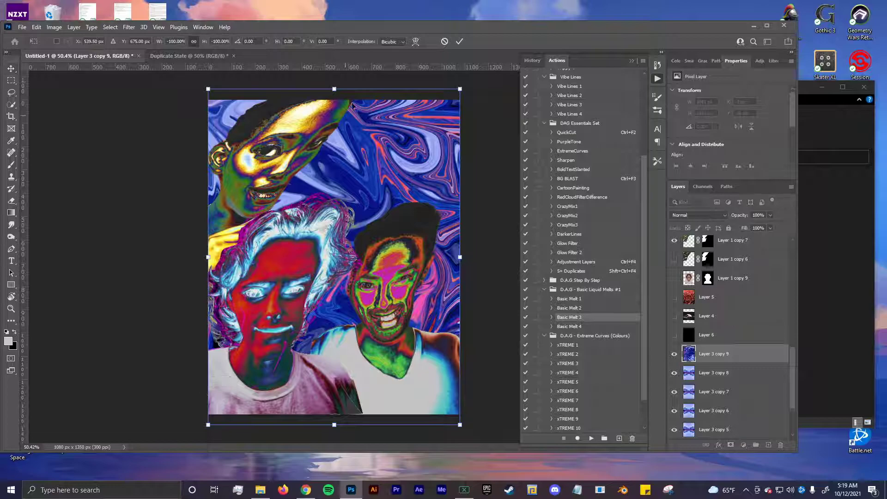
pyautogui.click(459, 41)
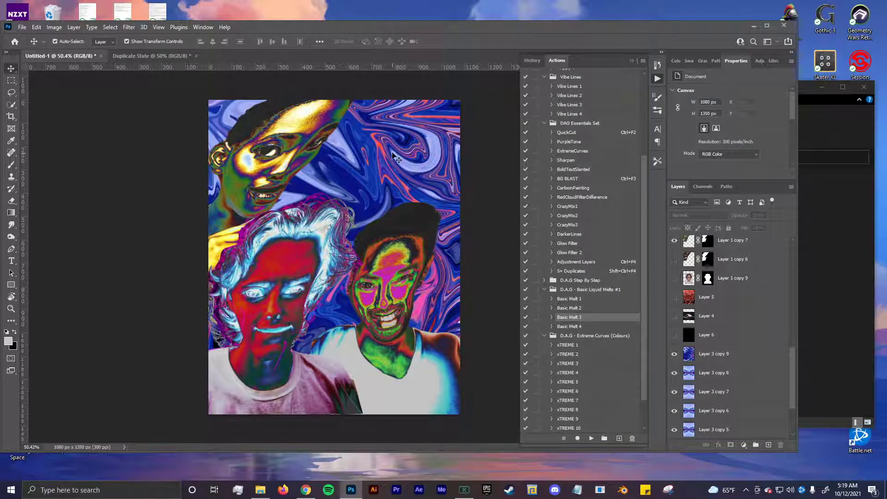
pyautogui.moveTo(714, 373); pyautogui.dragTo(707, 347)
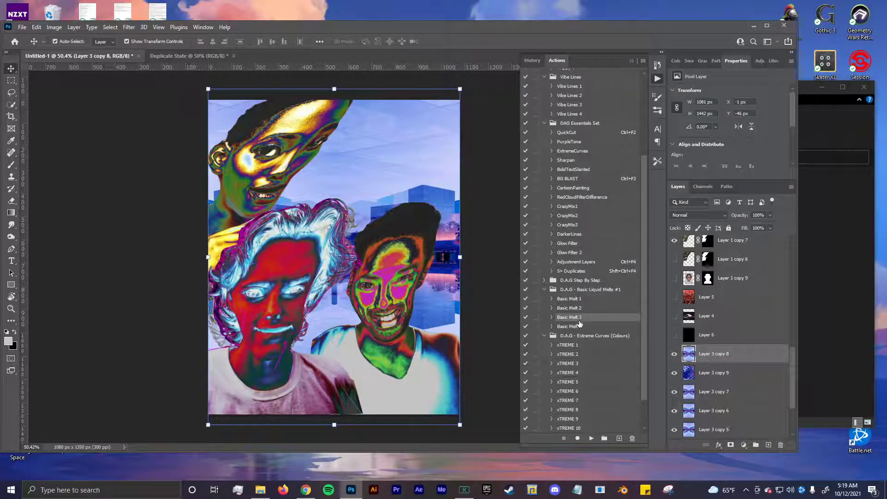
# Apply Basic Melt 3 to the city background, then reposition and rotate it at Normal blending.
pyautogui.click(592, 439)
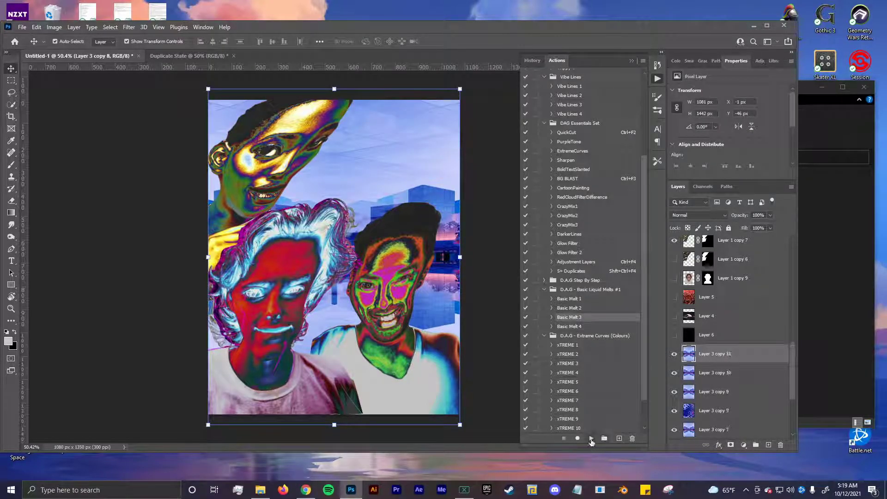
pyautogui.moveTo(451, 228); pyautogui.dragTo(391, 185)
pyautogui.moveTo(469, 171); pyautogui.dragTo(283, 219)
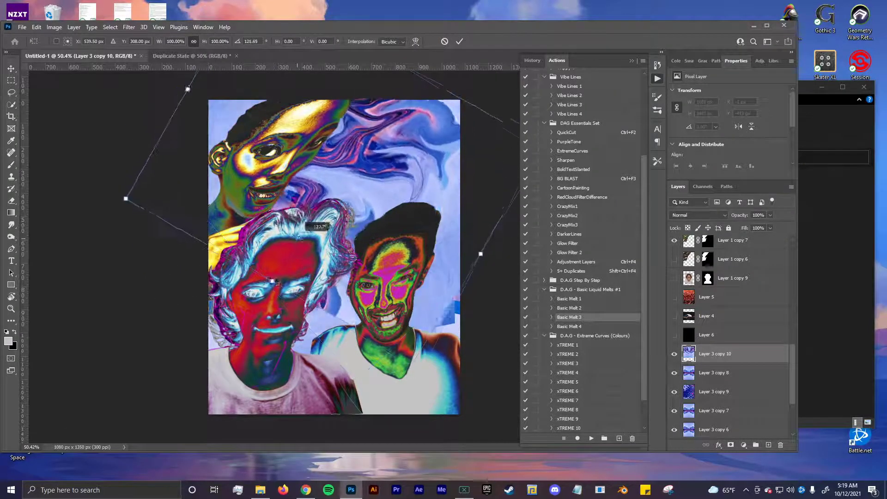
pyautogui.moveTo(354, 156); pyautogui.dragTo(384, 157)
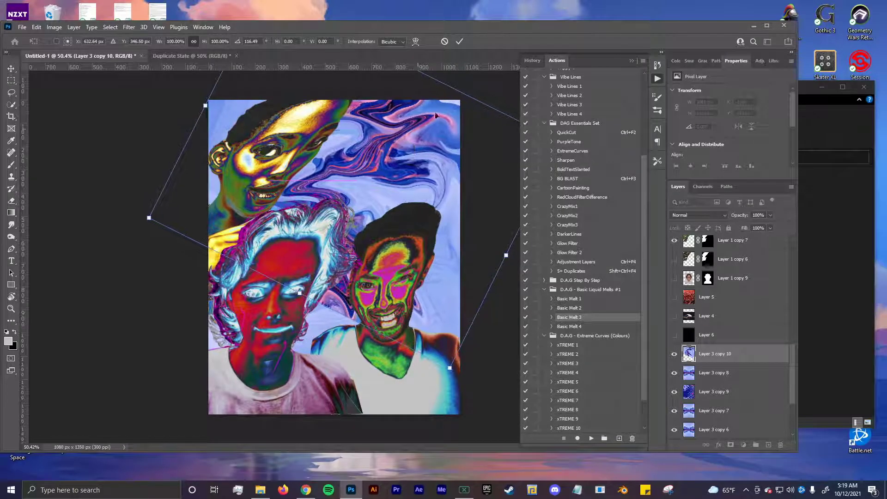
pyautogui.click(460, 41)
pyautogui.click(700, 216)
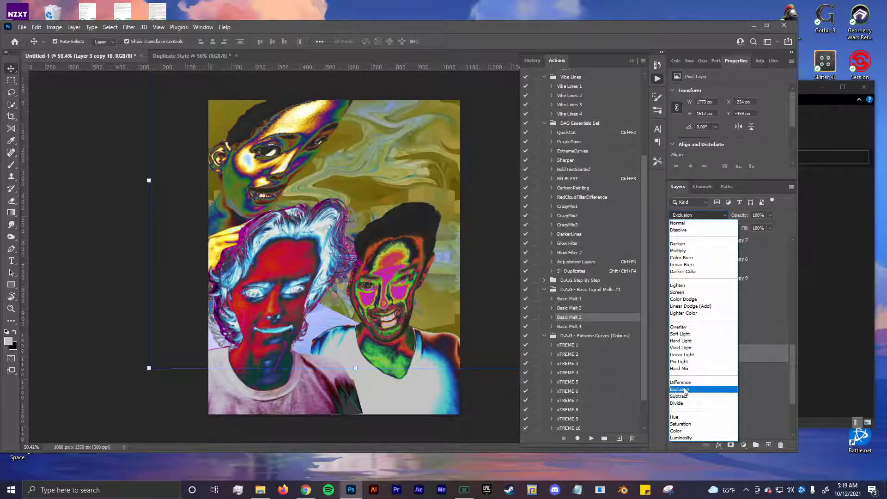
pyautogui.click(95, 217)
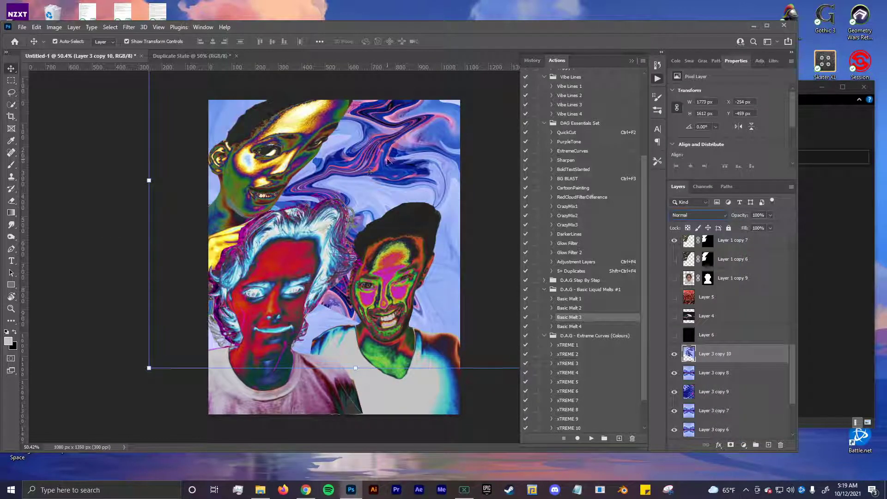
# Duplicate the melted layer, run QuickCut, hide the upper layers, and select the city layer.
pyautogui.hotkey('ctrl', 'j')
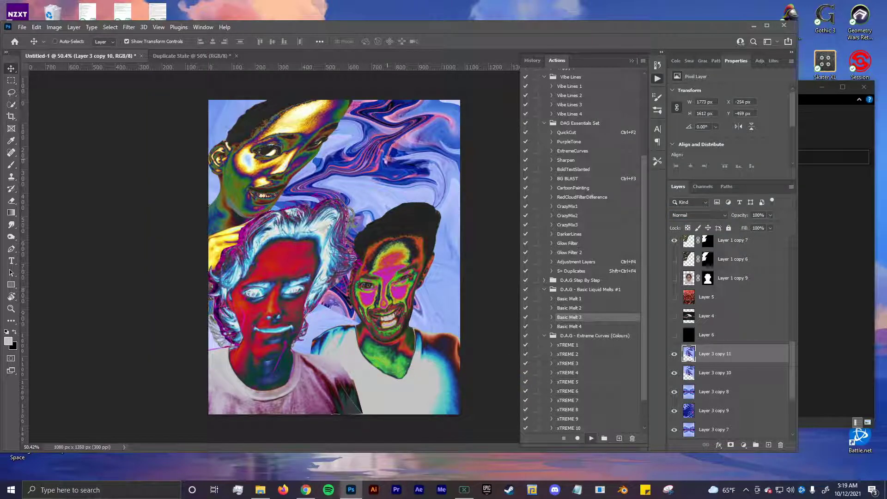
pyautogui.hotkey('ctrl', 'F2')
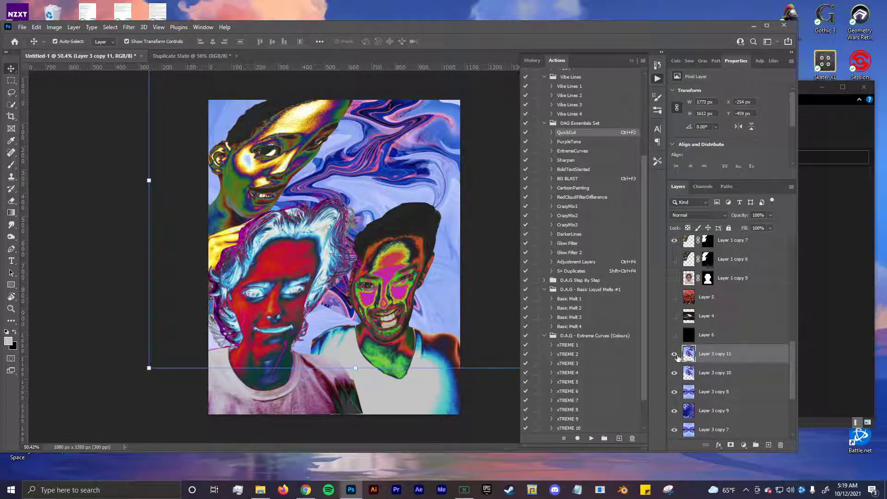
pyautogui.moveTo(679, 360); pyautogui.dragTo(676, 374)
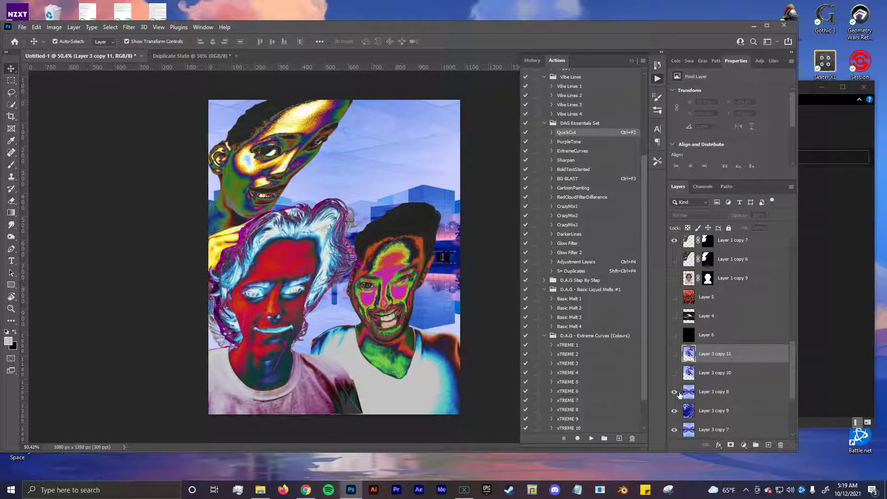
pyautogui.click(677, 393)
pyautogui.click(674, 392)
pyautogui.click(675, 392)
pyautogui.click(674, 392)
pyautogui.click(700, 393)
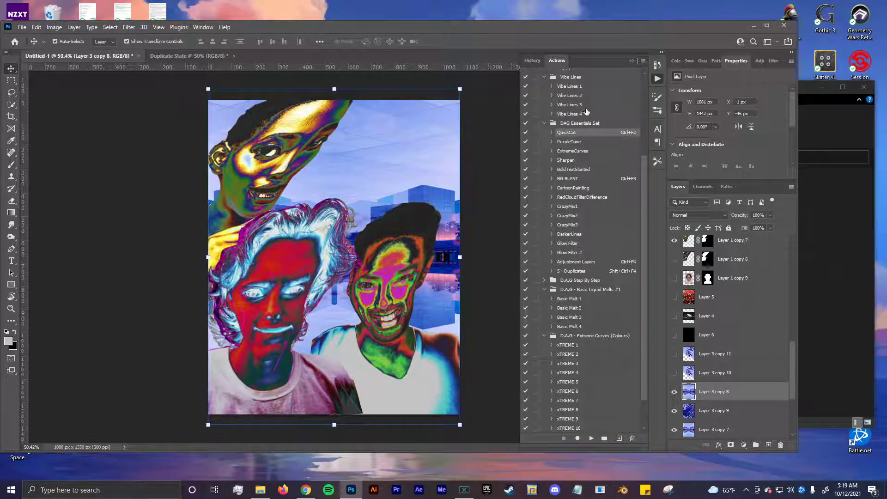
# Apply Basic Melt 4 to the city layer, nudge it 2 px left, then delete it.
pyautogui.click(592, 438)
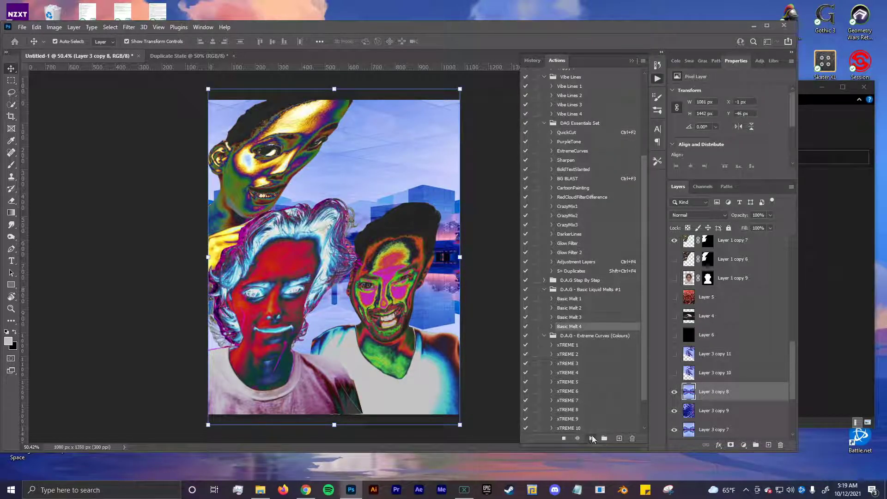
pyautogui.moveTo(394, 79); pyautogui.dragTo(395, 79)
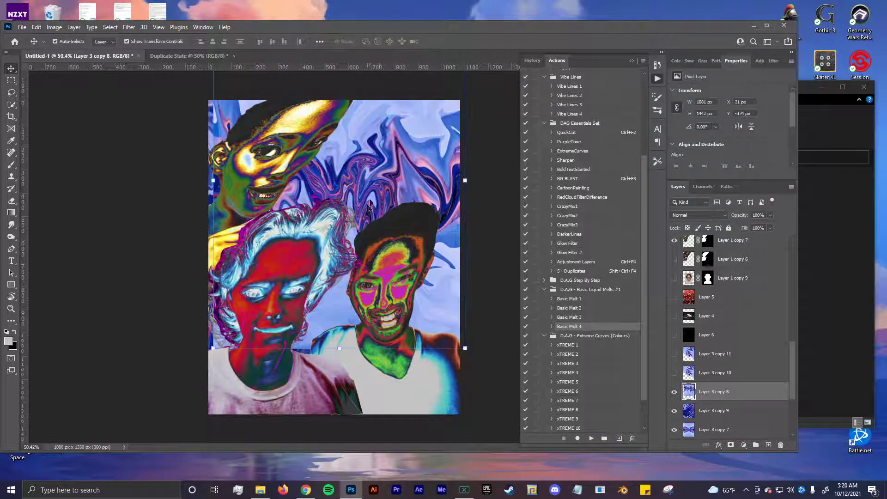
pyautogui.moveTo(372, 201); pyautogui.dragTo(369, 181)
pyautogui.press('Left')
pyautogui.press('Left')
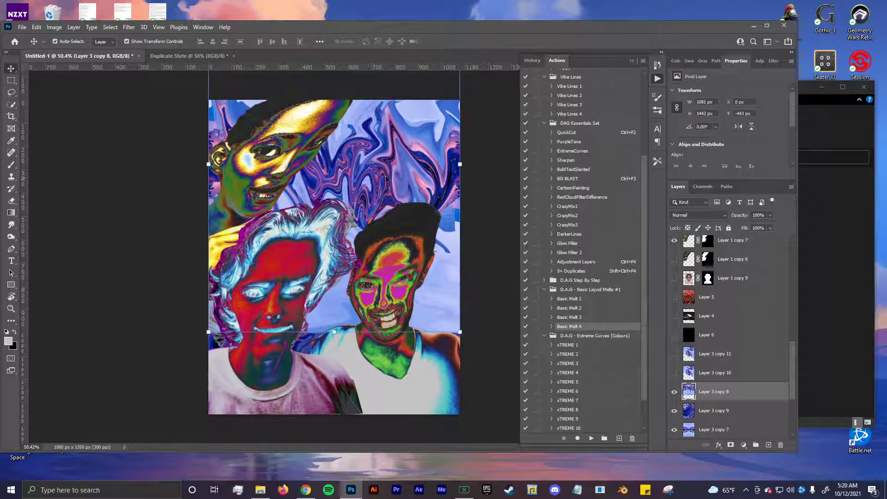
pyautogui.press('Delete')
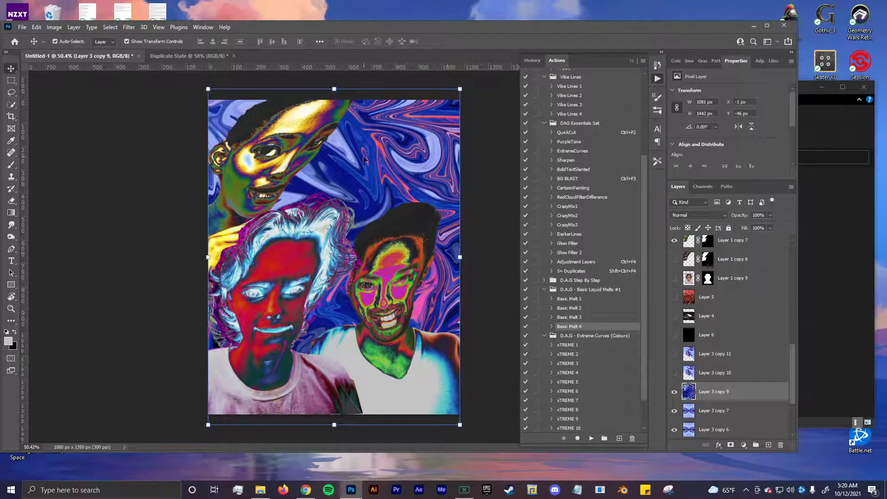
# Recolour the swirl background with the xTREME 2, 7, 5 and 4 actions.
pyautogui.scroll(-2, 588, 354)
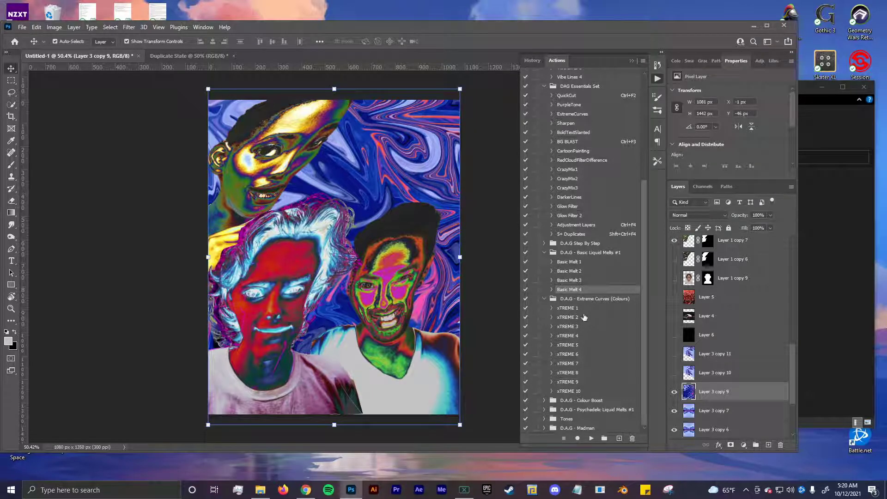
pyautogui.click(585, 317)
pyautogui.click(591, 439)
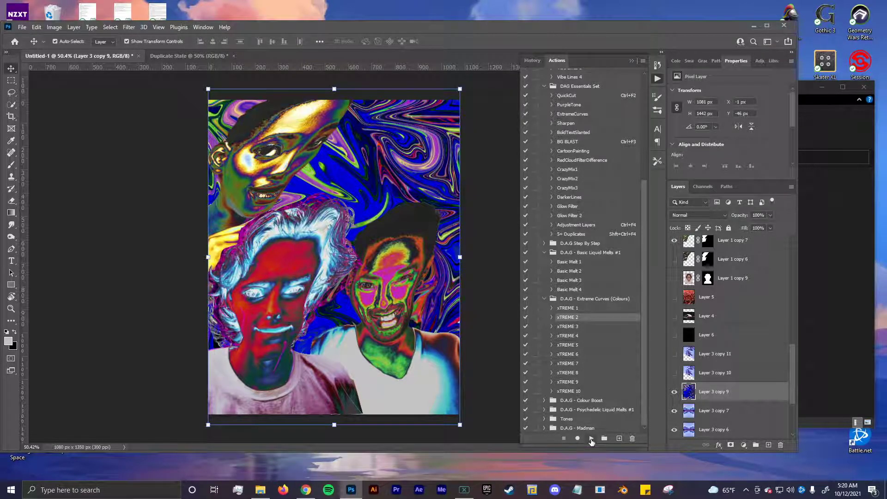
pyautogui.click(583, 363)
pyautogui.click(591, 438)
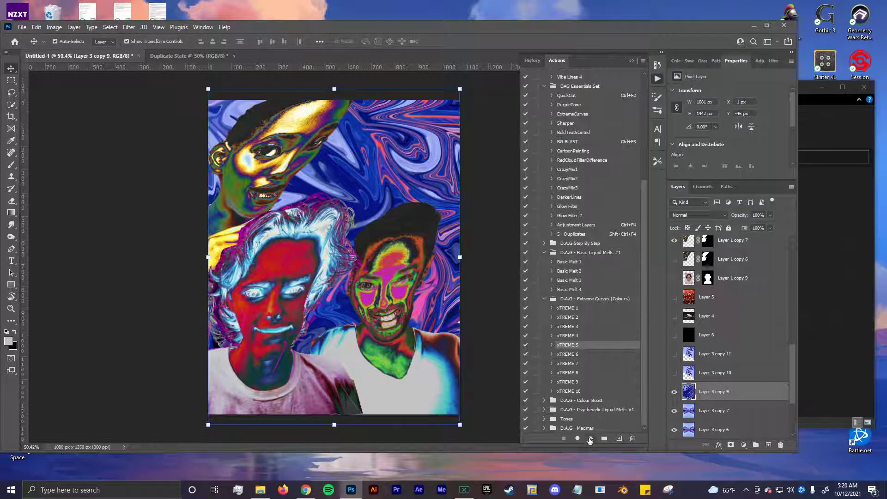
pyautogui.click(591, 438)
pyautogui.click(592, 336)
pyautogui.click(591, 438)
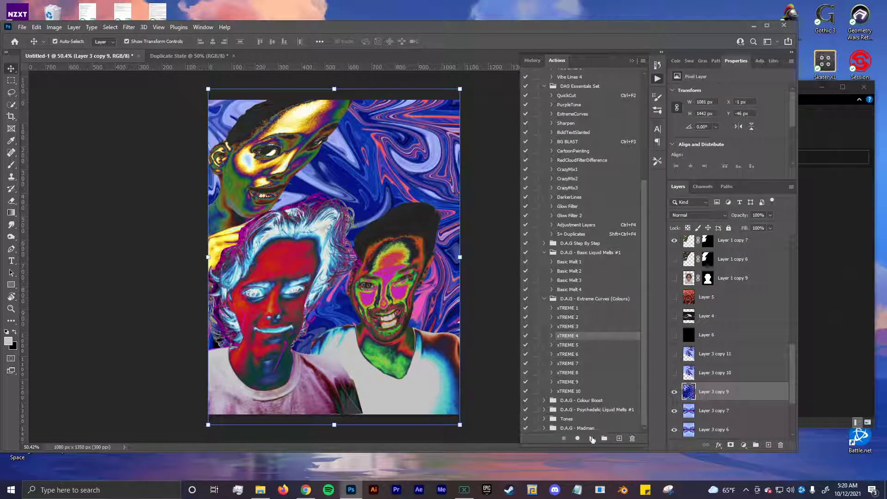
# Apply the Waves5 Curves preset to the swirl layer.
pyautogui.hotkey('ctrl', 'm')
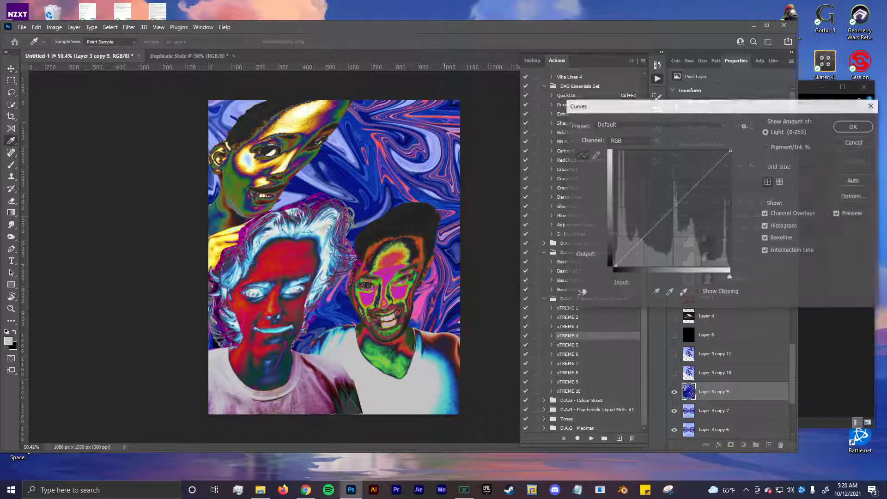
pyautogui.click(610, 125)
pyautogui.click(611, 239)
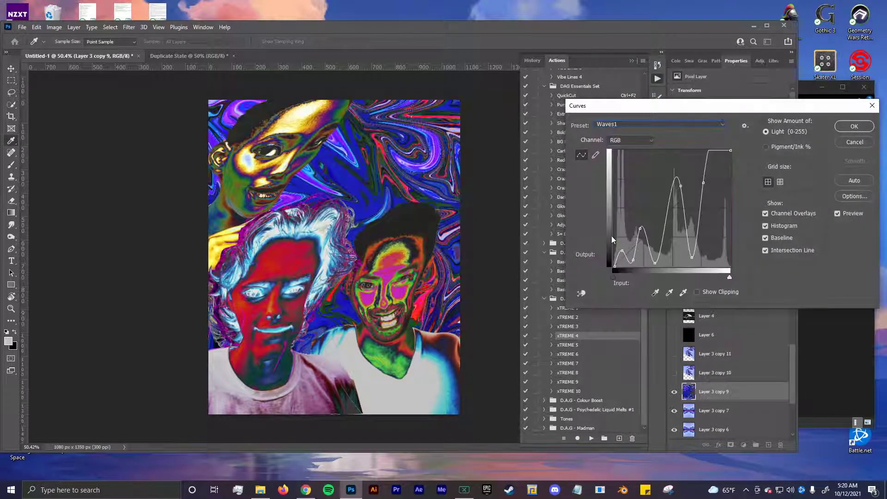
pyautogui.press('Down')
pyautogui.press('Down')
pyautogui.press('Down')
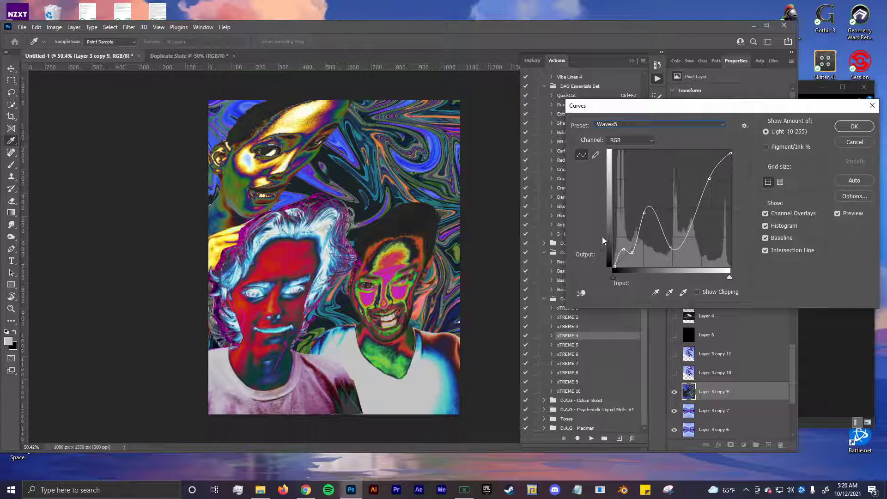
pyautogui.click(855, 126)
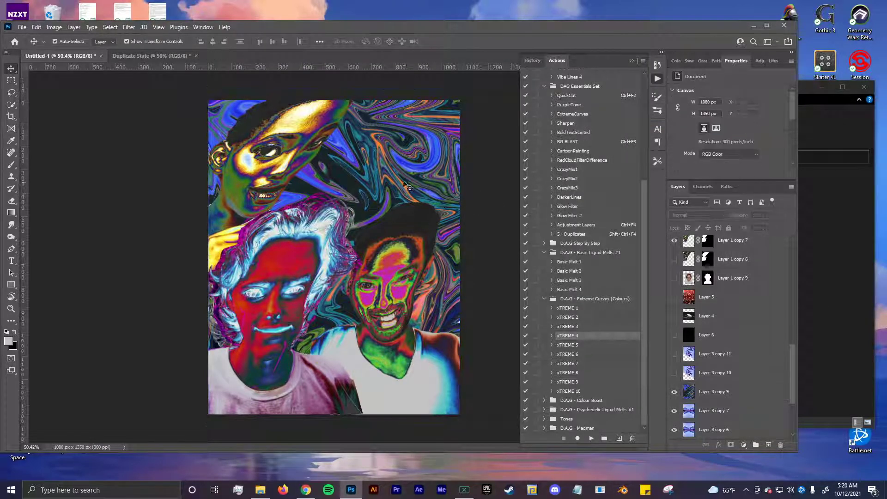
# Run Colour Boost 1 on the Layer 1 copy 7 portrait and the Layer 2 copy 11 man.
pyautogui.click(544, 400)
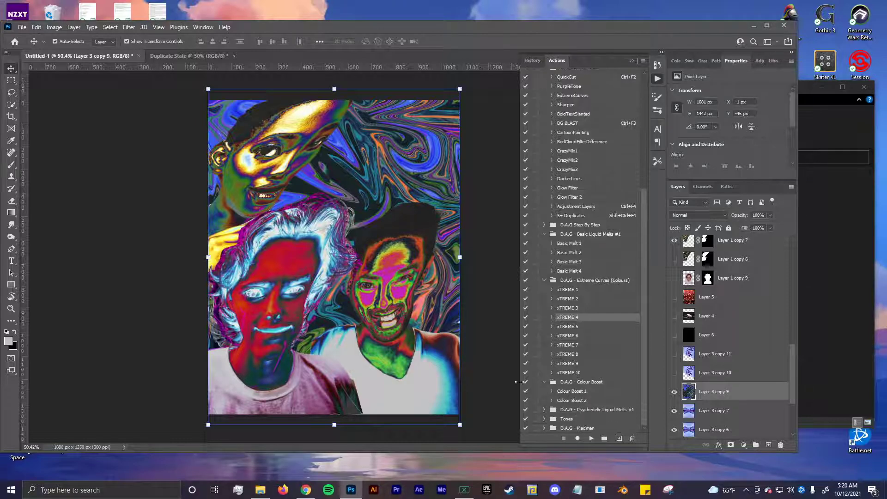
pyautogui.click(281, 145)
pyautogui.click(581, 392)
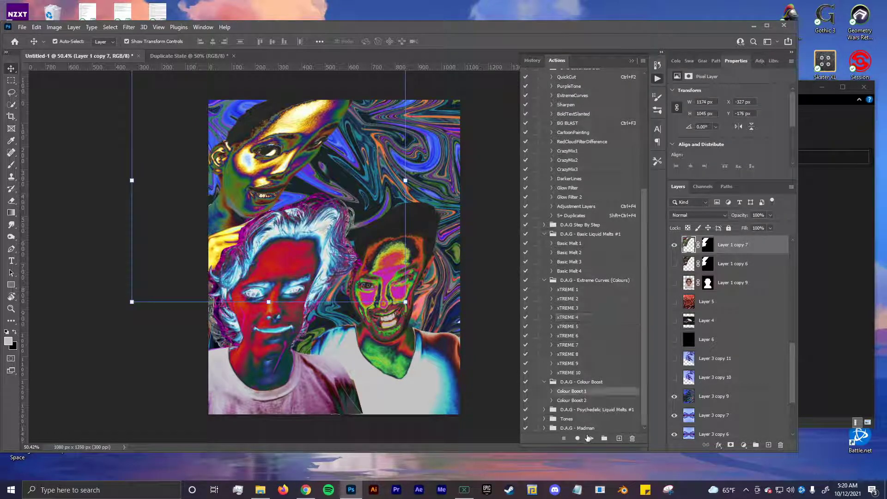
pyautogui.click(591, 438)
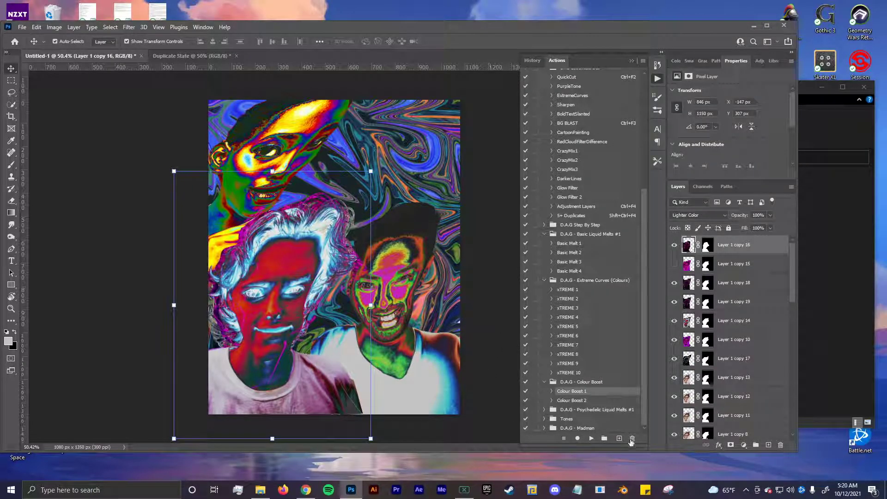
pyautogui.click(551, 391)
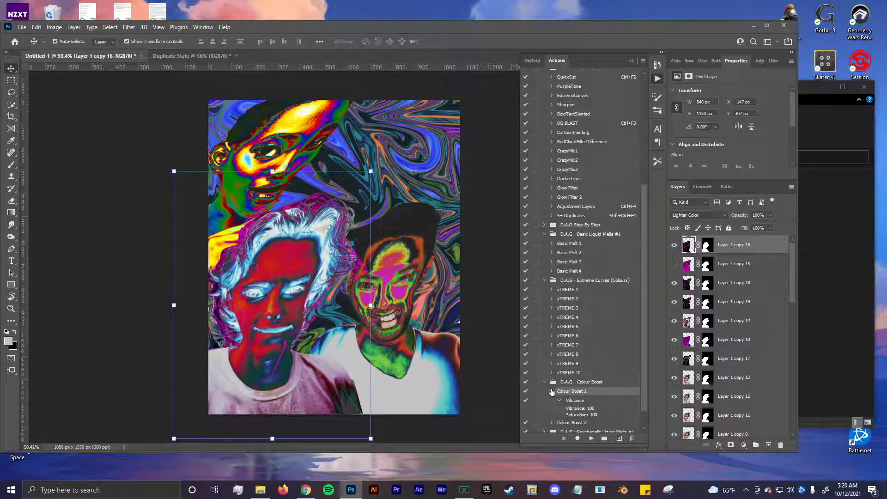
pyautogui.click(551, 391)
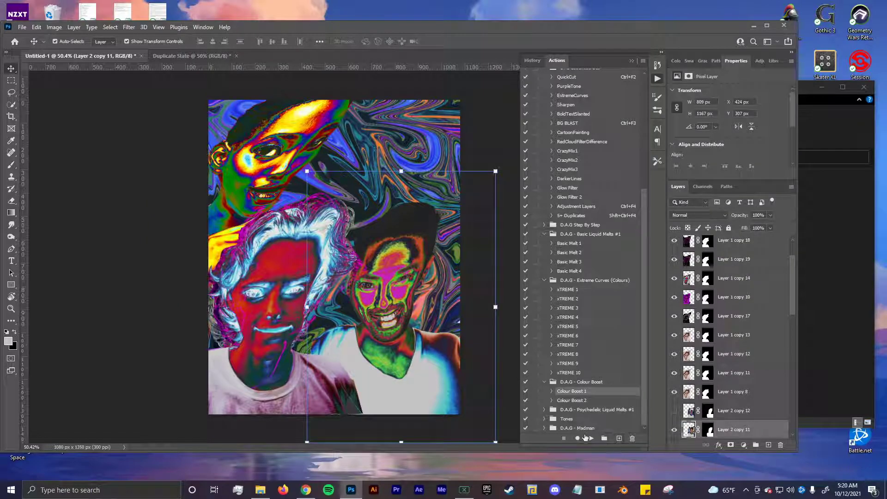
pyautogui.click(591, 438)
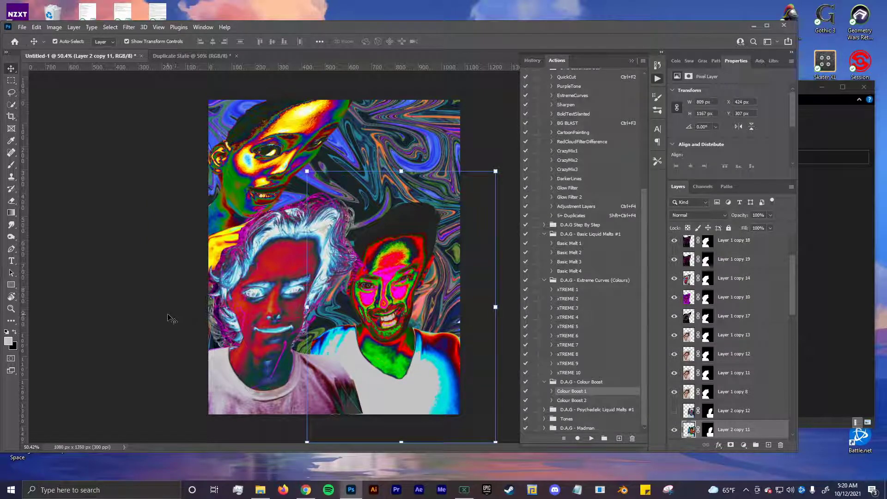
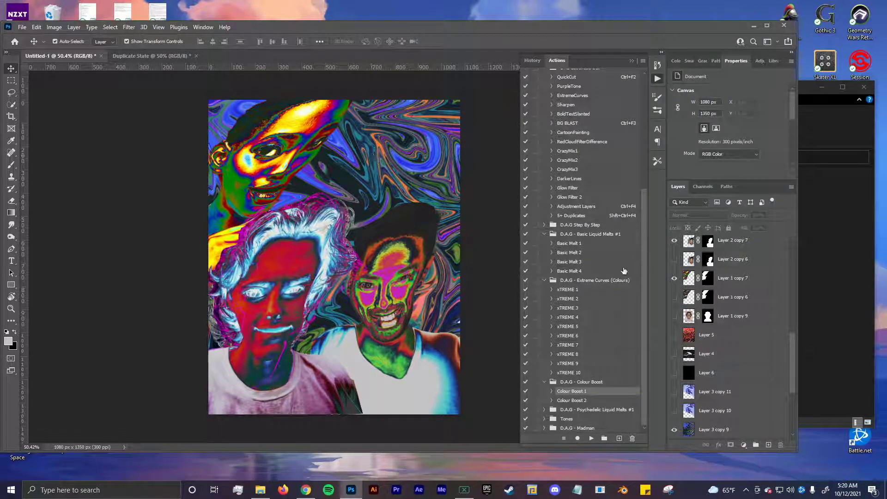
# Bring the browser with the D.A.G - PS Mega Pack downloads page to the front.
pyautogui.click(545, 225)
pyautogui.click(545, 225)
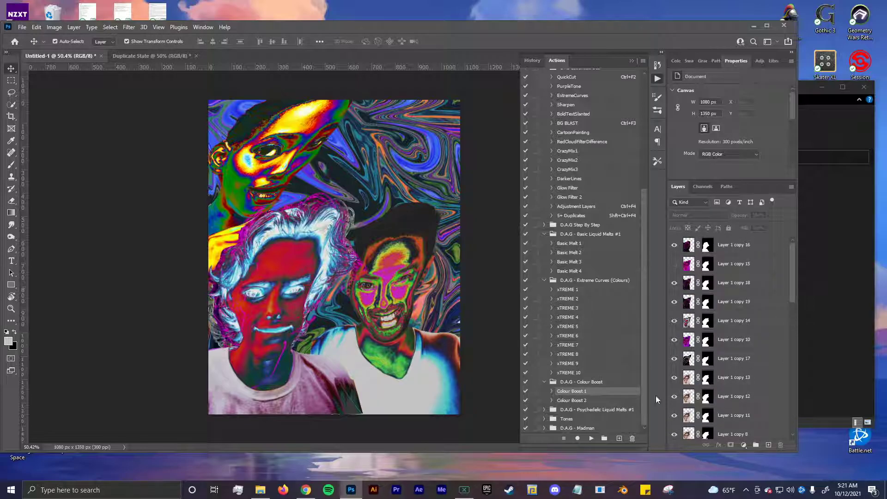
pyautogui.click(306, 490)
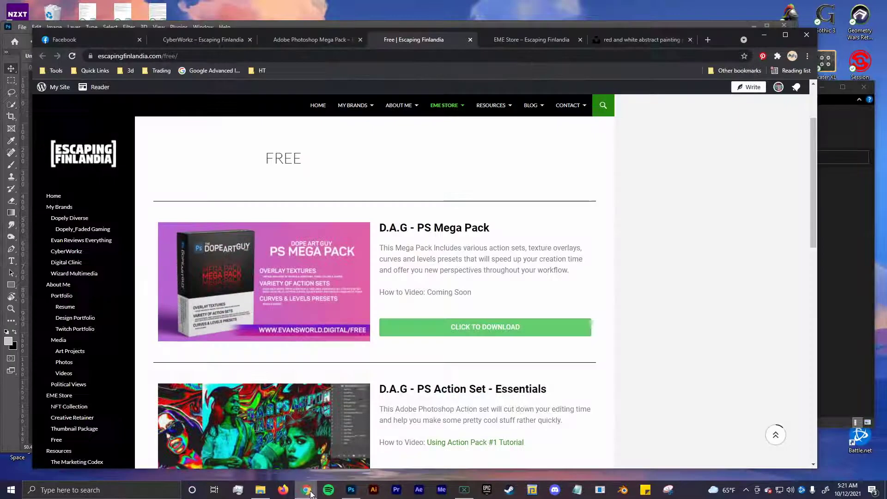
# Search Unsplash for 'PORTRAIT' and open the photo of the man in the orange beanie.
pyautogui.click(637, 37)
pyautogui.click(44, 87)
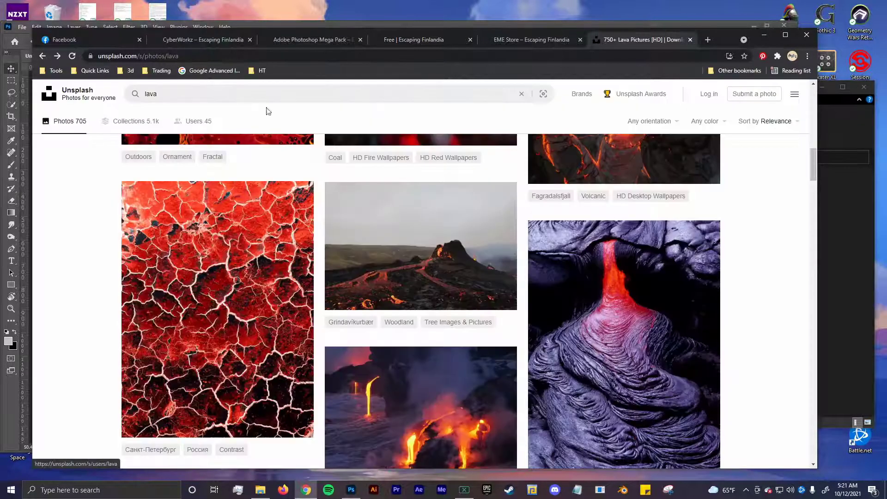
pyautogui.click(141, 92)
pyautogui.write('PORTRAI')
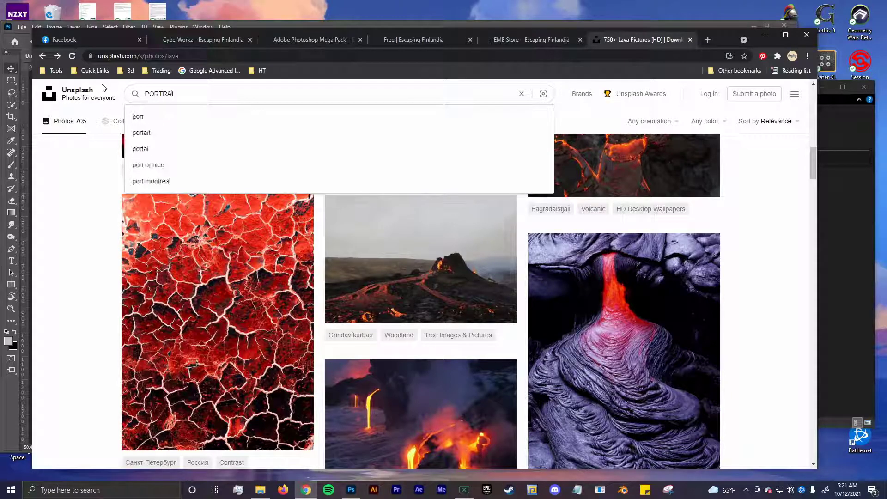
pyautogui.write('T')
pyautogui.press('Return')
pyautogui.scroll(-5, 385, 201)
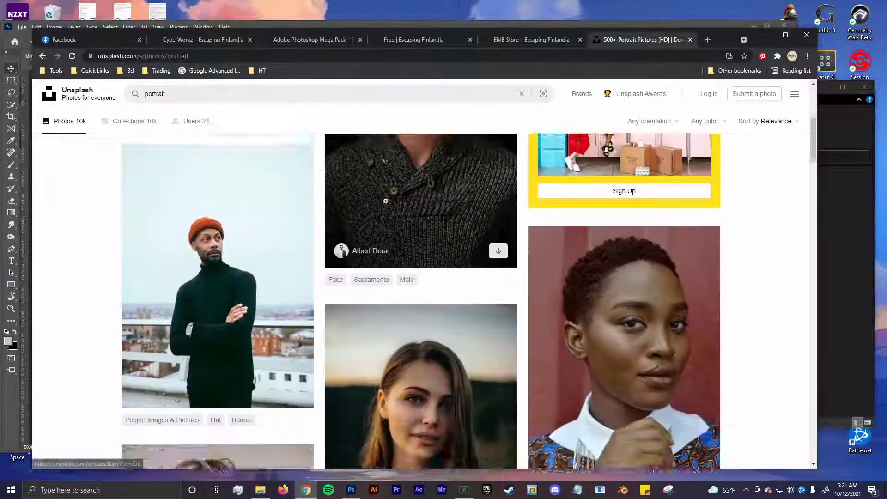
pyautogui.click(293, 273)
# Copy the orange-beanie portrait photo to the clipboard.
pyautogui.click(451, 256)
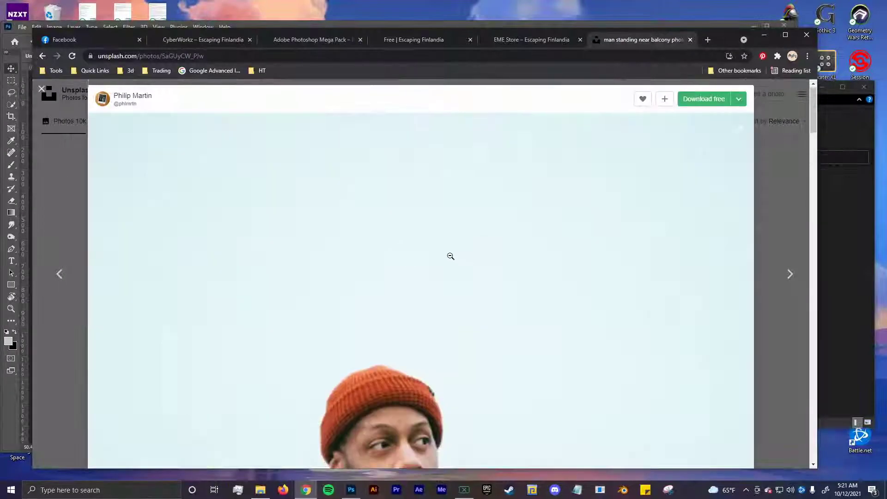
pyautogui.scroll(-5, 381, 229)
pyautogui.rightClick(382, 229)
pyautogui.click(146, 199)
pyautogui.click(432, 186)
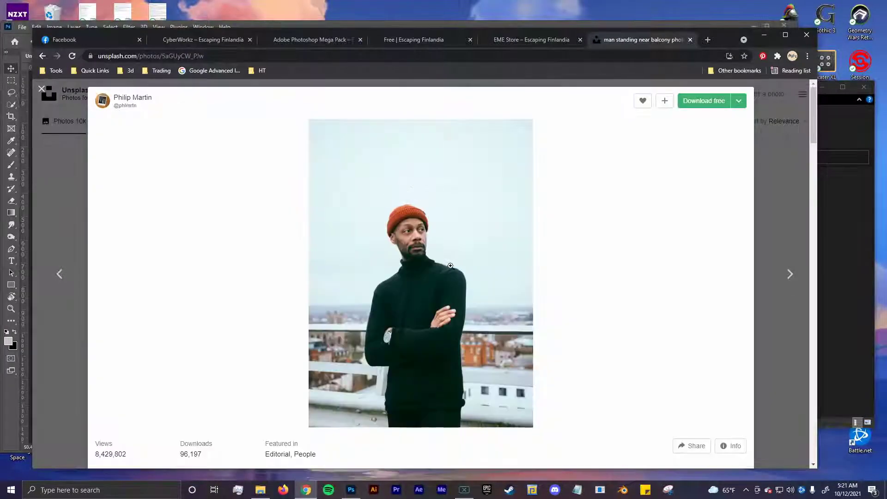
pyautogui.rightClick(395, 239)
pyautogui.click(395, 235)
pyautogui.scroll(-4, 391, 277)
pyautogui.rightClick(400, 269)
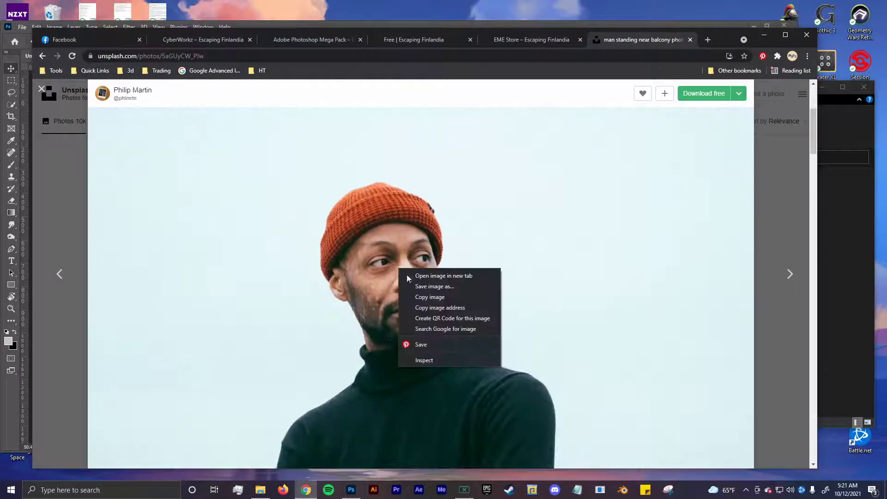
pyautogui.click(422, 297)
# Paste into the Photoshop collage, then undo the wrongly pasted texture layer.
pyautogui.click(352, 490)
pyautogui.hotkey('ctrl', 'v')
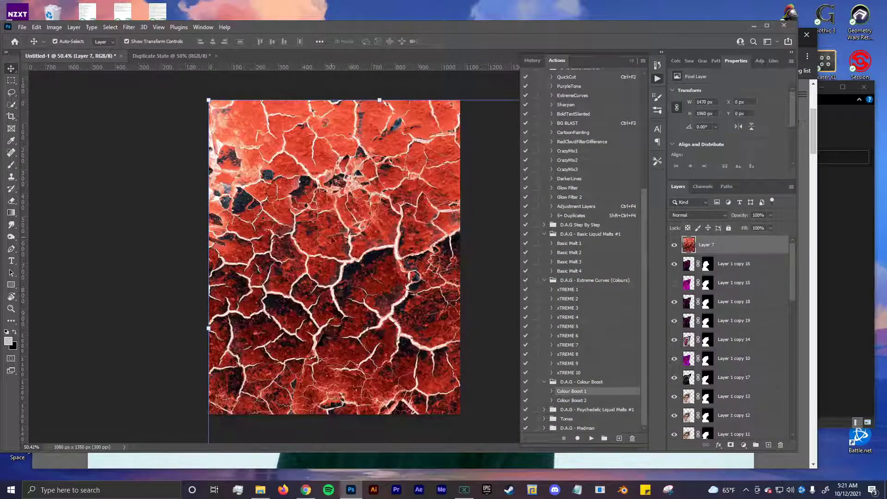
pyautogui.hotkey('ctrl', 'z')
# Back in the browser, copy the beanie portrait photo again.
pyautogui.click(306, 490)
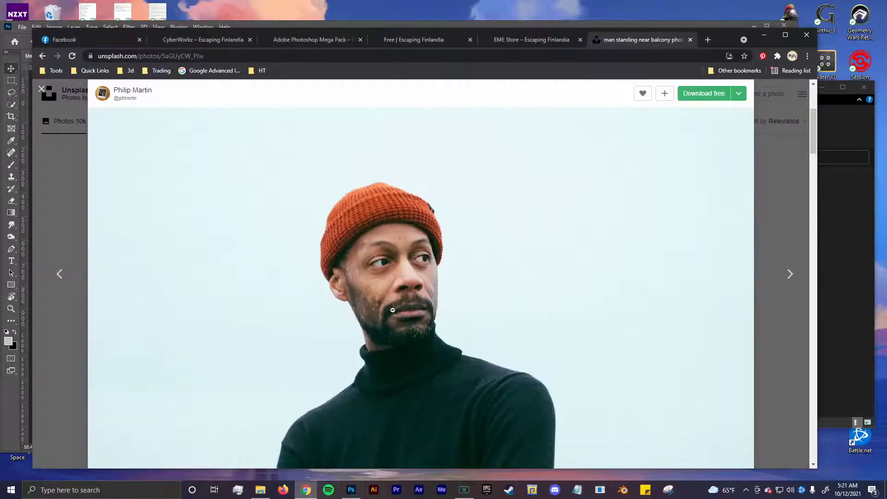
pyautogui.rightClick(389, 303)
pyautogui.click(418, 339)
pyautogui.rightClick(412, 337)
# Paste the beanie portrait as Layer 7 and scale it to cover the canvas width.
pyautogui.click(355, 493)
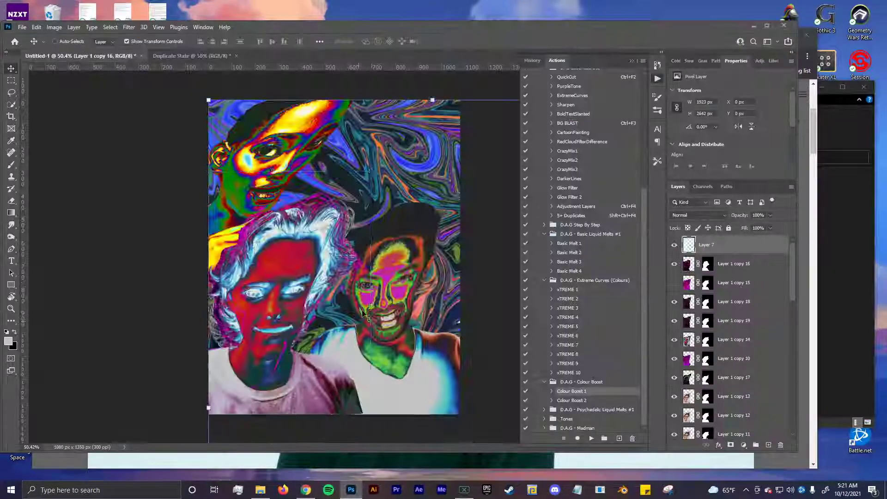
pyautogui.hotkey('ctrl', 'v')
pyautogui.hotkey('ctrl', 't')
pyautogui.hotkey('ctrl', '0')
pyautogui.moveTo(505, 337); pyautogui.dragTo(388, 222)
pyautogui.press('Return')
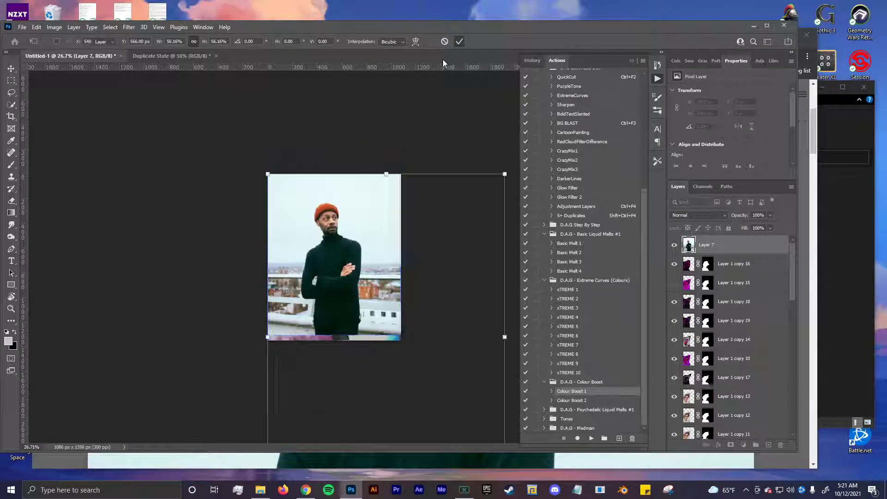
pyautogui.moveTo(343, 203); pyautogui.dragTo(343, 214)
pyautogui.scroll(3, 336, 254)
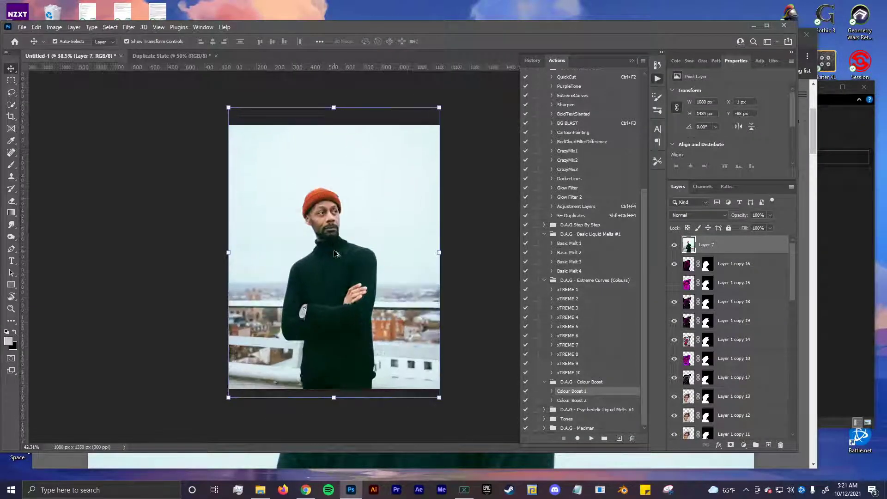
pyautogui.click(544, 225)
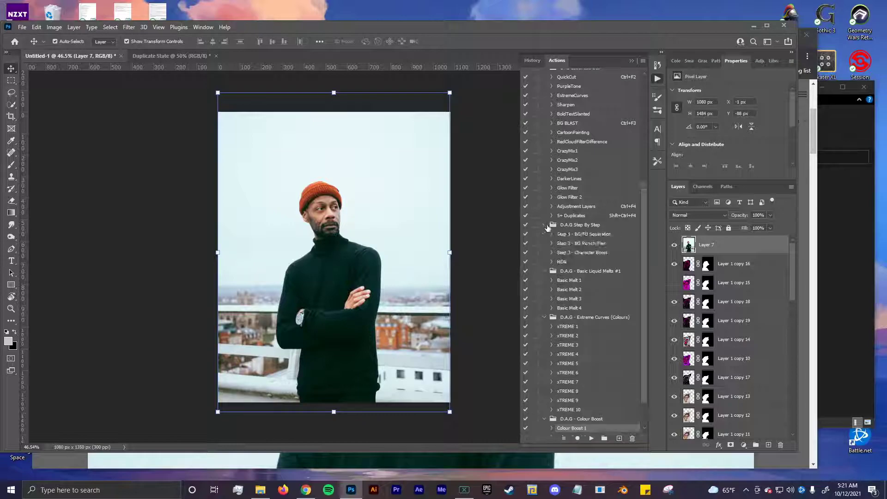
# Run the Step 1 BG/FG Separation, Step 2 BG Punch/Flair and Step 3 Character Boost actions on the portrait.
pyautogui.click(593, 236)
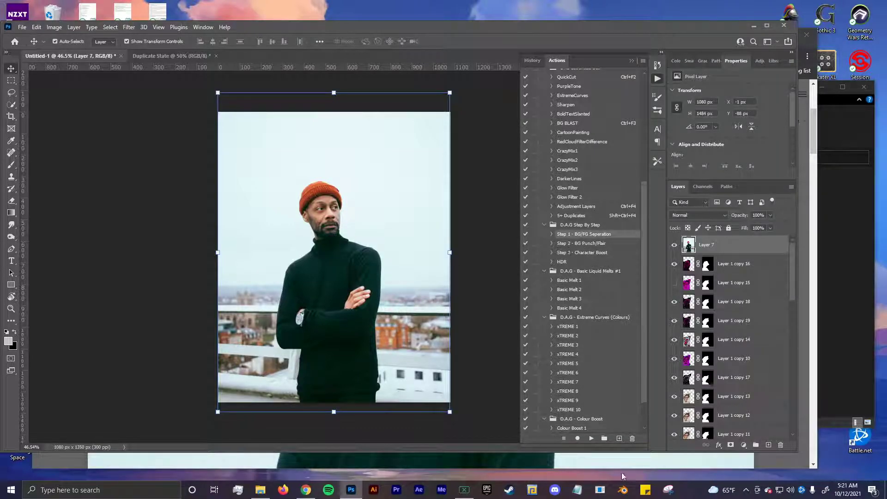
pyautogui.click(592, 438)
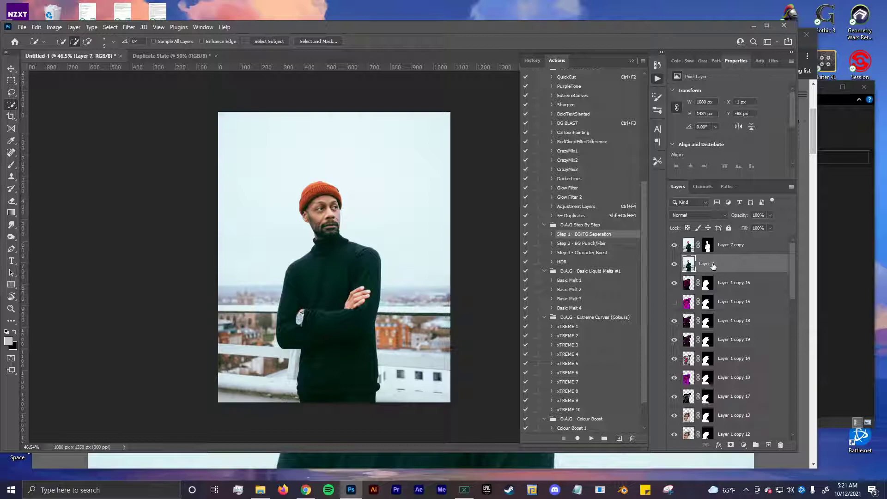
pyautogui.click(593, 244)
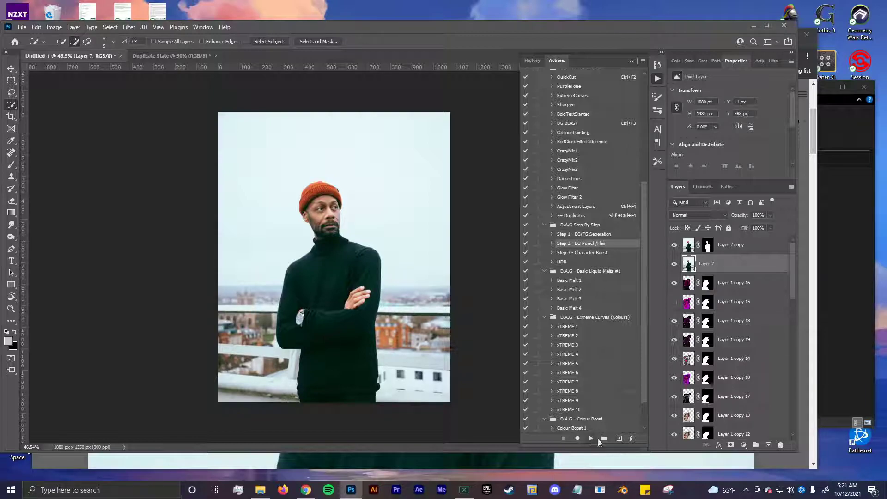
pyautogui.click(592, 438)
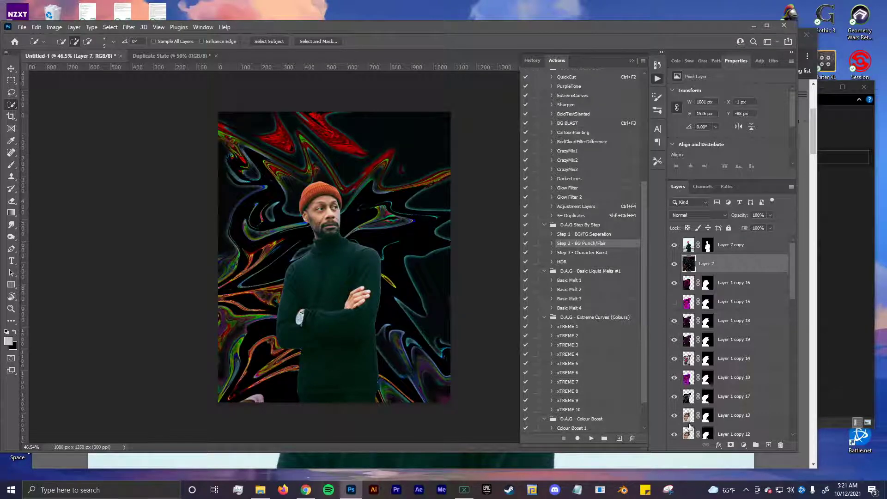
pyautogui.click(590, 253)
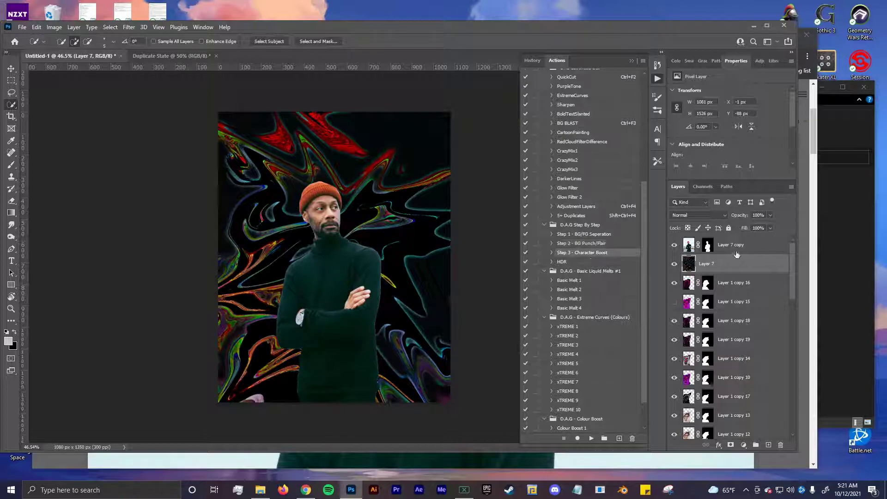
pyautogui.click(592, 438)
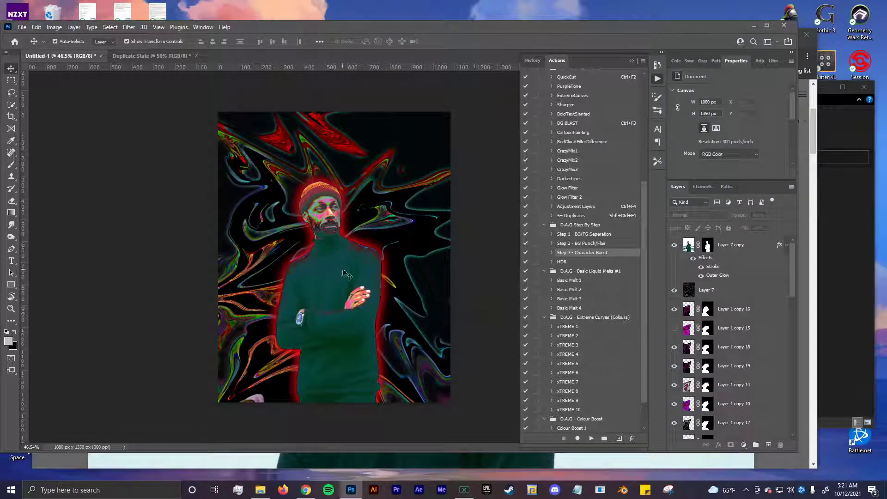
# Try moving the cut-out man left, undo it, and delete the portrait test layers.
pyautogui.moveTo(345, 271); pyautogui.dragTo(284, 274)
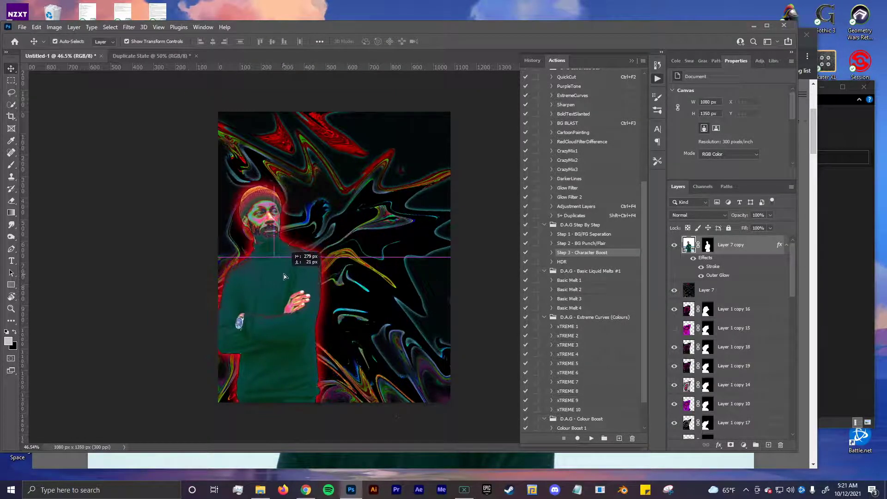
pyautogui.hotkey('ctrl', 'z')
pyautogui.press('Delete')
pyautogui.press('Delete')
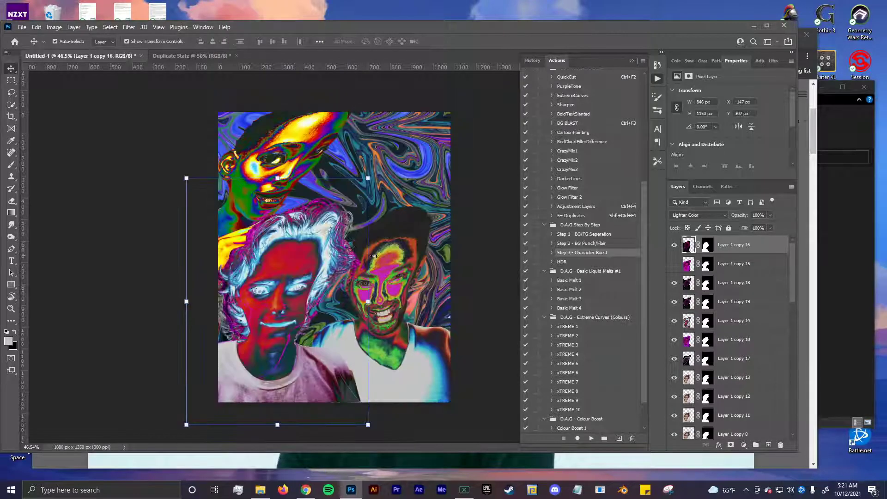
# Collapse D.A.G Step By Step, open the Psychedelic Liquid Melts #1 set, and select Psychedelic Melt 1.
pyautogui.click(545, 225)
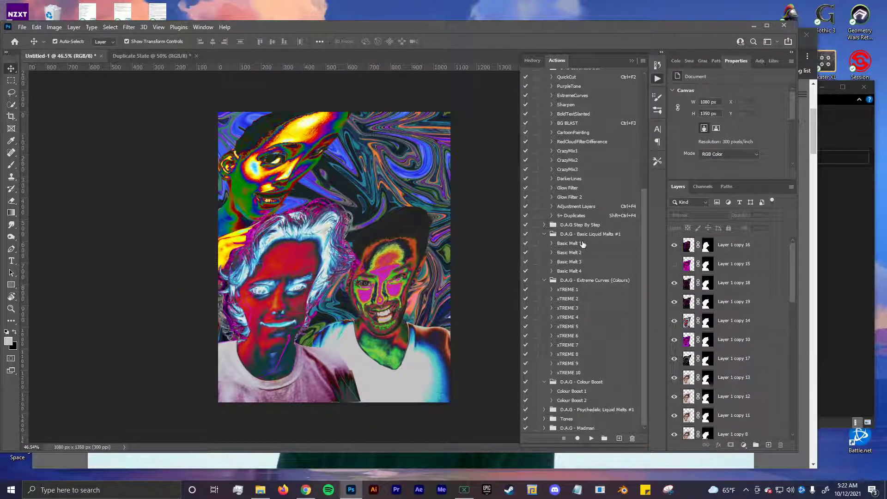
pyautogui.click(545, 410)
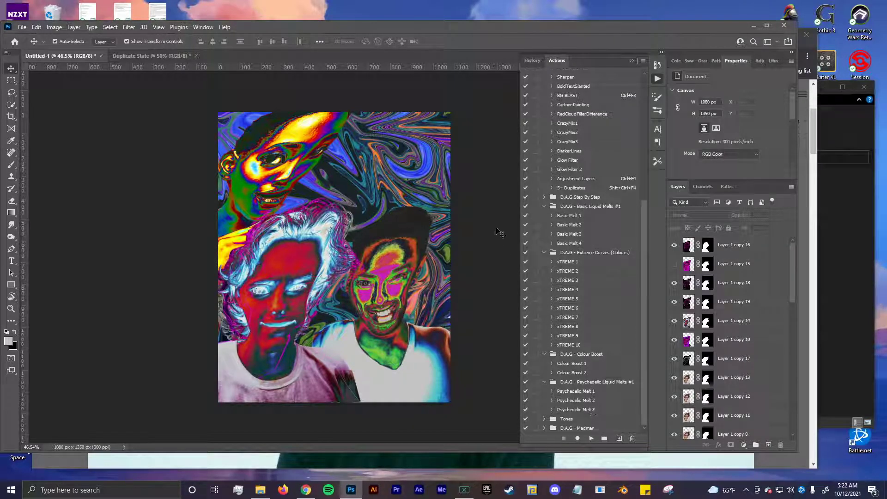
pyautogui.click(551, 391)
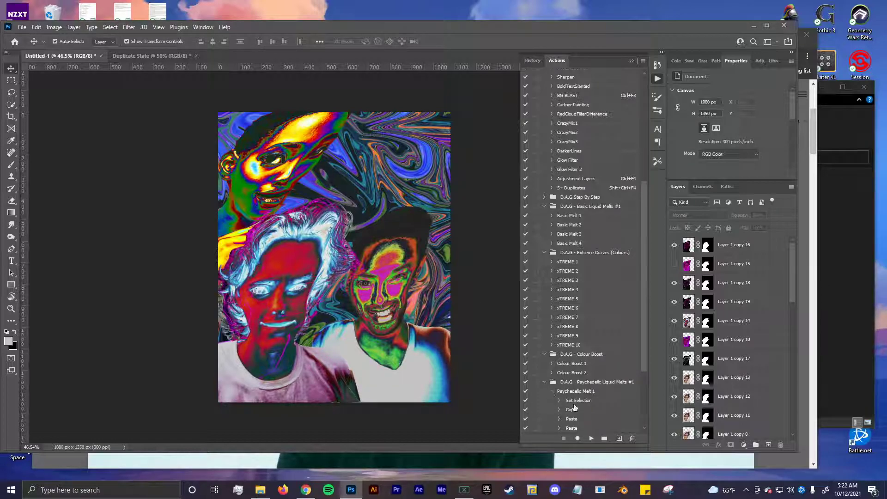
pyautogui.scroll(-1, 575, 402)
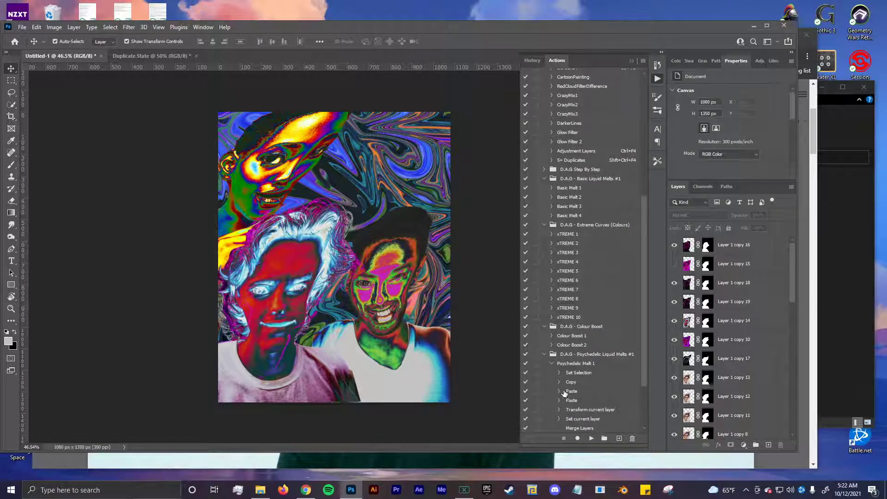
pyautogui.click(551, 364)
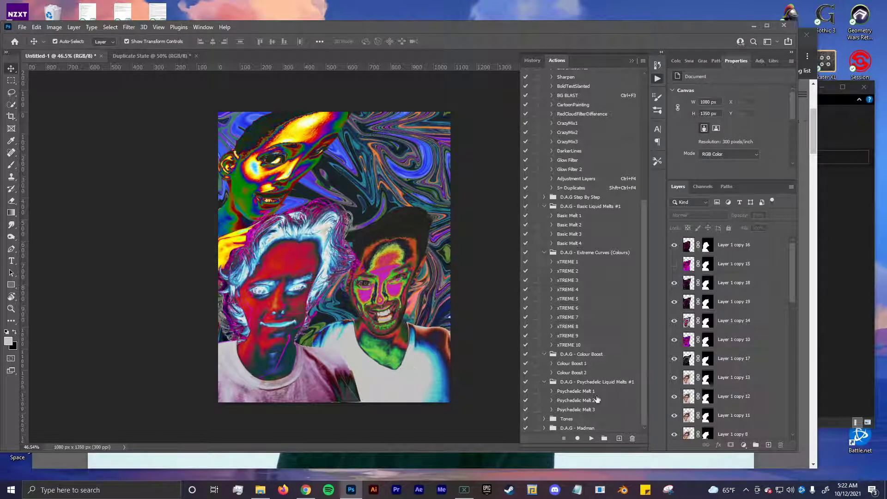
pyautogui.click(583, 393)
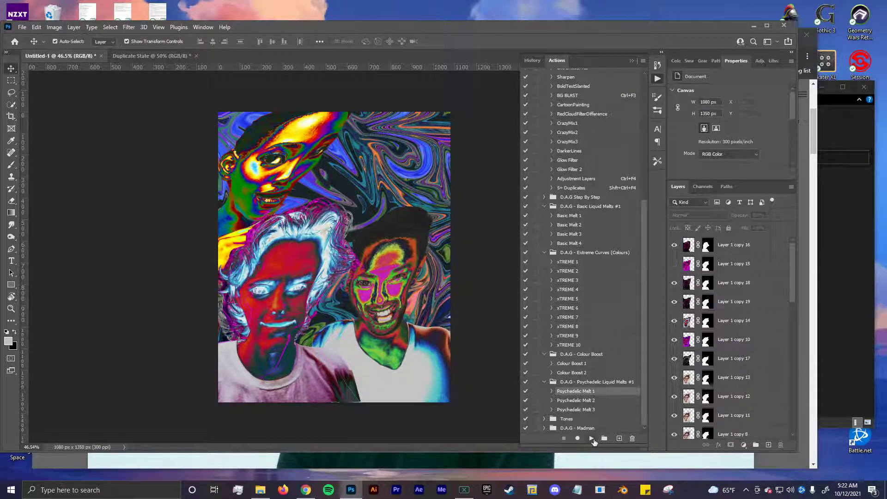
# Run Psychedelic Melt 1 on the collage.
pyautogui.click(592, 438)
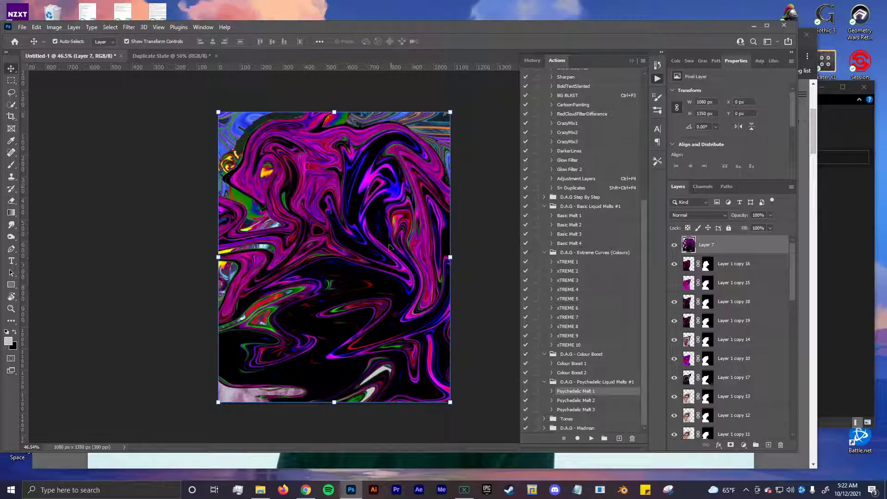
pyautogui.scroll(3, 378, 203)
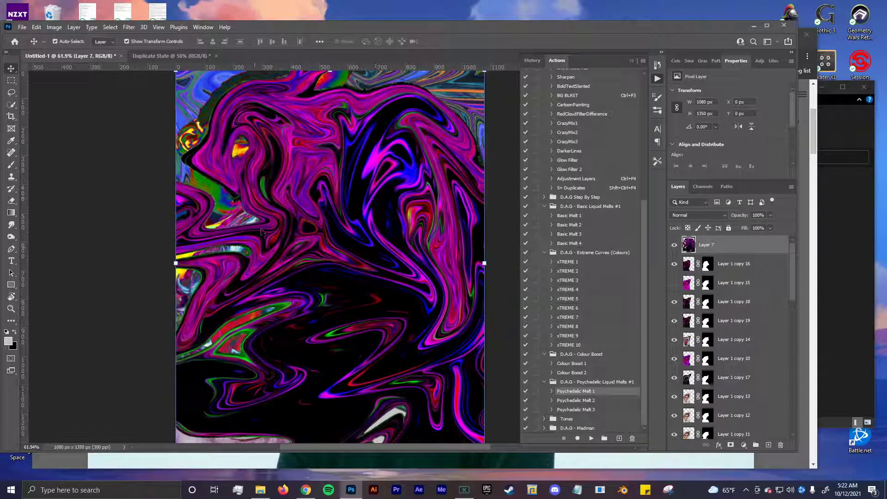
pyautogui.scroll(5, 406, 158)
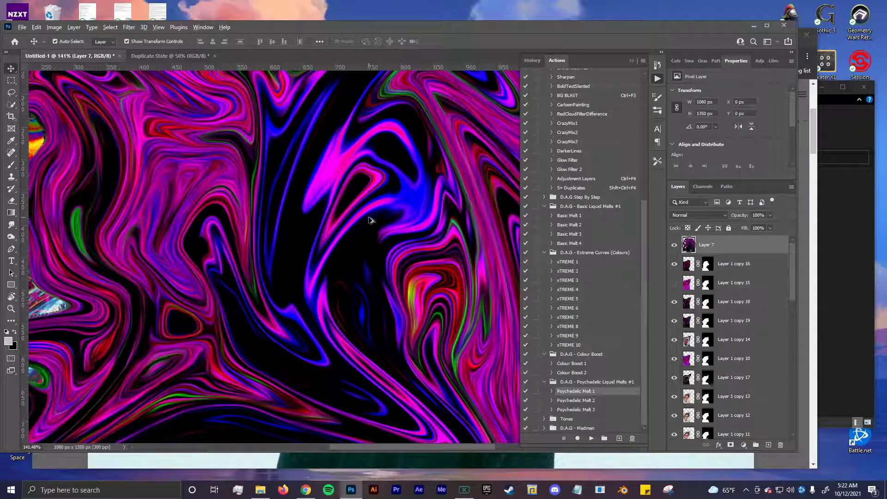
# Delete the melted layer to reveal the faces and apply Psychedelic Melt 2 to the portraits.
pyautogui.hotkey('ctrl', '0')
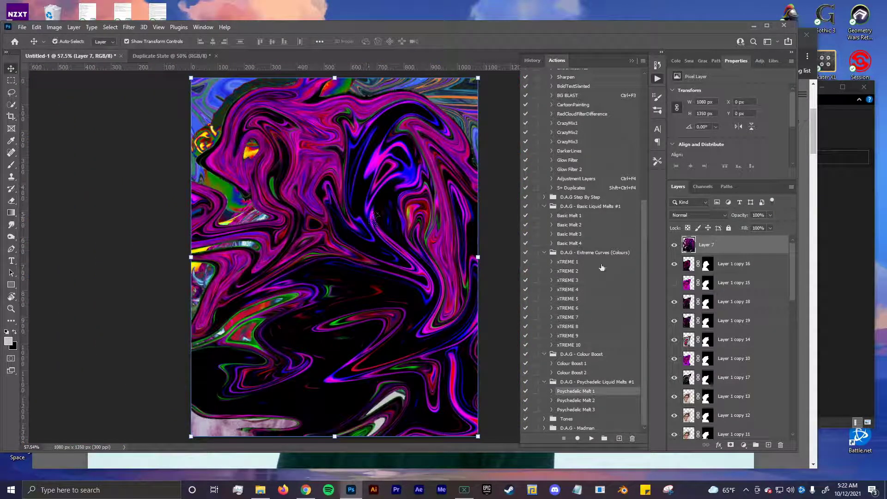
pyautogui.press('Delete')
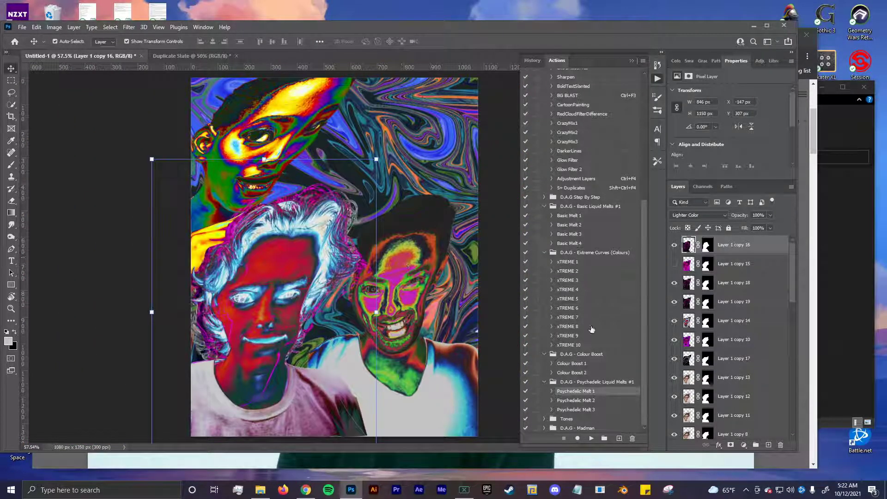
pyautogui.click(588, 402)
pyautogui.click(592, 438)
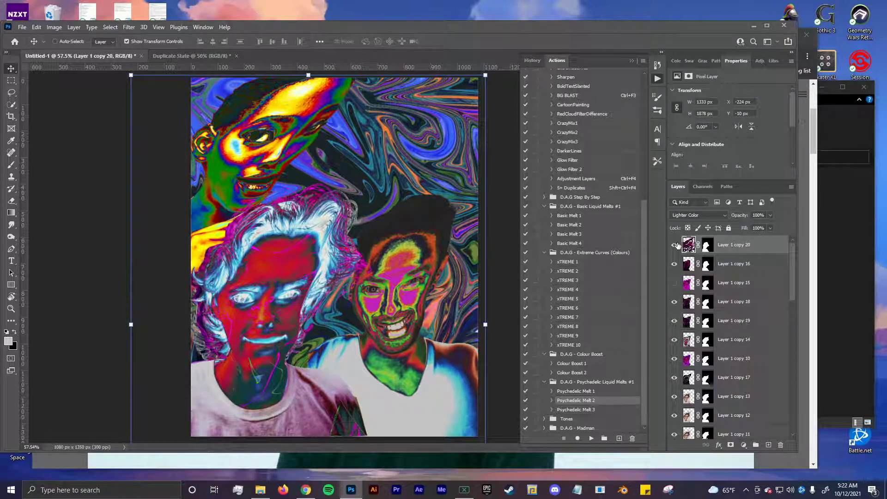
# Inspect the steps inside the Psychedelic Melt 2 action.
pyautogui.click(551, 400)
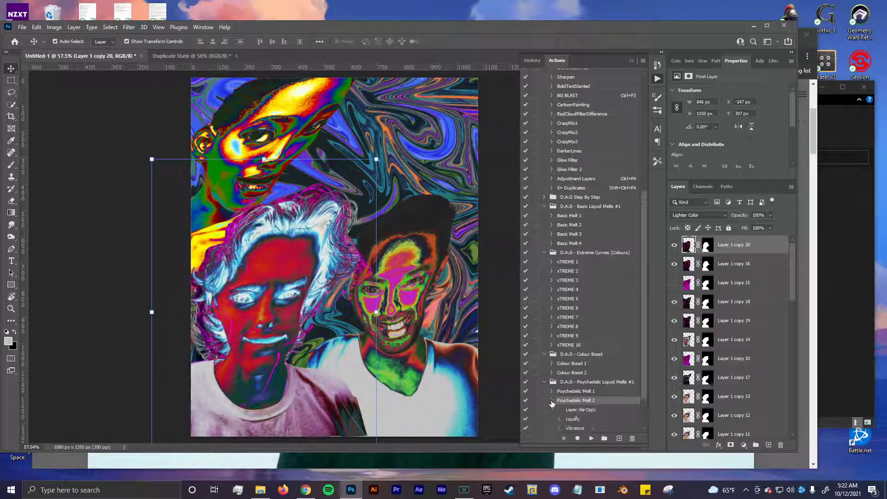
pyautogui.scroll(-2, 578, 402)
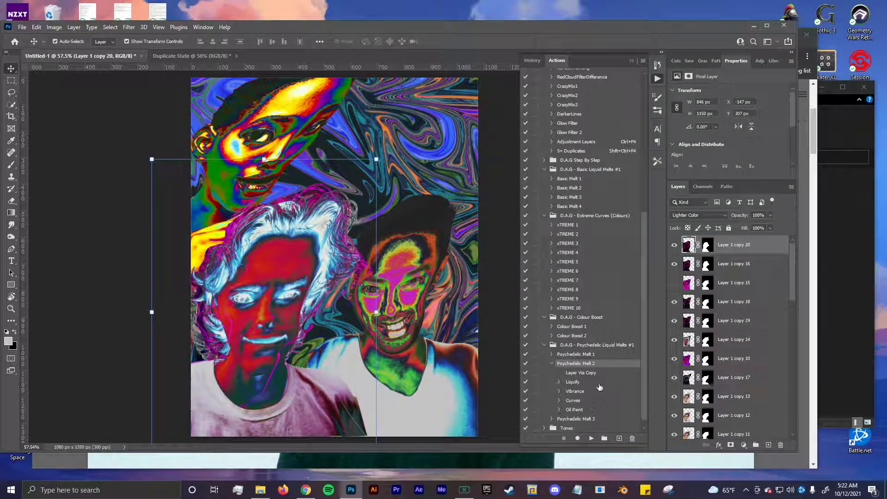
pyautogui.click(552, 364)
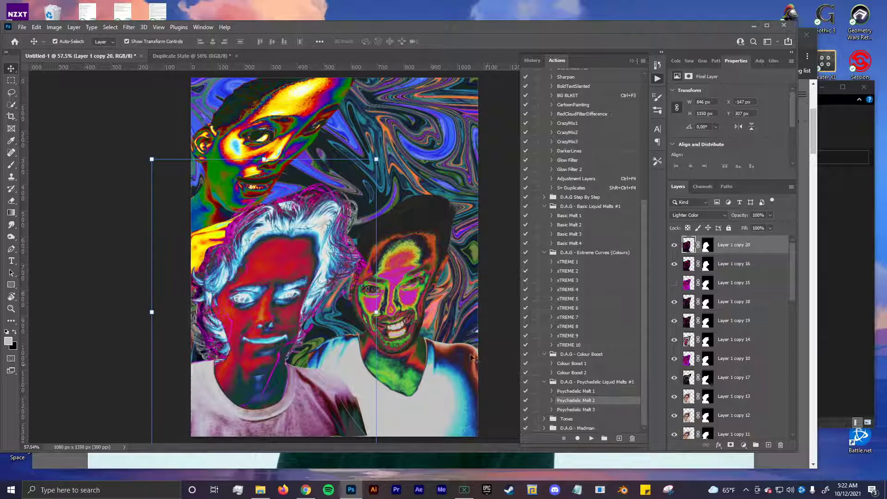
pyautogui.scroll(-5, 760, 310)
pyautogui.scroll(-10, 758, 342)
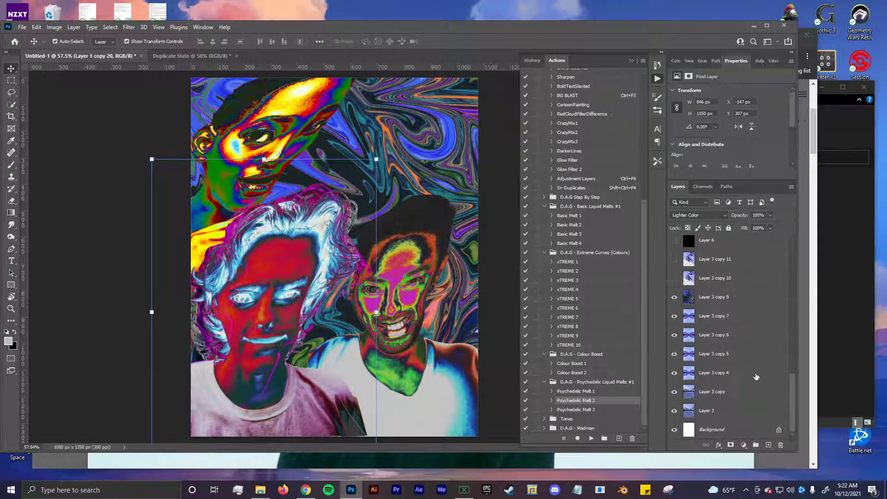
# Stamp all visible layers into a new top layer and run Psychedelic Melt 2 on it.
pyautogui.hotkey('ctrl', 'alt', 'a')
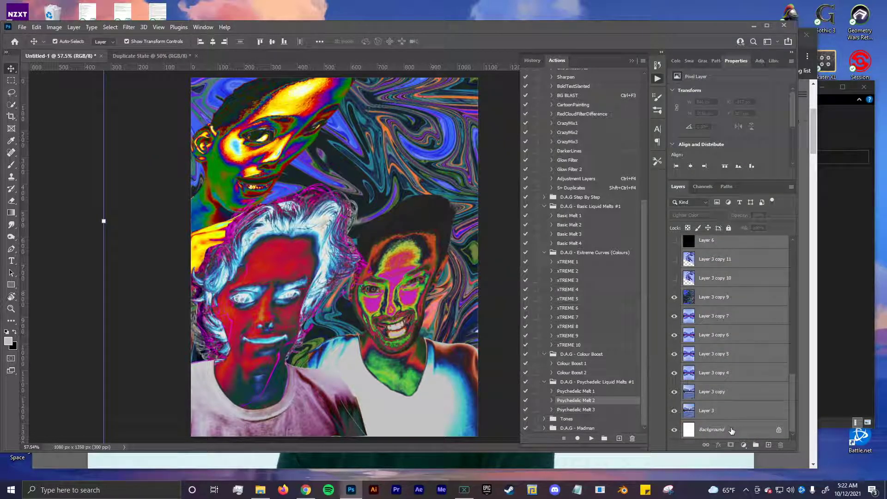
pyautogui.hotkey('ctrl', 'shift', 'alt', 'e')
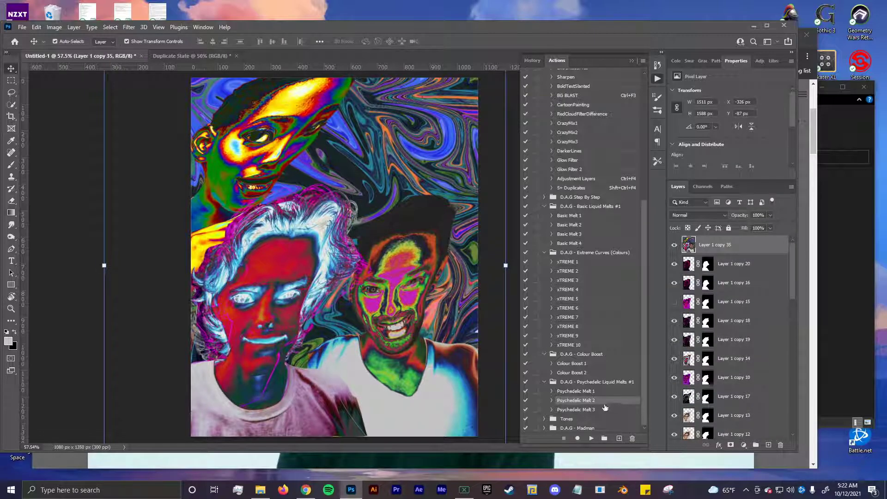
pyautogui.click(591, 438)
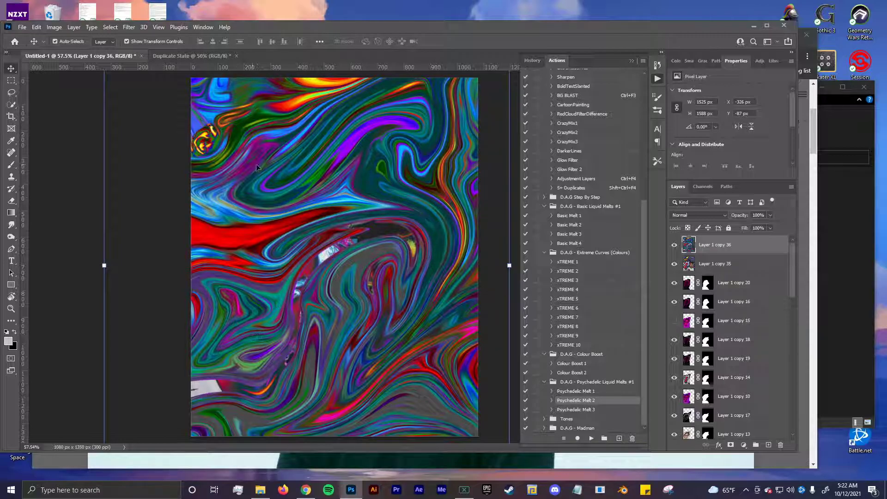
pyautogui.scroll(2, 252, 167)
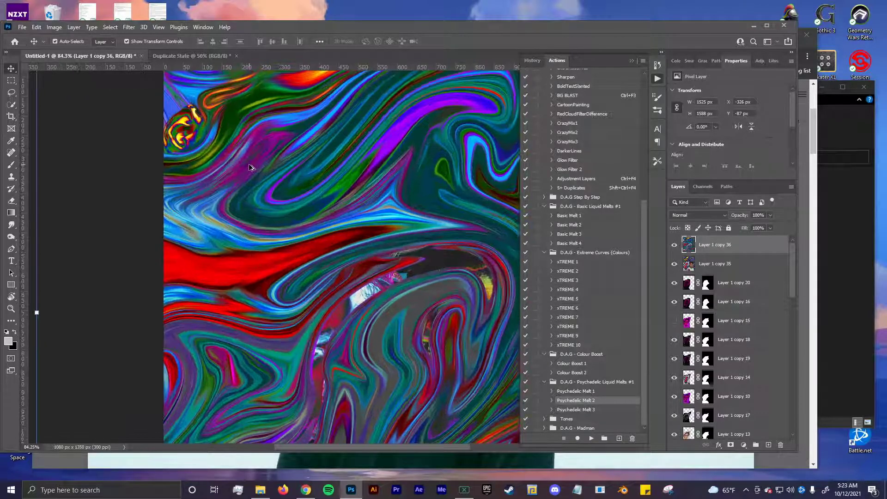
pyautogui.scroll(5, 285, 229)
pyautogui.scroll(-6, 285, 228)
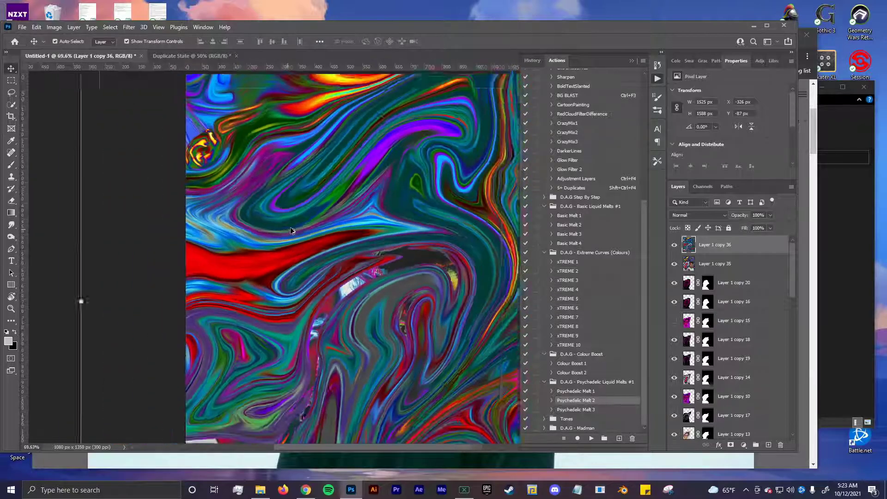
pyautogui.click(129, 27)
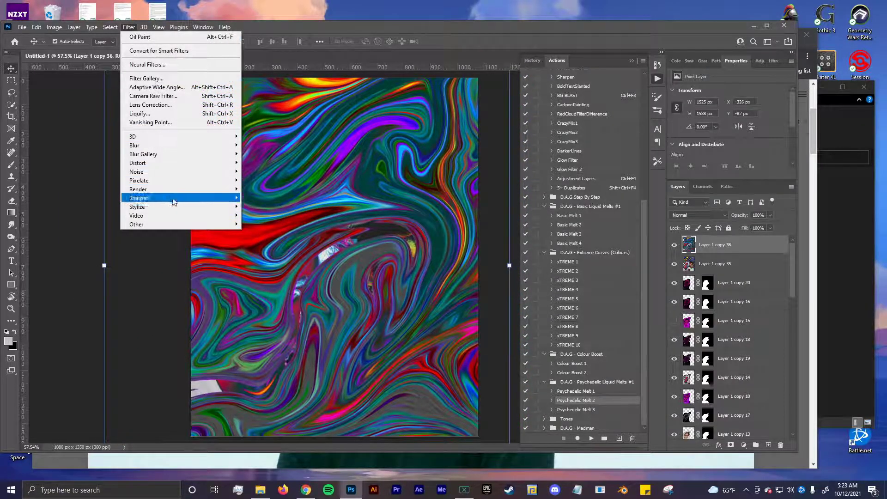
pyautogui.moveTo(185, 197)
pyautogui.click(268, 234)
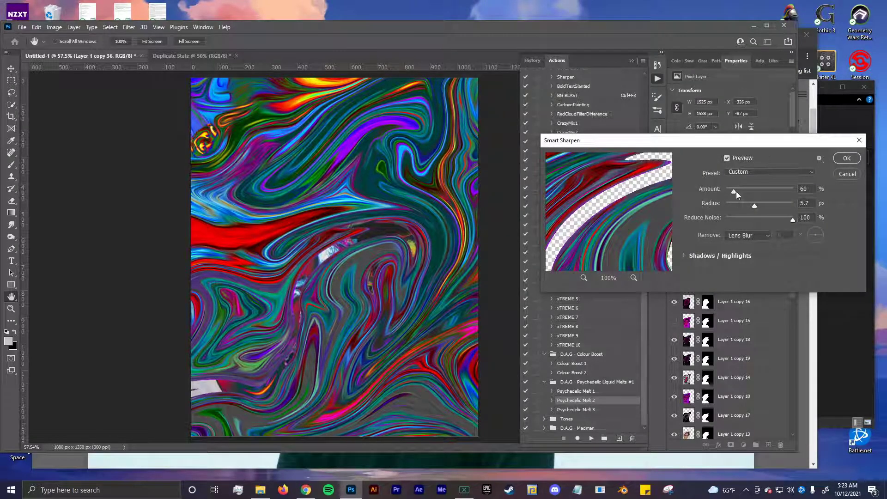
pyautogui.moveTo(736, 192)
pyautogui.mouseDown()
pyautogui.moveTo(752, 191)
pyautogui.moveTo(737, 193)
pyautogui.mouseUp()
pyautogui.click(847, 175)
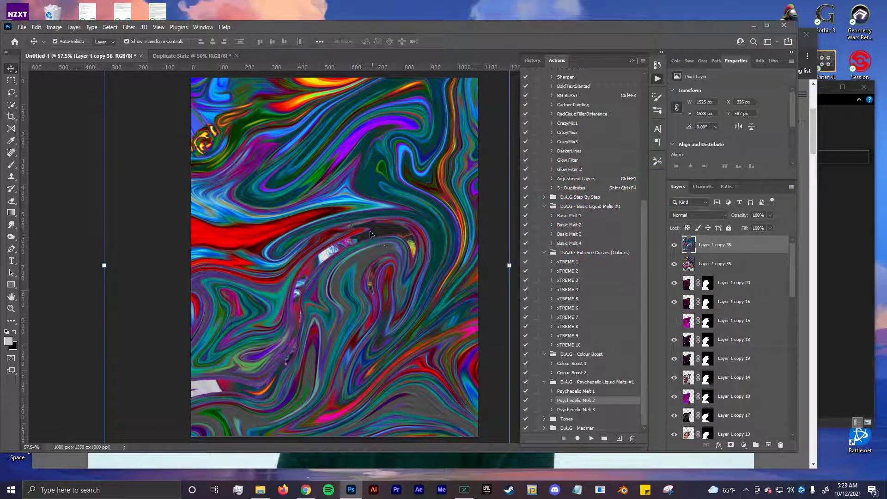
# Delete the swirl layer and duplicate the merged portrait layer twice.
pyautogui.click(373, 198)
pyautogui.press('Delete')
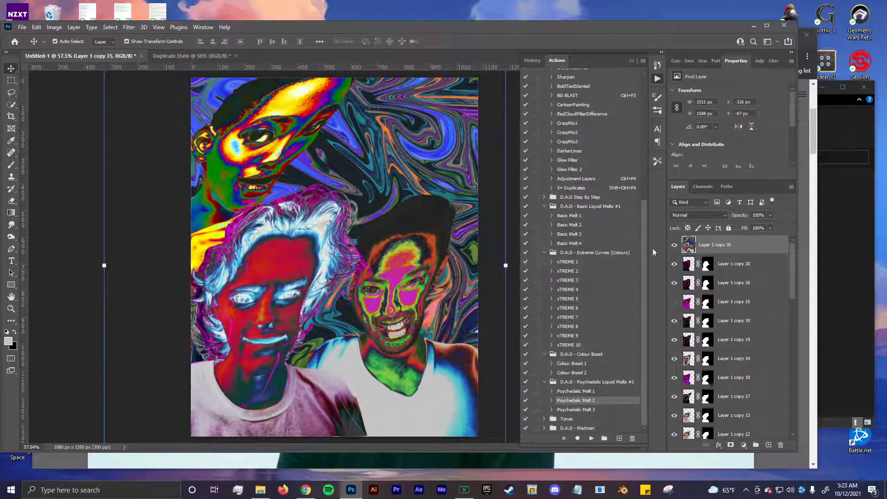
pyautogui.hotkey('shift', 'ctrl', 'F4')
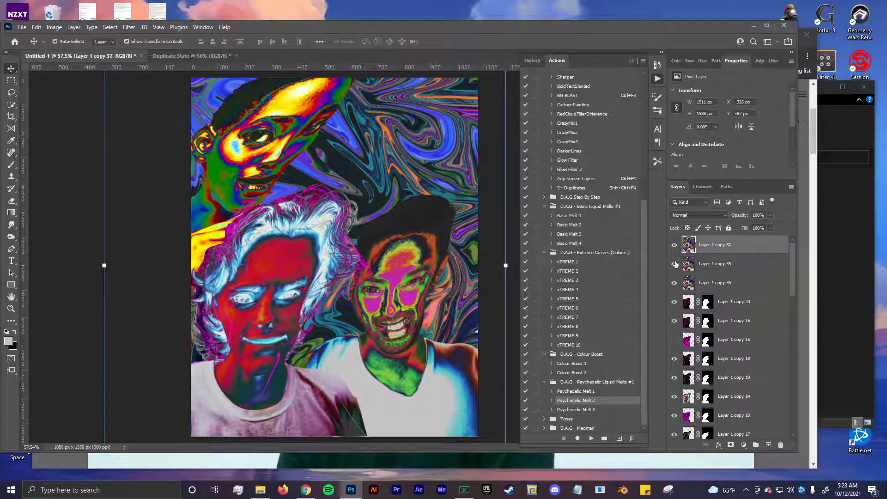
# Select Psychedelic Melt 3 and inspect its steps in the Actions panel.
pyautogui.click(581, 410)
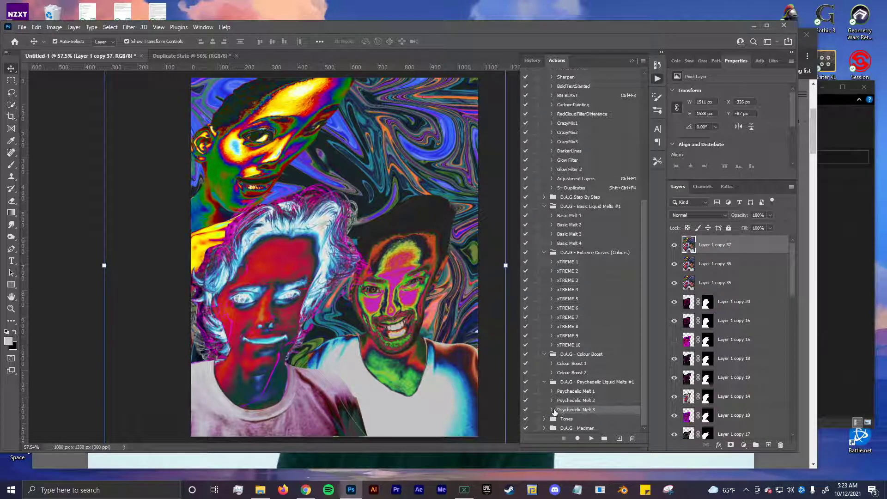
pyautogui.click(551, 410)
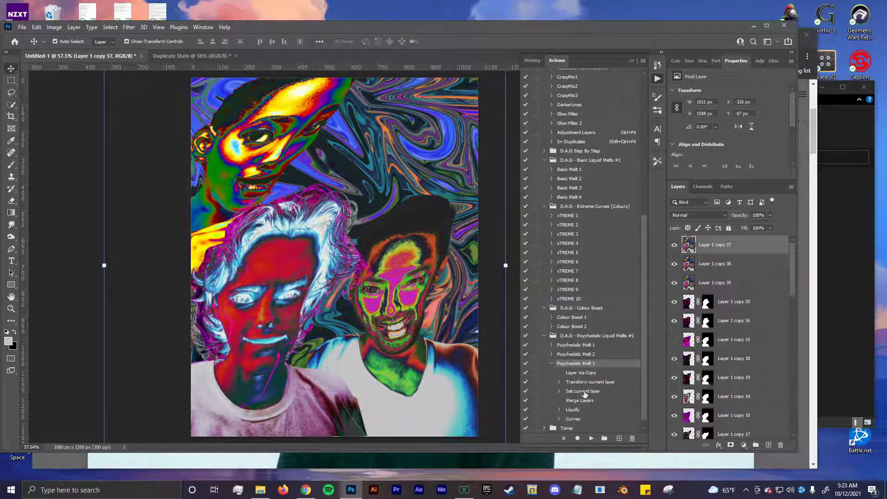
pyautogui.click(551, 346)
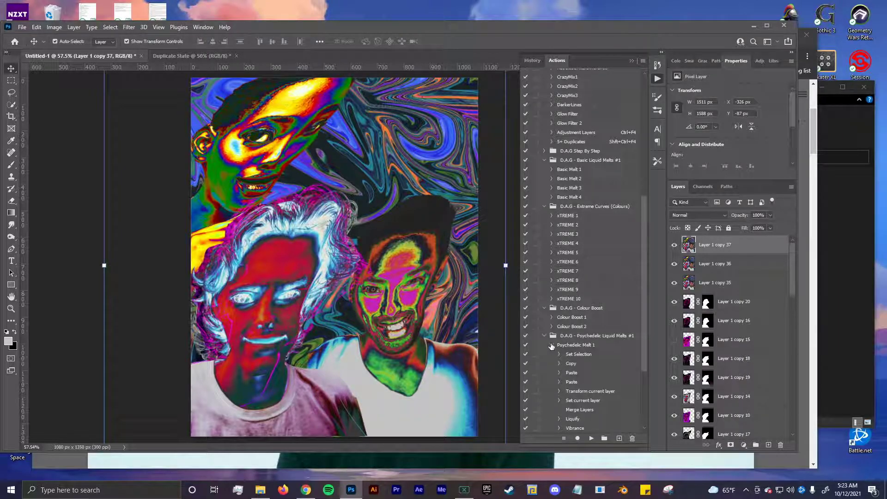
pyautogui.click(551, 346)
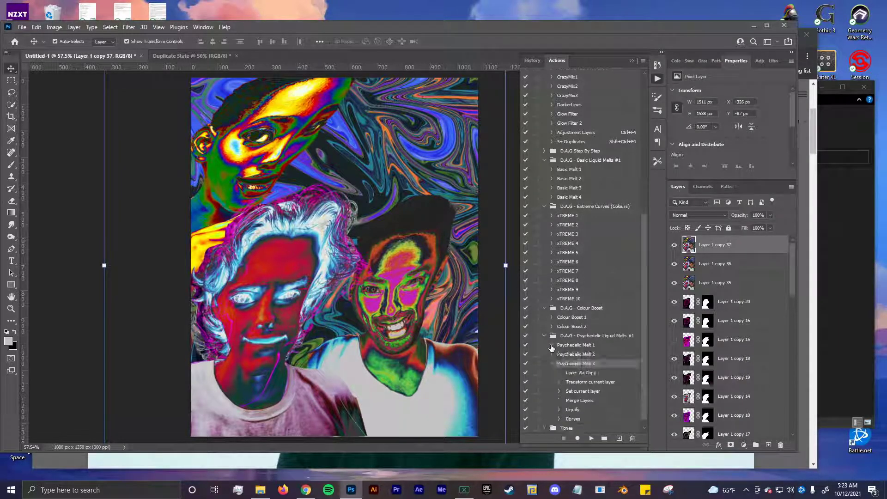
pyautogui.click(552, 364)
pyautogui.scroll(-1, 556, 359)
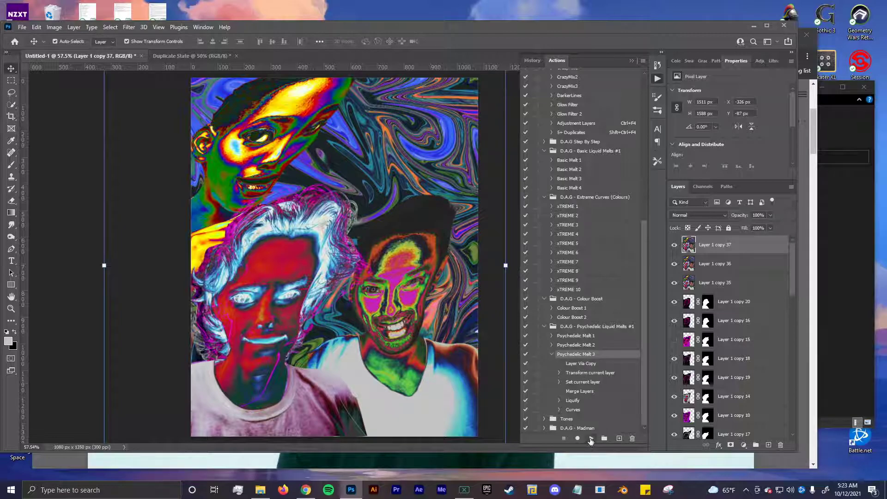
# Run Psychedelic Melt 3 on the top copy, then the xTREME 8, 5 and 3 colour effects.
pyautogui.click(590, 438)
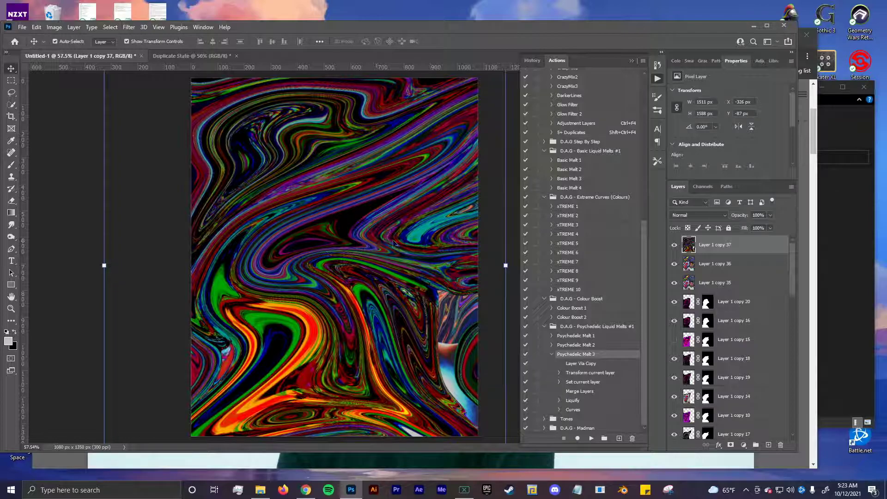
pyautogui.click(578, 272)
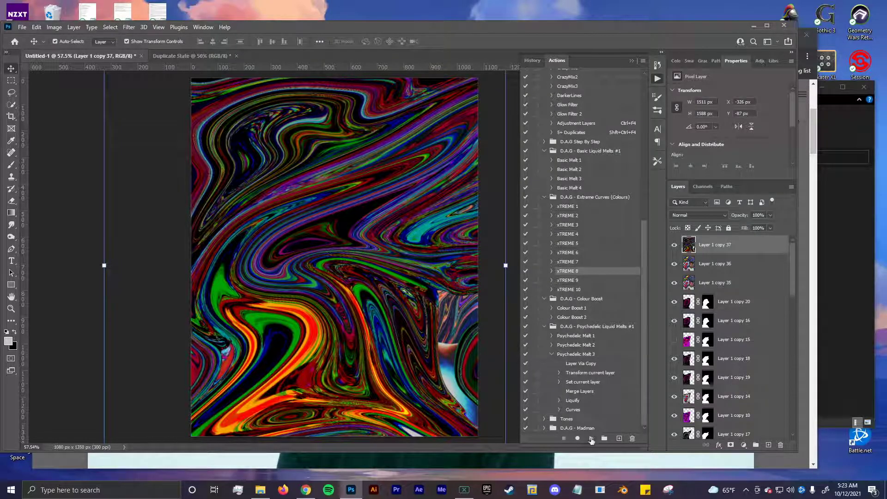
pyautogui.click(591, 439)
pyautogui.click(588, 244)
pyautogui.click(591, 438)
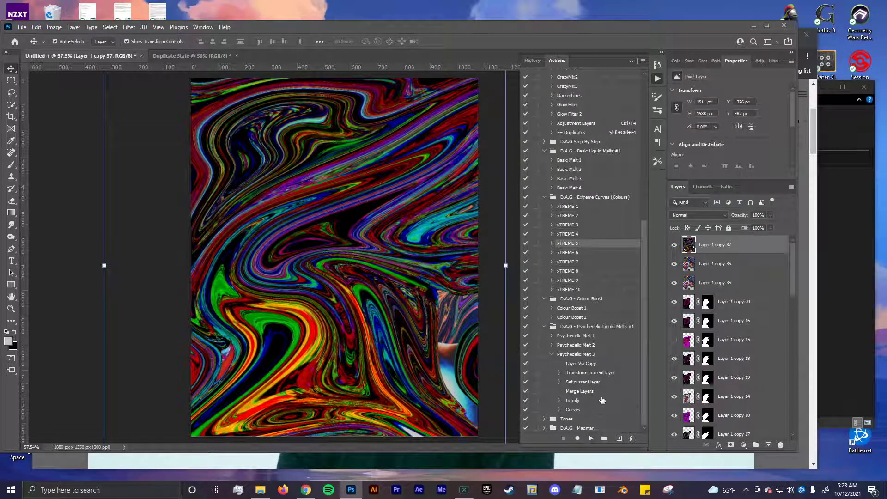
pyautogui.click(588, 226)
pyautogui.click(591, 439)
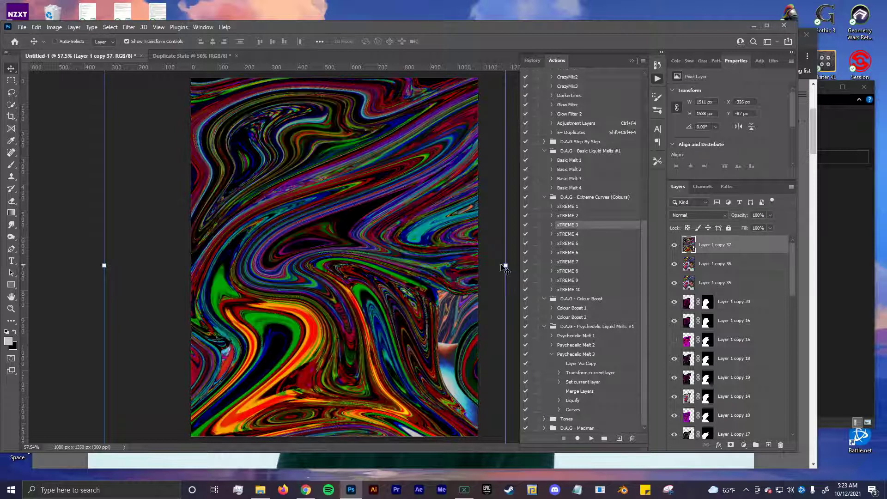
# Try the Waves1 to Waves5 curve presets and a raised peak in Curves, then cancel.
pyautogui.hotkey('ctrl', 'm')
pyautogui.click(722, 124)
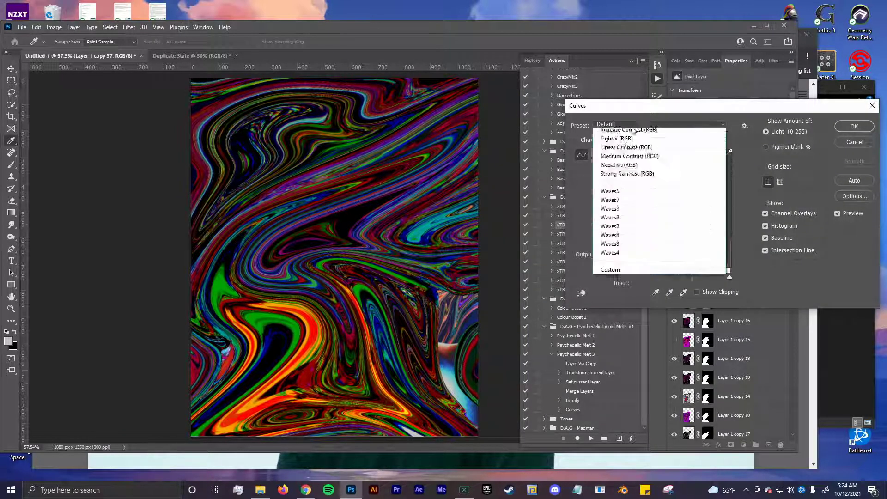
pyautogui.click(634, 245)
pyautogui.press('Down')
pyautogui.press('Down')
pyautogui.press('Down')
pyautogui.press('Down')
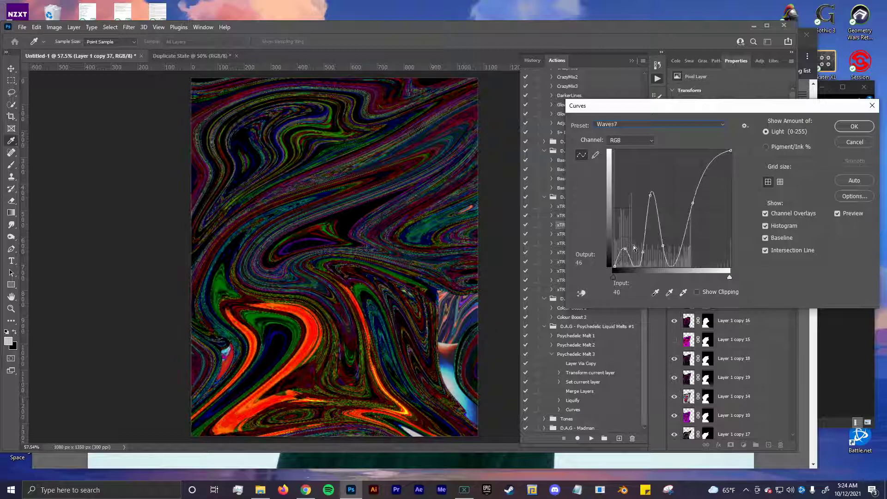
pyautogui.moveTo(644, 212); pyautogui.dragTo(642, 176)
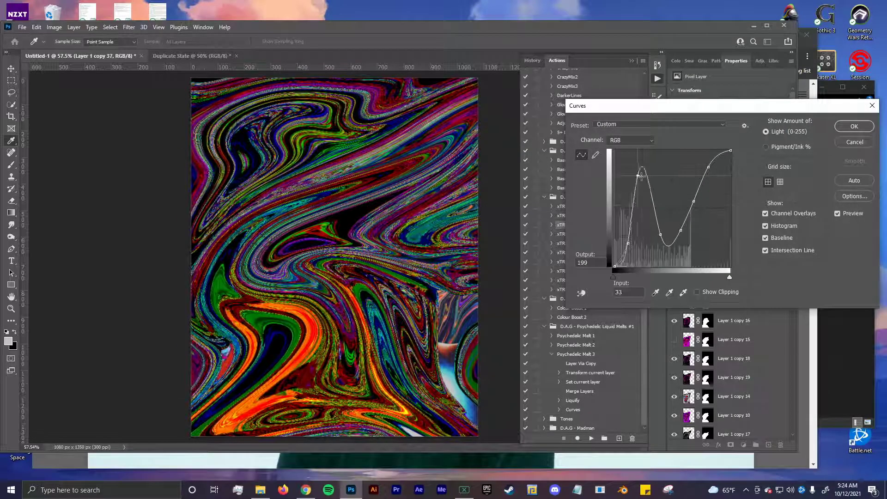
pyautogui.click(855, 142)
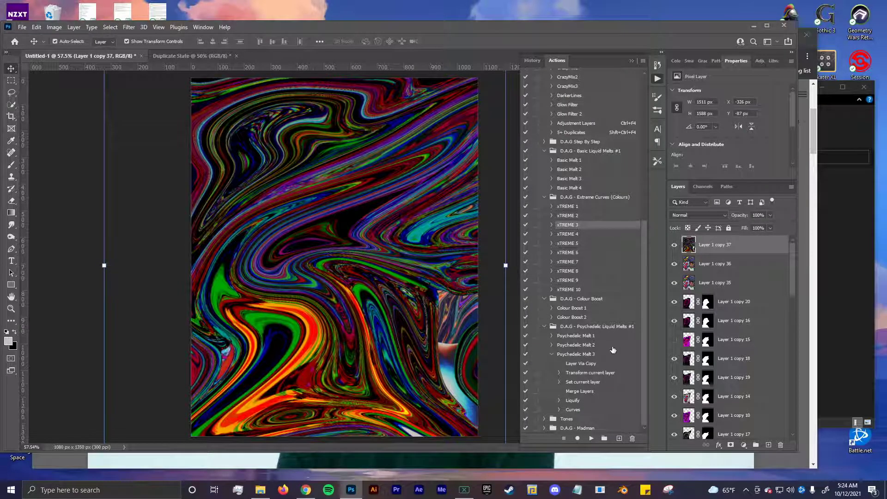
# Recolour the swirl with the Purple effect from the Tones group.
pyautogui.click(545, 420)
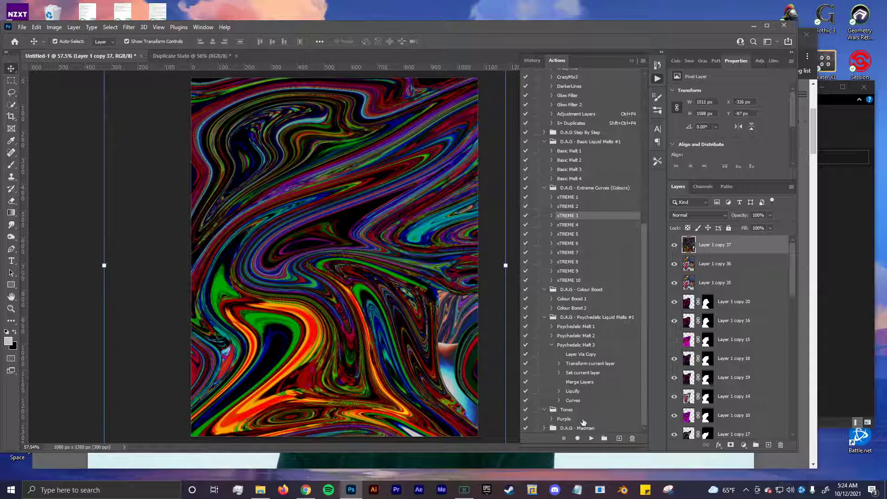
pyautogui.click(582, 419)
pyautogui.click(590, 438)
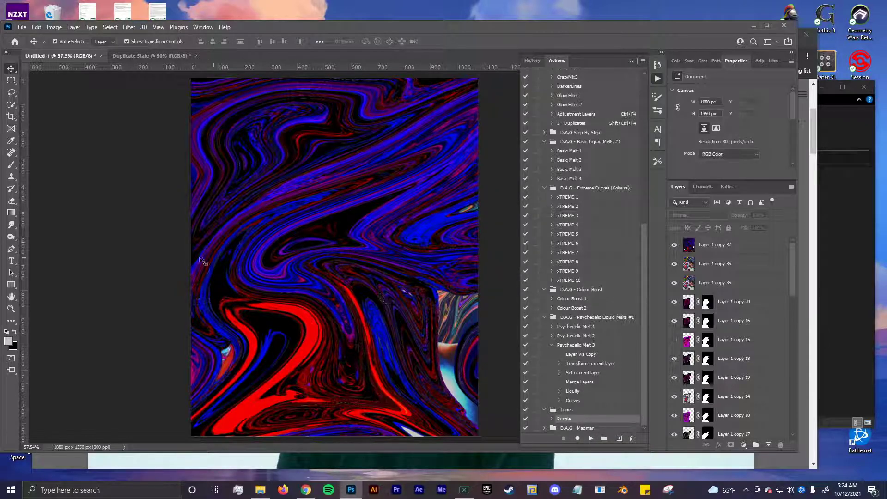
pyautogui.click(545, 410)
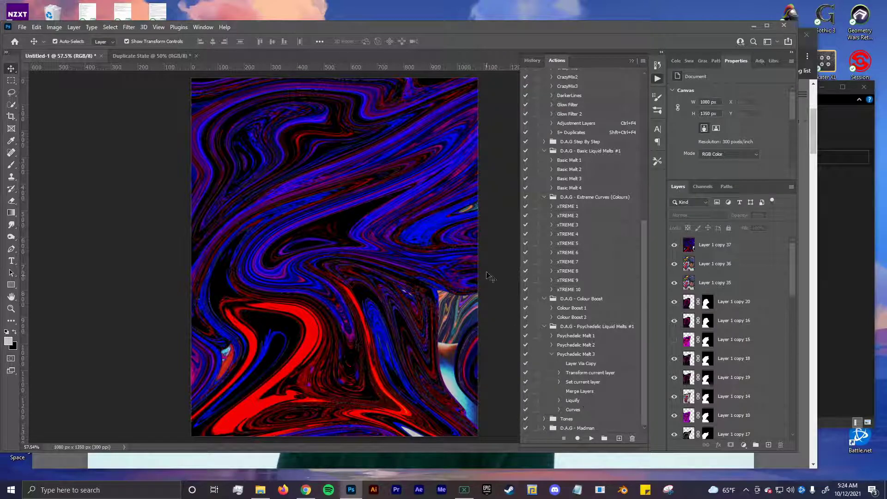
# Inspect the Curves step, then collapse the Psychedelic Melt 3 action.
pyautogui.click(559, 410)
pyautogui.doubleClick(558, 355)
pyautogui.click(553, 355)
pyautogui.scroll(5, 579, 351)
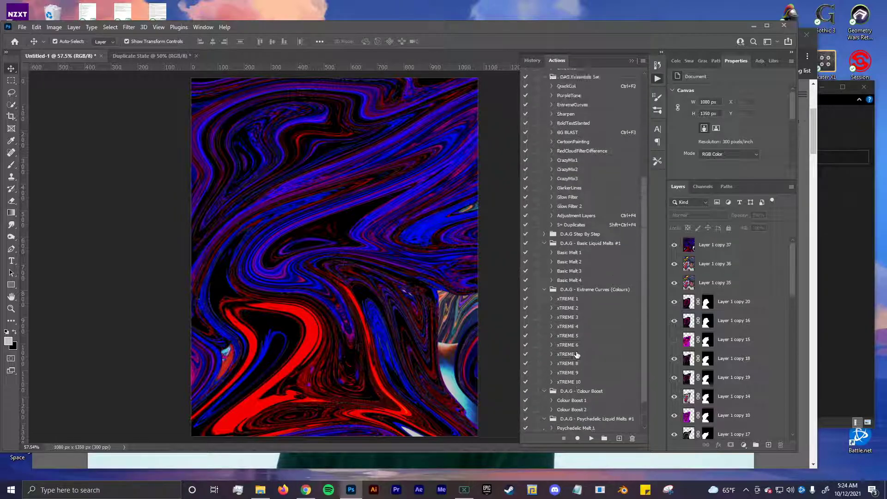
# Run the Glow Filter action on the blue-and-red melt layer and select Glow Filter 2.
pyautogui.click(329, 283)
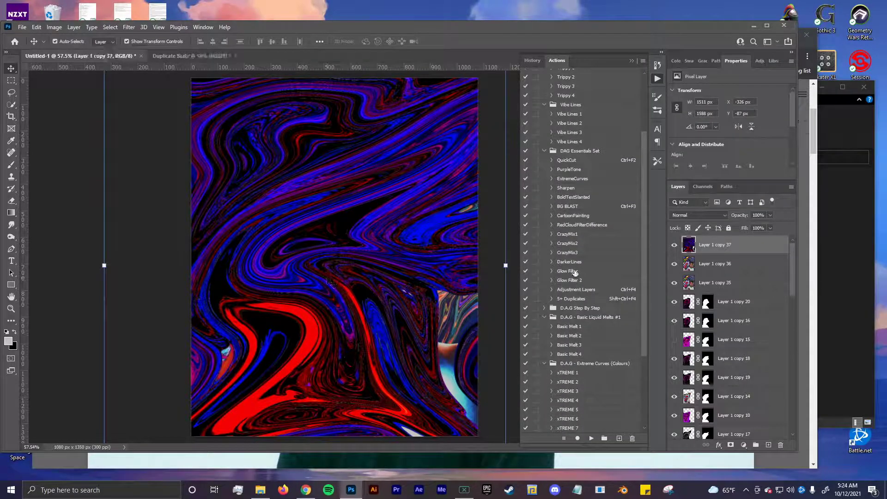
pyautogui.click(591, 439)
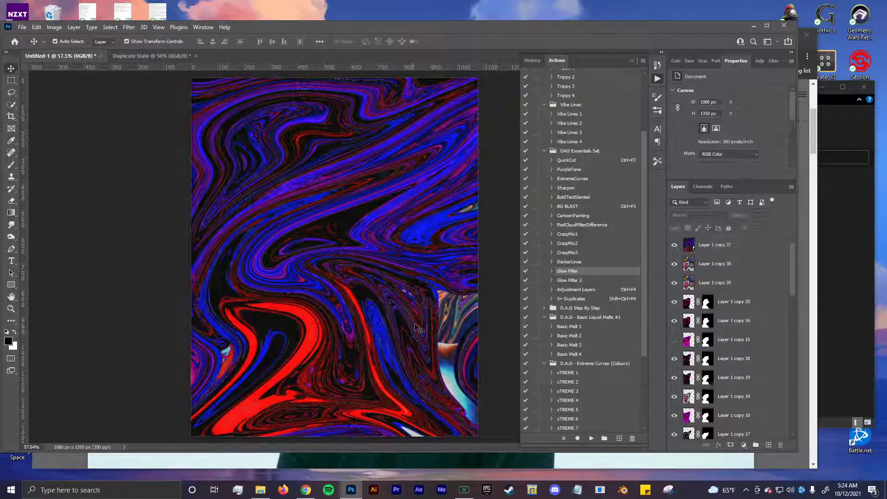
pyautogui.click(590, 281)
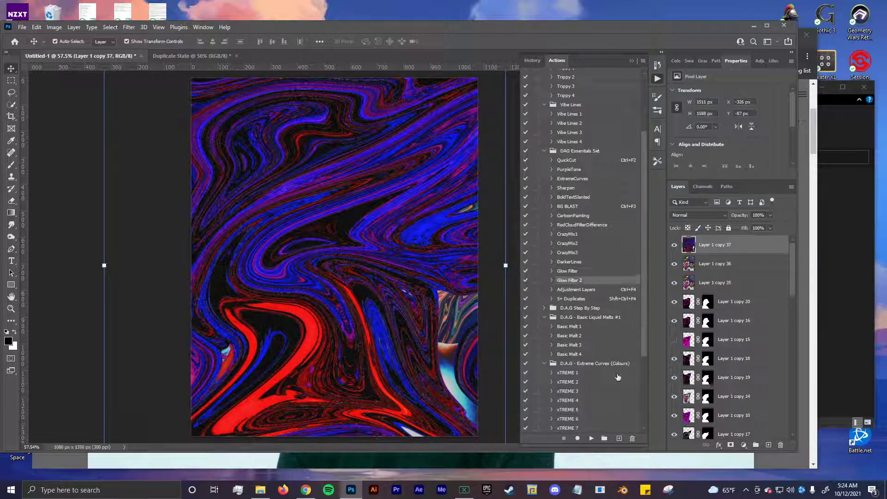
# Hide the blue-and-red melt layer and run Glow Filter 2 on Layer 1 copy 36.
pyautogui.click(675, 245)
pyautogui.click(706, 269)
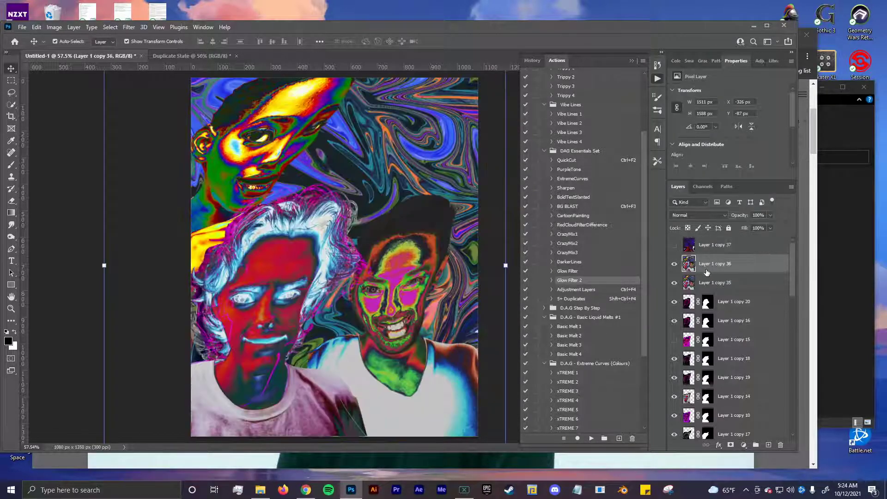
pyautogui.click(591, 439)
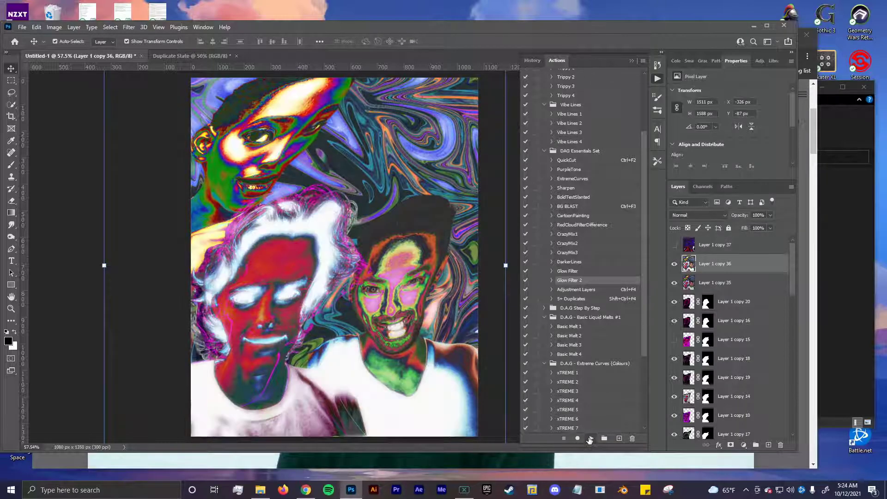
pyautogui.click(95, 151)
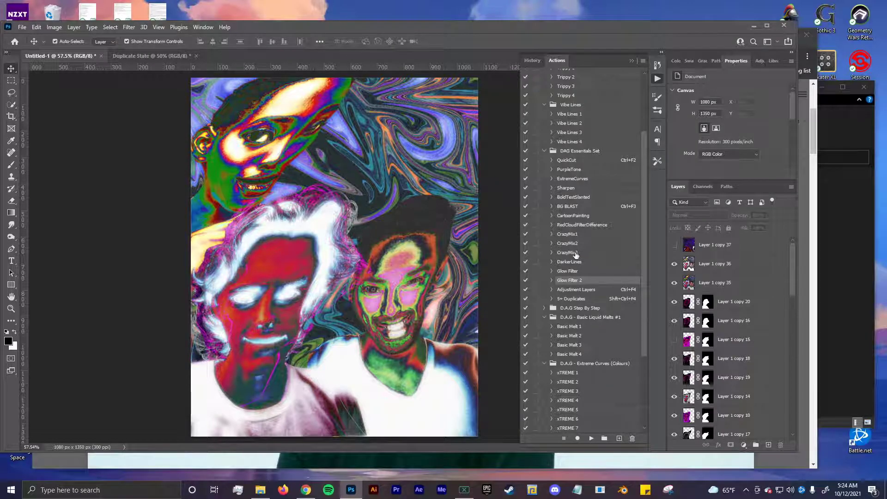
# Browse the CrazyMix3 and CrazyMix2 steps, then play CrazyMix1 on the collage.
pyautogui.click(552, 254)
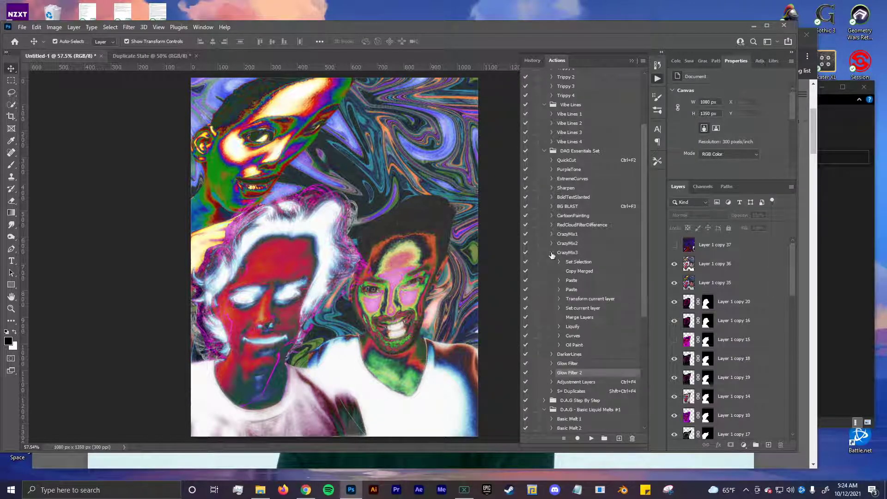
pyautogui.click(552, 254)
pyautogui.click(551, 253)
pyautogui.click(552, 254)
pyautogui.click(553, 244)
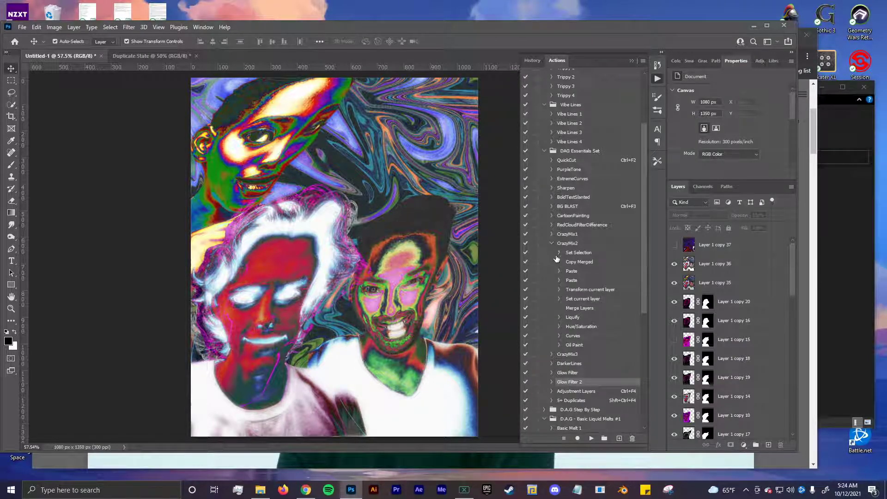
pyautogui.click(552, 244)
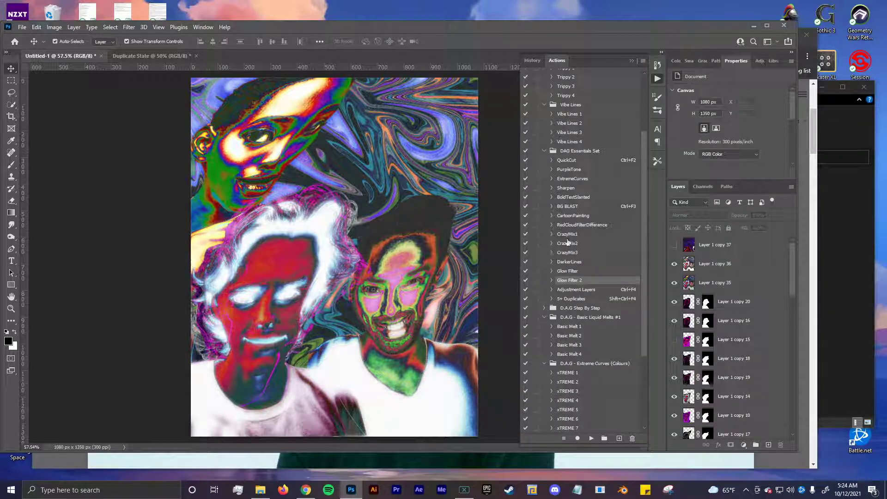
pyautogui.scroll(-5, 582, 252)
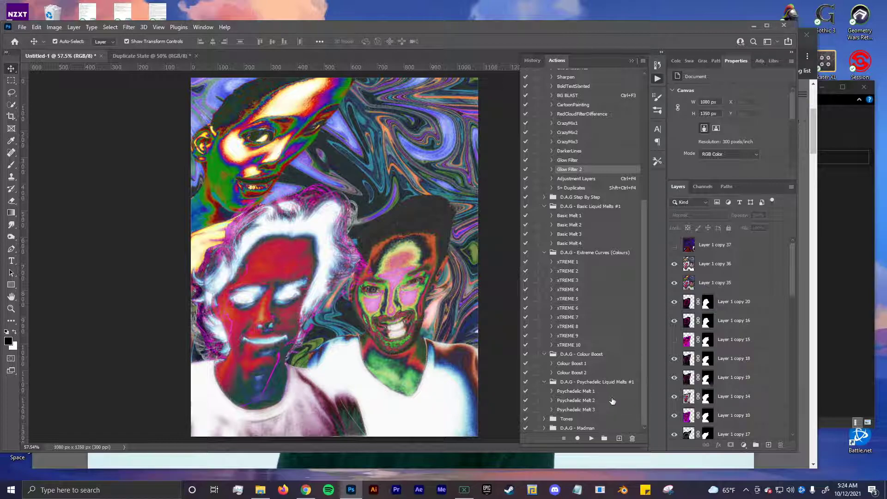
pyautogui.scroll(3, 577, 199)
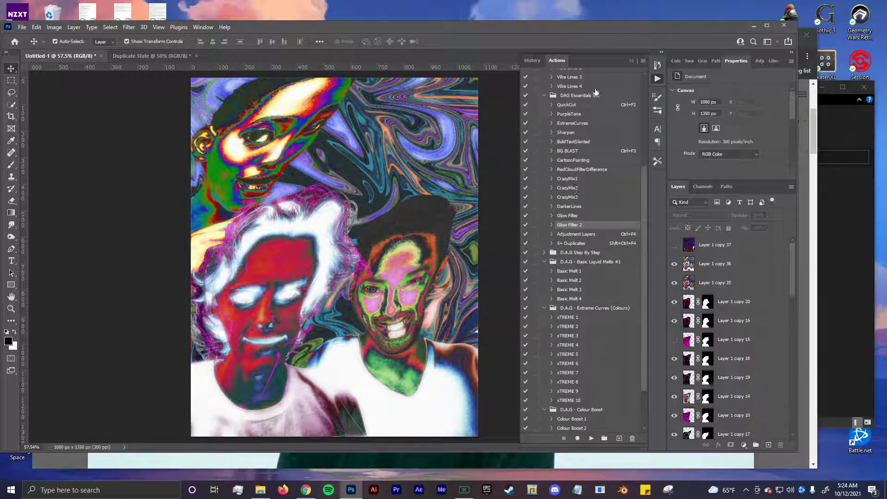
pyautogui.click(598, 180)
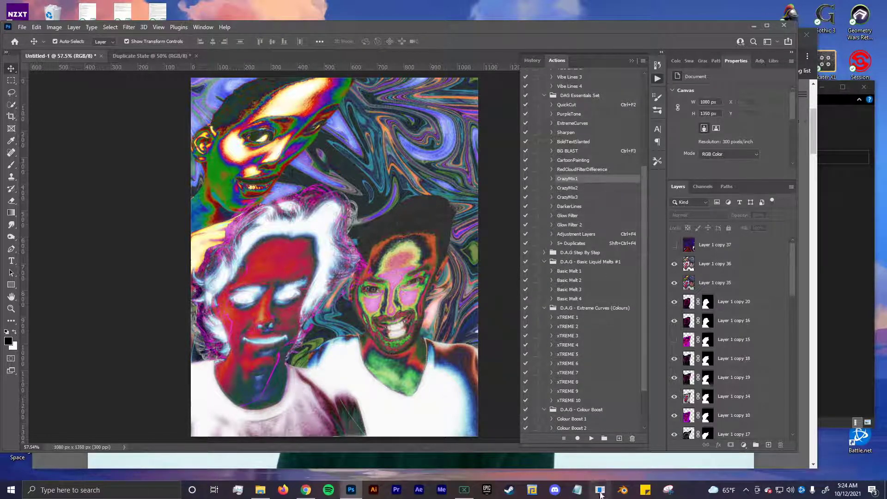
pyautogui.click(591, 439)
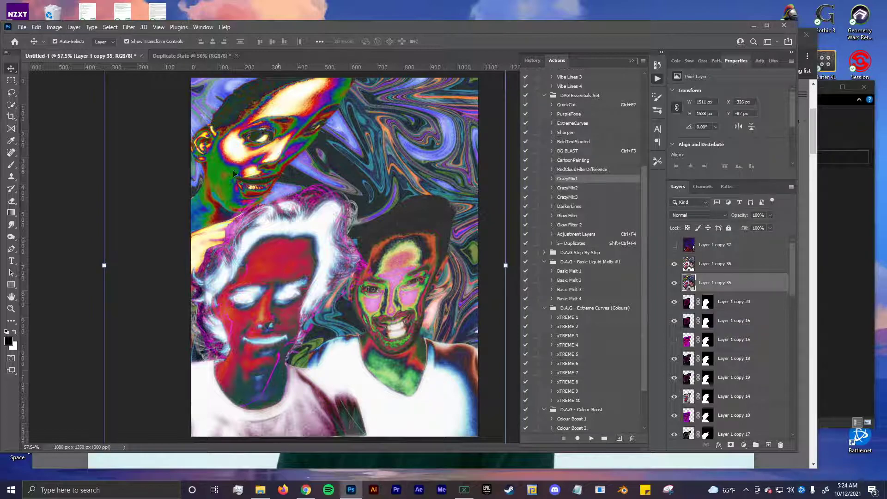
pyautogui.click(85, 244)
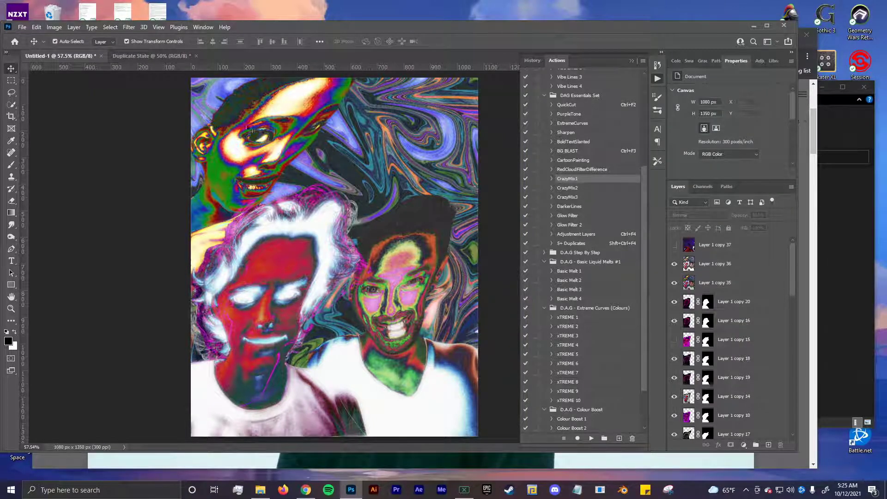
# Play CrazyMix1, continuing past the unavailable Layer Via Copy warnings.
pyautogui.click(592, 439)
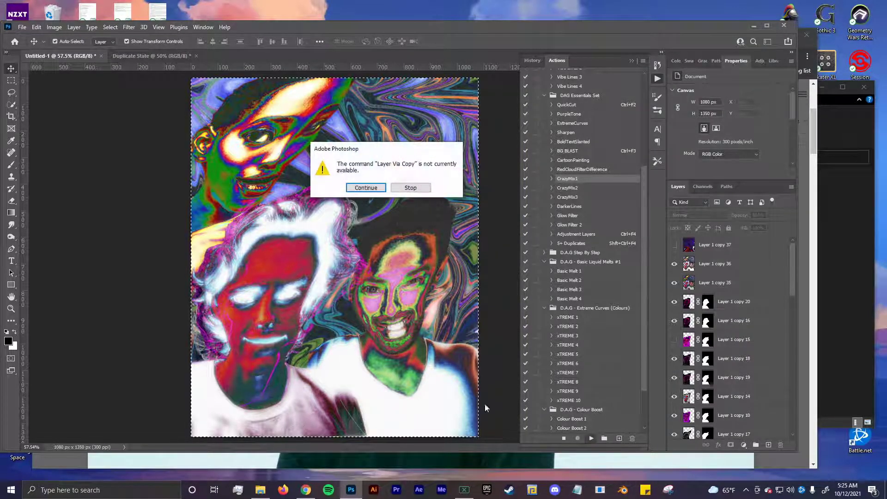
pyautogui.click(366, 188)
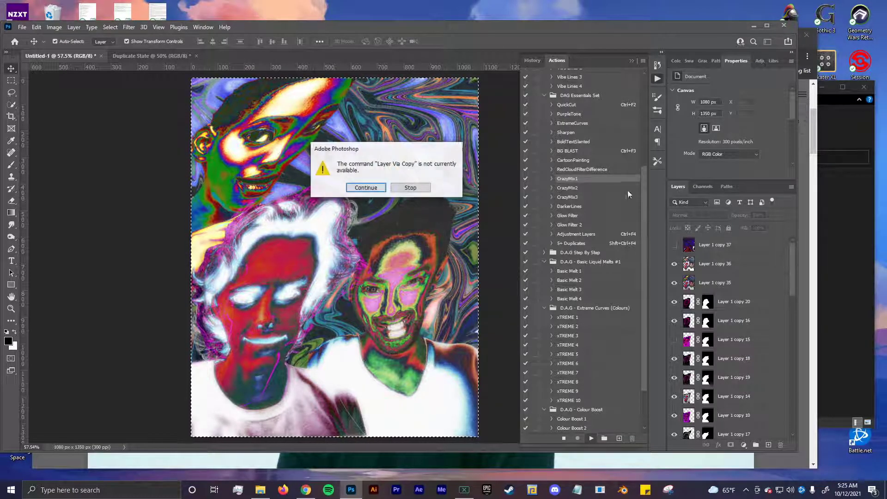
pyautogui.click(366, 189)
pyautogui.click(580, 188)
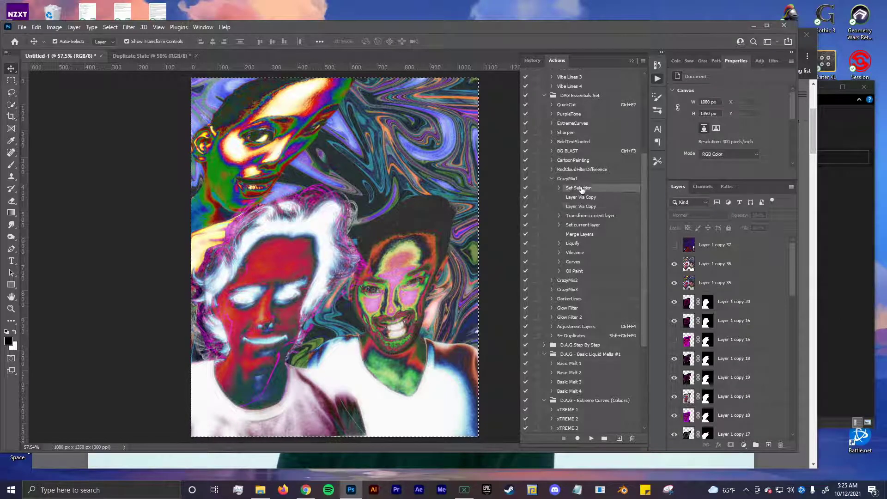
pyautogui.click(552, 178)
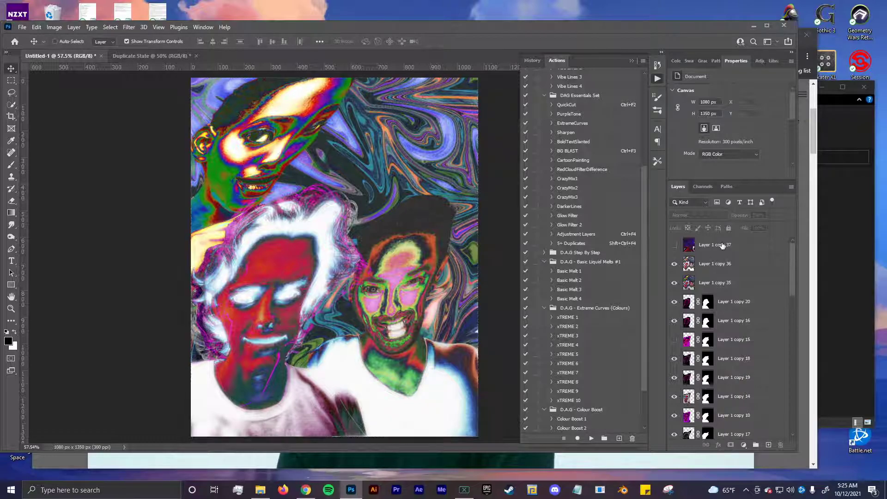
# On Layer 1 copy 36, play CrazyMix1 and CrazyMix2 to create two swirl layers.
pyautogui.click(734, 265)
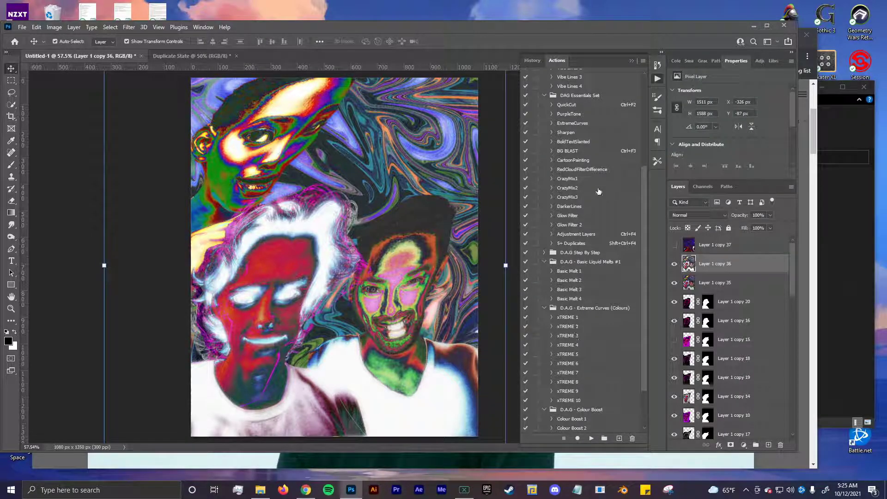
pyautogui.click(597, 180)
pyautogui.click(591, 439)
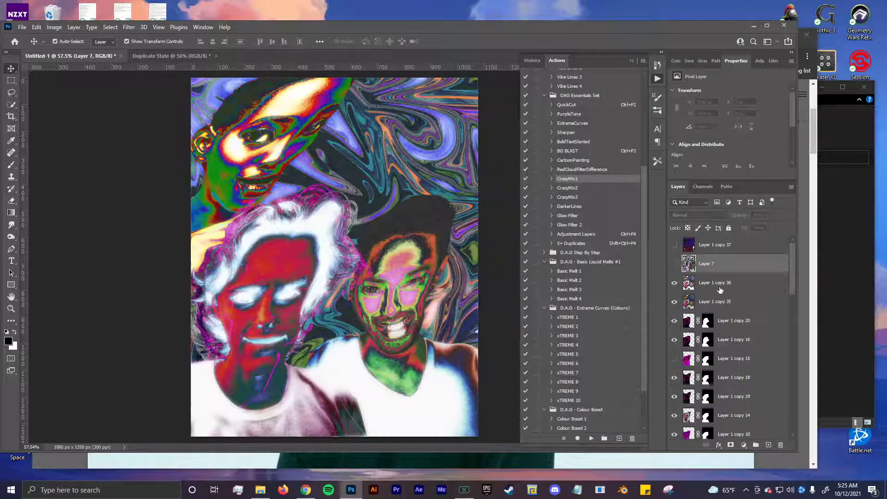
pyautogui.click(572, 188)
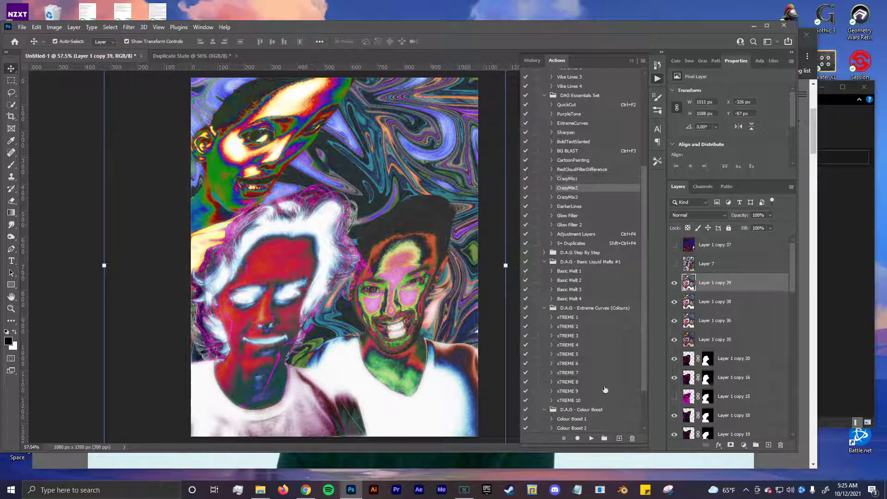
pyautogui.click(591, 438)
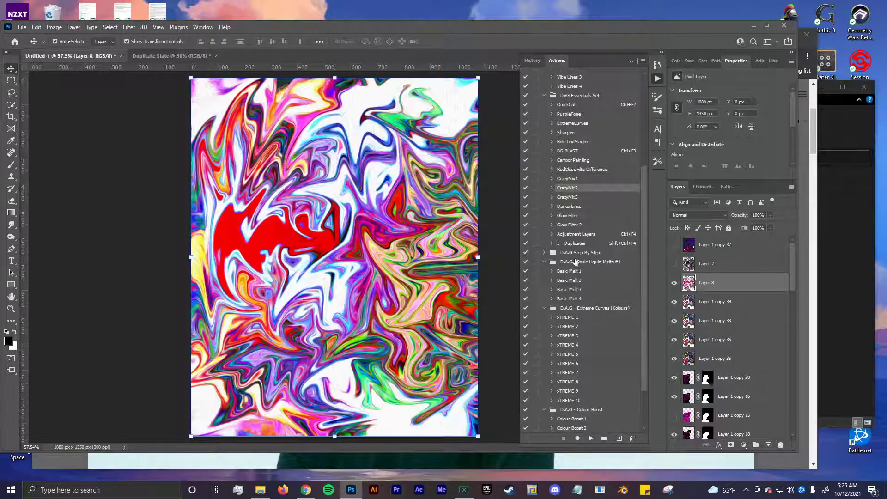
# Compare the swirl layers by toggling them, leaving Layers 7 and 8 hidden.
pyautogui.click(675, 264)
pyautogui.click(675, 264)
pyautogui.click(675, 265)
pyautogui.click(675, 265)
pyautogui.click(674, 283)
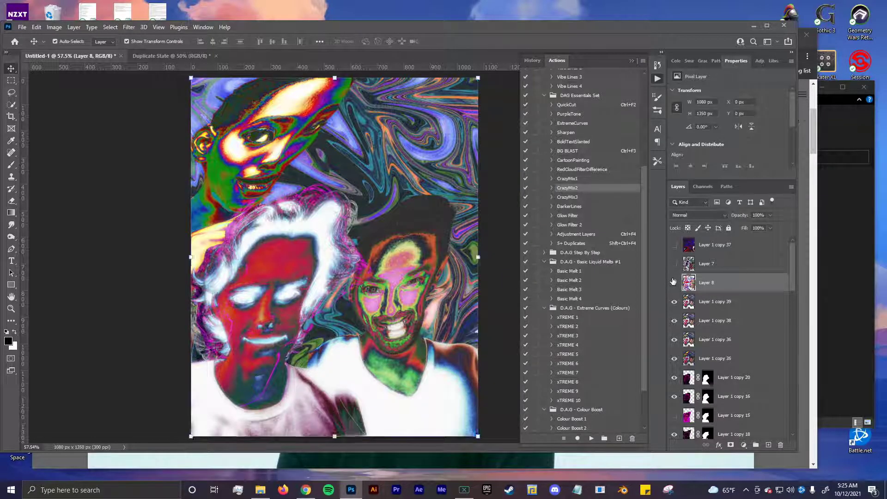
pyautogui.click(675, 283)
pyautogui.click(674, 265)
pyautogui.click(674, 265)
pyautogui.click(675, 282)
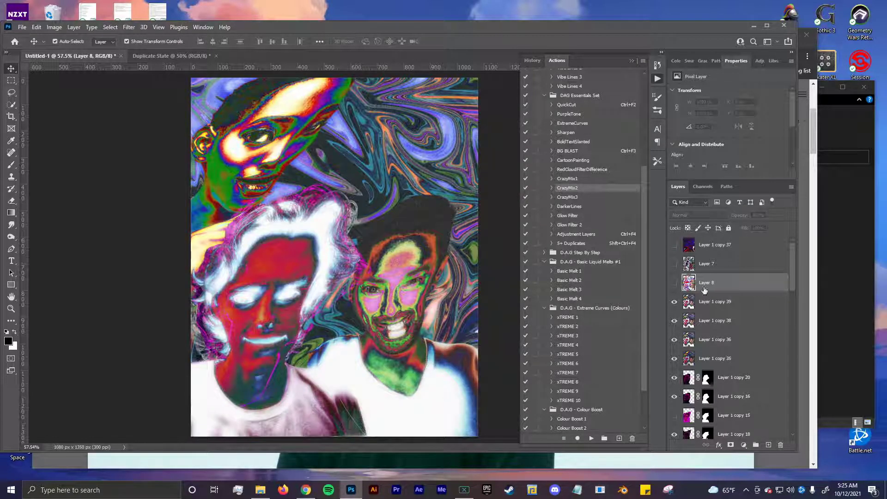
# Play CrazyMix3 on Layer 1 copy 39 for a third swirl, then reshow Layers 7 and 8.
pyautogui.click(697, 305)
pyautogui.click(567, 197)
pyautogui.click(592, 438)
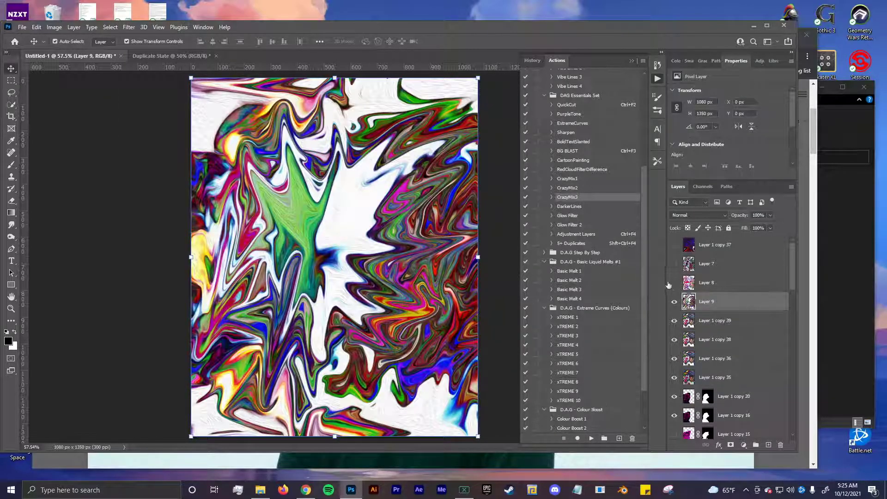
pyautogui.click(674, 283)
pyautogui.click(674, 264)
# Set Layer 7 and Layer 8 blend modes to Soft Light.
pyautogui.click(707, 264)
pyautogui.click(679, 216)
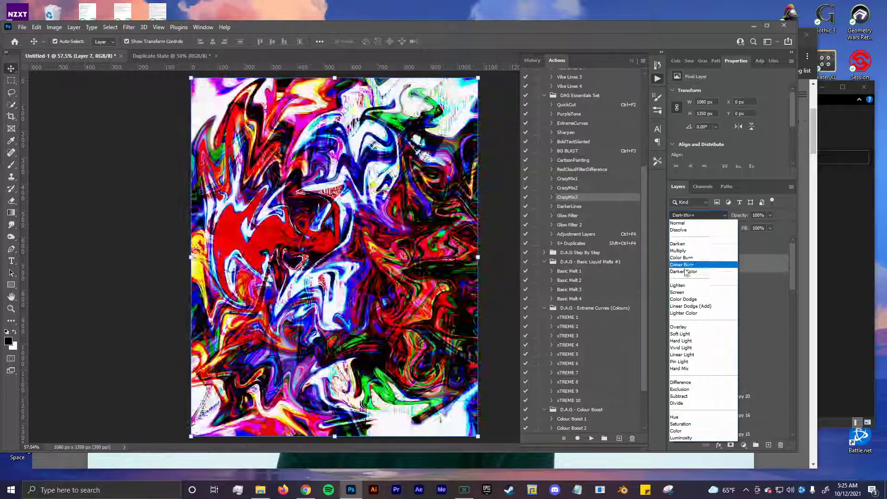
pyautogui.click(689, 333)
pyautogui.click(716, 284)
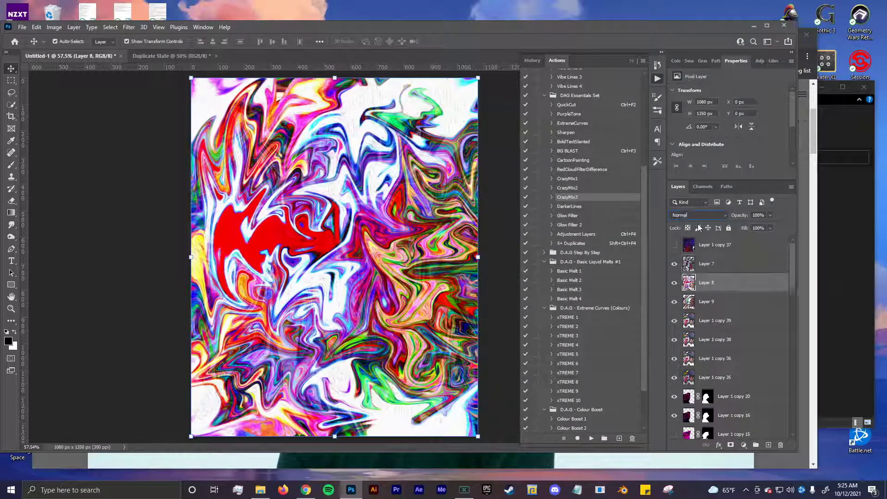
pyautogui.click(698, 215)
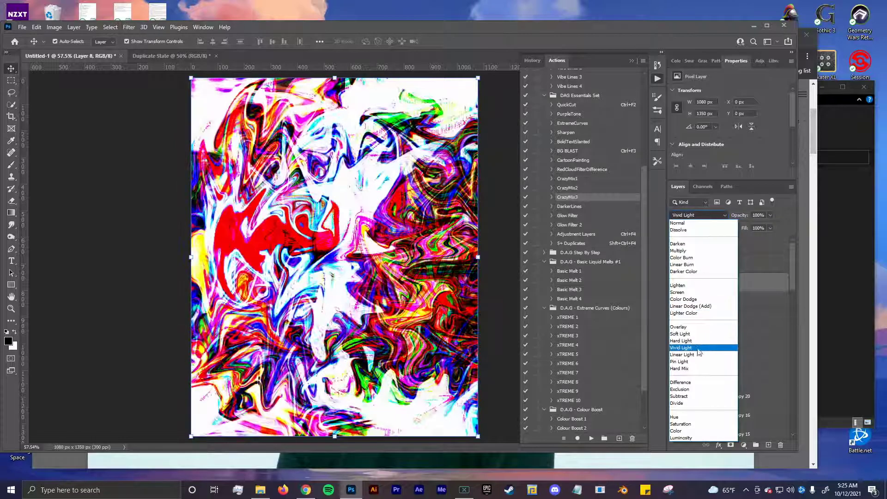
pyautogui.click(683, 333)
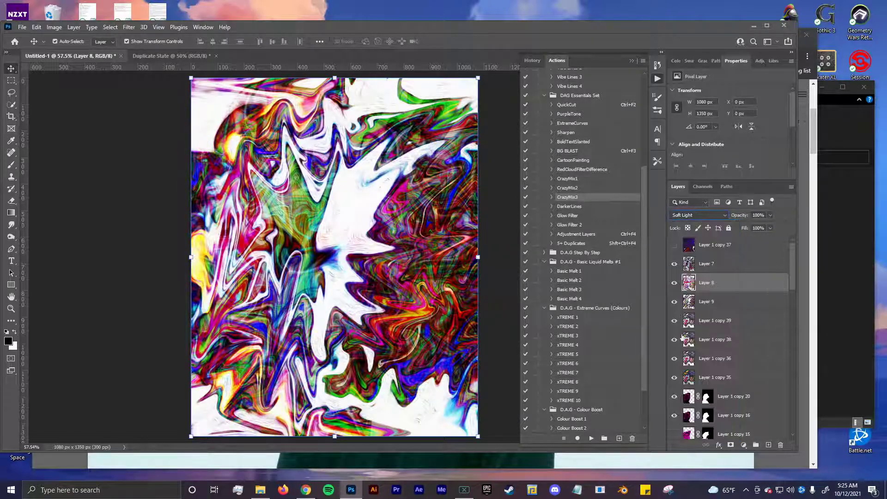
# Select the swirl and leftover effect layers for deletion.
pyautogui.click(97, 345)
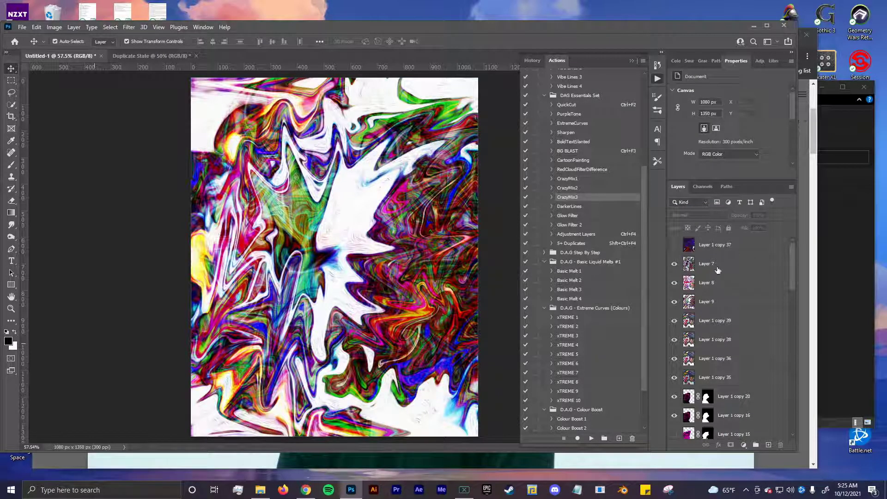
pyautogui.click(718, 271)
pyautogui.keyDown('shift'); pyautogui.click(729, 304); pyautogui.keyUp('shift')
# Delete the swirl layers, apply RedCloudFilterDifference, and leave the difference layer hidden.
pyautogui.press('Delete')
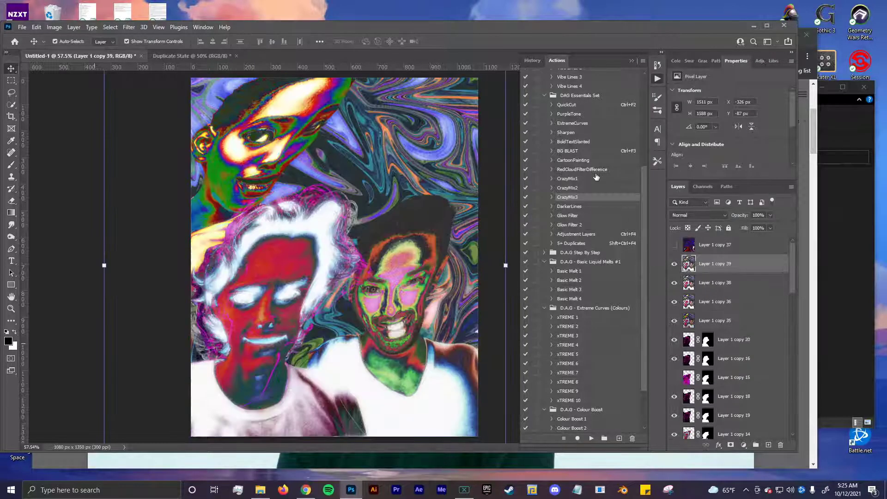
pyautogui.click(582, 170)
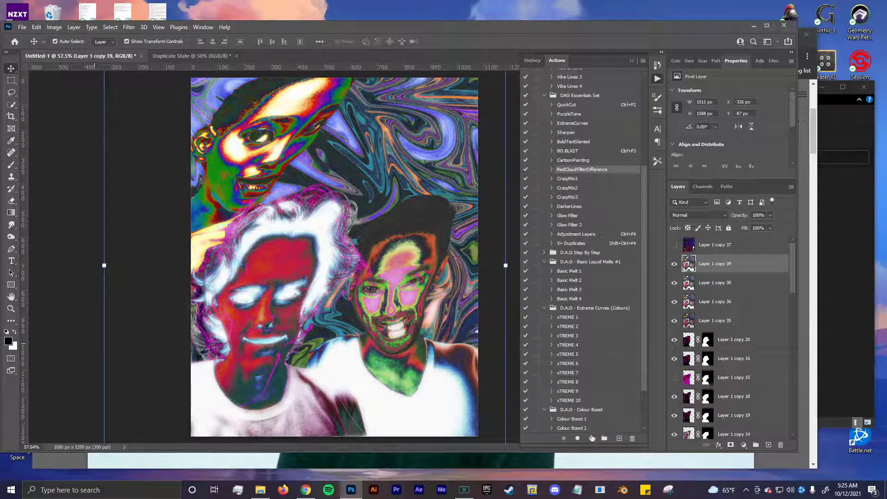
pyautogui.click(592, 438)
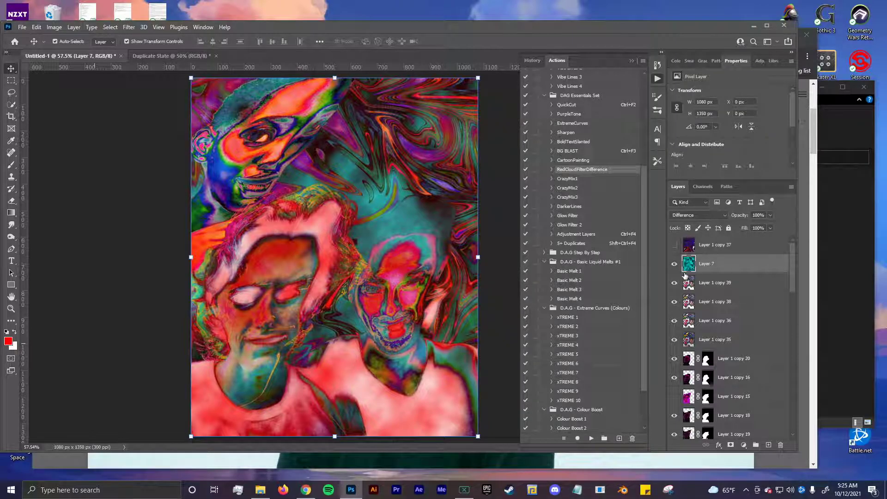
pyautogui.click(674, 264)
pyautogui.click(674, 264)
pyautogui.click(674, 264)
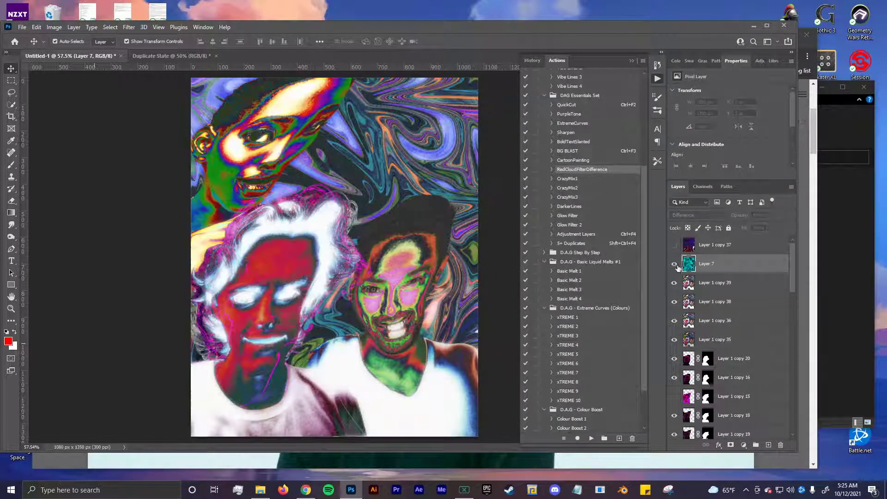
pyautogui.click(675, 264)
pyautogui.click(675, 264)
pyautogui.click(674, 264)
pyautogui.click(674, 264)
# Move Layer 1 copy 8 to the top, apply CartoonPainting, and nudge it up-right.
pyautogui.hotkey('alt', '[')
pyautogui.click(580, 161)
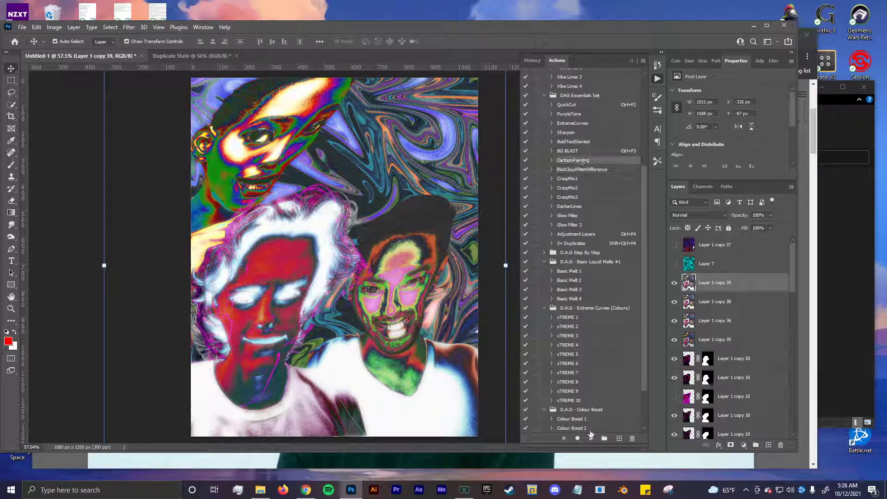
pyautogui.scroll(-5, 794, 381)
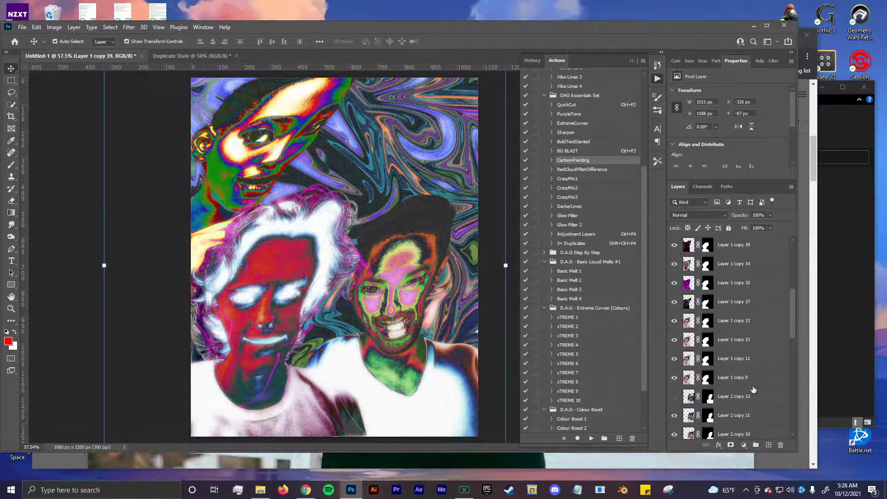
pyautogui.click(731, 378)
pyautogui.hotkey('ctrl', 'shift', ']')
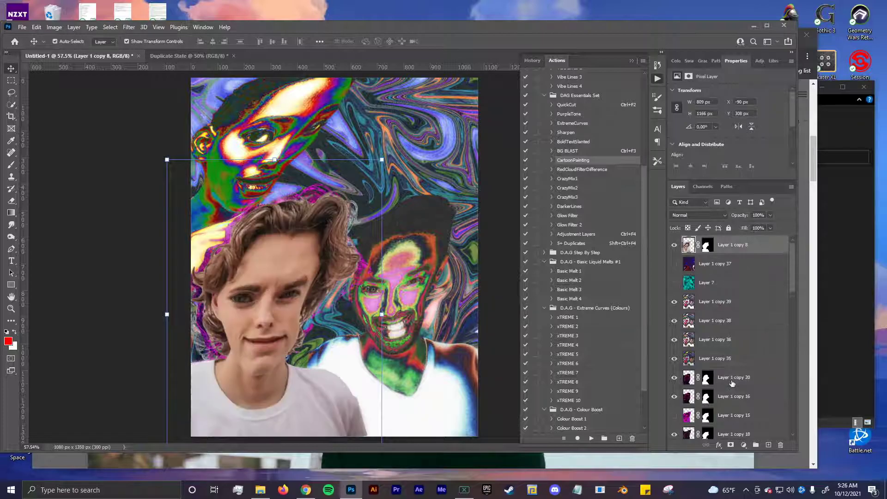
pyautogui.click(590, 439)
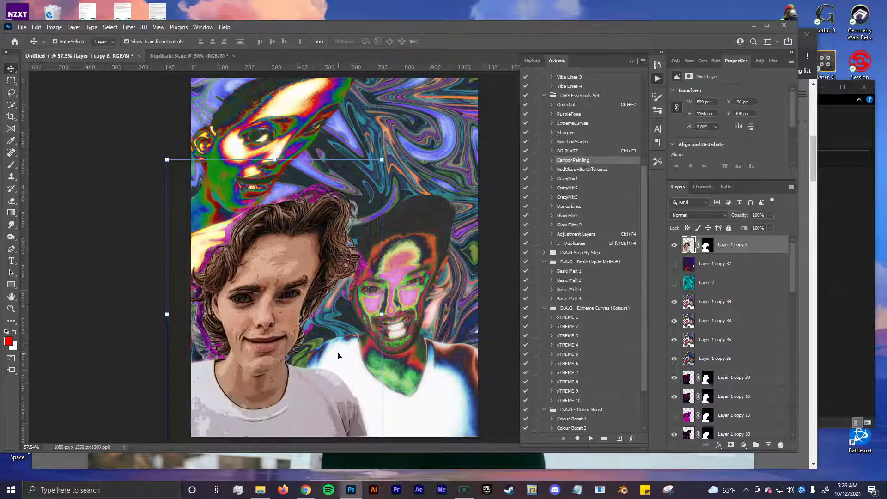
pyautogui.moveTo(253, 322)
pyautogui.mouseDown()
pyautogui.moveTo(266, 319)
pyautogui.moveTo(264, 329)
pyautogui.moveTo(258, 315)
pyautogui.mouseUp()
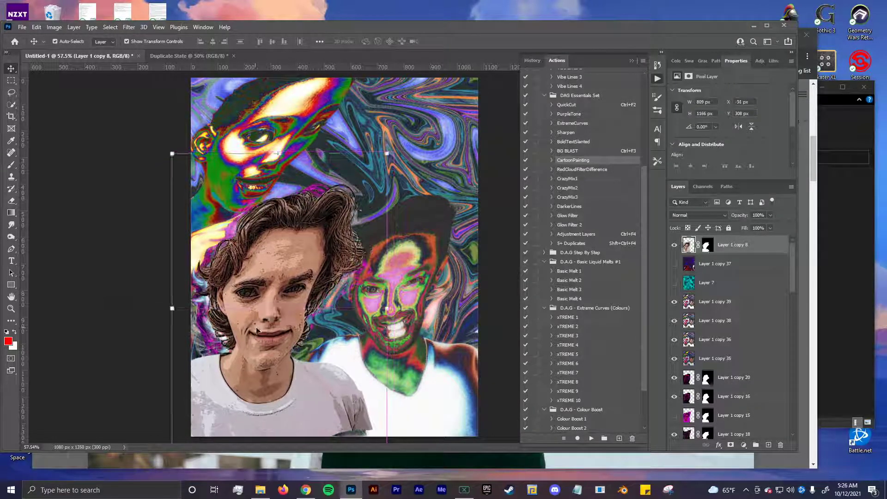
pyautogui.click(551, 151)
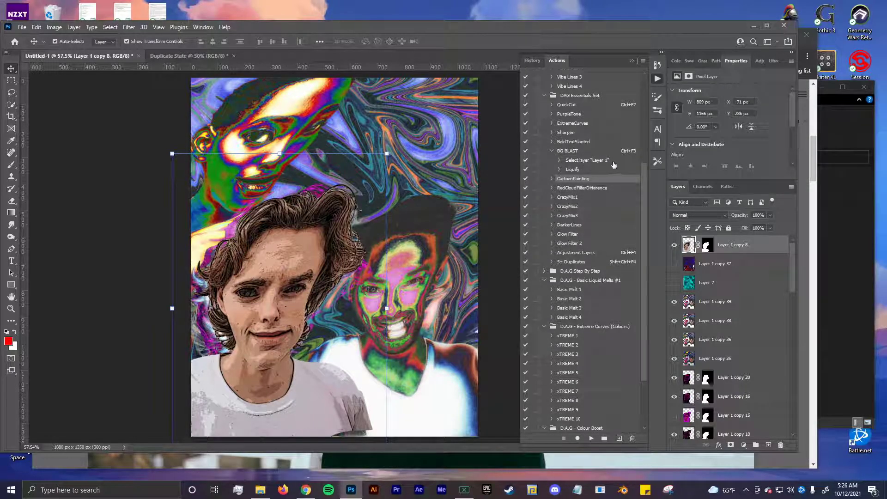
pyautogui.scroll(-10, 753, 436)
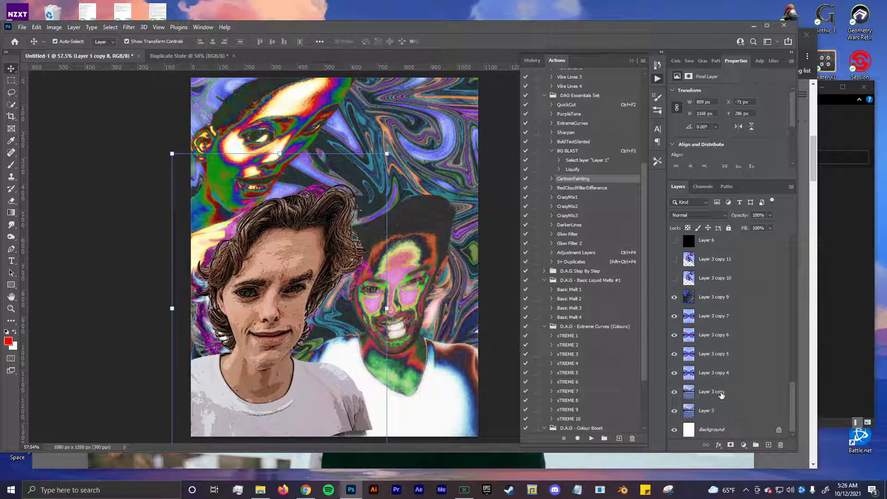
# Apply the BoldTextSlanted action to add the LOREM IPSUM text.
pyautogui.click(552, 151)
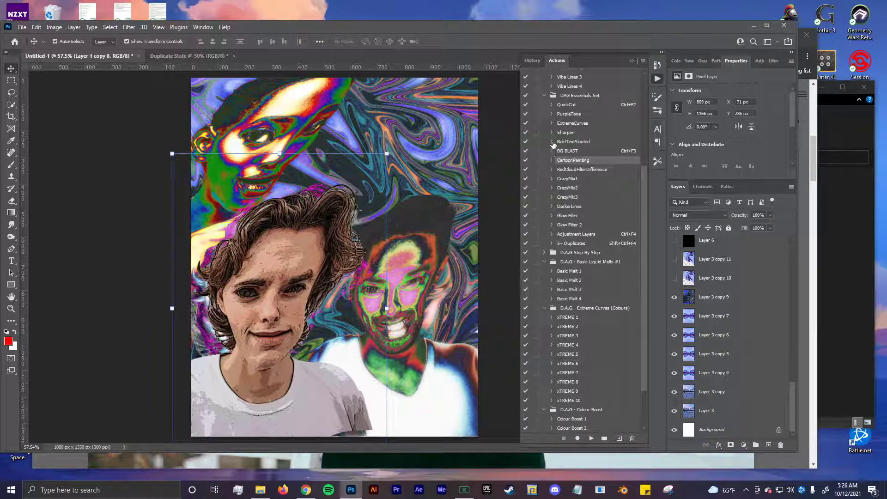
pyautogui.click(552, 142)
pyautogui.click(576, 143)
pyautogui.click(552, 143)
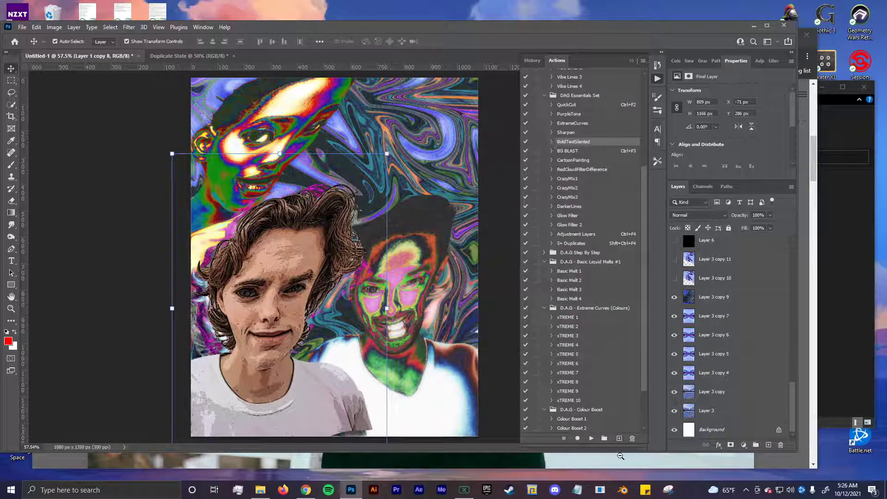
pyautogui.click(619, 438)
pyautogui.press('Escape')
pyautogui.click(591, 438)
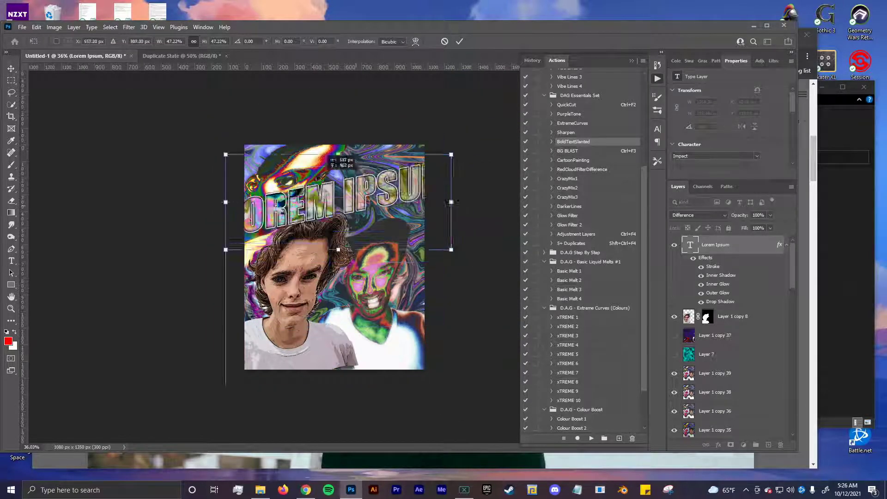
# Scale the LOREM IPSUM text down and move it to the top of the collage.
pyautogui.moveTo(344, 142); pyautogui.dragTo(387, 218)
pyautogui.press('Return')
pyautogui.click(476, 223)
pyautogui.scroll(3, 491, 174)
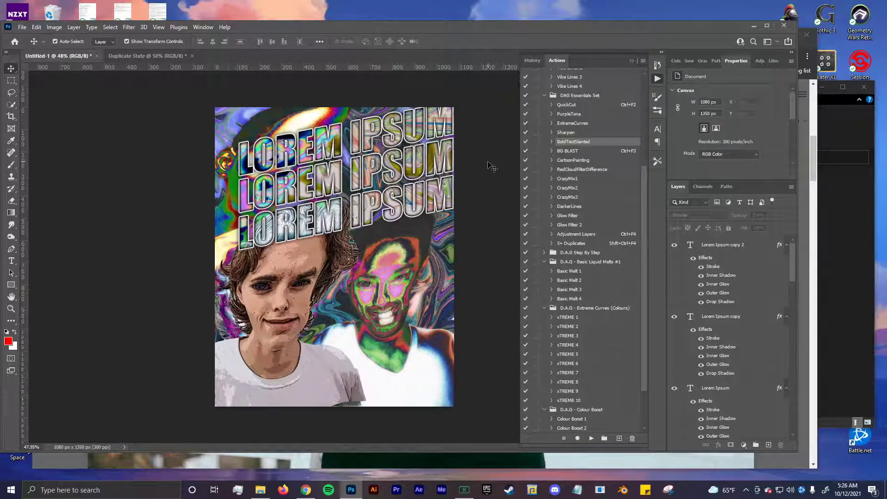
pyautogui.click(569, 134)
pyautogui.click(378, 329)
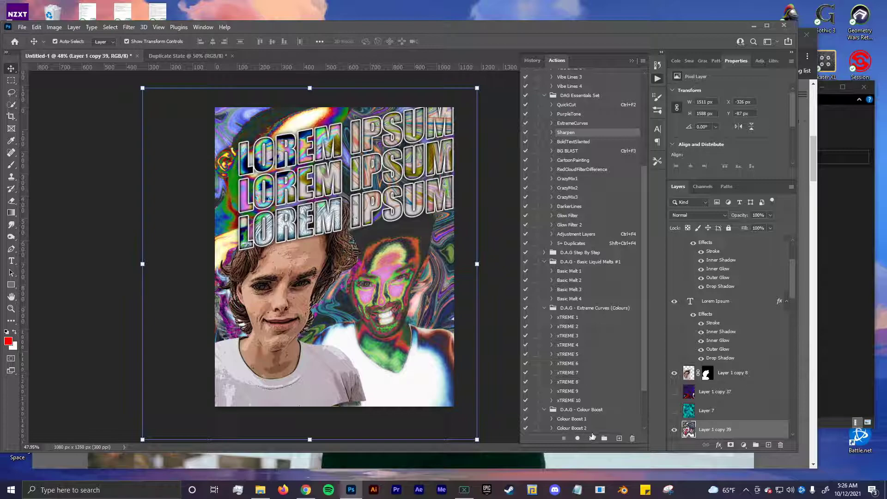
# Apply ExtremeCurves to recolour the portrait in rainbow tones.
pyautogui.click(552, 134)
pyautogui.click(558, 142)
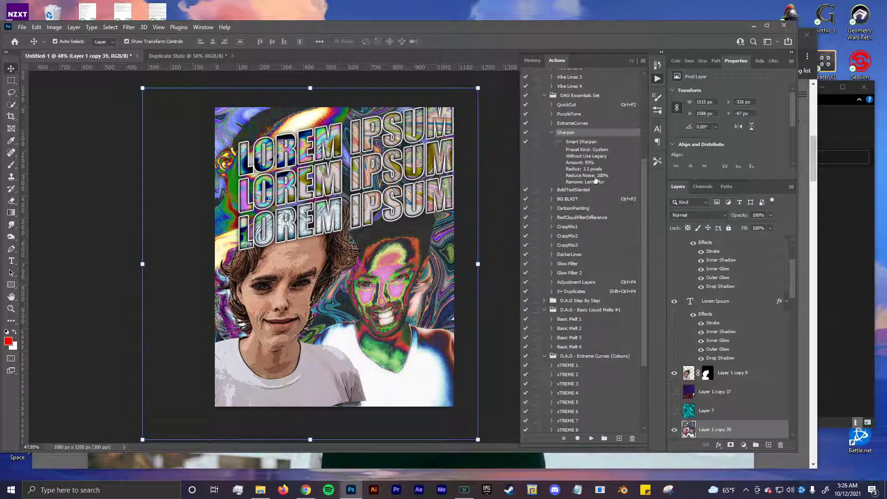
pyautogui.click(553, 133)
pyautogui.click(566, 124)
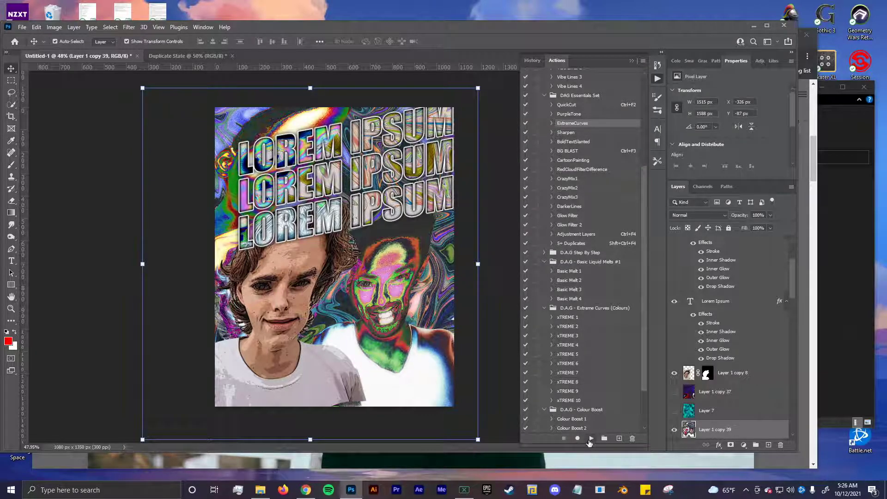
pyautogui.click(587, 439)
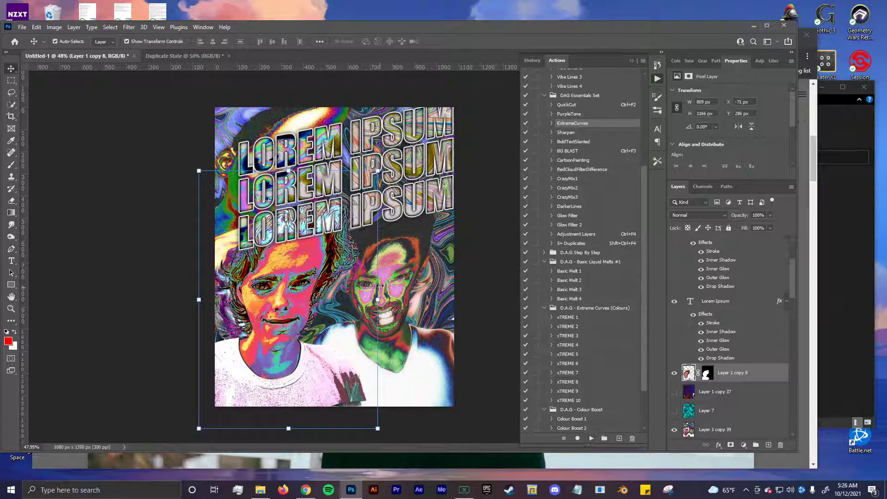
pyautogui.click(463, 274)
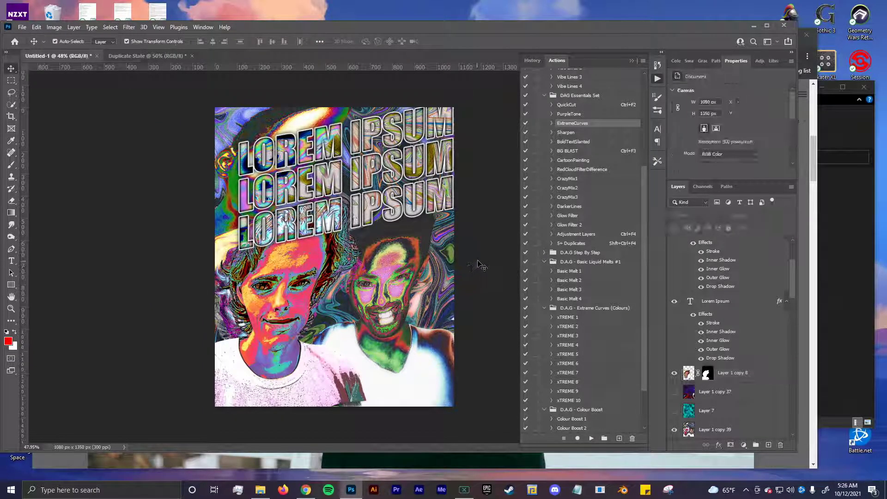
# Select the top Lorem Ipsum copy 2 layer and flatten the collage with Ctrl+Shift+E.
pyautogui.click(581, 115)
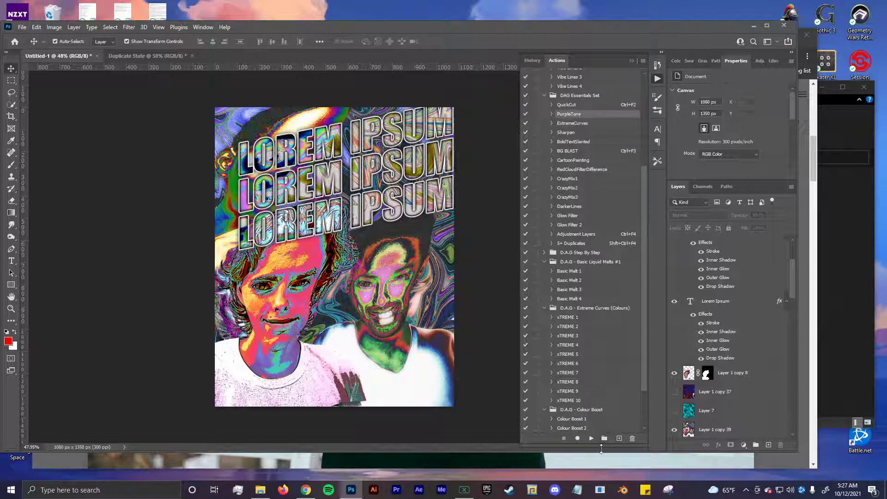
pyautogui.scroll(3, 732, 321)
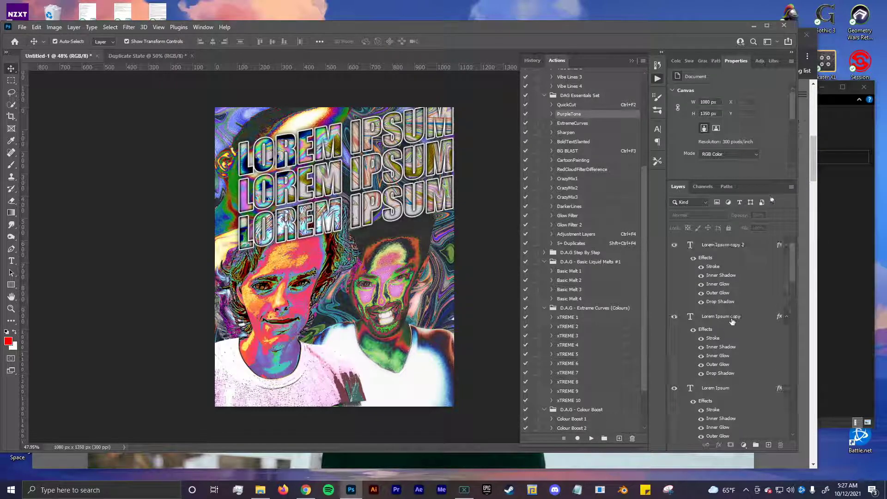
pyautogui.click(740, 247)
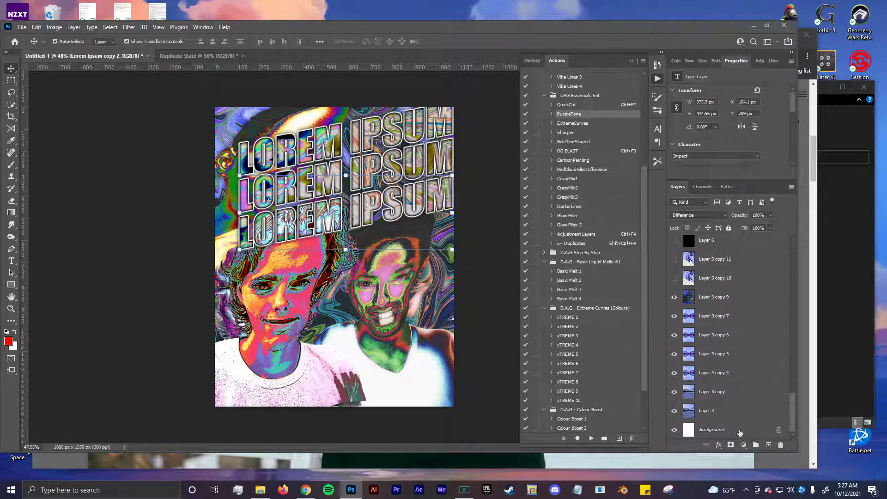
pyautogui.hotkey('ctrl', 'shift', 'e')
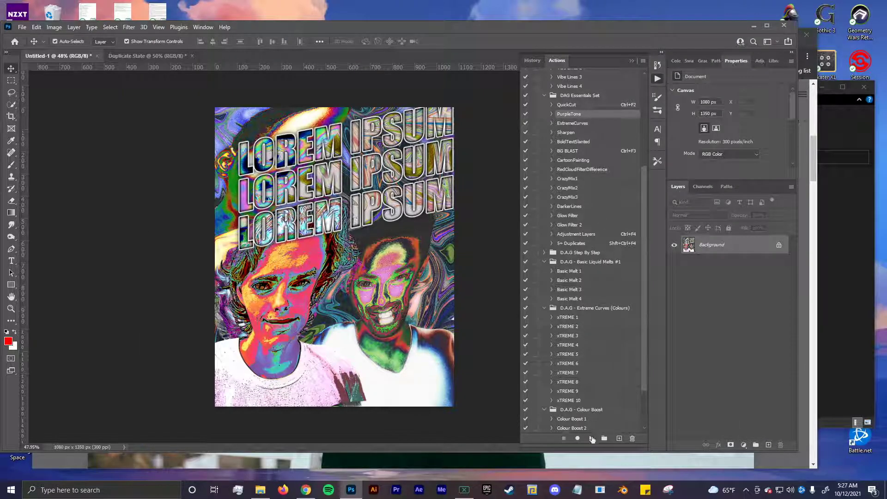
# Try the PurpleTone tint on the image and undo it.
pyautogui.click(592, 438)
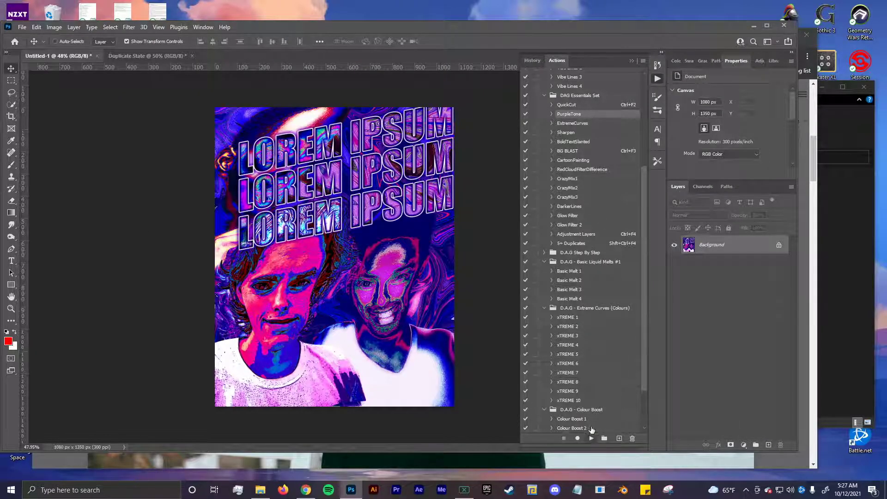
pyautogui.hotkey('ctrl', 'z')
pyautogui.click(567, 104)
pyautogui.scroll(4, 563, 144)
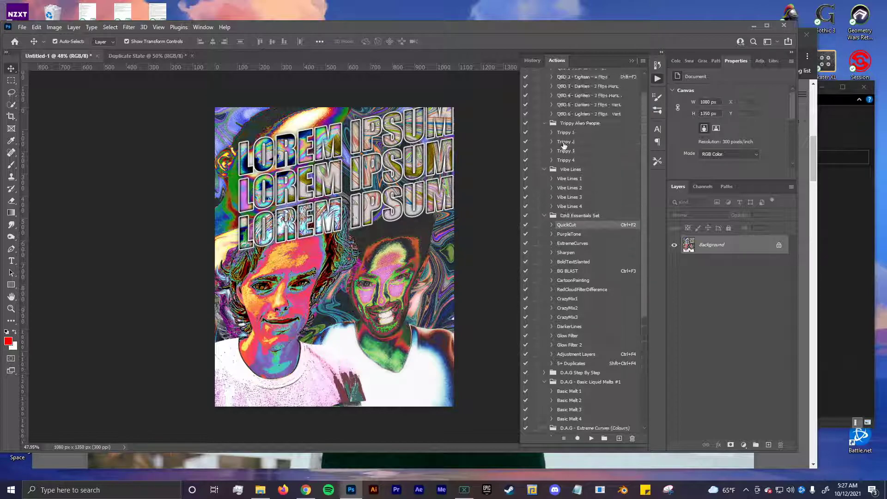
# Apply the Vibe Lines 3 and Vibe Lines 2 actions to the image.
pyautogui.click(562, 198)
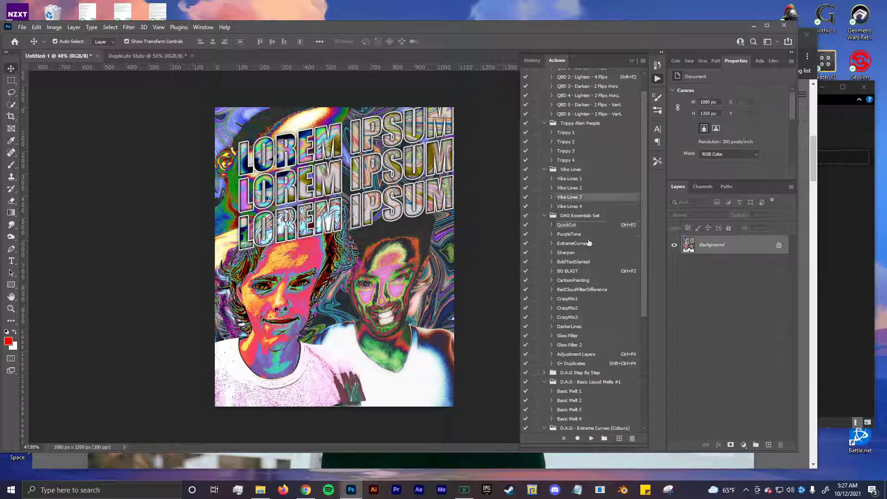
pyautogui.click(589, 439)
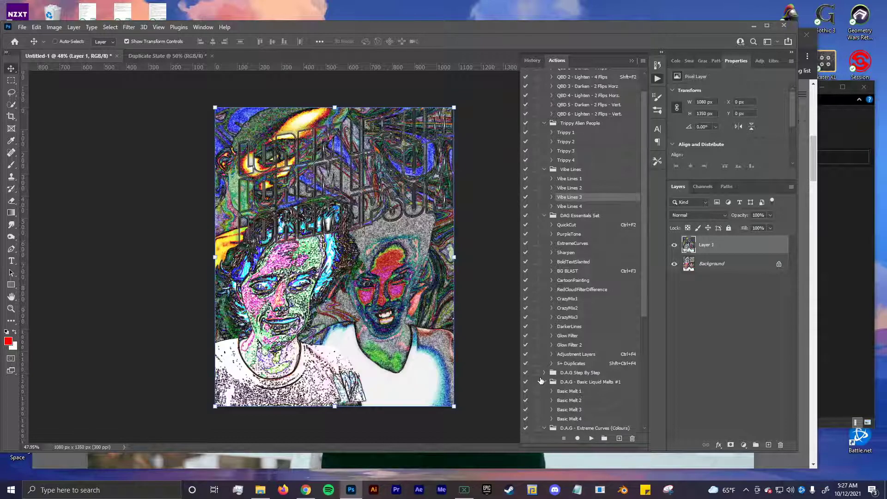
pyautogui.click(565, 187)
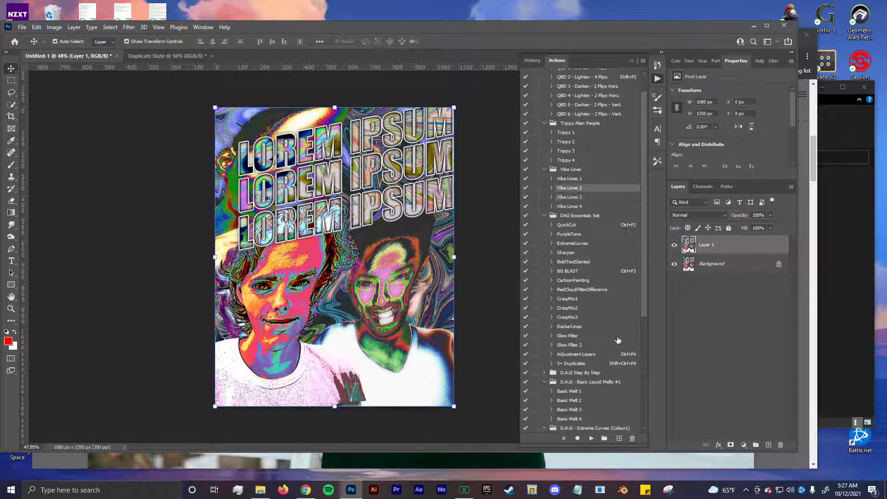
pyautogui.click(592, 439)
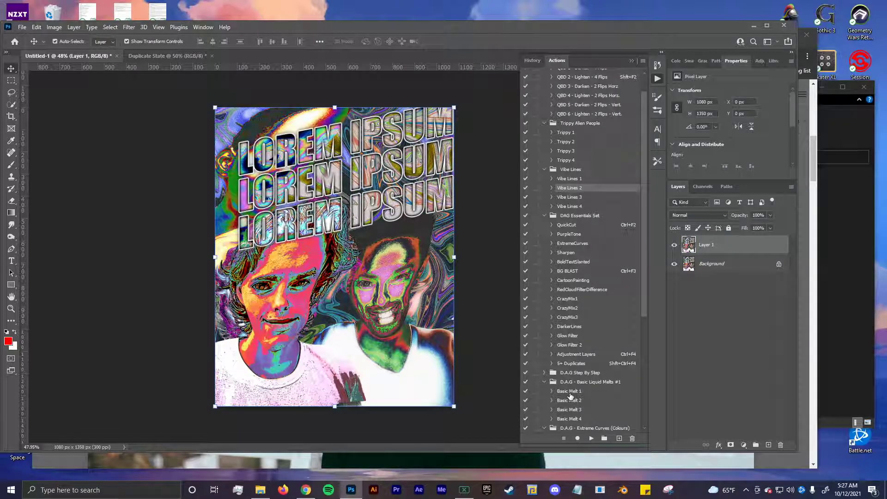
pyautogui.scroll(-6, 573, 393)
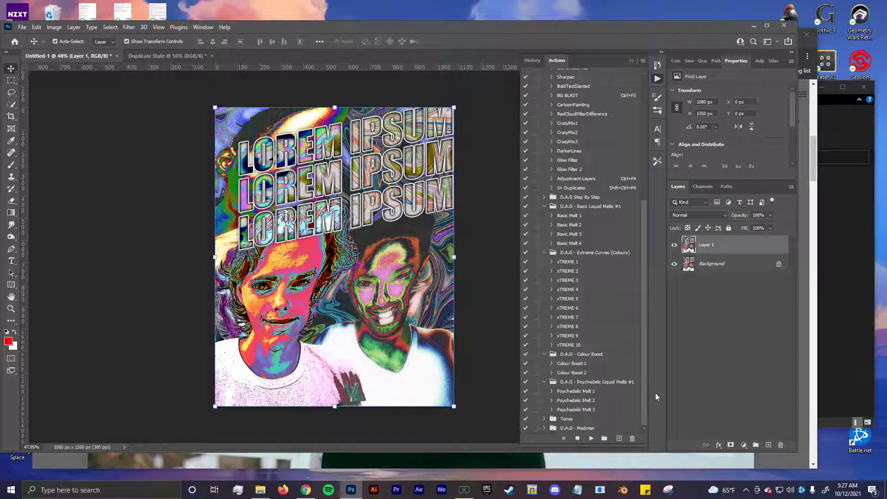
pyautogui.moveTo(645, 392); pyautogui.dragTo(631, 326)
# Open D.A.G Overlay Textures in File Explorer and move the window right beside the canvas.
pyautogui.scroll(-5, 617, 312)
pyautogui.click(261, 490)
pyautogui.doubleClick(497, 209)
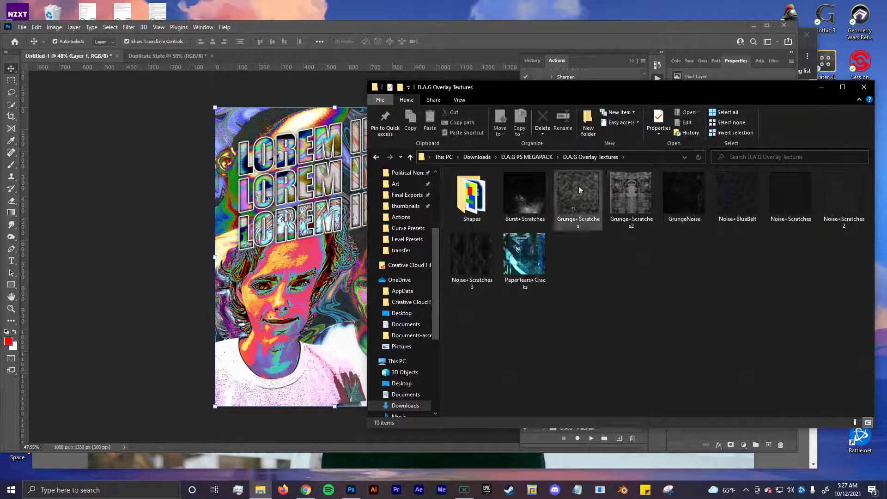
pyautogui.moveTo(591, 87); pyautogui.dragTo(702, 64)
# Place Burst+Scratches over the whole canvas, scaled up, in Difference blend mode.
pyautogui.moveTo(631, 165); pyautogui.dragTo(379, 224)
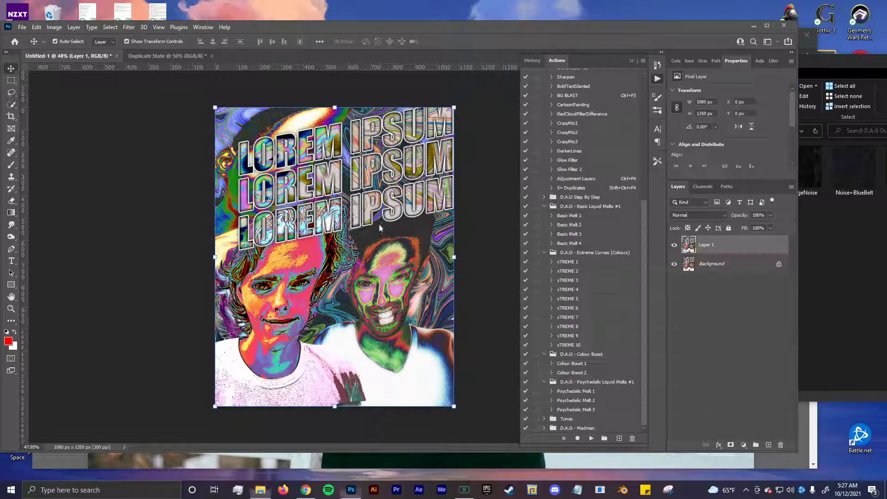
pyautogui.moveTo(455, 258); pyautogui.dragTo(511, 255)
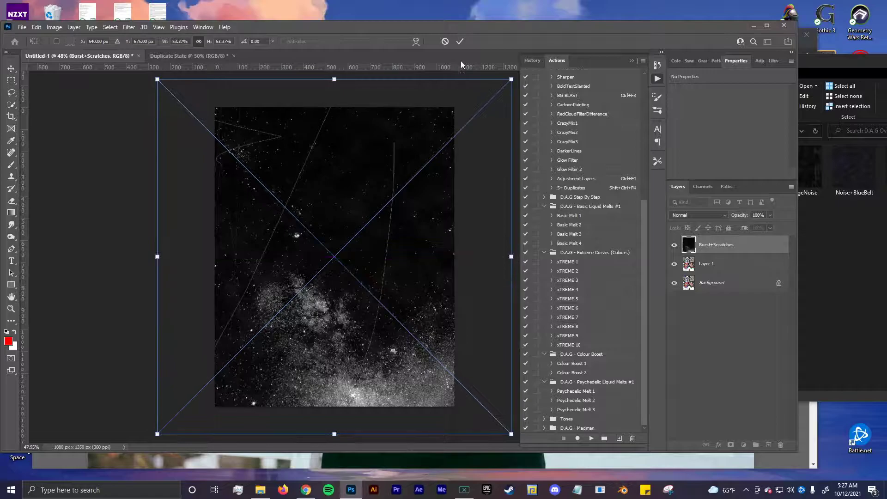
pyautogui.click(460, 41)
pyautogui.click(678, 217)
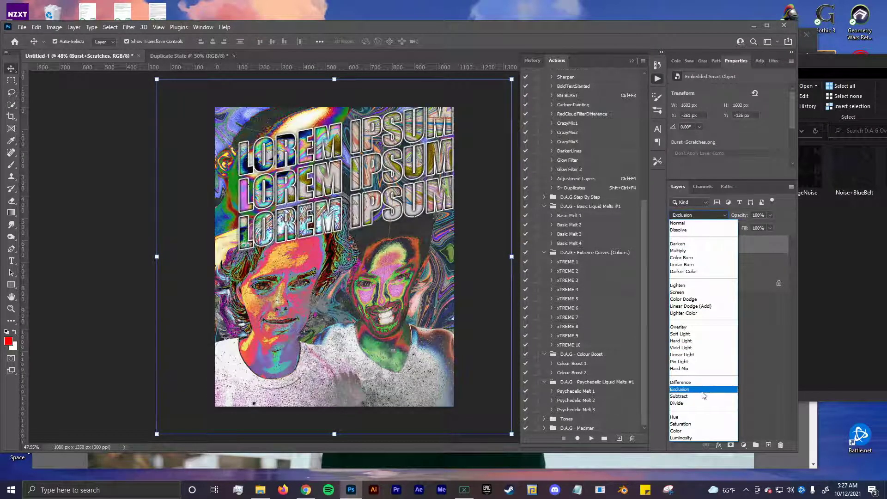
pyautogui.click(701, 387)
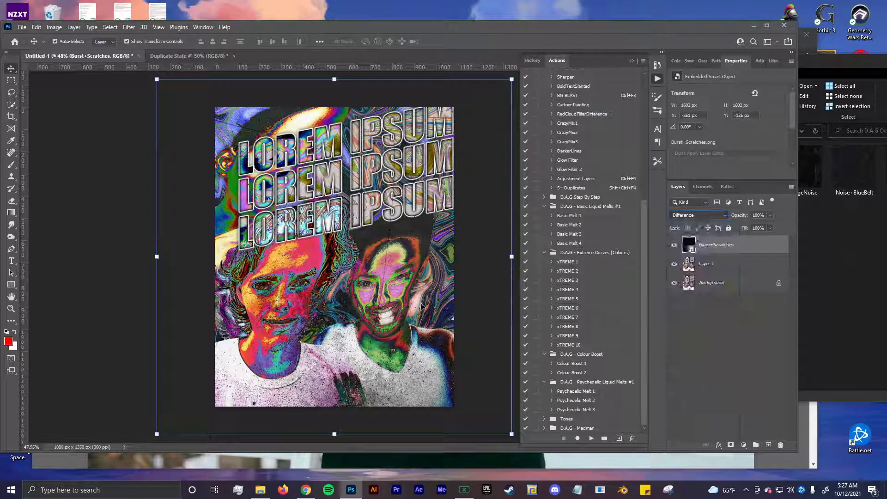
pyautogui.moveTo(419, 307)
pyautogui.mouseDown()
pyautogui.moveTo(423, 347)
pyautogui.moveTo(411, 321)
pyautogui.mouseUp()
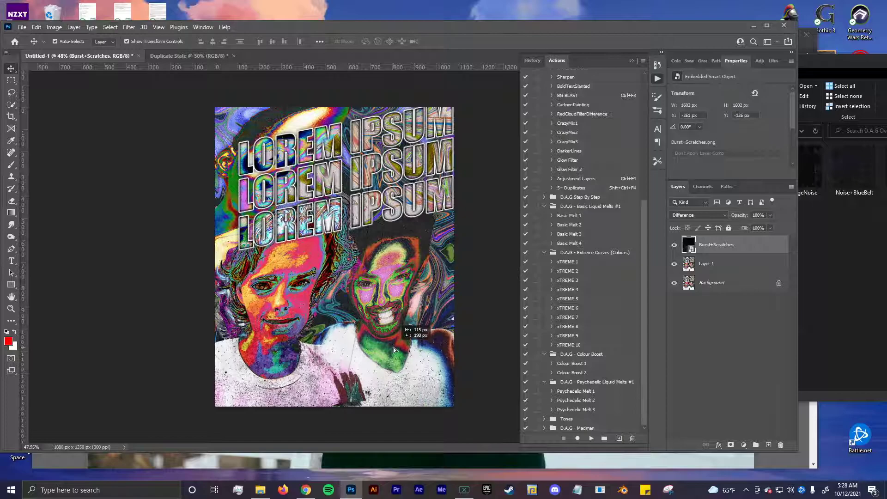
# Delete Burst+Scratches, then trial Grunge+Scratches scaled up in Screen mode and delete it.
pyautogui.press('Delete')
pyautogui.click(262, 493)
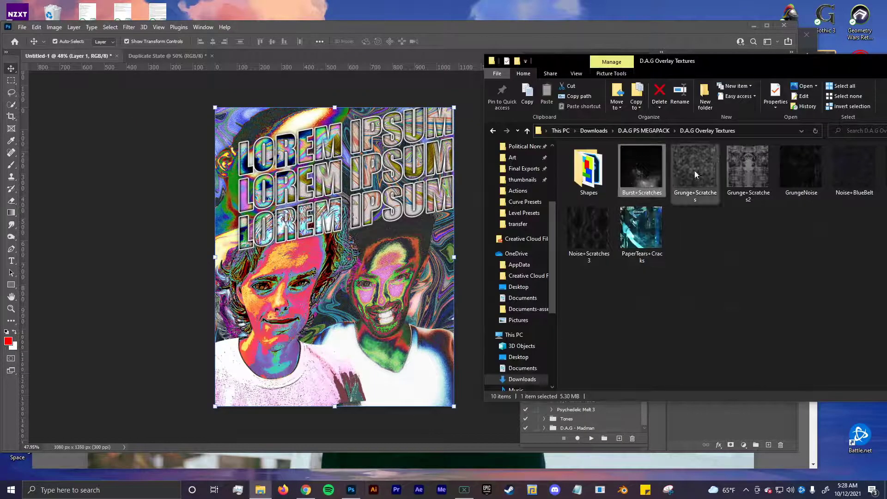
pyautogui.moveTo(695, 172); pyautogui.dragTo(455, 195)
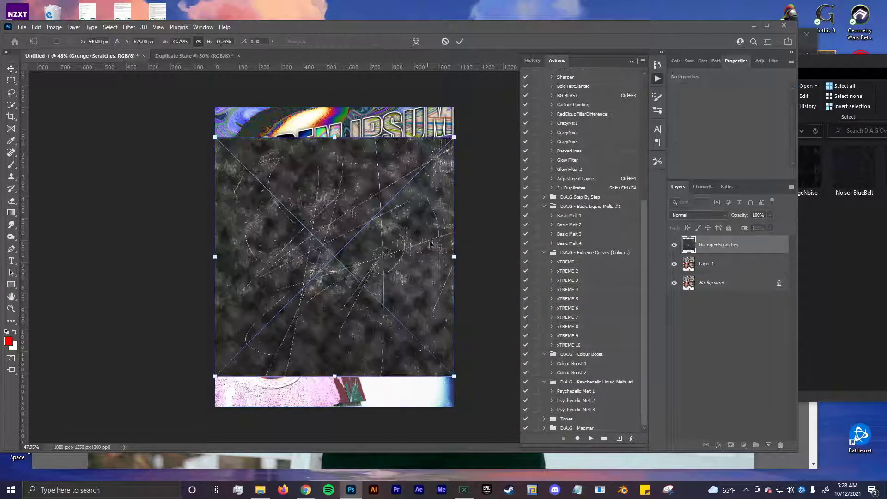
pyautogui.moveTo(463, 254); pyautogui.dragTo(505, 258)
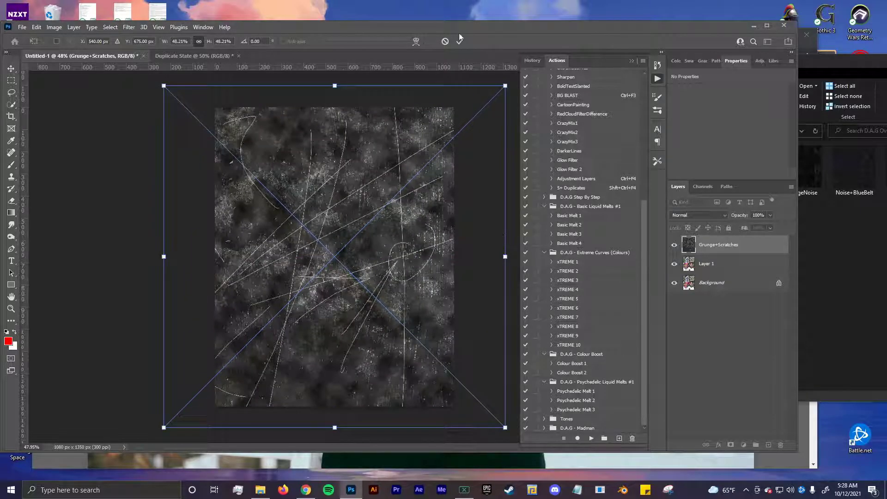
pyautogui.press('Return')
pyautogui.click(702, 215)
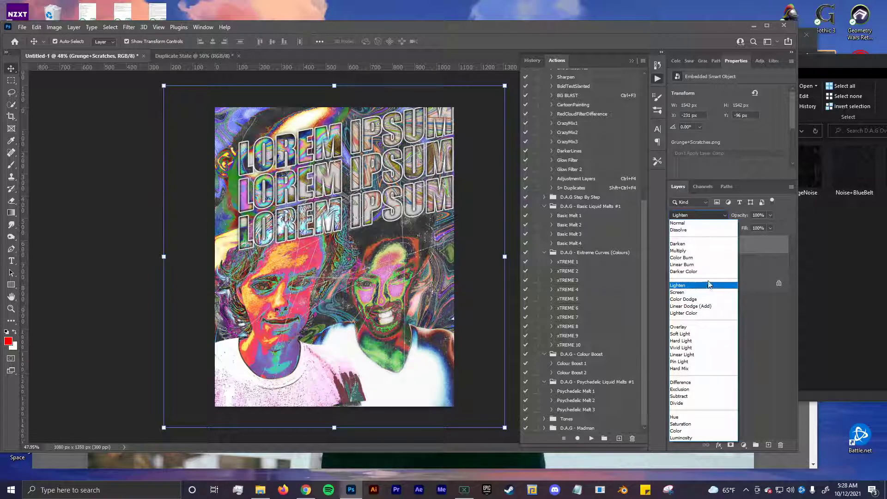
pyautogui.press('Down')
pyautogui.press('Up')
pyautogui.press('Up')
pyautogui.press('Down')
pyautogui.press('Down')
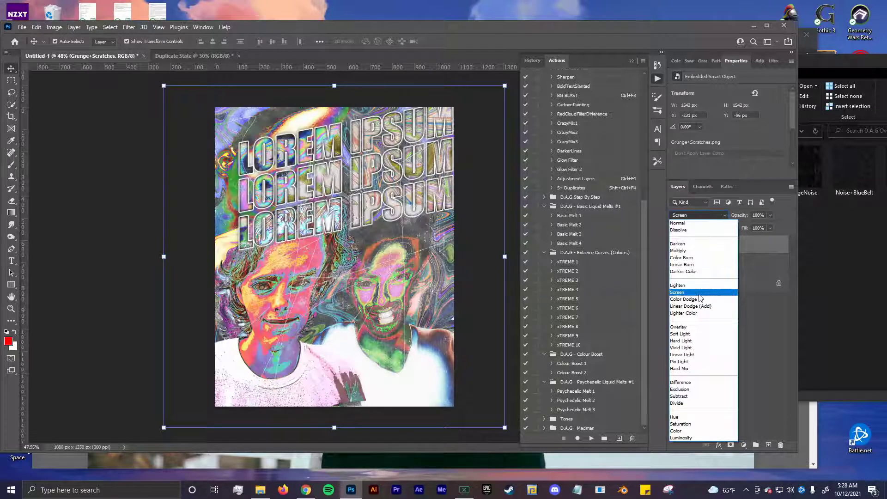
pyautogui.press('Return')
pyautogui.moveTo(325, 323); pyautogui.dragTo(293, 316)
pyautogui.press('Delete')
# Place Grunge+Scratches2 enlarged over the collage in Pin Light blend mode.
pyautogui.click(260, 490)
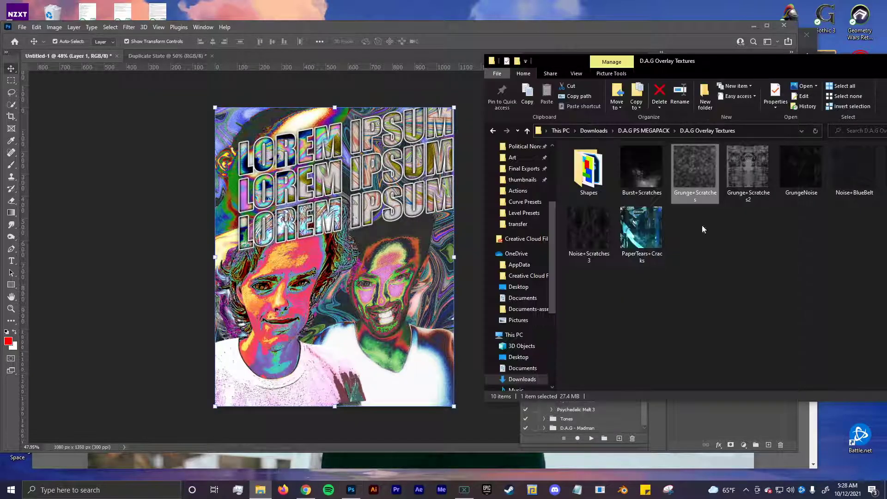
pyautogui.moveTo(756, 172); pyautogui.dragTo(509, 256)
pyautogui.click(458, 42)
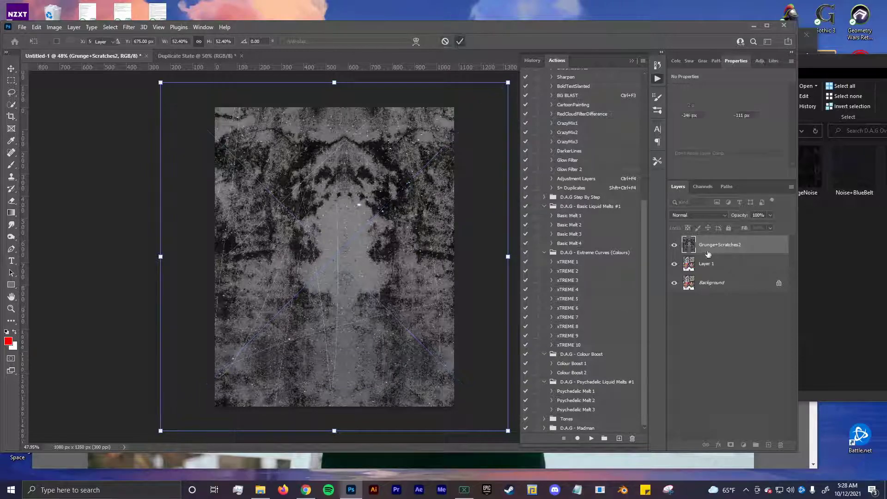
pyautogui.click(684, 214)
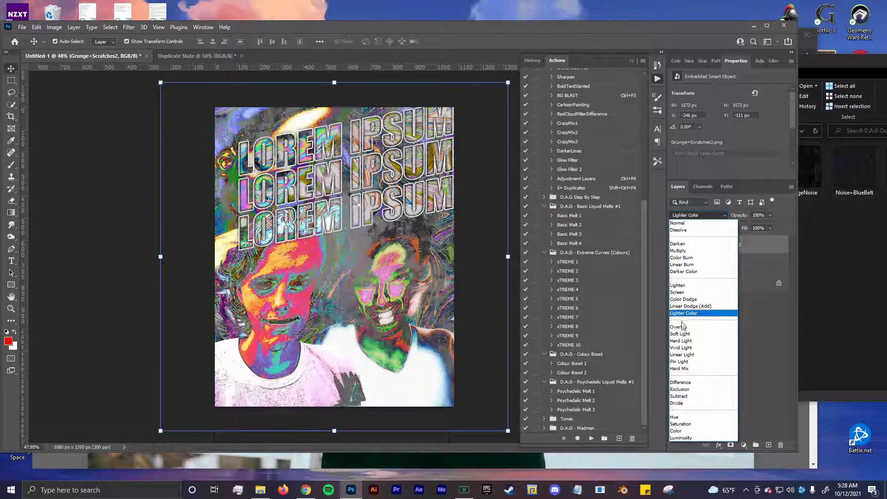
pyautogui.click(684, 362)
pyautogui.moveTo(289, 338); pyautogui.dragTo(360, 346)
# Delete Grunge+Scratches2 and place GrungeNoise scaled to cover the canvas.
pyautogui.press('Delete')
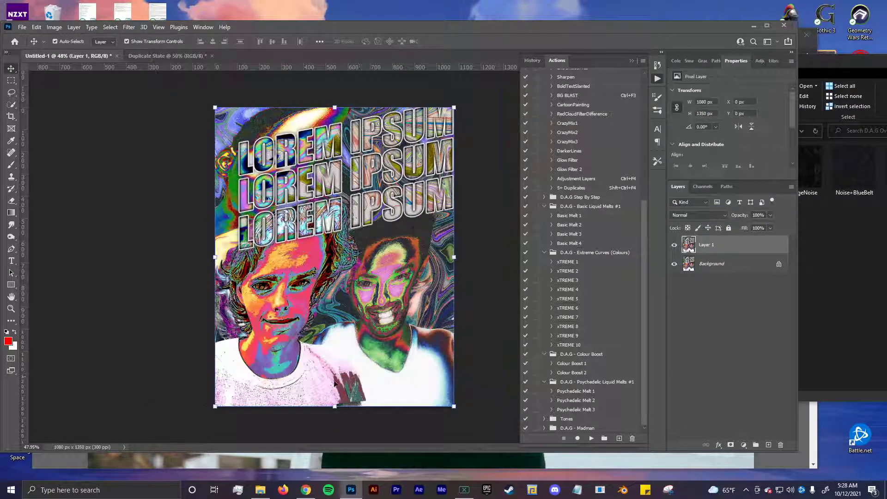
pyautogui.click(260, 490)
pyautogui.moveTo(789, 64); pyautogui.dragTo(728, 63)
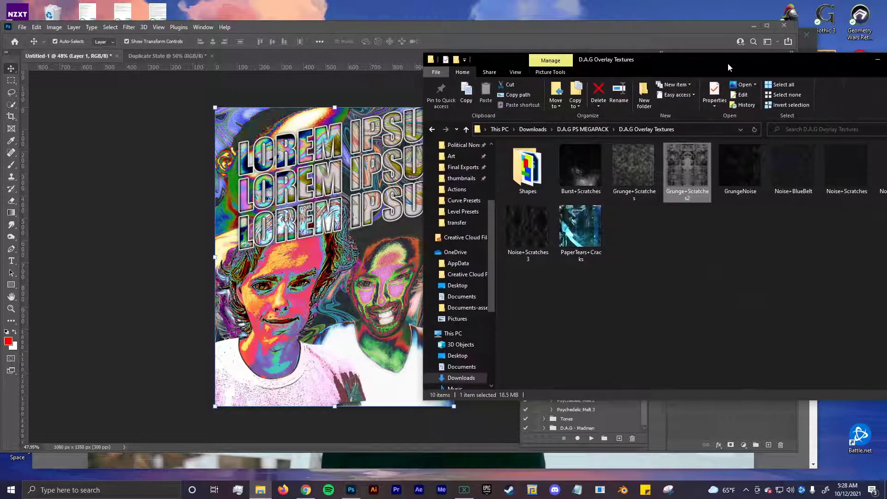
pyautogui.moveTo(744, 171); pyautogui.dragTo(324, 231)
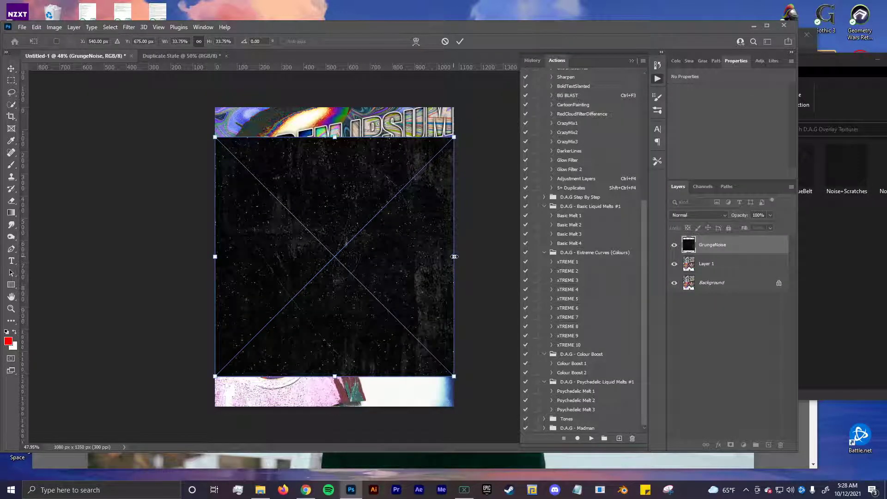
pyautogui.moveTo(454, 257); pyautogui.dragTo(503, 257)
pyautogui.click(460, 42)
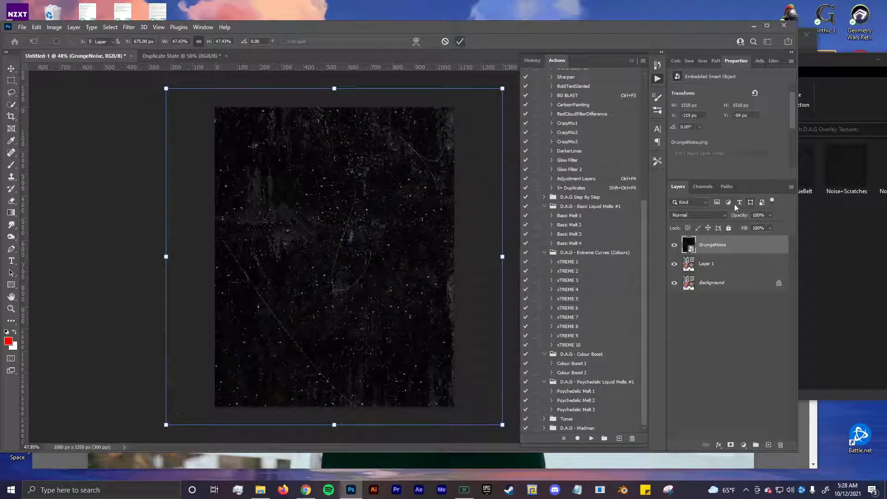
# Preview GrungeNoise blend modes, keep Normal, then discard the texture.
pyautogui.click(689, 215)
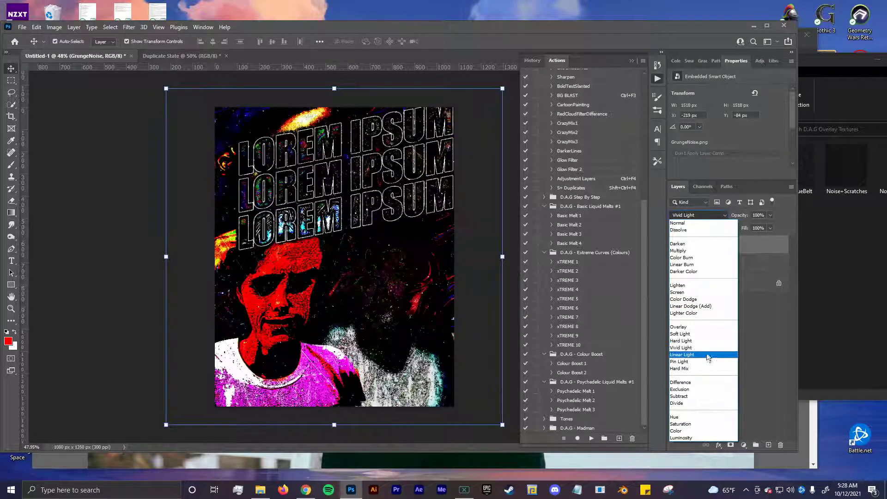
pyautogui.click(295, 366)
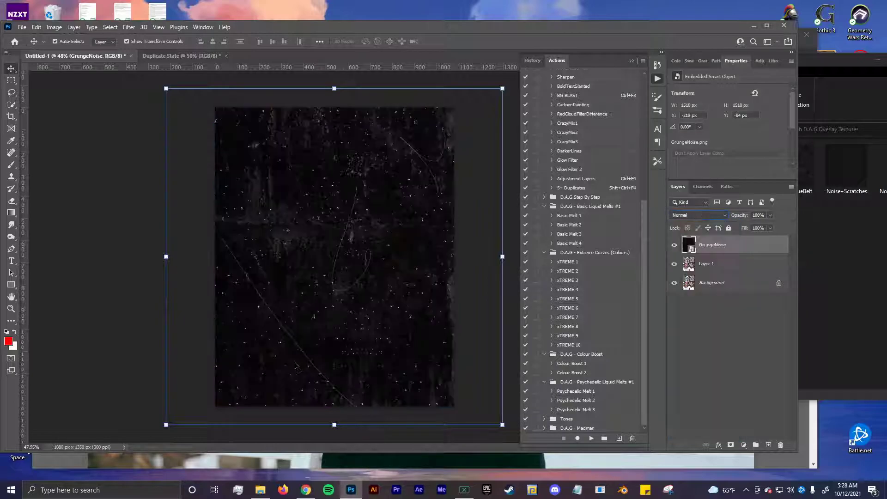
pyautogui.moveTo(298, 305); pyautogui.dragTo(297, 287)
pyautogui.press('Escape')
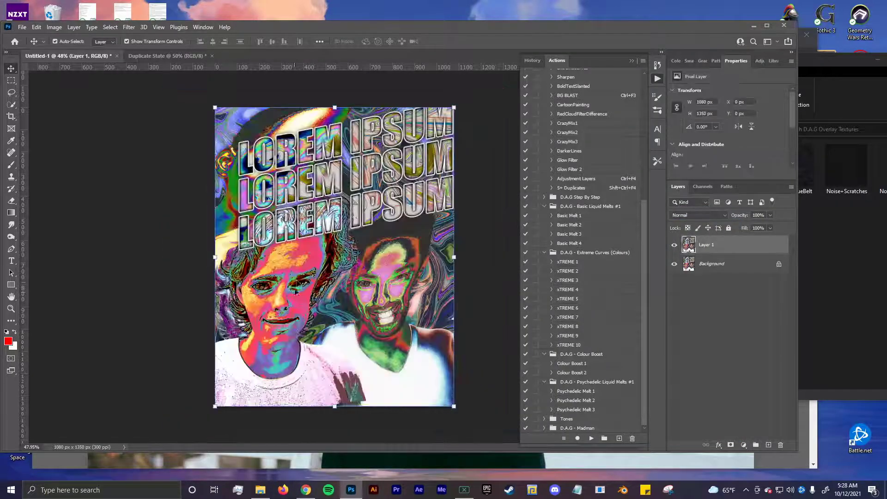
pyautogui.moveTo(261, 495)
# Arrange the D.A.G Overlay Textures folder window beside the Photoshop document.
pyautogui.click(308, 492)
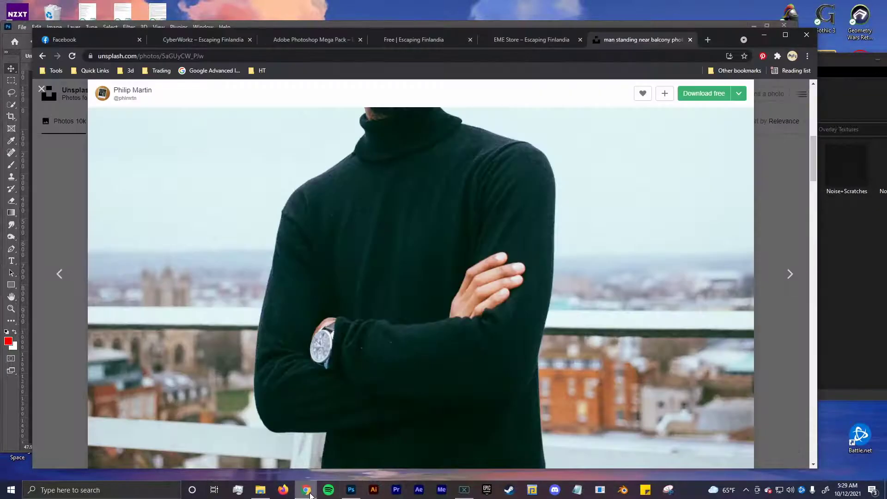
pyautogui.click(260, 491)
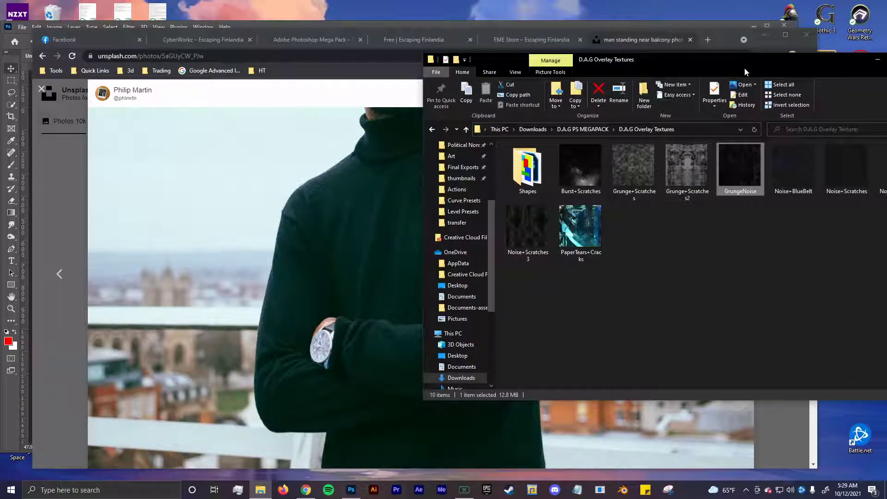
pyautogui.moveTo(745, 68); pyautogui.dragTo(664, 61)
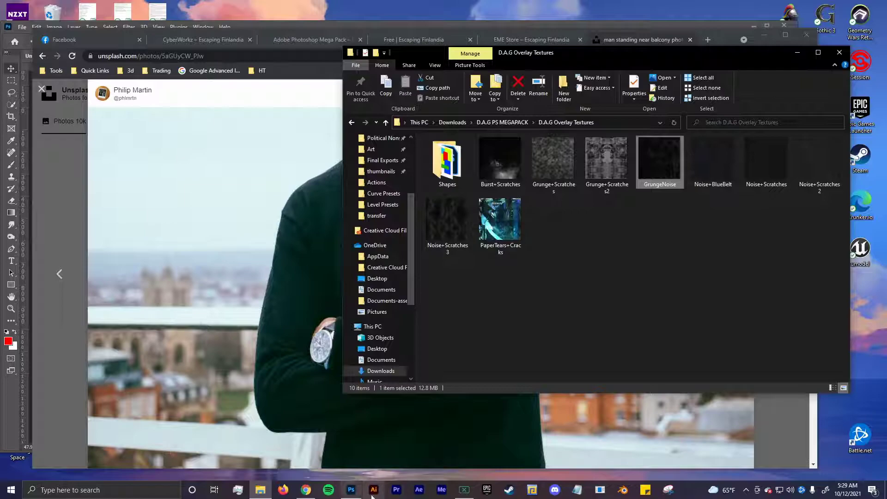
pyautogui.click(351, 490)
pyautogui.click(260, 490)
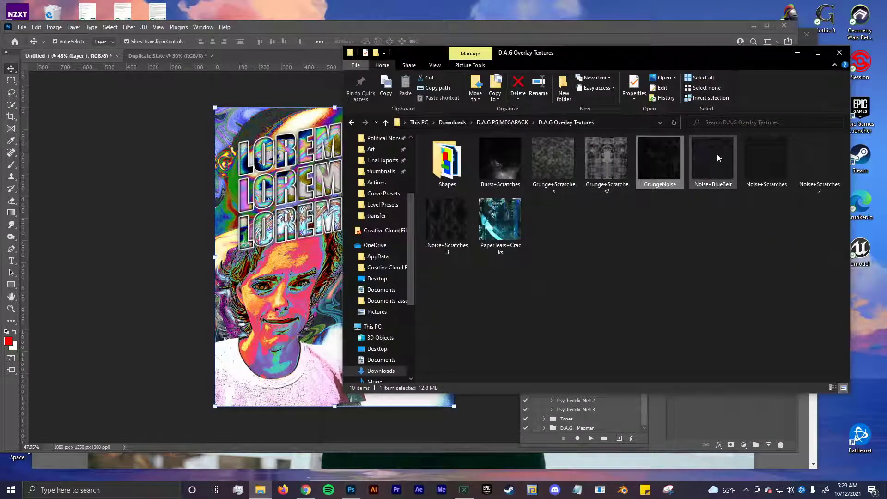
# Place the Noise+BlueBelt texture, scale it across the canvas, and blend it in Difference.
pyautogui.moveTo(718, 158); pyautogui.dragTo(259, 266)
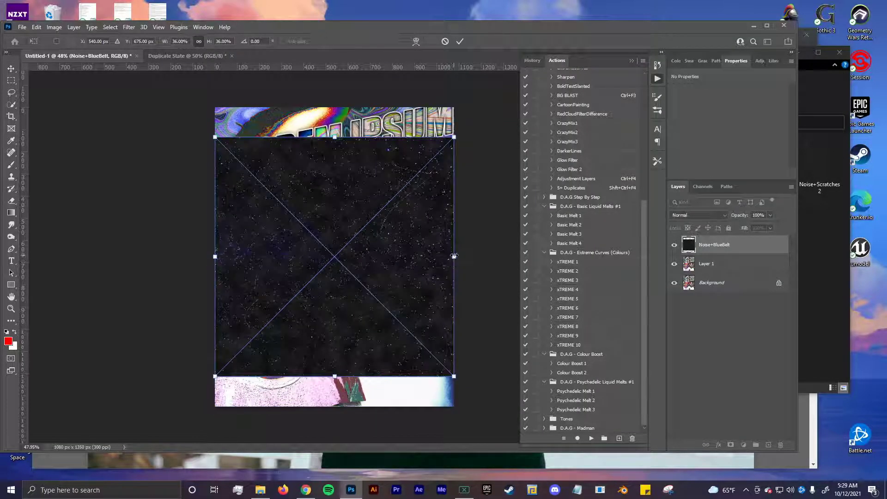
pyautogui.moveTo(454, 256); pyautogui.dragTo(510, 256)
pyautogui.click(461, 42)
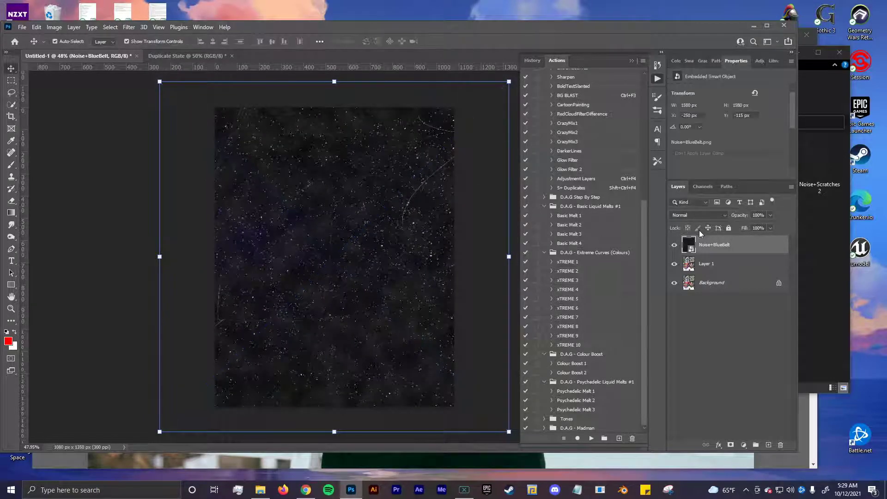
pyautogui.click(695, 217)
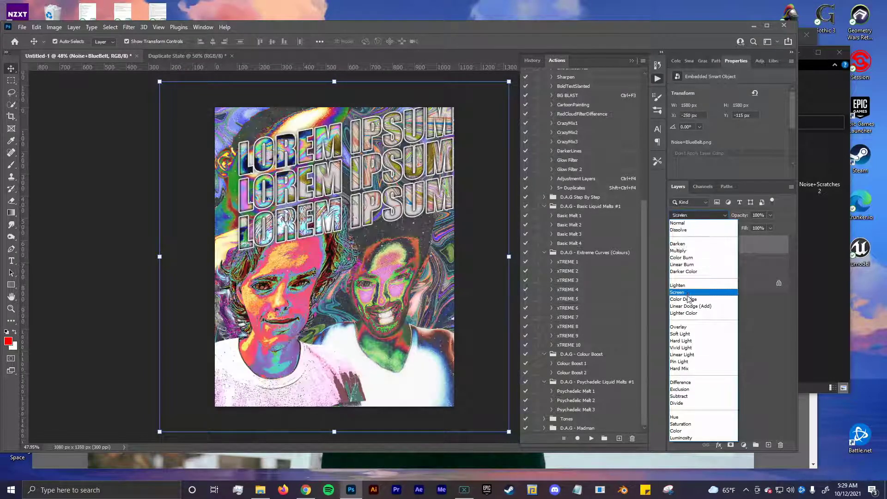
pyautogui.click(705, 383)
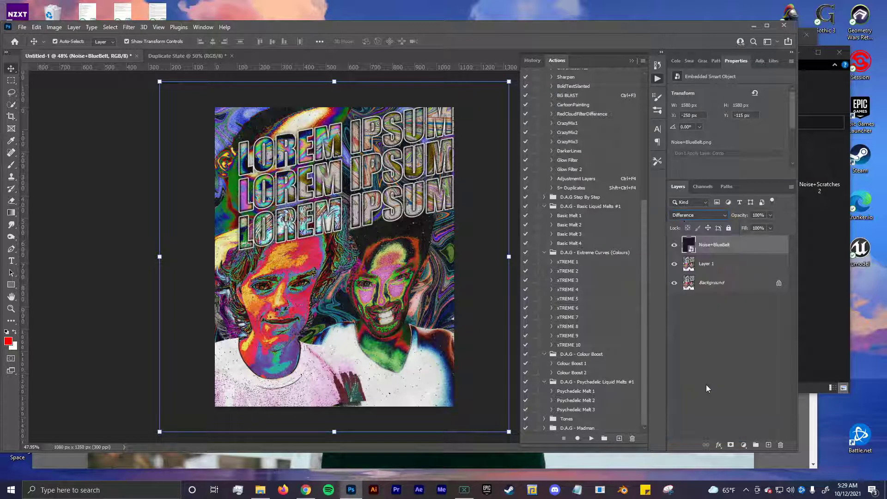
# Nudge the Noise+BlueBelt layer, then delete it.
pyautogui.moveTo(405, 342); pyautogui.dragTo(405, 341)
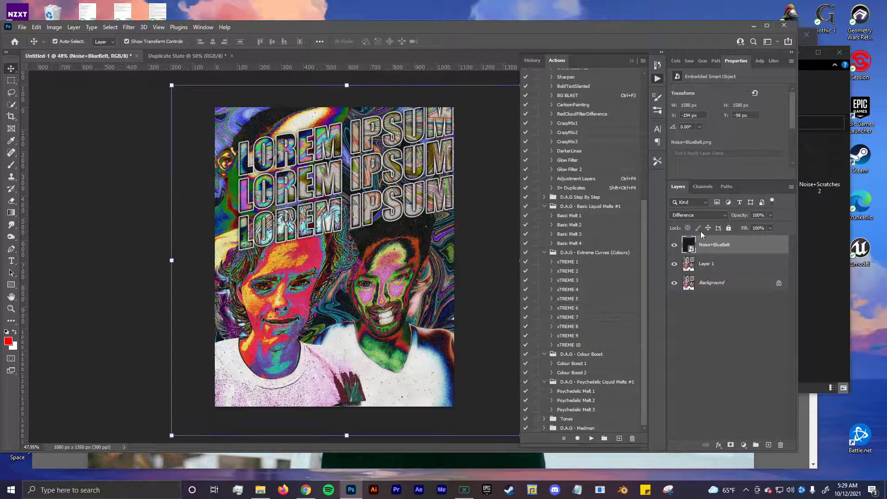
pyautogui.click(678, 245)
pyautogui.press('Delete')
# Try the Noise+Scratches texture in Difference mode, then delete it.
pyautogui.click(260, 490)
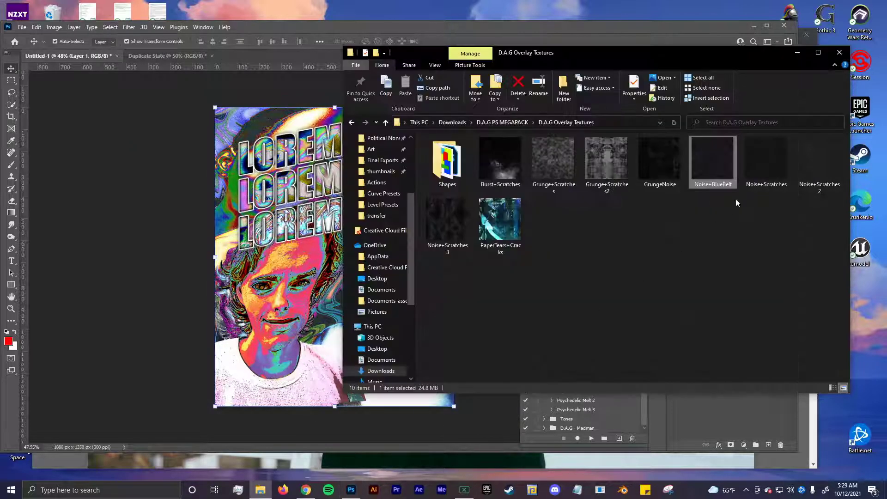
pyautogui.moveTo(767, 160); pyautogui.dragTo(538, 245)
pyautogui.press('Return')
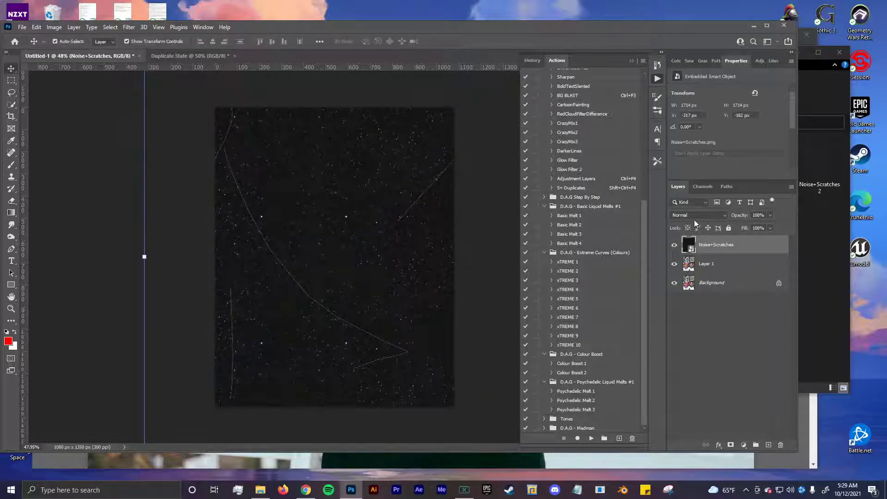
pyautogui.click(697, 216)
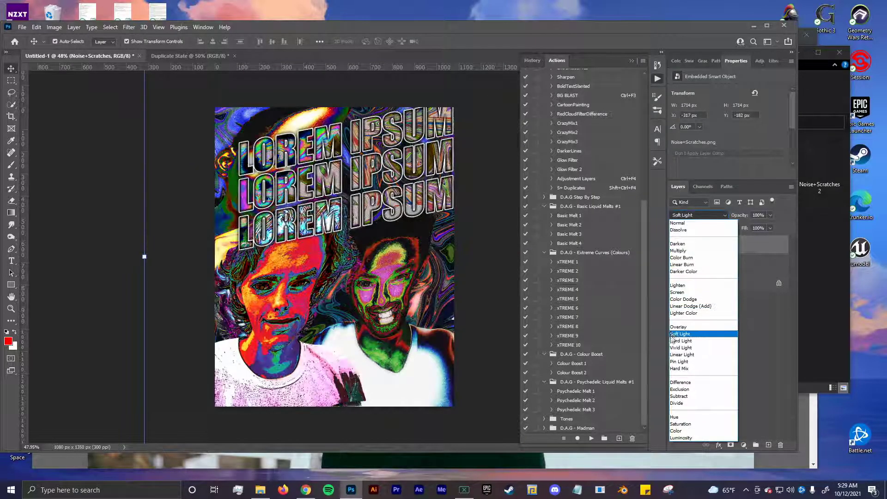
pyautogui.click(678, 382)
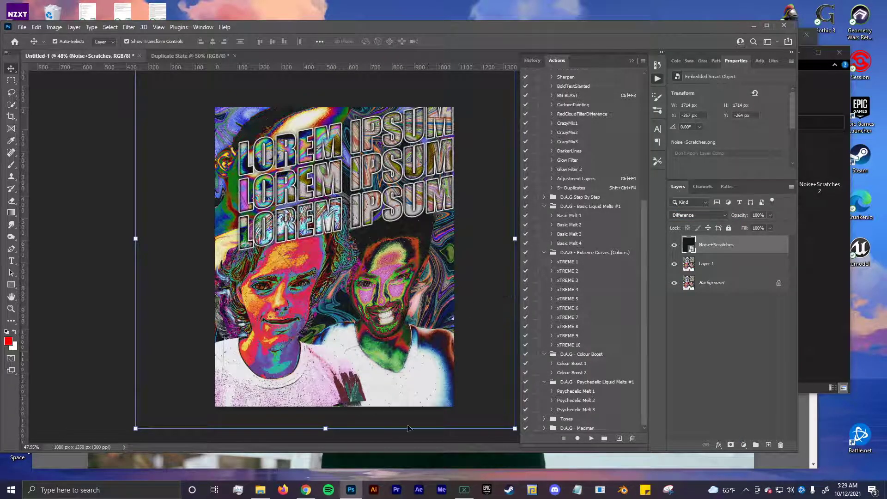
pyautogui.press('Delete')
# Place Noise+Scratches2 in Difference mode, shift it, then delete that layer too.
pyautogui.click(260, 490)
pyautogui.click(351, 490)
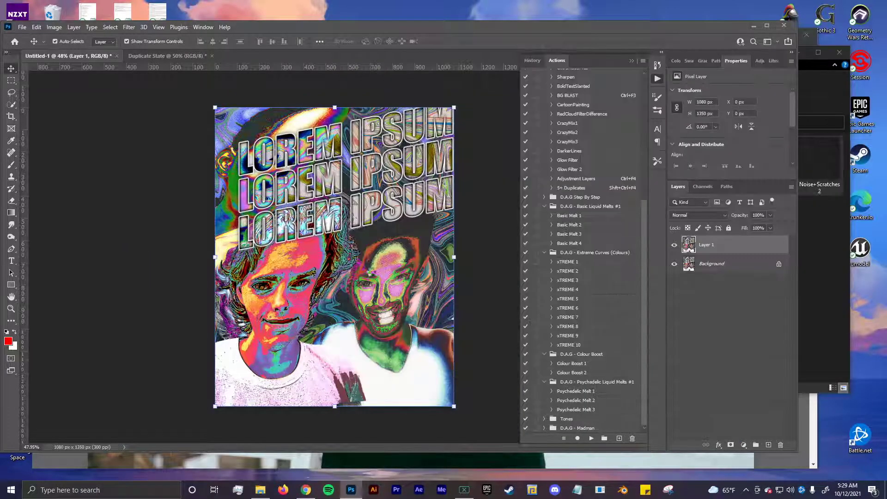
pyautogui.moveTo(351, 489); pyautogui.dragTo(304, 245)
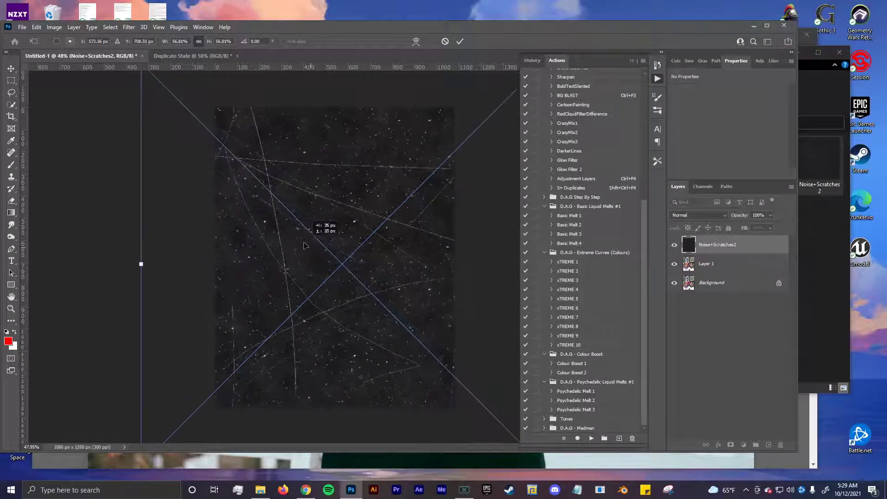
pyautogui.click(460, 41)
pyautogui.click(697, 215)
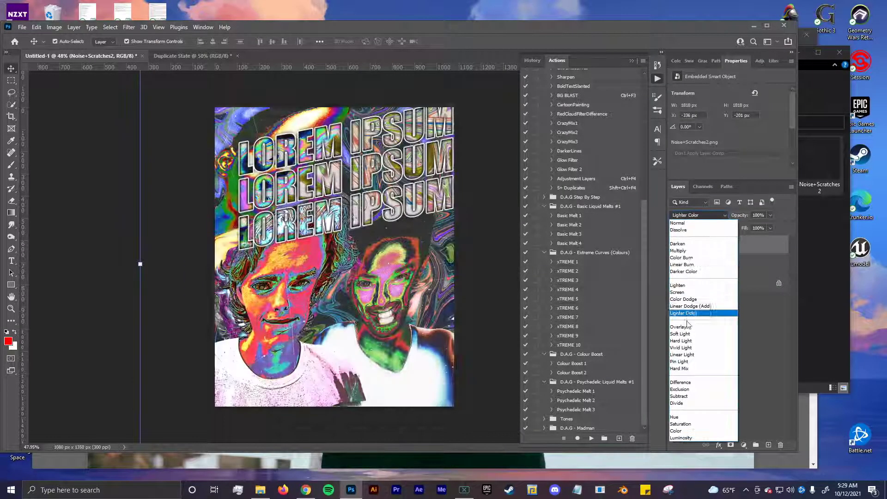
pyautogui.click(681, 382)
pyautogui.moveTo(481, 367); pyautogui.dragTo(427, 367)
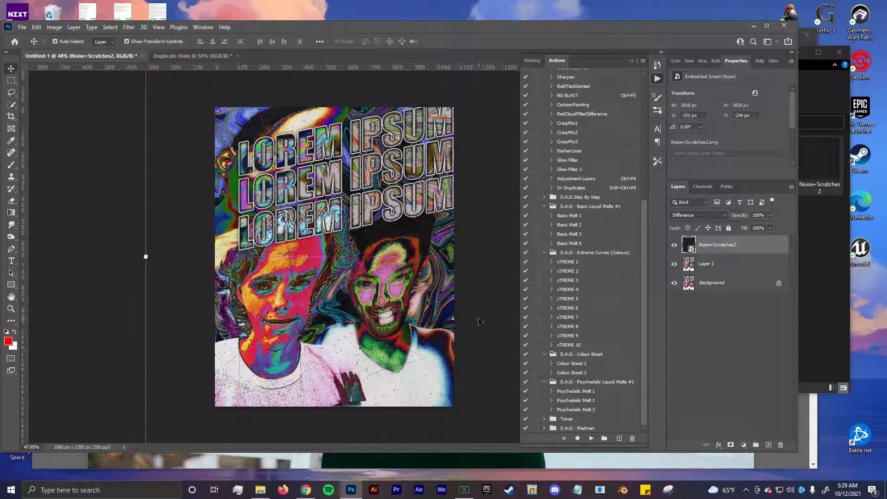
pyautogui.press('Delete')
# Place the PaperTears+Cracks texture and enlarge it to cover the canvas.
pyautogui.click(802, 211)
pyautogui.moveTo(500, 220); pyautogui.dragTo(348, 240)
pyautogui.moveTo(455, 254); pyautogui.dragTo(558, 255)
pyautogui.click(461, 42)
# Blend PaperTears+Cracks in Lighter Color, reposition it, and toggle its visibility to compare.
pyautogui.click(698, 214)
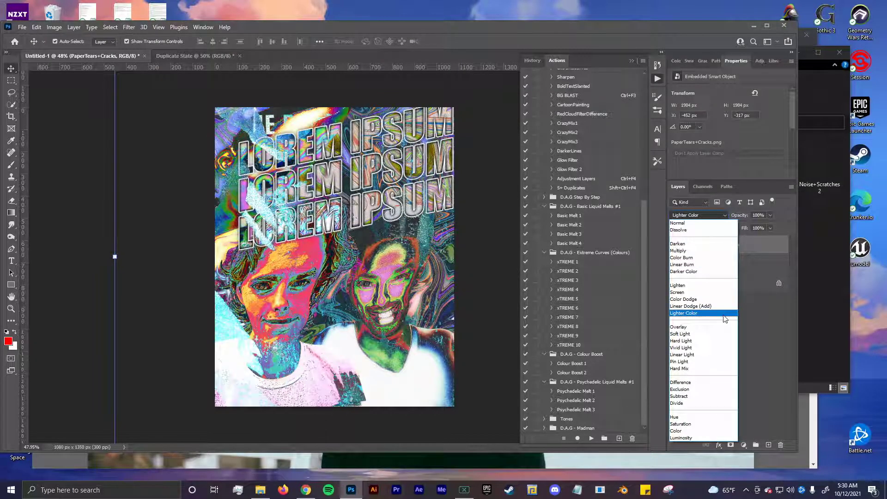
pyautogui.click(725, 319)
pyautogui.moveTo(284, 305)
pyautogui.mouseDown()
pyautogui.moveTo(283, 324)
pyautogui.moveTo(269, 328)
pyautogui.moveTo(295, 312)
pyautogui.mouseUp()
pyautogui.click(481, 276)
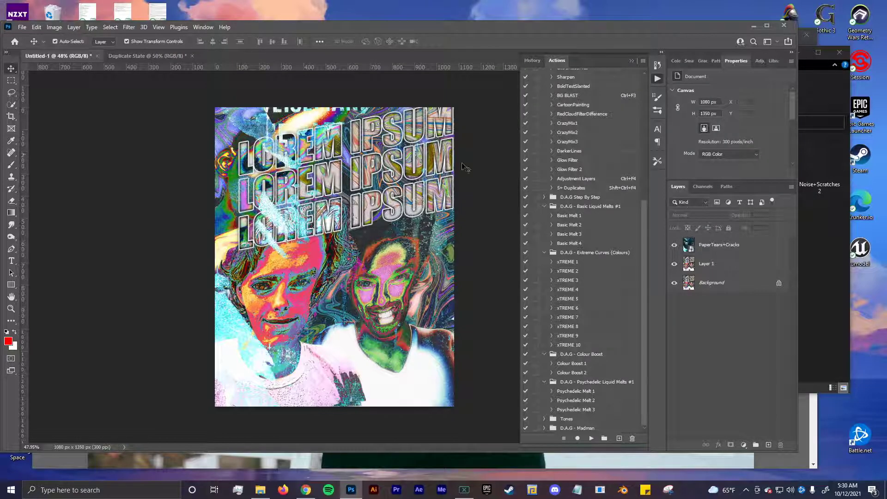
pyautogui.click(674, 245)
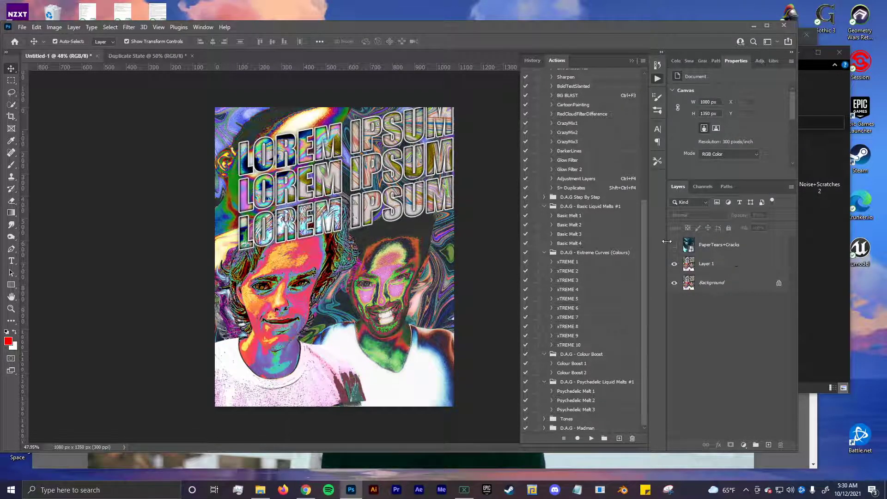
pyautogui.click(674, 245)
# Add a new empty layer and delete the texture, portrait and Background layers.
pyautogui.scroll(-1, 305, 273)
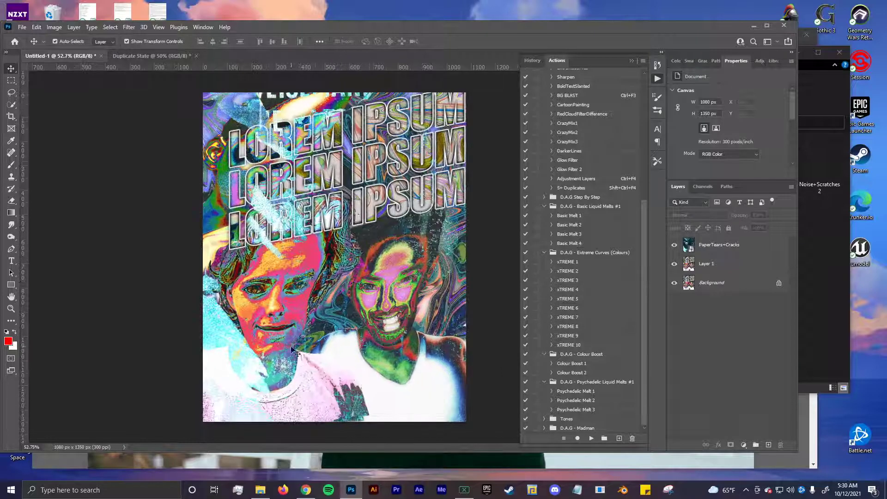
pyautogui.scroll(2, 305, 333)
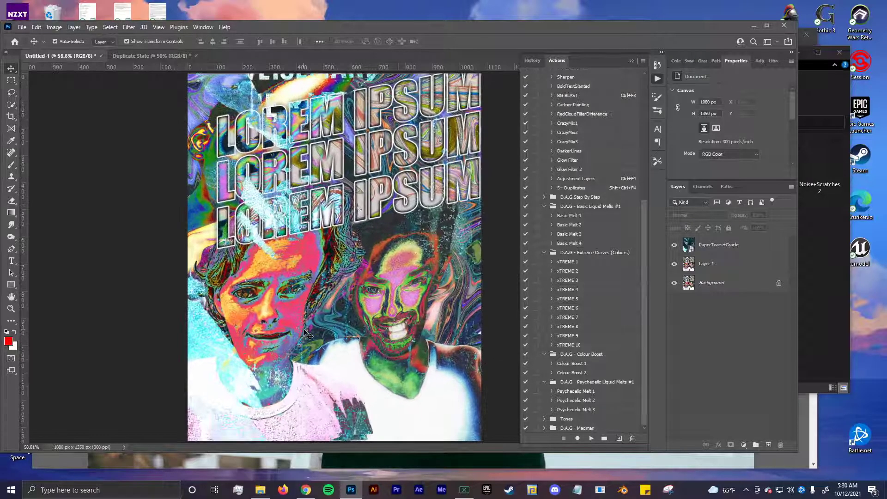
pyautogui.scroll(-2, 367, 264)
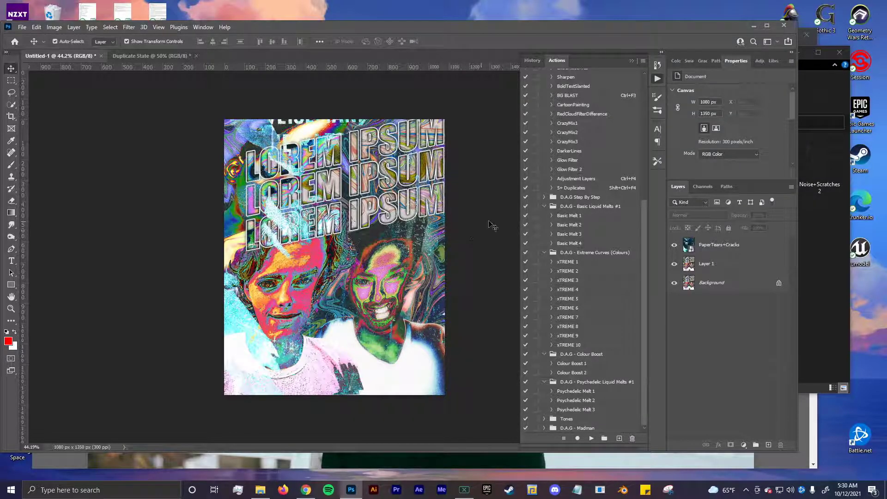
pyautogui.scroll(2, 595, 261)
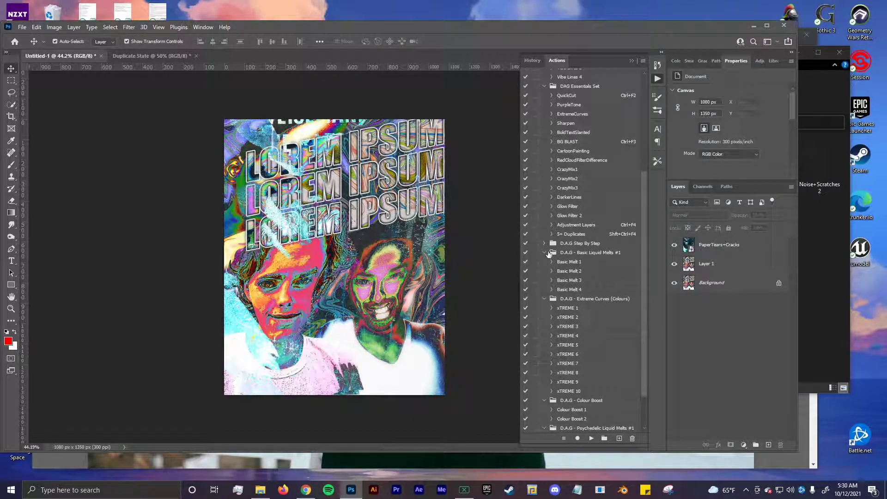
pyautogui.scroll(2, 590, 247)
pyautogui.scroll(5, 589, 248)
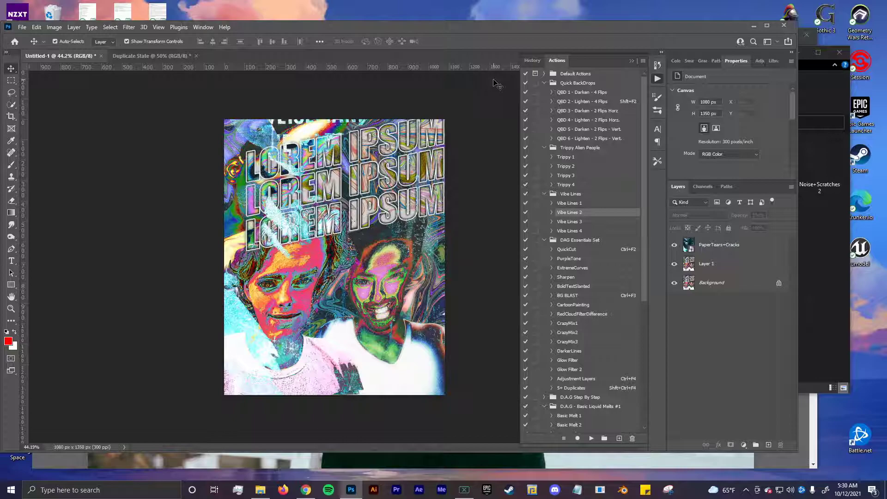
pyautogui.click(729, 247)
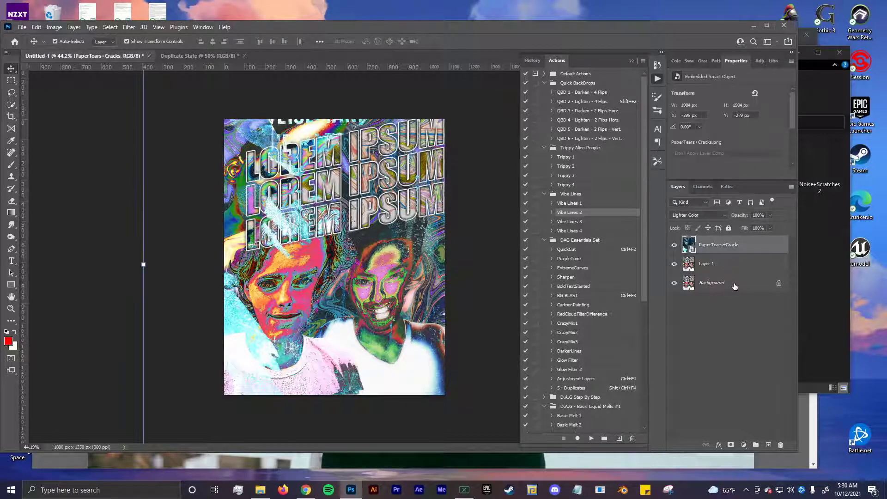
pyautogui.keyDown('shift'); pyautogui.click(729, 284); pyautogui.keyUp('shift')
pyautogui.click(768, 445)
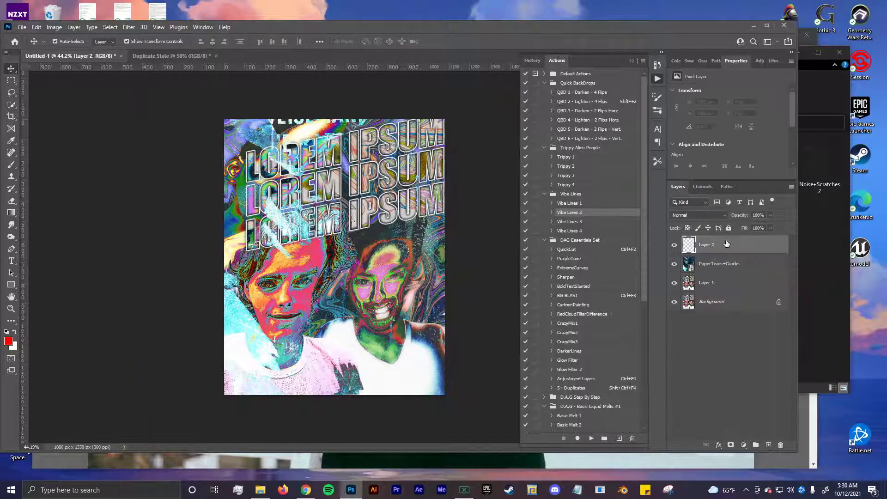
pyautogui.click(730, 264)
pyautogui.keyDown('shift'); pyautogui.click(725, 303); pyautogui.keyUp('shift')
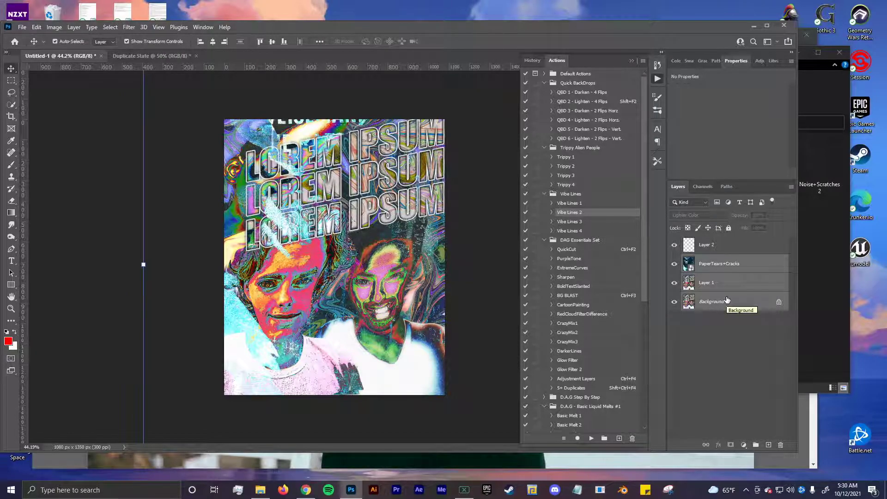
pyautogui.press('Delete')
# Browse the Unsplash portrait results and open the curly-haired man in sunglasses photo.
pyautogui.click(306, 490)
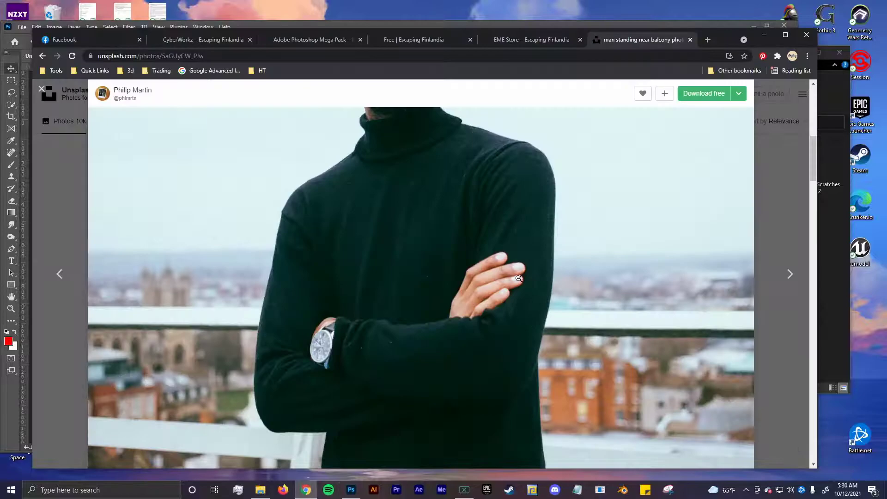
pyautogui.click(41, 89)
pyautogui.scroll(-5, 499, 279)
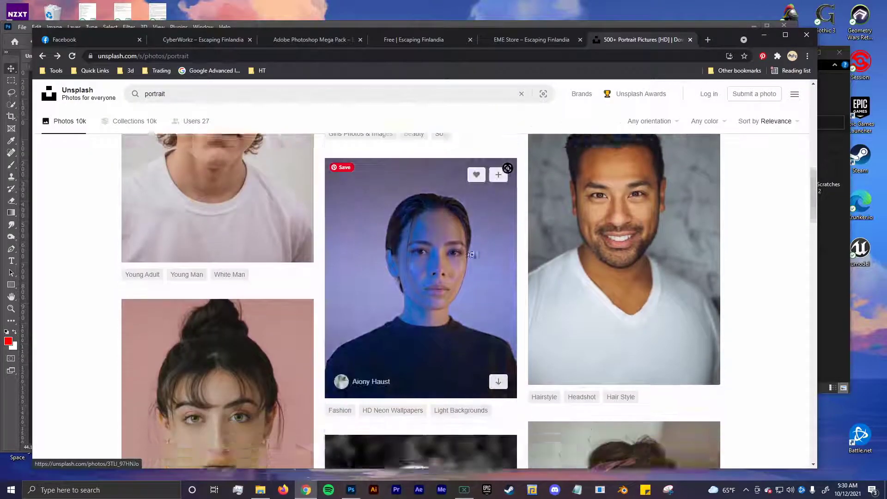
pyautogui.scroll(-15, 499, 279)
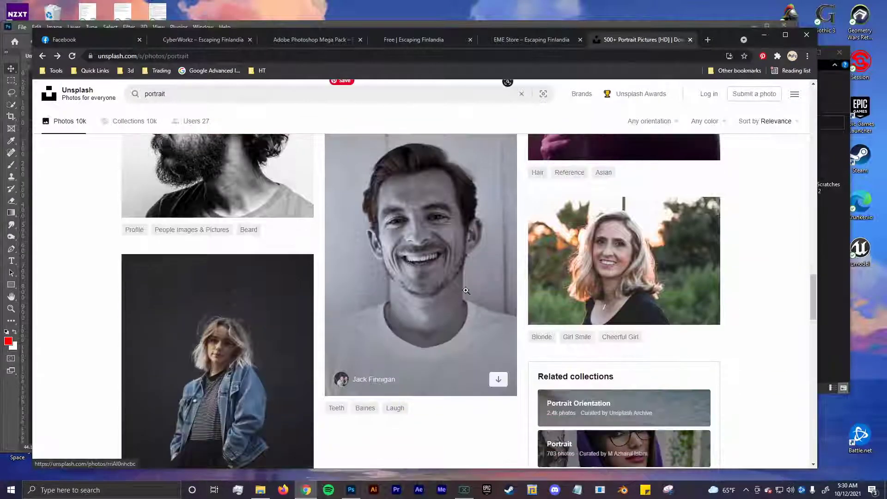
pyautogui.scroll(-6, 373, 284)
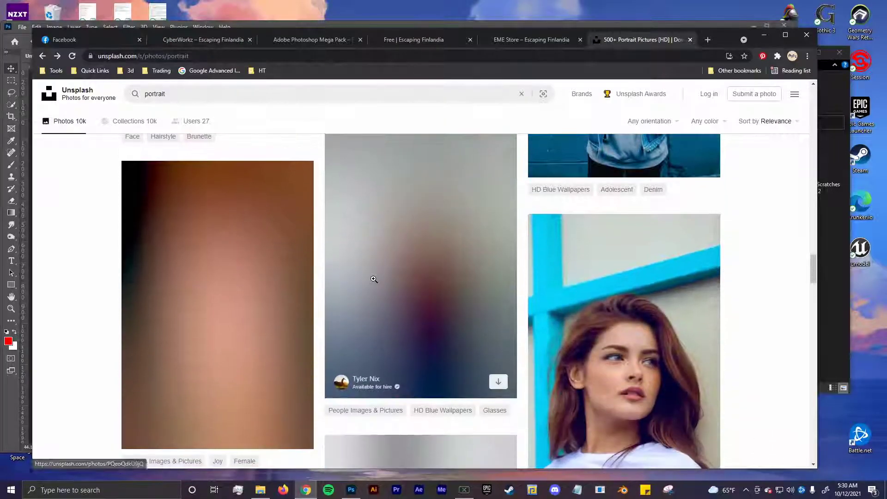
pyautogui.scroll(3, 376, 277)
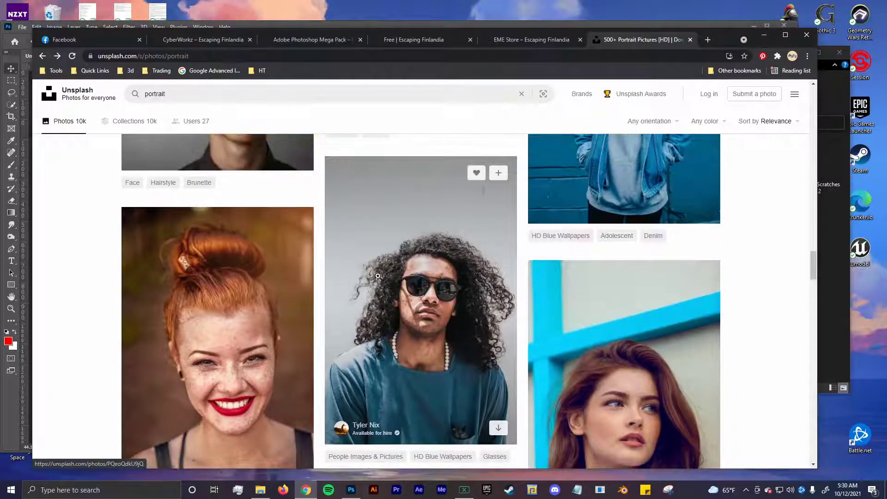
pyautogui.scroll(-4, 383, 276)
pyautogui.scroll(-4, 383, 276)
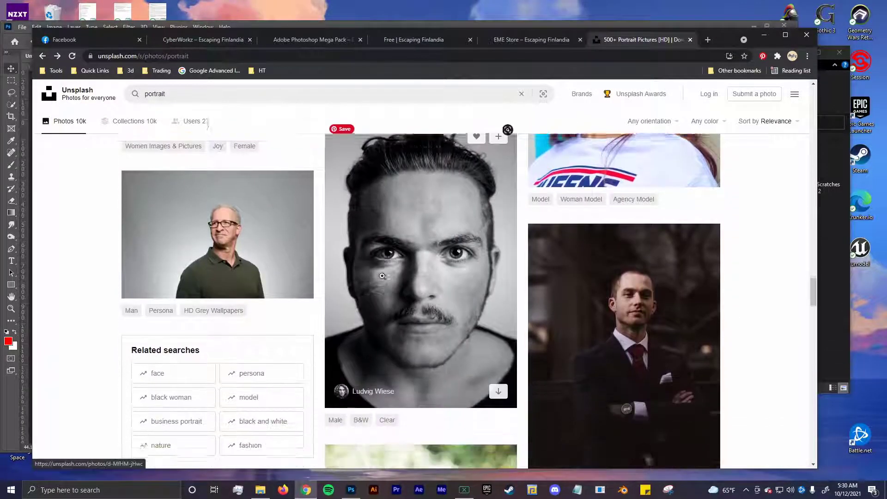
pyautogui.scroll(8, 416, 324)
pyautogui.click(437, 326)
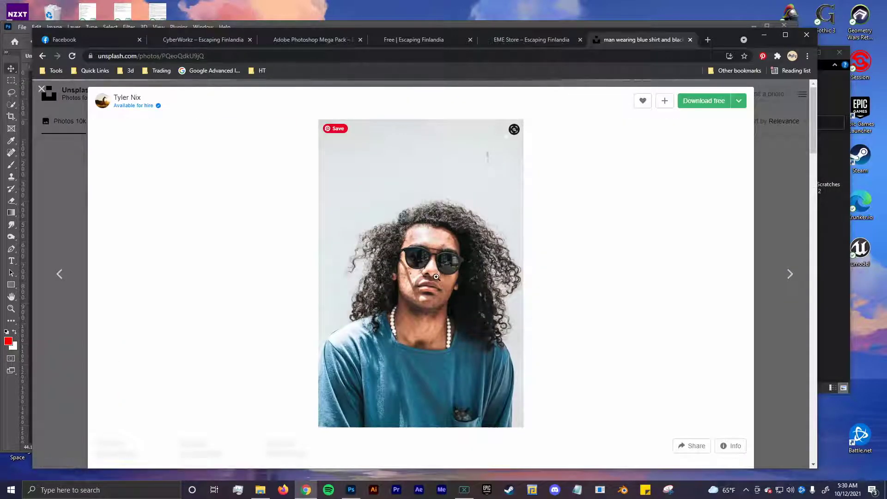
# Zoom into the sunglasses photo and copy the image to the clipboard.
pyautogui.click(457, 265)
pyautogui.scroll(-2, 451, 262)
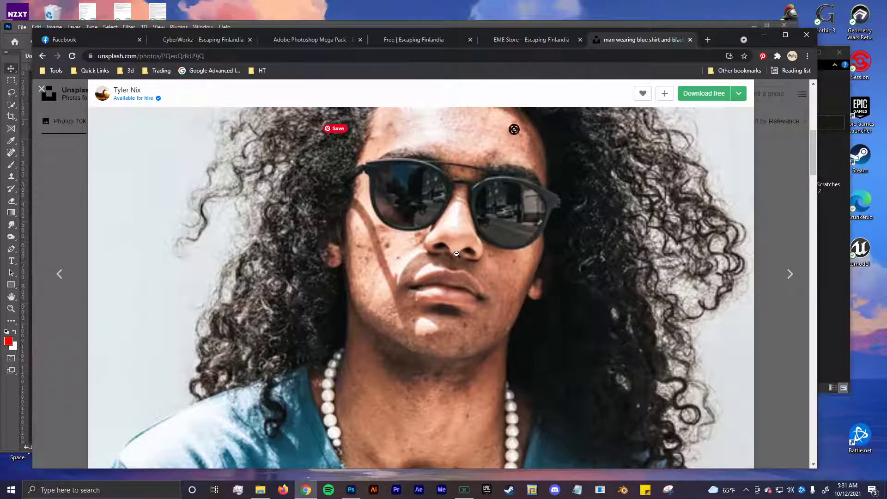
pyautogui.scroll(7, 457, 254)
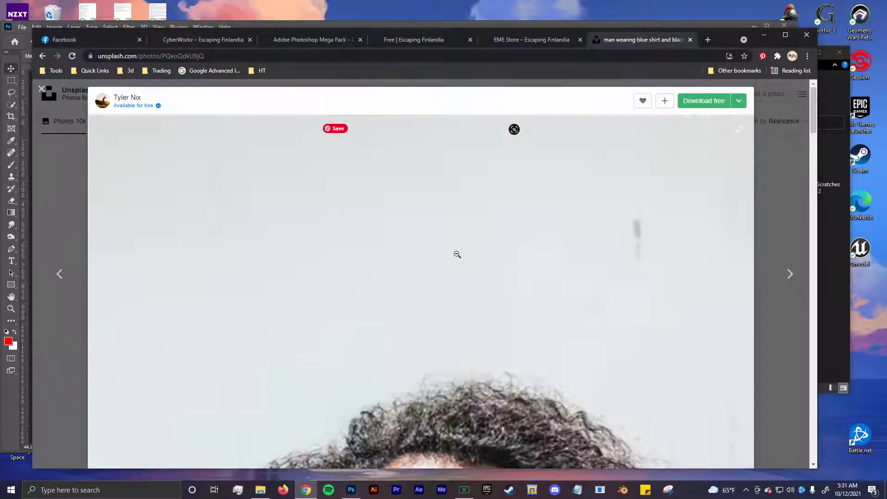
pyautogui.scroll(-8, 462, 257)
pyautogui.scroll(1, 460, 262)
pyautogui.scroll(-1, 460, 262)
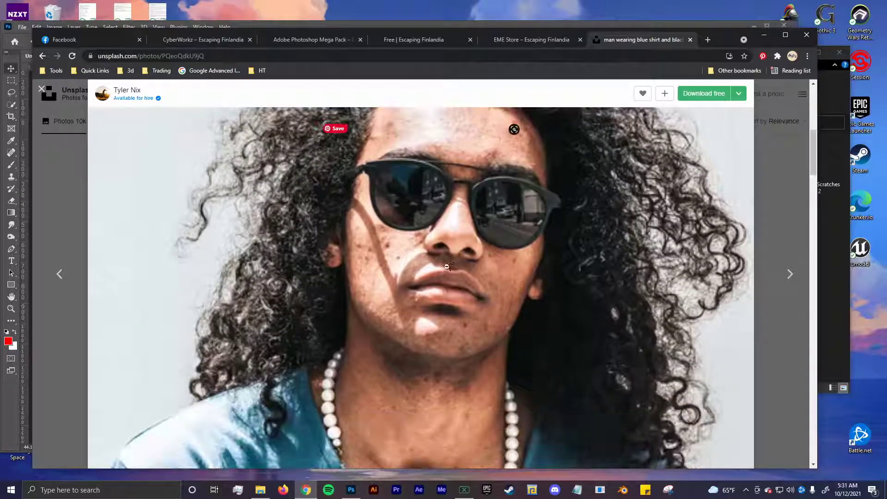
pyautogui.rightClick(440, 248)
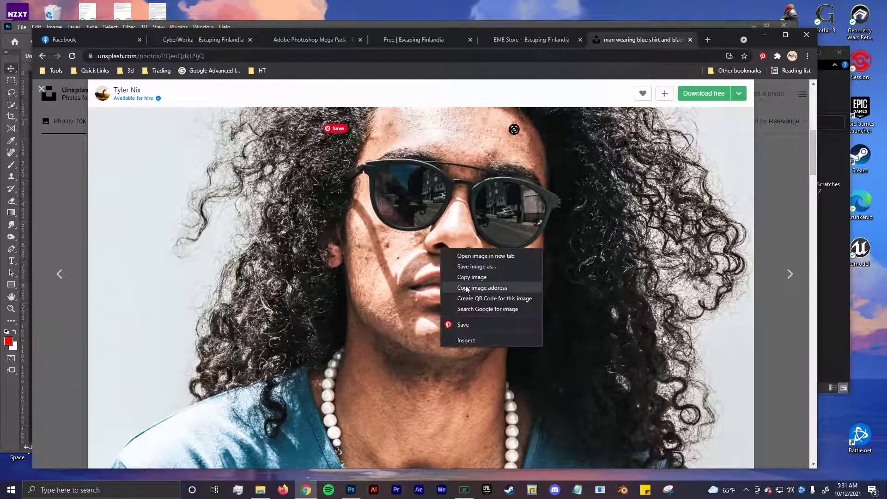
pyautogui.click(466, 279)
pyautogui.click(351, 490)
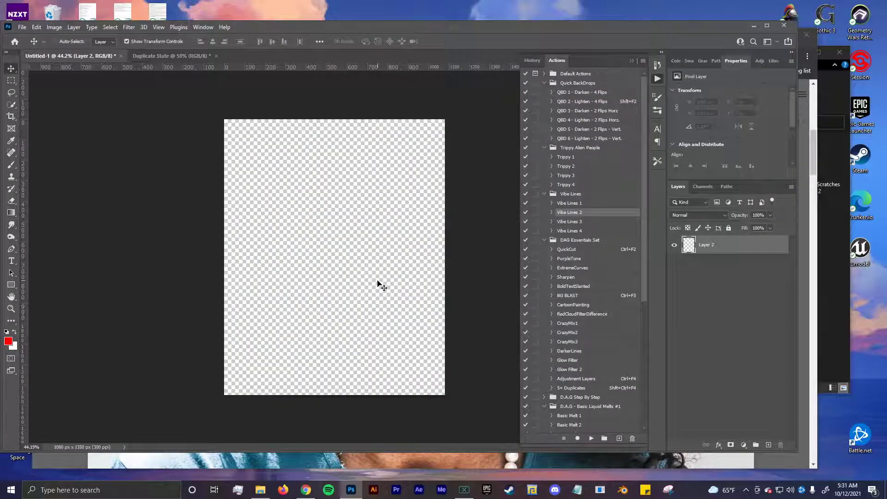
# Paste the photo into the document, then copy the image again from the browser.
pyautogui.hotkey('ctrl', 'v')
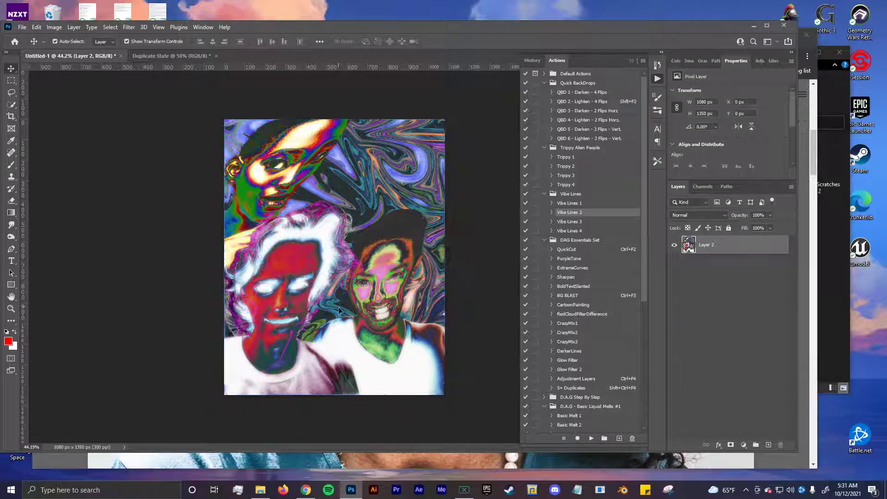
pyautogui.moveTo(394, 288); pyautogui.dragTo(394, 301)
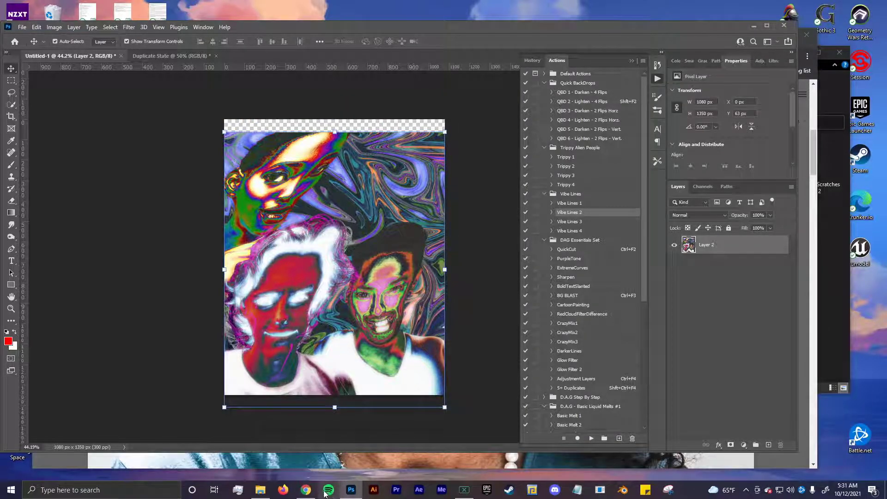
pyautogui.click(306, 490)
pyautogui.rightClick(419, 267)
pyautogui.click(439, 299)
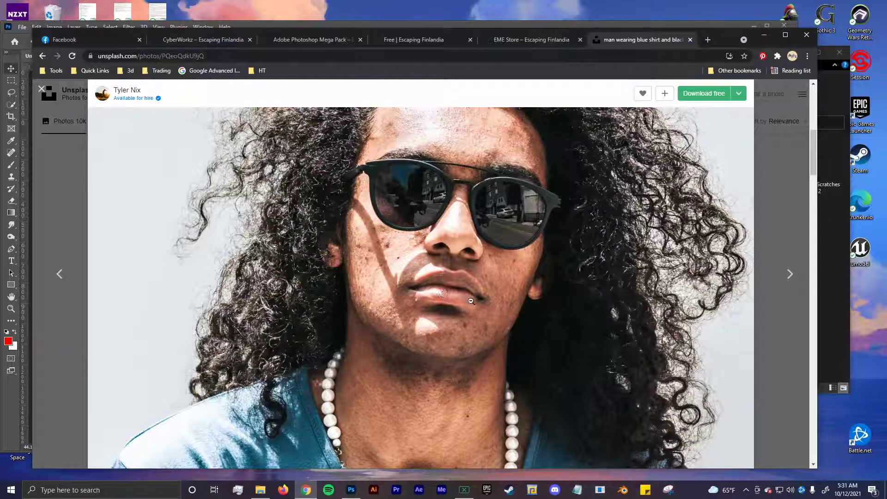
pyautogui.rightClick(445, 293)
pyautogui.click(457, 321)
# Paste the portrait as Layer 3, shrink it to about 57%, and duplicate it.
pyautogui.click(351, 490)
pyautogui.hotkey('ctrl', 'v')
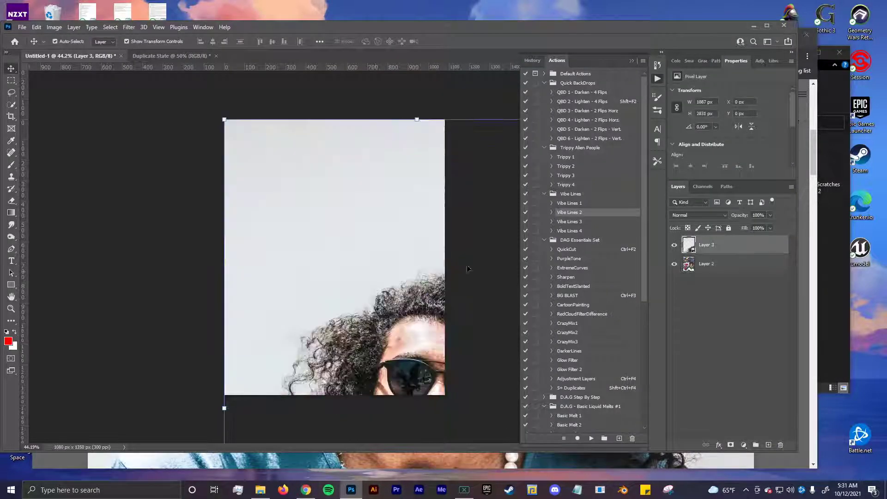
pyautogui.scroll(-3, 468, 268)
pyautogui.moveTo(468, 330); pyautogui.dragTo(354, 258)
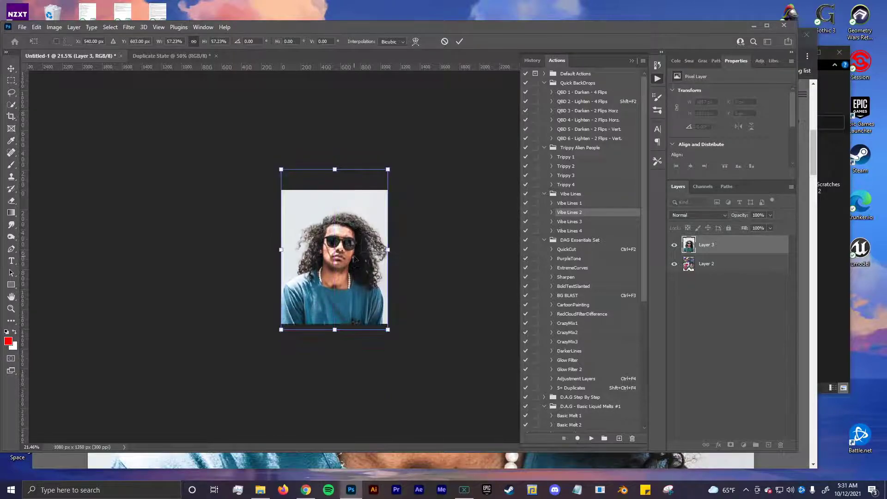
pyautogui.click(460, 41)
pyautogui.scroll(4, 344, 257)
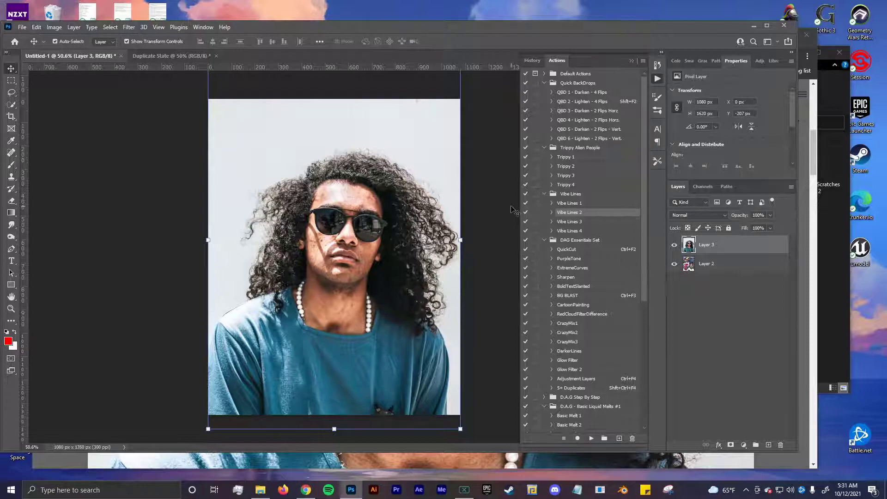
pyautogui.hotkey('ctrl', 'j')
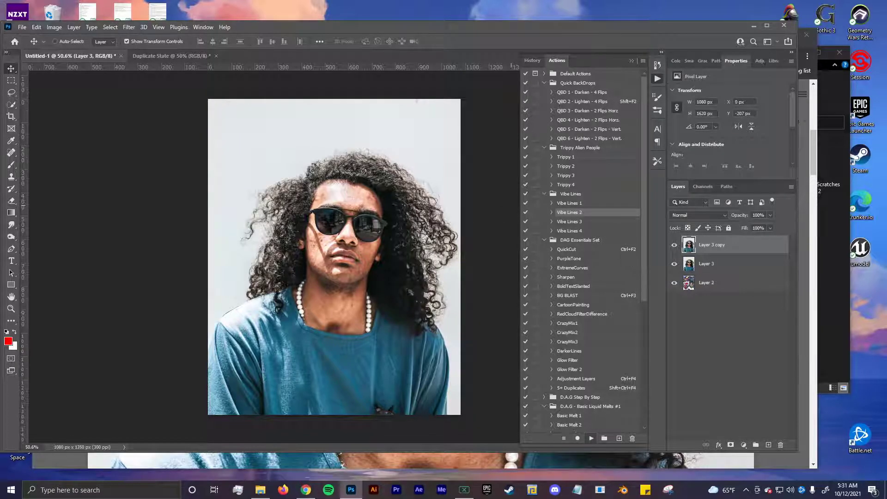
# Cut the portrait out with QuickCut and generate a liquid-melt layer with CrazyMix1.
pyautogui.hotkey('ctrl', 'F2')
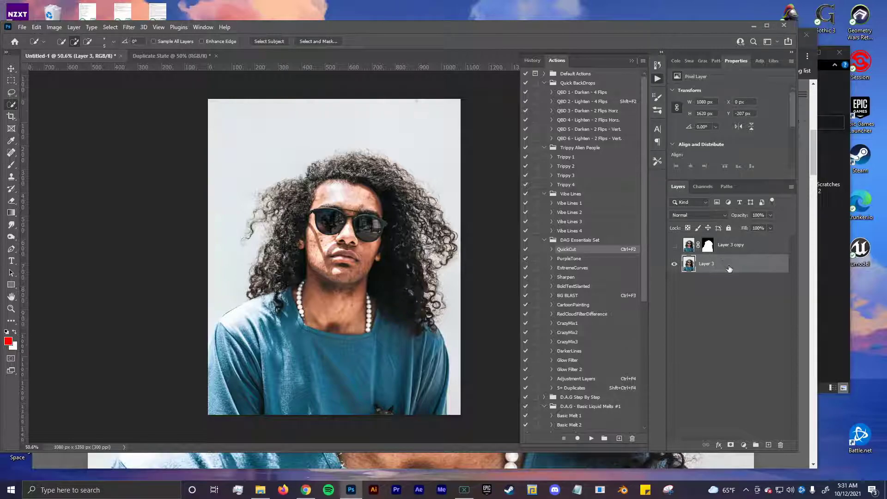
pyautogui.scroll(-5, 596, 231)
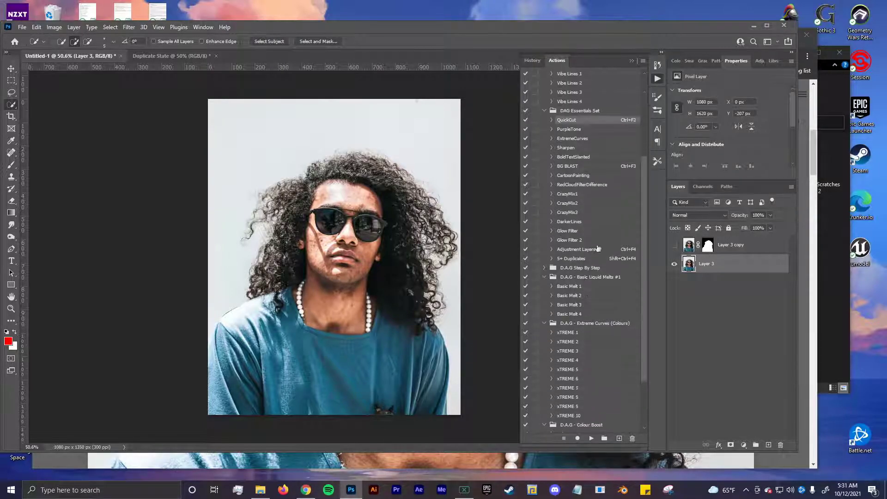
pyautogui.click(567, 194)
pyautogui.click(591, 438)
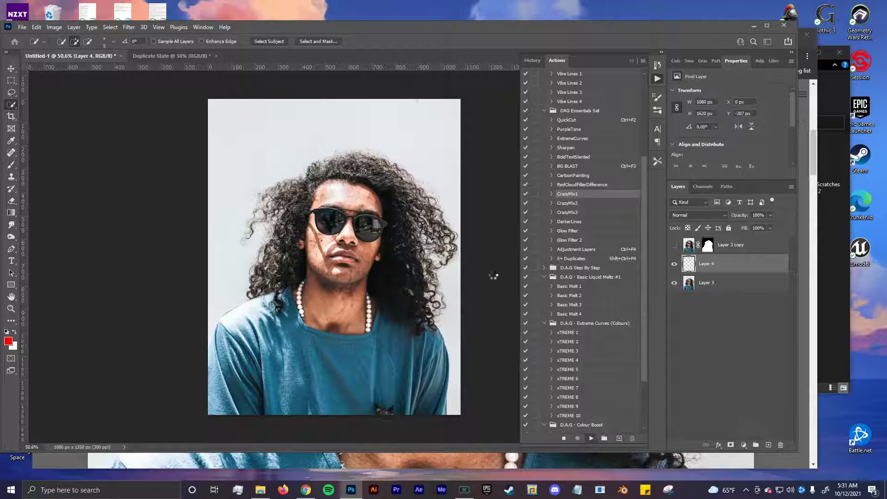
# Run the xTREME 3, 9, 8, 7, 6 and 5 colour actions on the melt background.
pyautogui.scroll(-3, 561, 284)
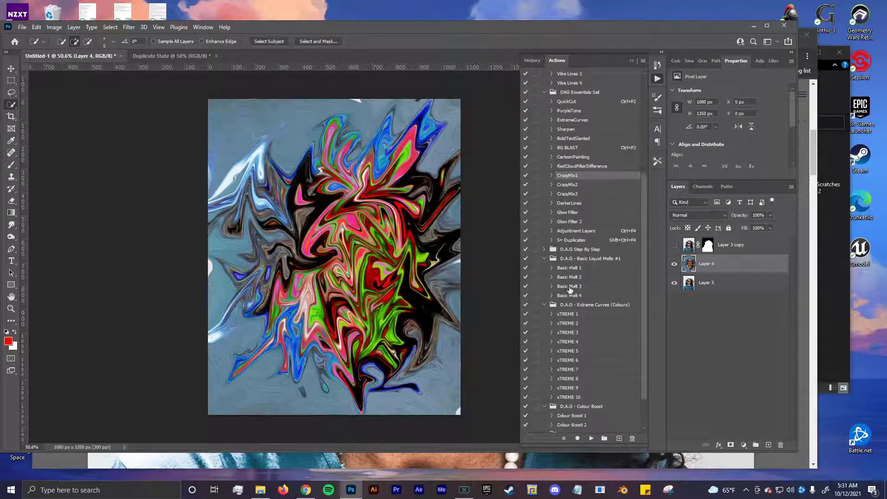
pyautogui.click(580, 310)
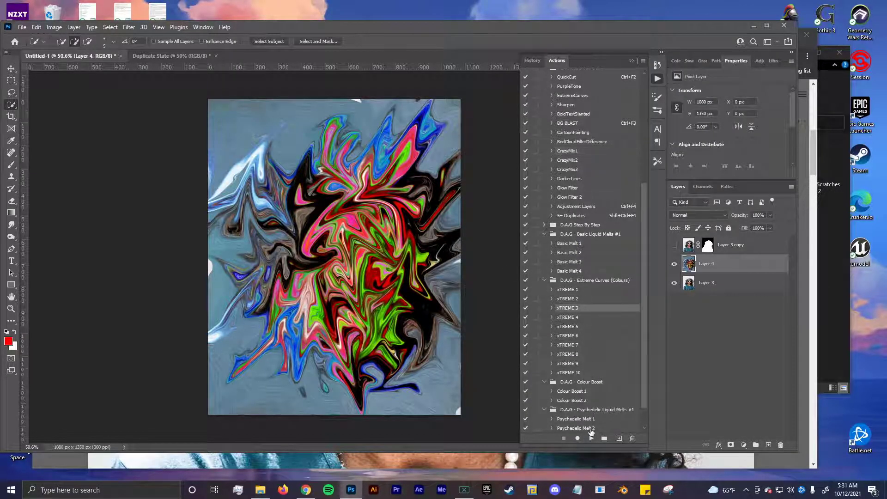
pyautogui.click(591, 438)
pyautogui.click(578, 365)
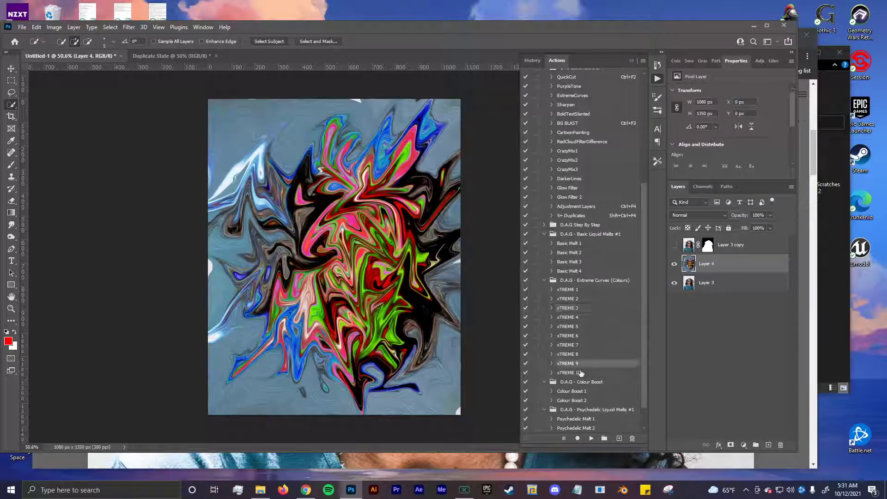
pyautogui.click(591, 438)
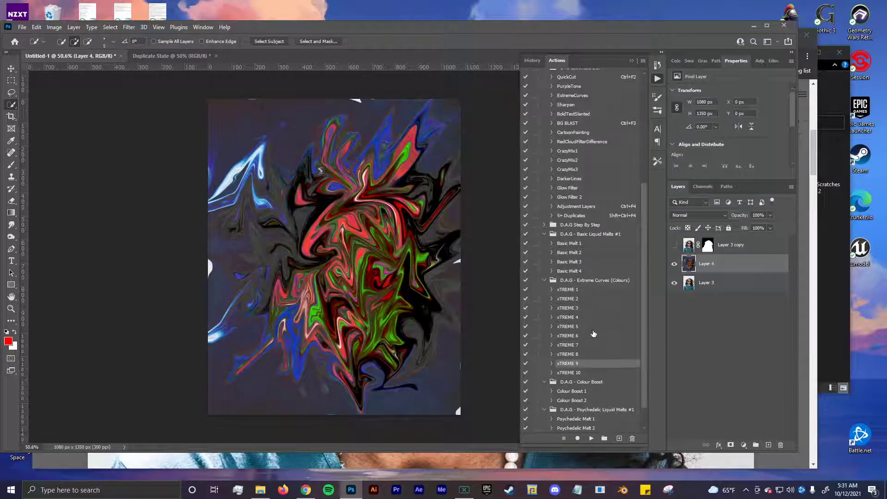
pyautogui.click(578, 355)
pyautogui.click(591, 438)
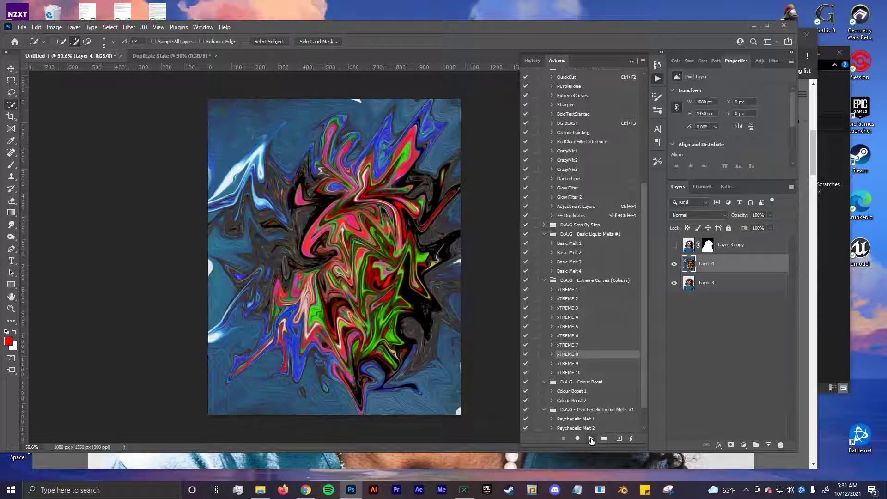
pyautogui.click(574, 345)
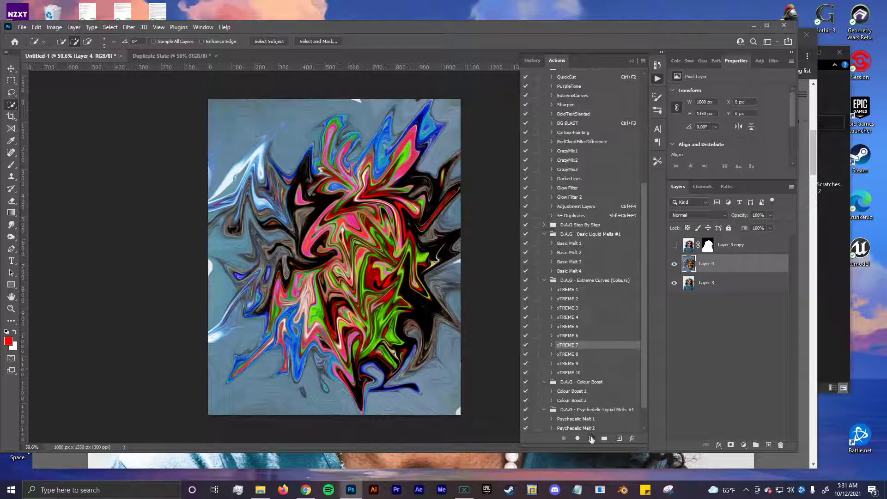
pyautogui.click(591, 438)
pyautogui.click(574, 336)
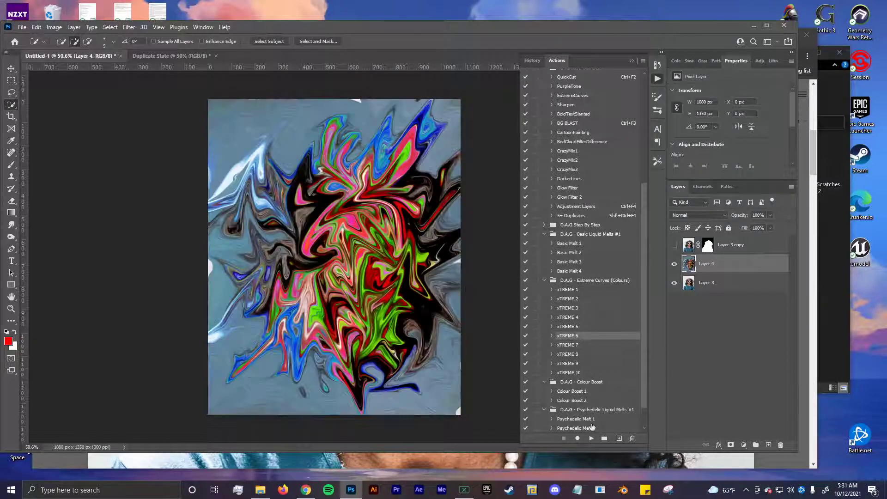
pyautogui.click(591, 438)
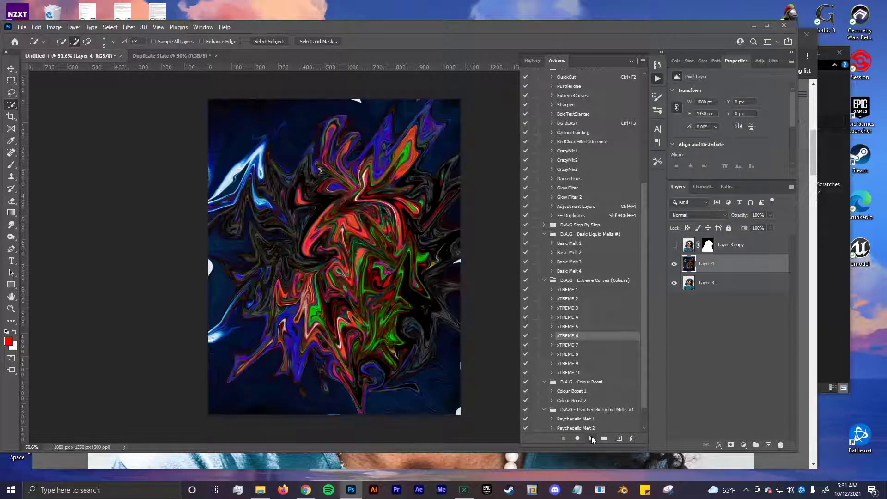
pyautogui.click(574, 326)
pyautogui.click(591, 439)
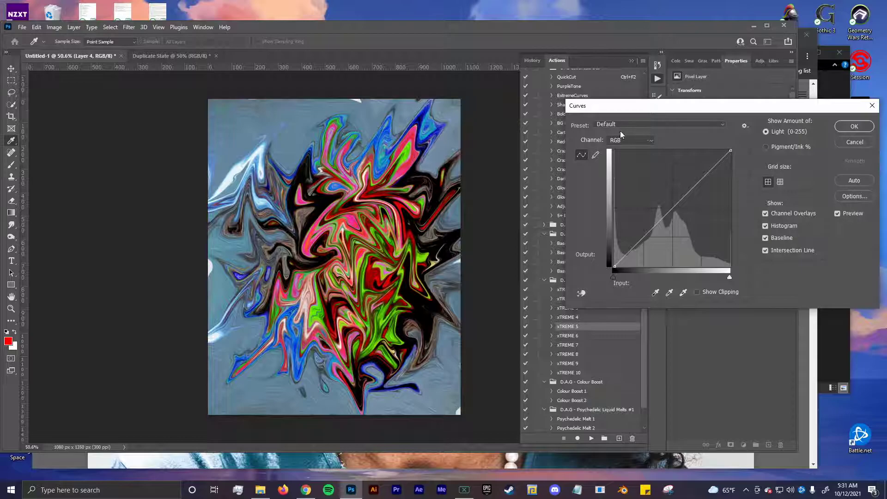
# Try the Waves6 and neighbouring curve presets, then drag points into a custom wave curve.
pyautogui.click(620, 131)
pyautogui.click(618, 239)
pyautogui.press('Down')
pyautogui.press('Down')
pyautogui.press('Down')
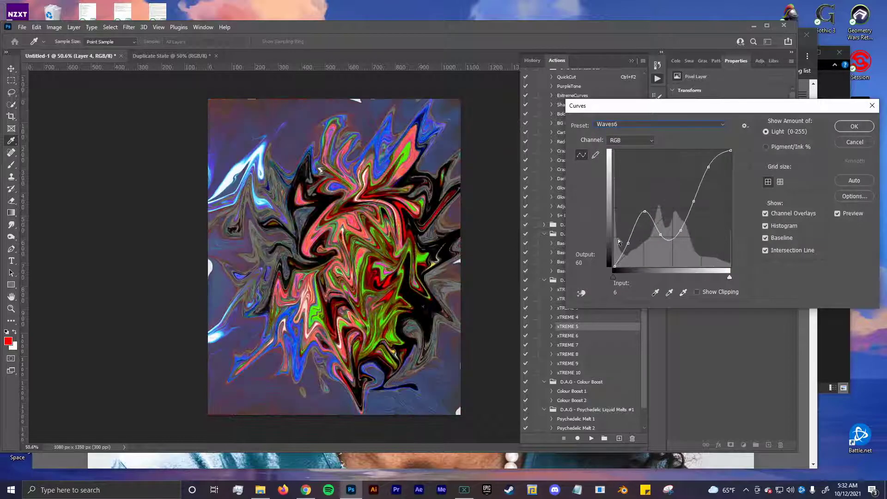
pyautogui.press('Down')
pyautogui.moveTo(653, 231)
pyautogui.mouseDown()
pyautogui.moveTo(650, 199)
pyautogui.moveTo(658, 221)
pyautogui.mouseUp()
pyautogui.moveTo(703, 197); pyautogui.dragTo(690, 215)
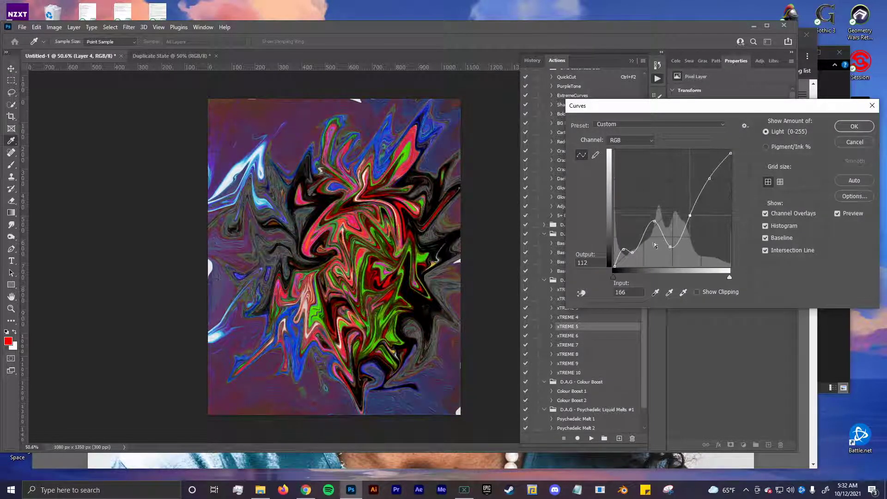
pyautogui.moveTo(625, 250)
pyautogui.mouseDown()
pyautogui.moveTo(626, 222)
pyautogui.moveTo(638, 277)
pyautogui.moveTo(643, 240)
pyautogui.moveTo(642, 254)
pyautogui.mouseUp()
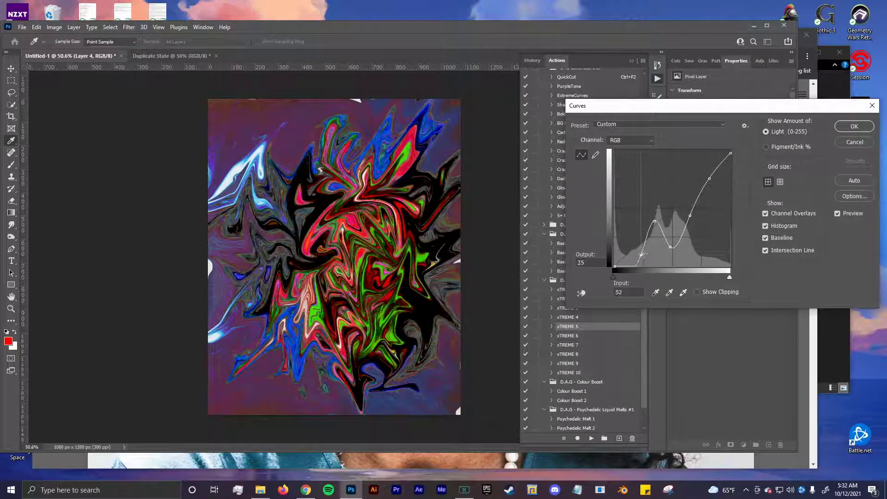
# Cancel Curves, run the xTREME 10 action, and scale Layer 4 to about 200%.
pyautogui.click(845, 139)
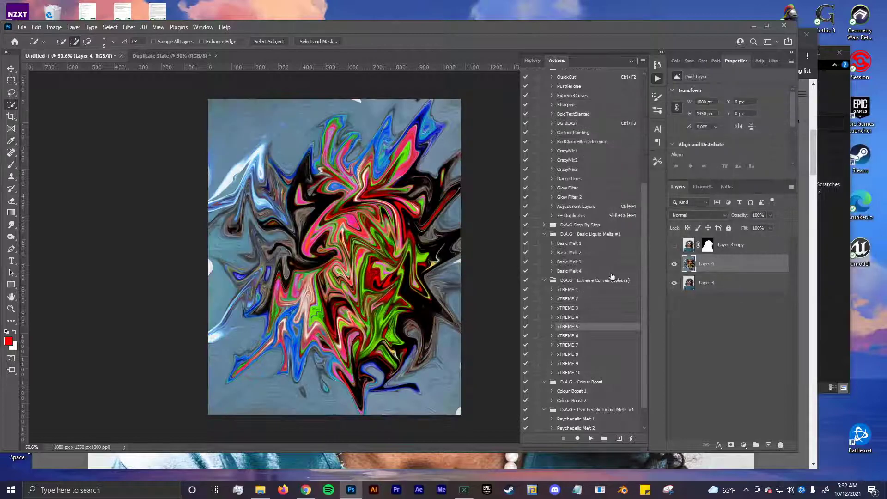
pyautogui.click(575, 374)
pyautogui.click(591, 438)
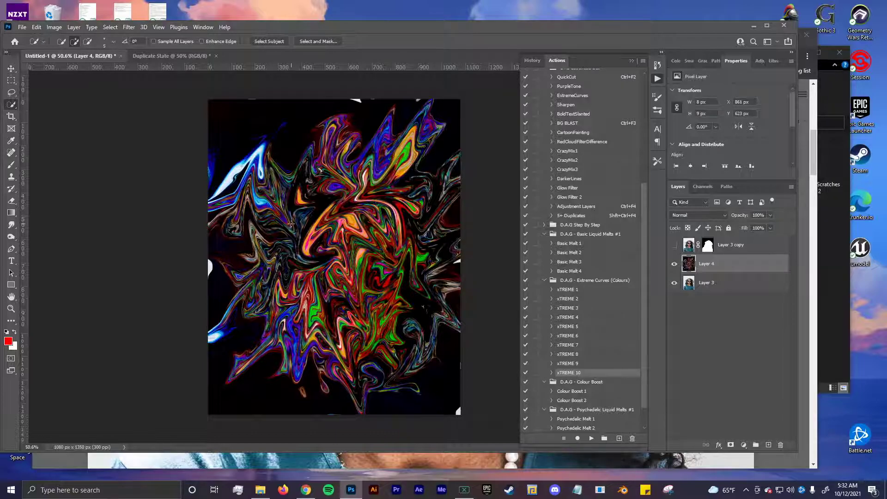
pyautogui.press('v')
pyautogui.moveTo(459, 257); pyautogui.dragTo(583, 250)
pyautogui.click(460, 41)
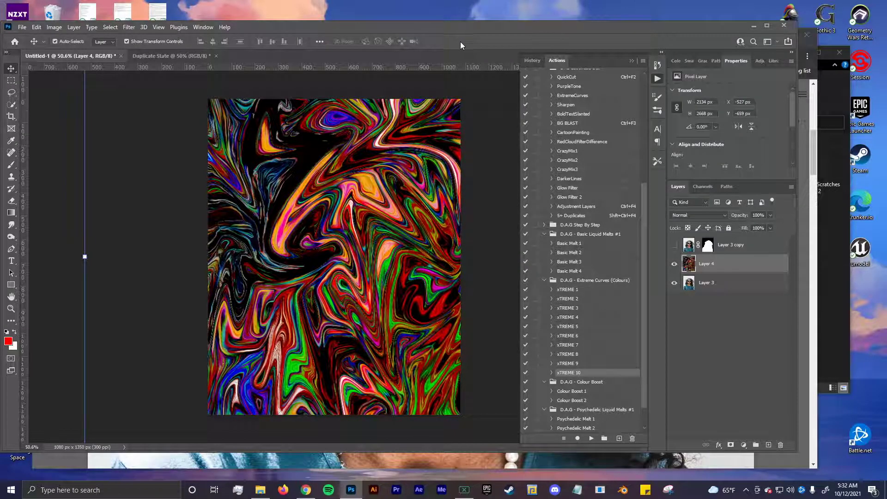
# Set Smart Sharpen to Amount 62% and Radius 0.8 px, comparing with the preview off.
pyautogui.click(129, 27)
pyautogui.moveTo(208, 201)
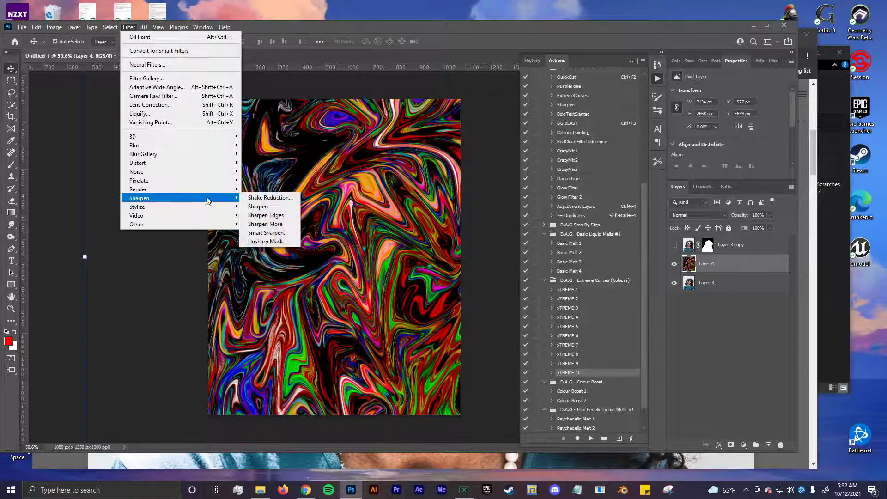
pyautogui.click(267, 233)
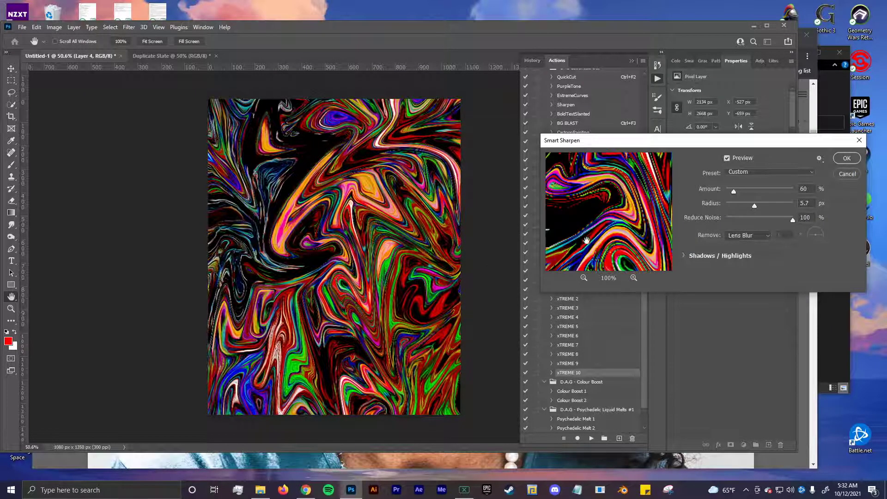
pyautogui.moveTo(731, 191); pyautogui.dragTo(734, 207)
pyautogui.click(743, 206)
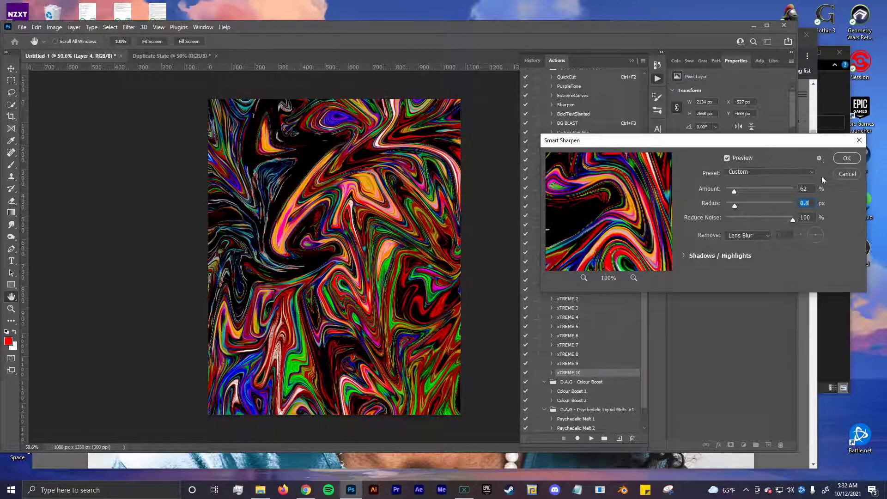
pyautogui.click(736, 157)
# Apply the smart sharpening and switch to the Burn tool.
pyautogui.click(847, 158)
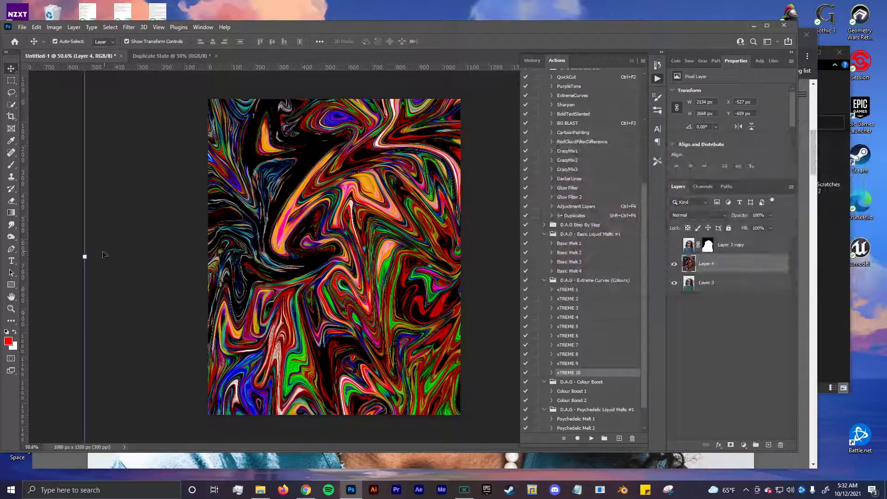
pyautogui.click(10, 237)
pyautogui.rightClick(9, 237)
pyautogui.click(47, 245)
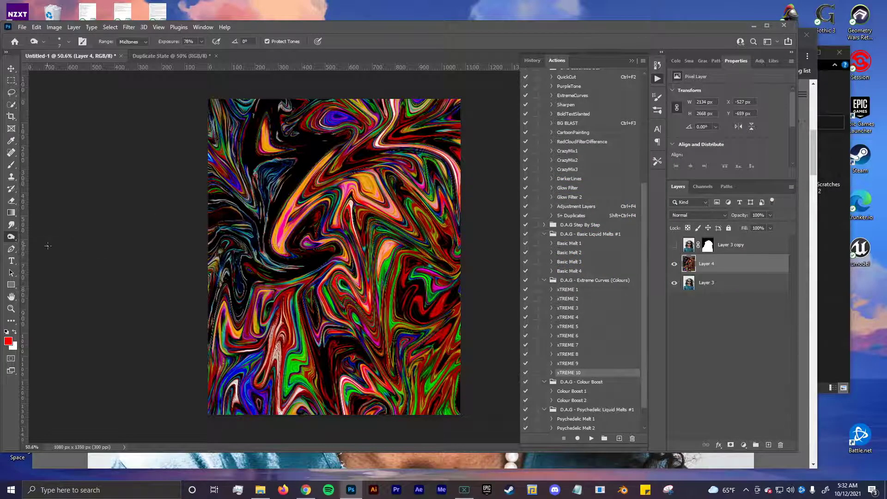
# Set the burn brush to 111 px with 0% hardness.
pyautogui.rightClick(304, 222)
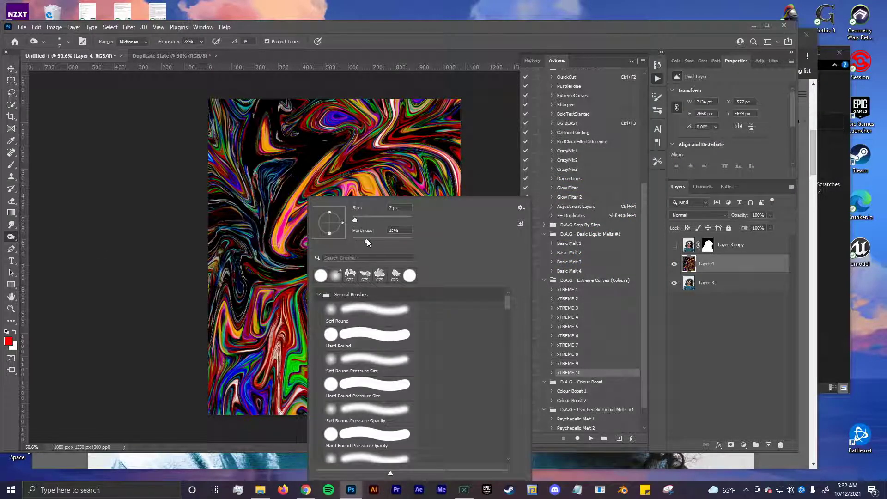
pyautogui.moveTo(368, 215); pyautogui.dragTo(367, 216)
pyautogui.write(']]')
pyautogui.press('Return')
pyautogui.press('Return')
pyautogui.click(385, 216)
pyautogui.press('Return')
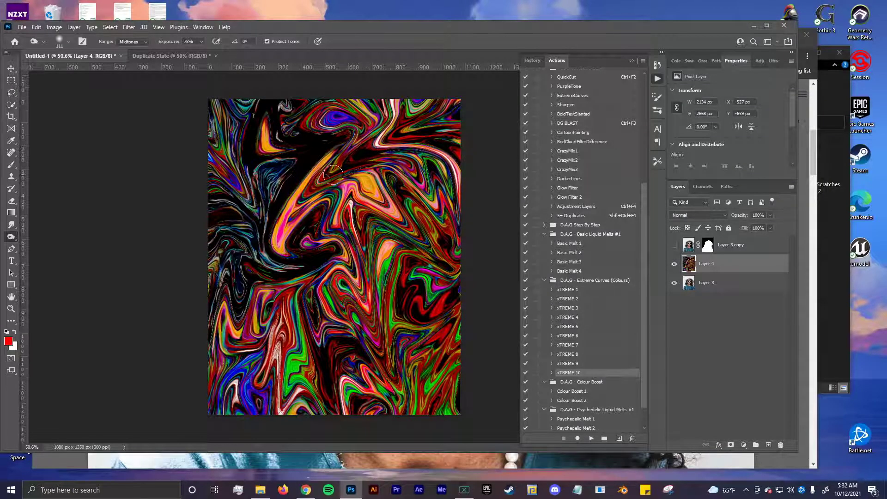
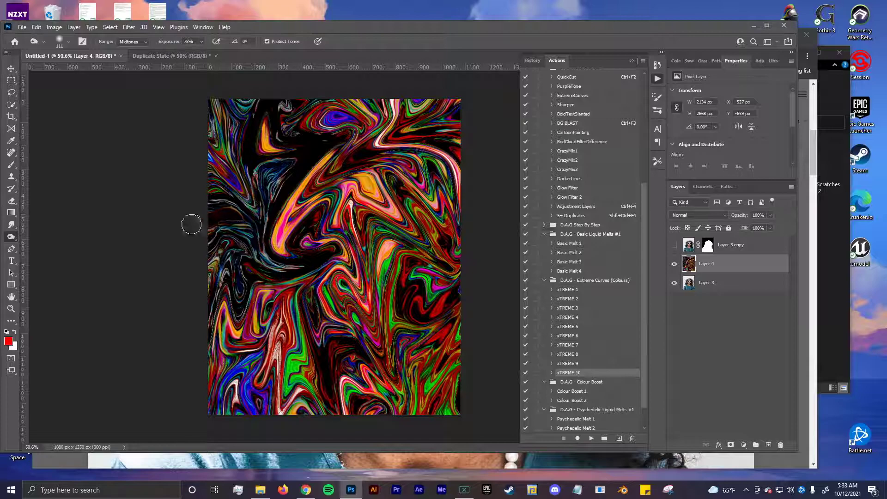
# Switch to the Dodge tool and enlarge its brush to 200.
pyautogui.rightClick(11, 237)
pyautogui.click(48, 236)
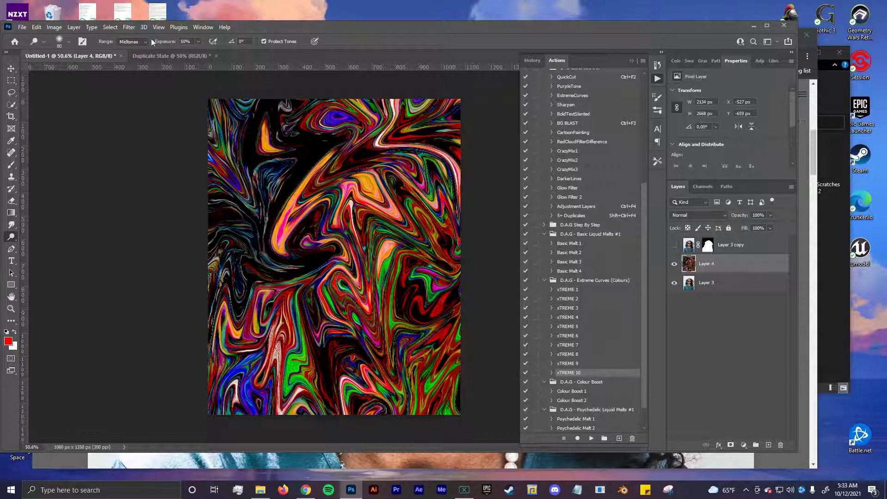
pyautogui.press(']')
pyautogui.press(']')
pyautogui.press(']')
pyautogui.press(']')
pyautogui.press(']')
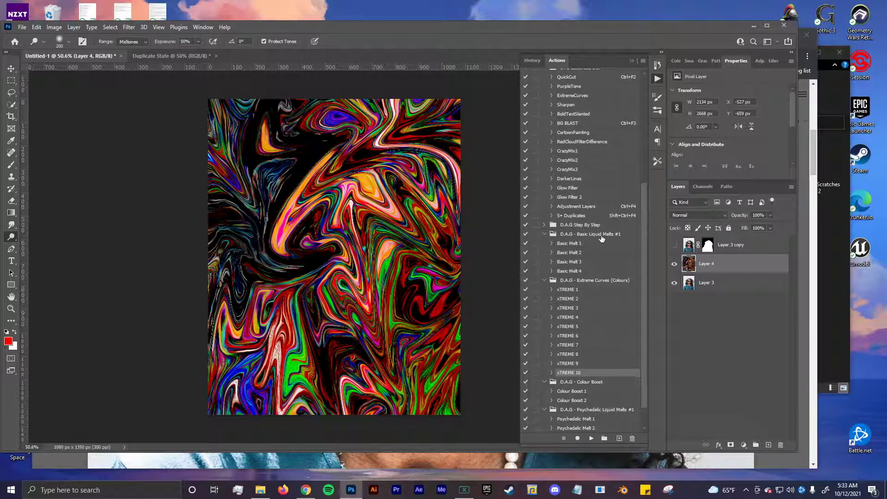
# Scale the swirl Layer 4 in from the left, commit, and show and select Layer 3 copy.
pyautogui.rightClick(12, 237)
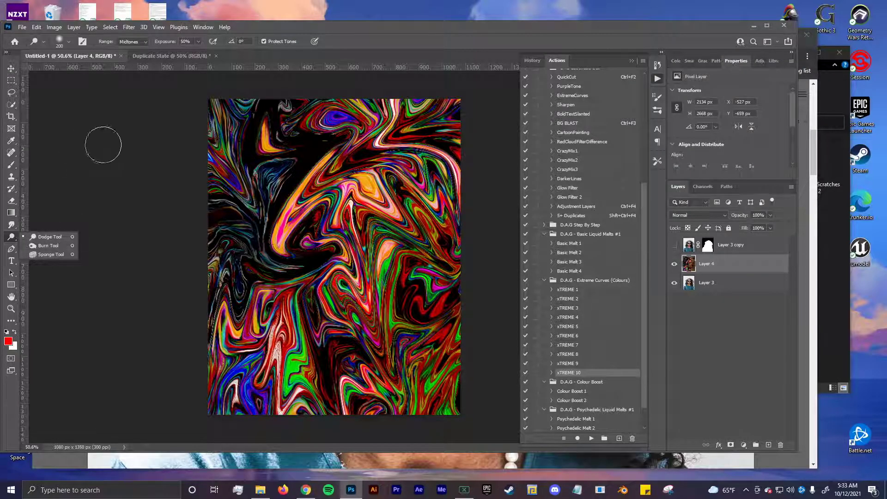
pyautogui.click(11, 68)
pyautogui.hotkey('ctrl', 't')
pyautogui.moveTo(85, 257); pyautogui.dragTo(172, 237)
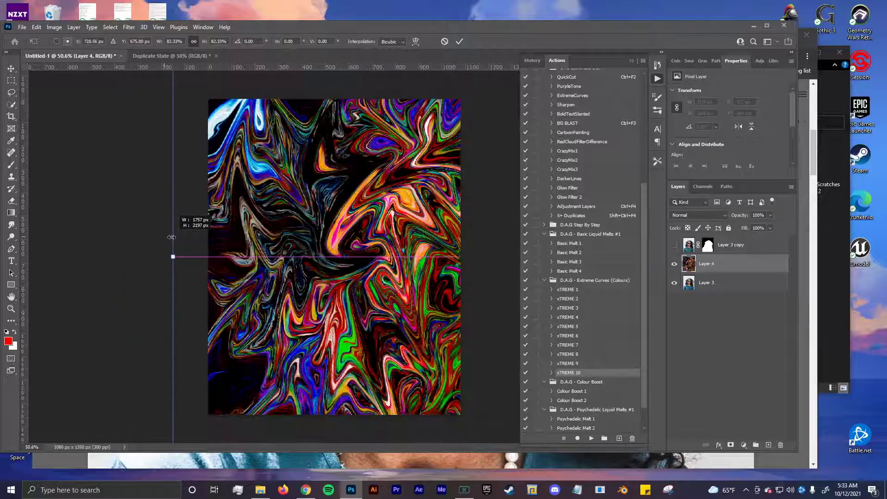
pyautogui.click(460, 42)
pyautogui.click(674, 245)
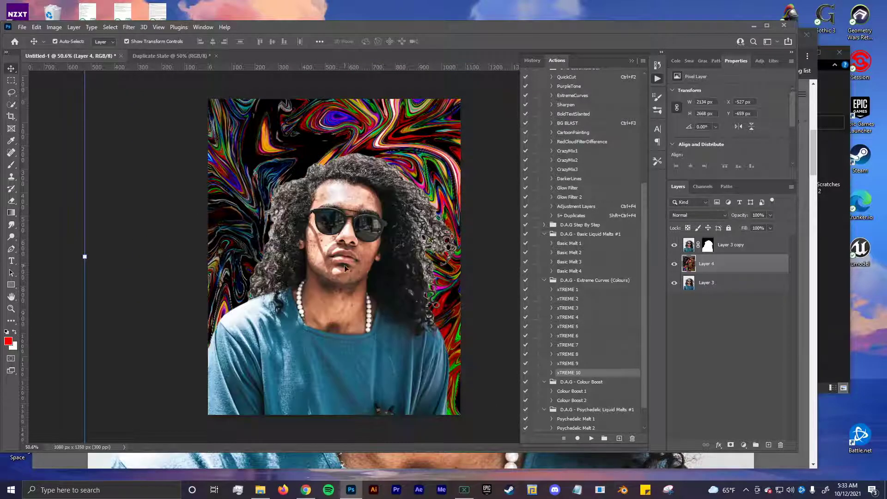
pyautogui.click(346, 268)
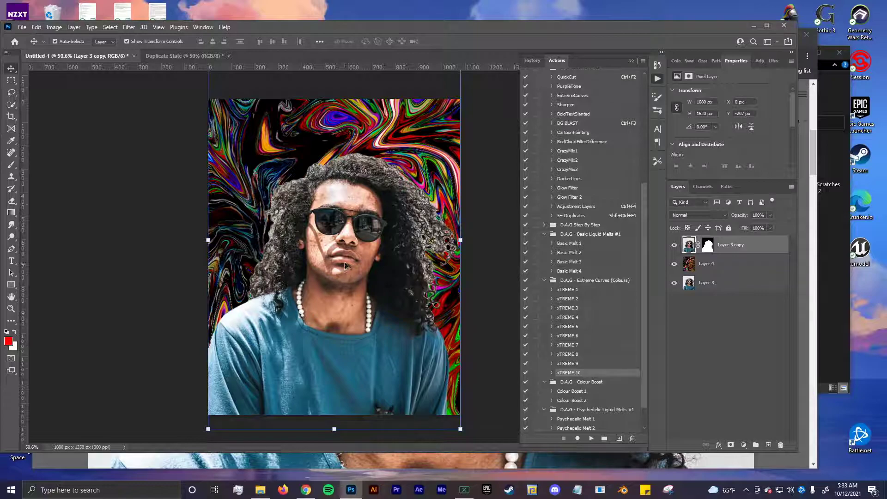
# Compare the Waves Curves presets and apply Waves5 to the portrait.
pyautogui.hotkey('ctrl', 'm')
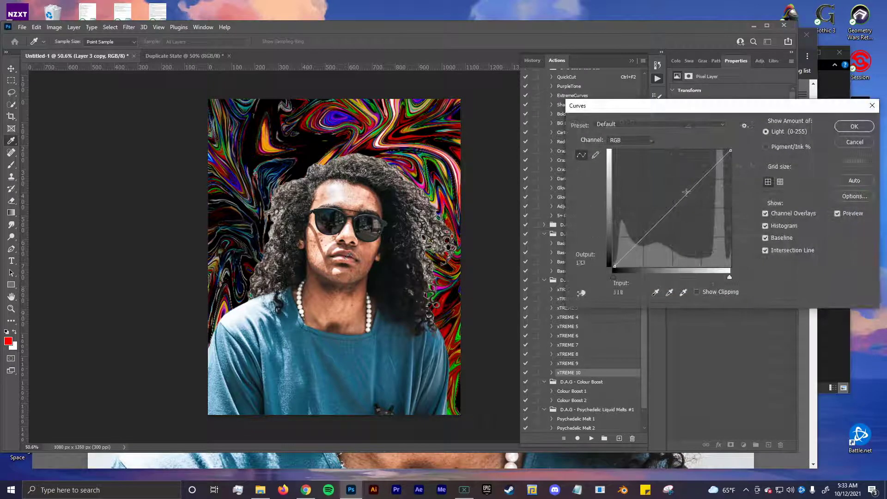
pyautogui.click(684, 123)
pyautogui.click(624, 238)
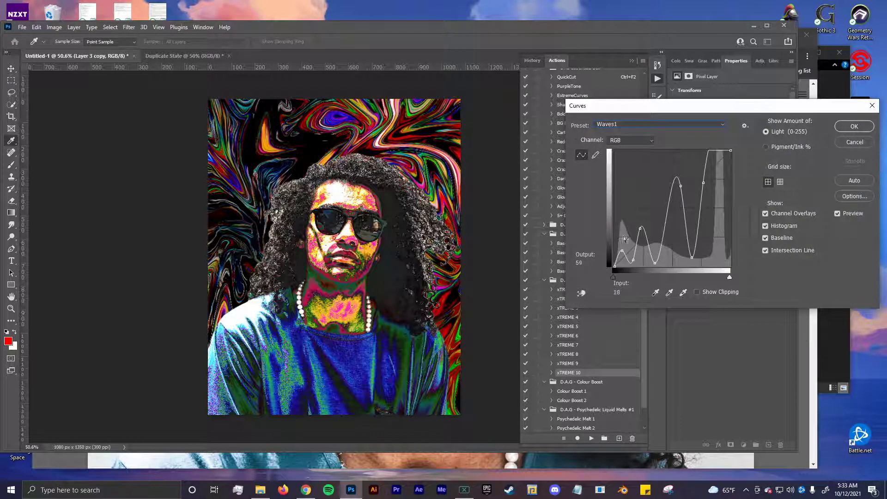
pyautogui.press('Down')
pyautogui.press('Down')
pyautogui.press('Down')
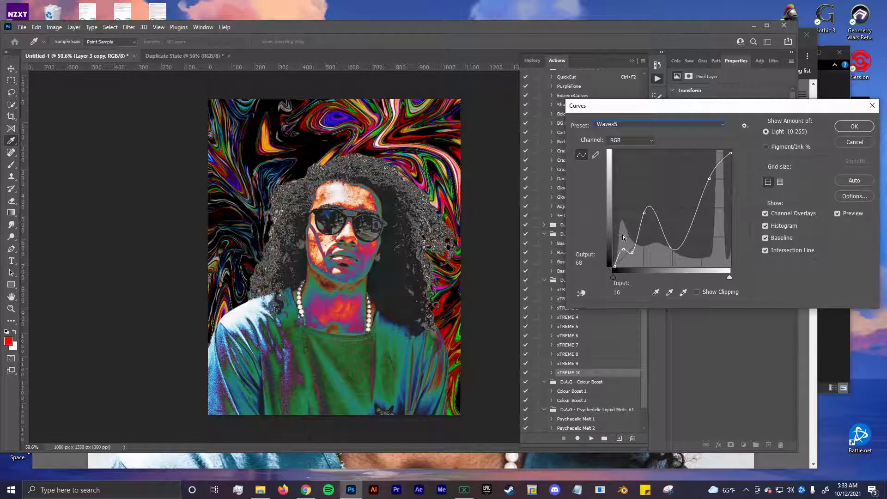
pyautogui.press('Down')
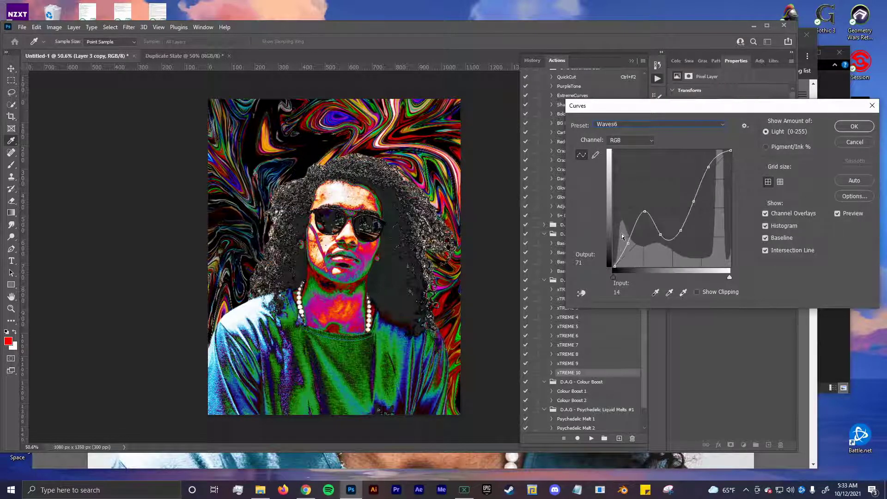
pyautogui.press('Up')
pyautogui.press('Up')
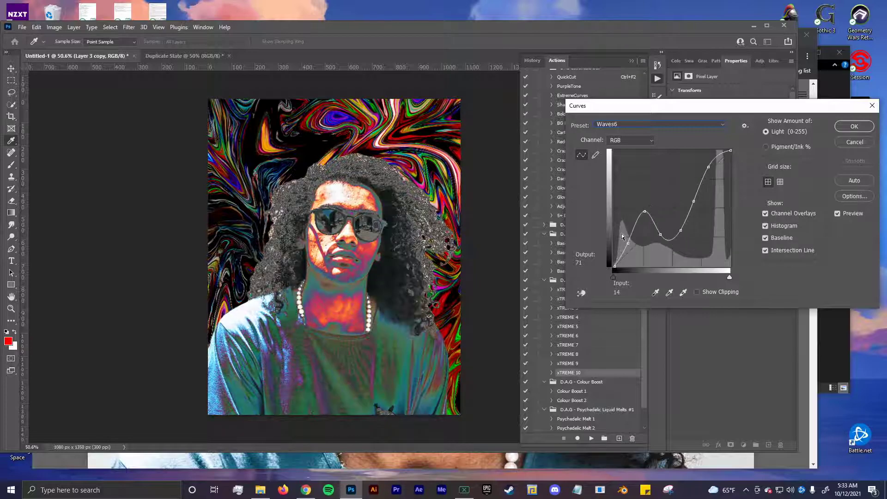
pyautogui.press('Down')
pyautogui.press('Up')
pyautogui.press('Up')
pyautogui.press('Up')
pyautogui.press('Up')
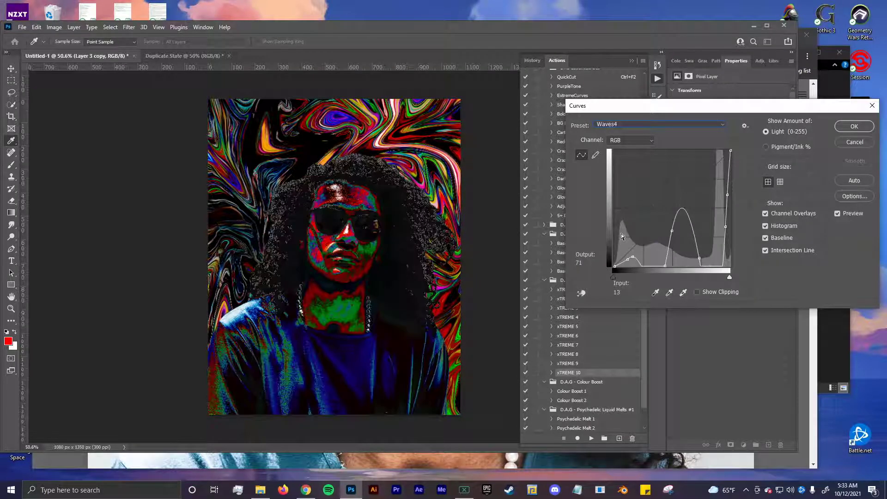
pyautogui.press('Down')
pyautogui.press('Down')
pyautogui.press('Down')
pyautogui.press('Down')
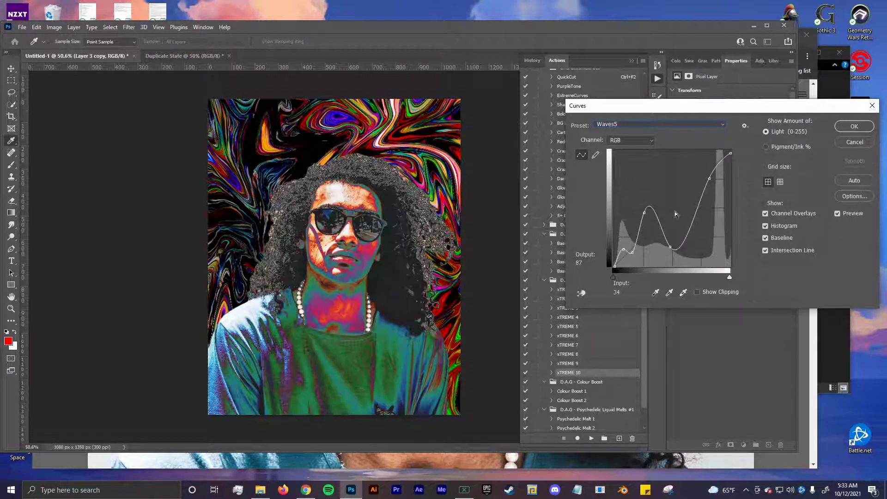
pyautogui.click(854, 127)
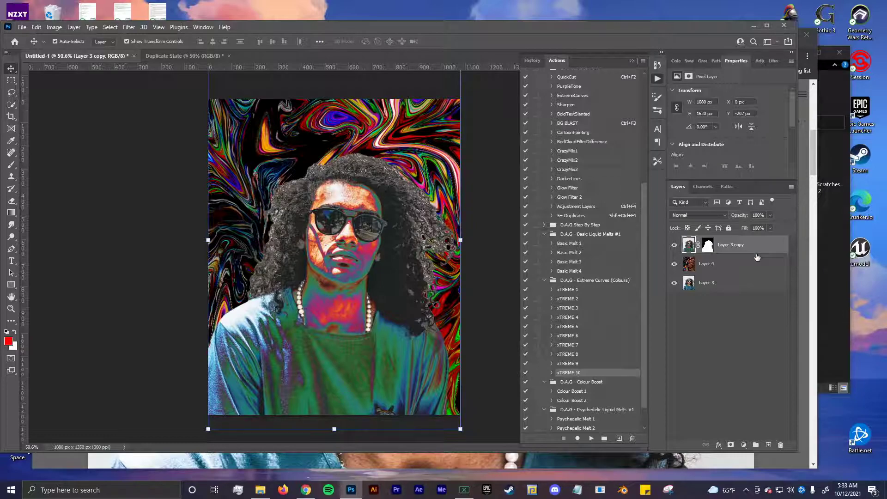
# Make five portrait duplicates and run Vibe Lines 1, hiding the resulting layer.
pyautogui.hotkey('ctrl', 'shift', 'F4')
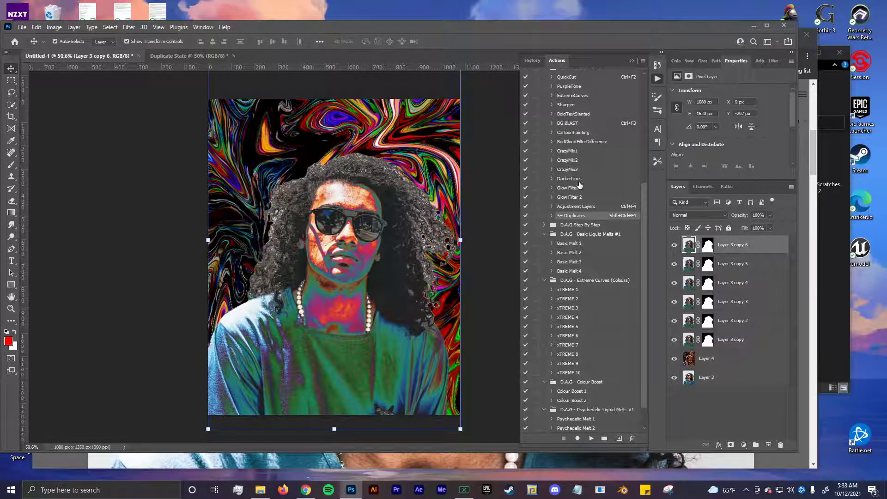
pyautogui.scroll(4, 578, 155)
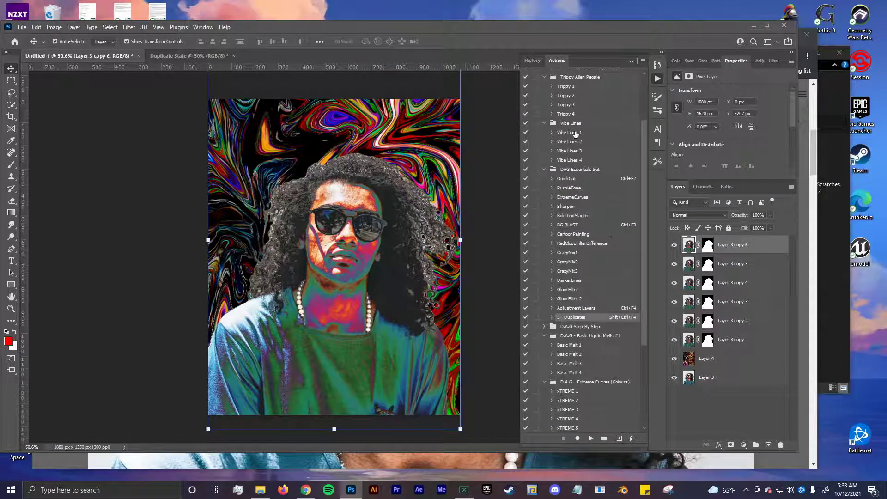
pyautogui.click(576, 134)
pyautogui.click(592, 439)
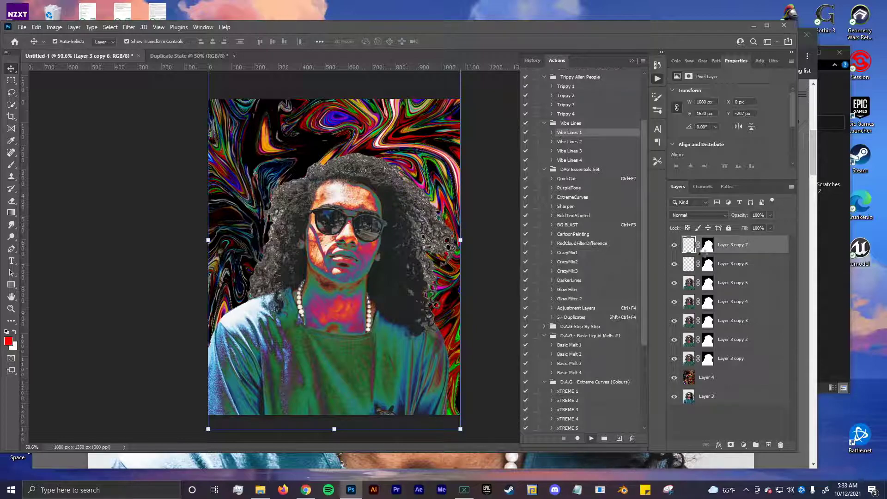
pyautogui.click(675, 245)
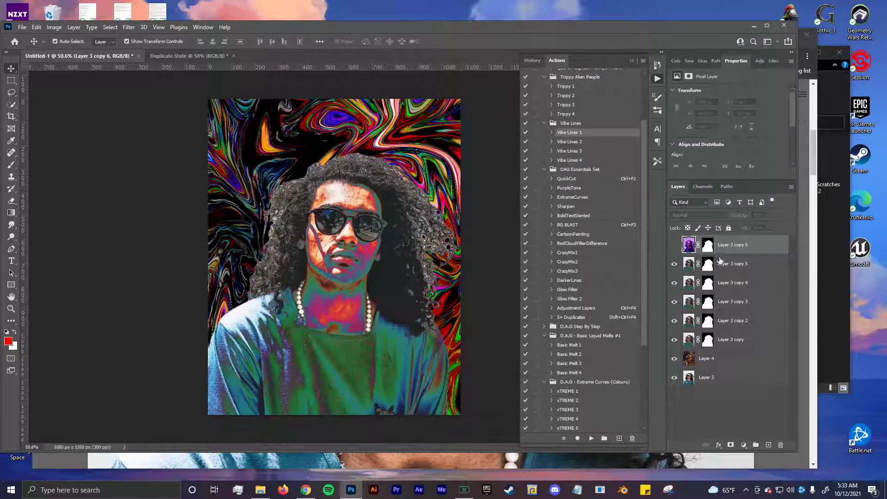
# Run Vibe Lines 2 on Layer 3 copy 5, then hide its result and copy 5.
pyautogui.hotkey('alt', '[')
pyautogui.click(577, 143)
pyautogui.click(592, 438)
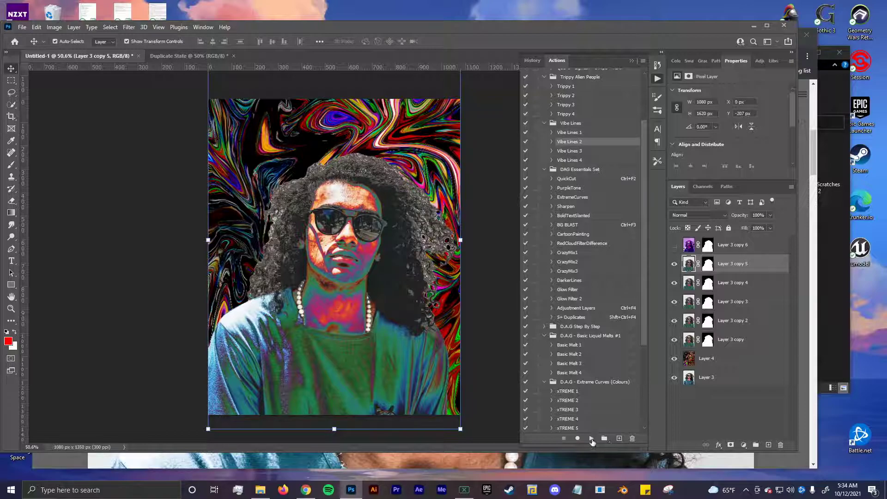
pyautogui.click(674, 265)
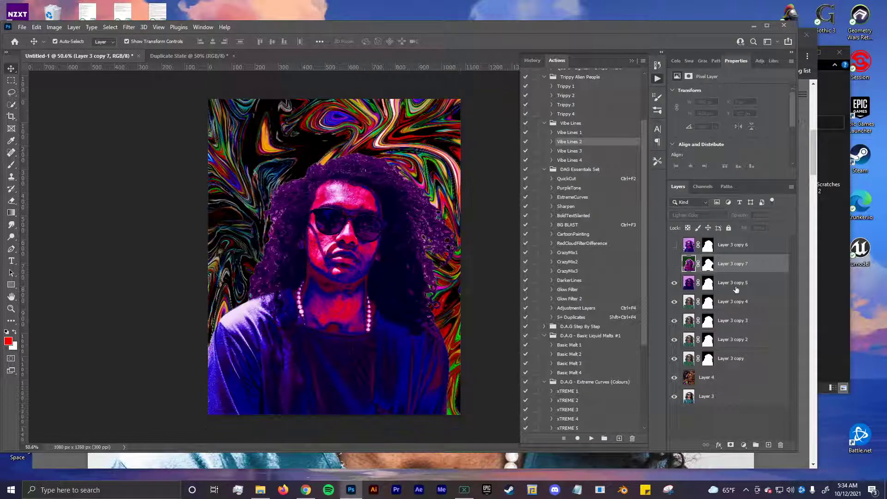
pyautogui.click(675, 283)
# Run Vibe Lines 3 and Vibe Lines 4 on Layer 3 copy 4, hiding Layer 3 copy 8.
pyautogui.hotkey('alt', '[')
pyautogui.click(569, 132)
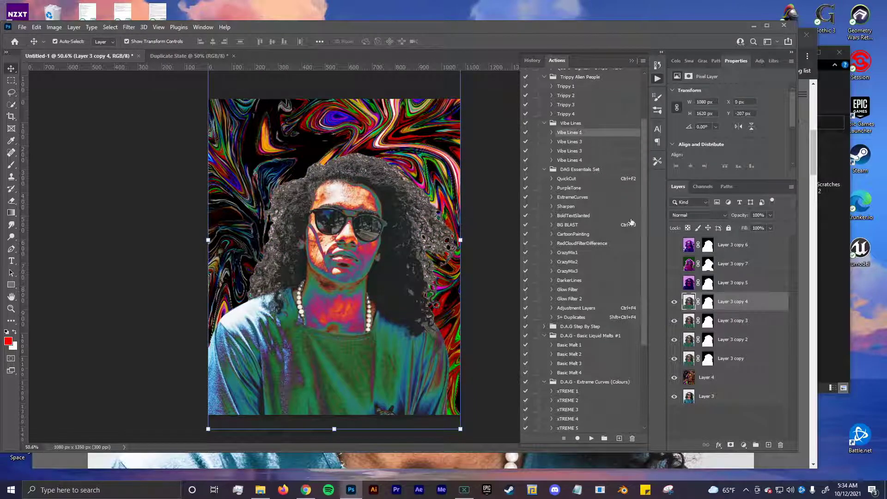
pyautogui.click(593, 150)
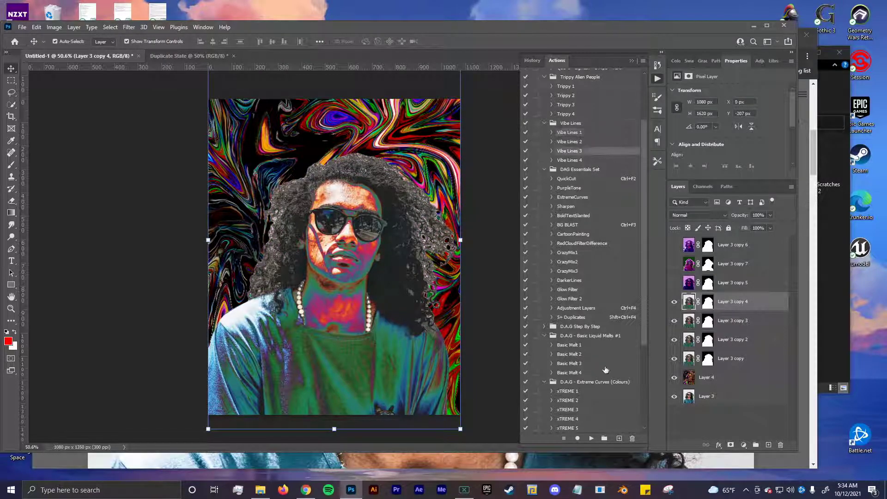
pyautogui.click(592, 439)
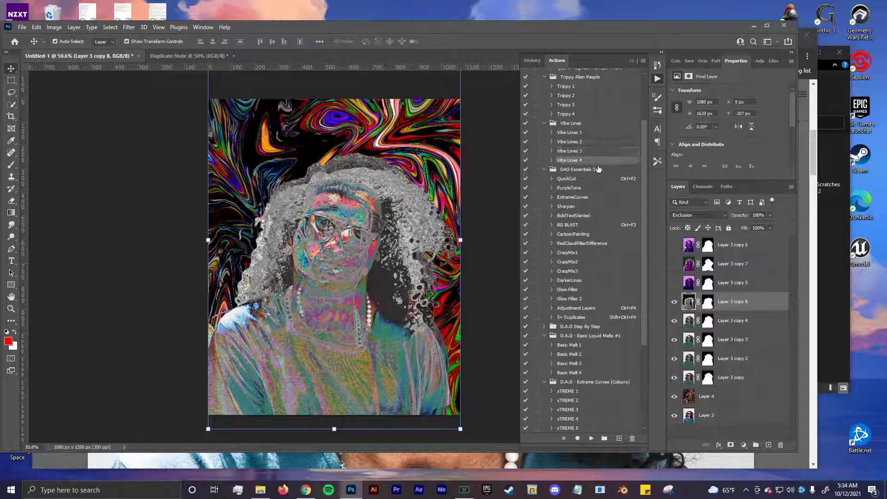
pyautogui.click(675, 302)
pyautogui.hotkey('alt', '[')
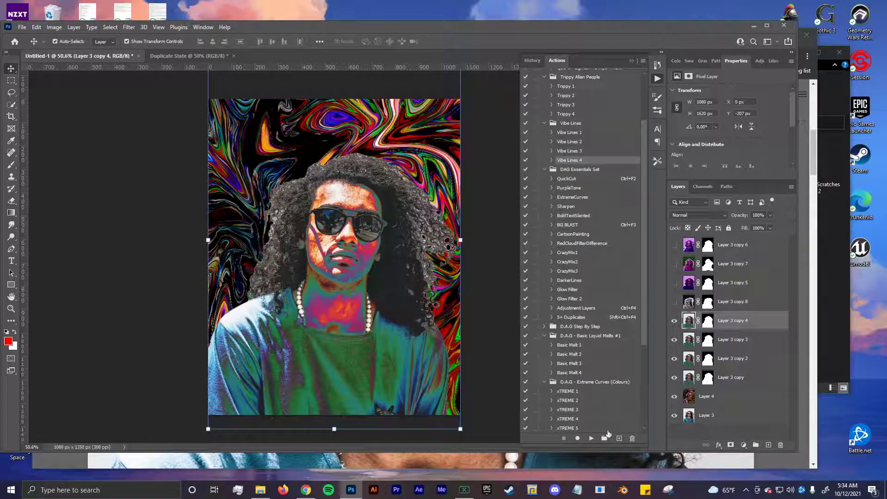
pyautogui.click(591, 438)
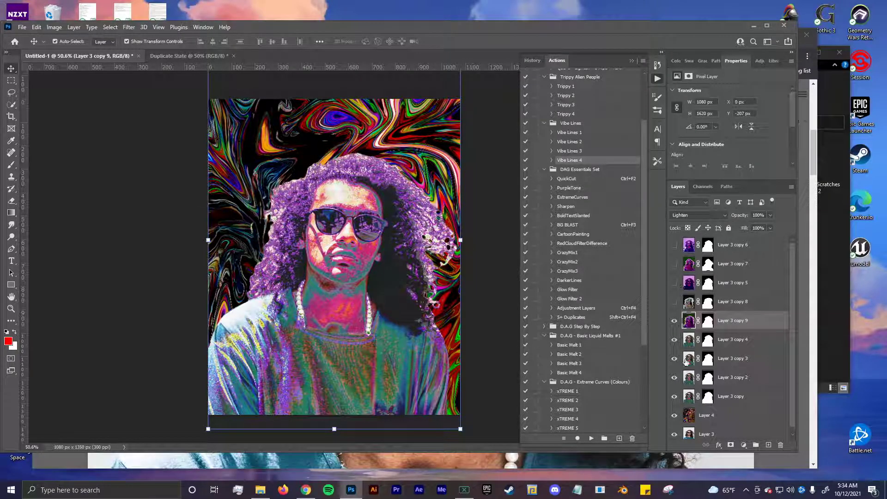
# Move Layer 3 copy 4 to the top and show copies 6, 7 and 8 again.
pyautogui.moveTo(741, 320); pyautogui.dragTo(737, 246)
pyautogui.click(675, 264)
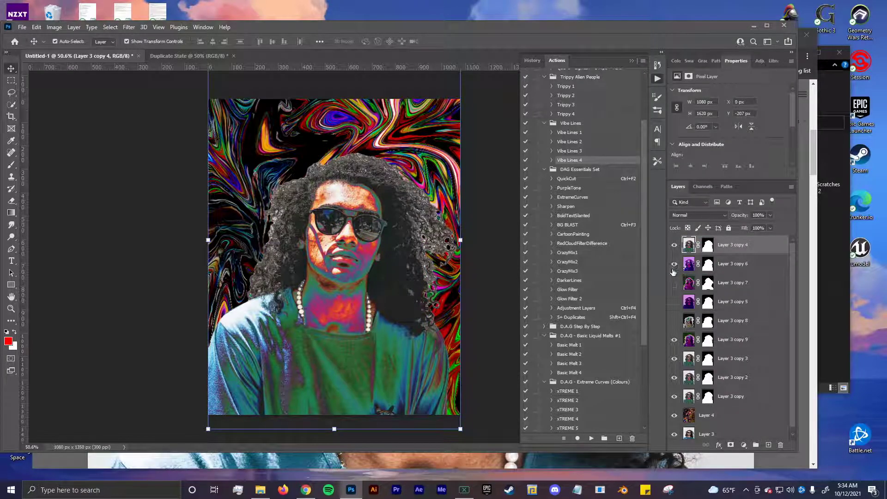
pyautogui.click(675, 283)
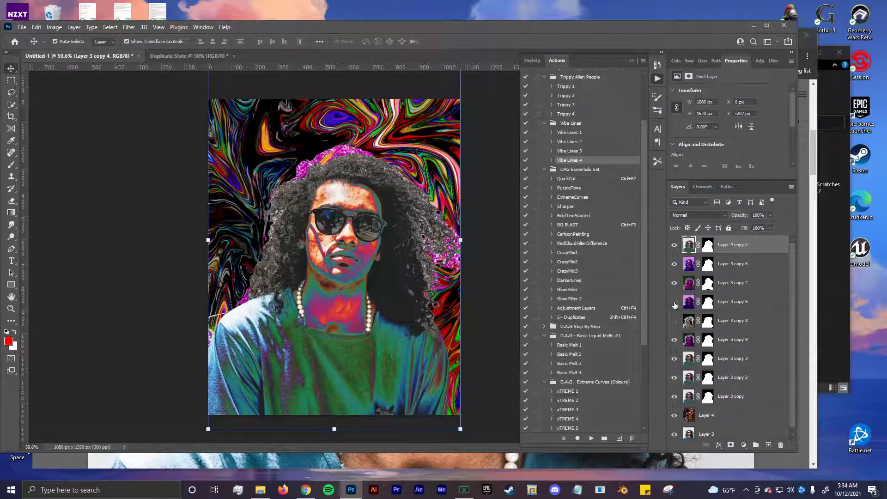
pyautogui.click(674, 320)
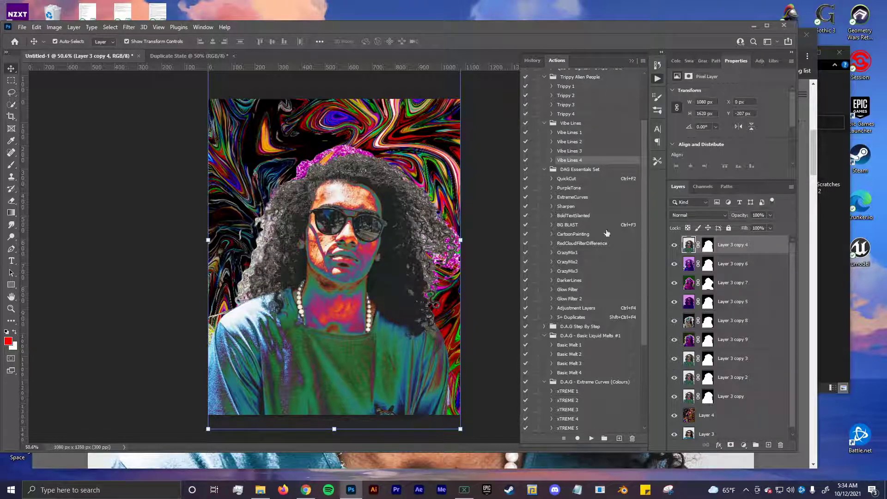
pyautogui.click(149, 252)
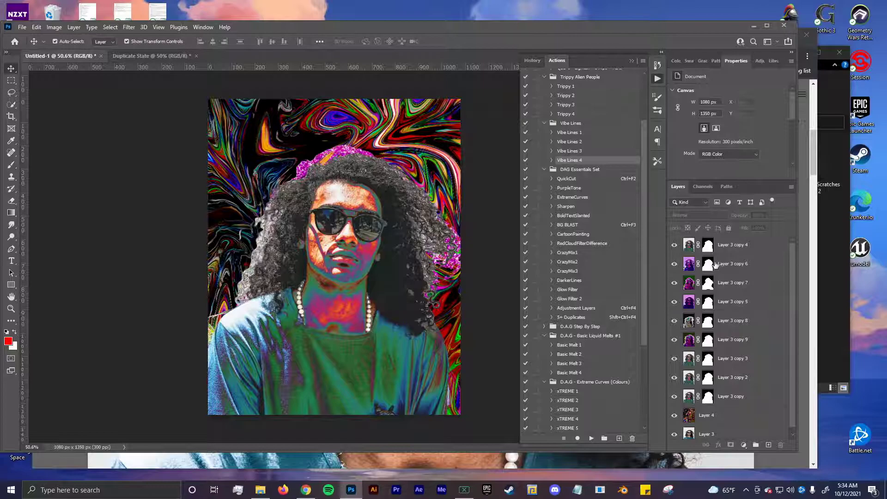
# Duplicate Layer 3 copy 7 to the top, try Lighter Color blending, then delete it.
pyautogui.moveTo(726, 286)
pyautogui.mouseDown()
pyautogui.moveTo(725, 243)
pyautogui.moveTo(730, 283)
pyautogui.mouseUp()
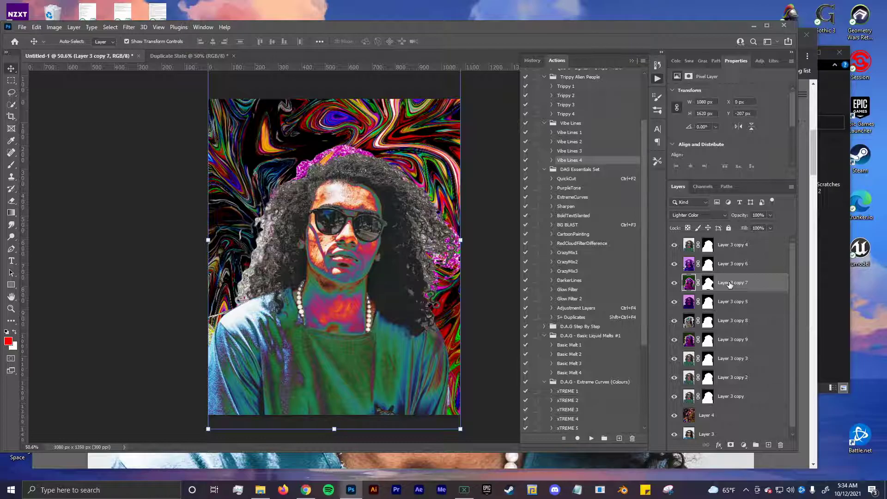
pyautogui.moveTo(730, 285); pyautogui.dragTo(725, 245)
pyautogui.click(698, 215)
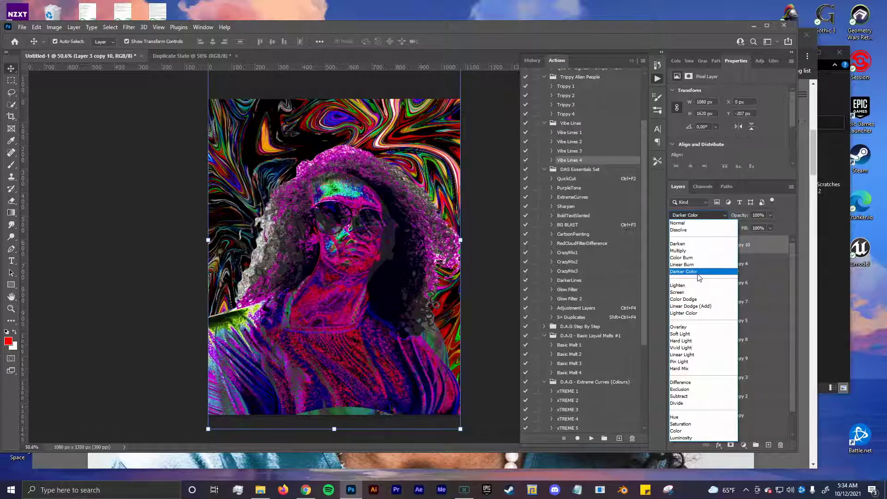
pyautogui.click(76, 331)
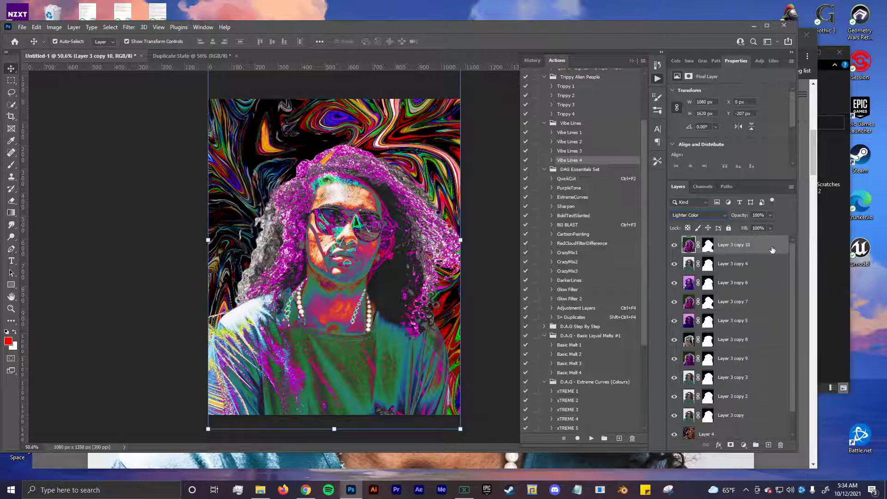
pyautogui.press('Delete')
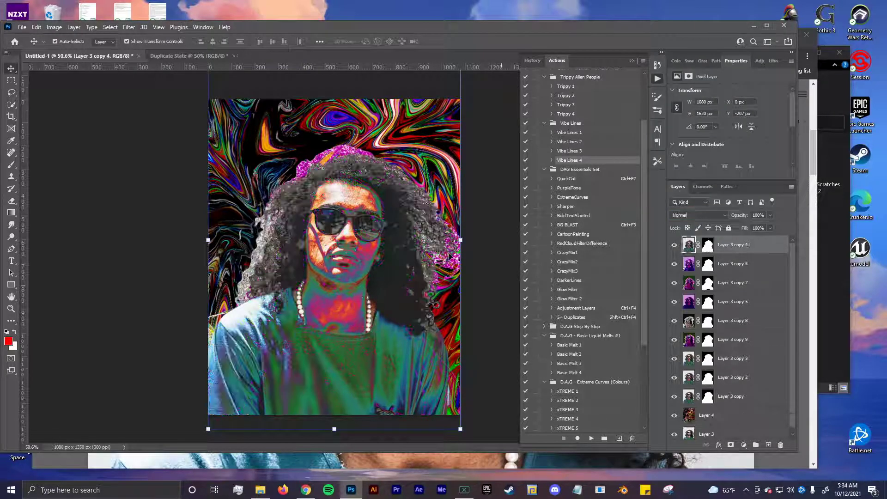
# Select Layer 3 copy 4 and duplicate it with Ctrl+J.
pyautogui.click(451, 256)
pyautogui.click(370, 236)
pyautogui.hotkey('ctrl', 'j')
# Try Find Edges and invert on the new copy, preview blend modes, then delete it.
pyautogui.click(129, 27)
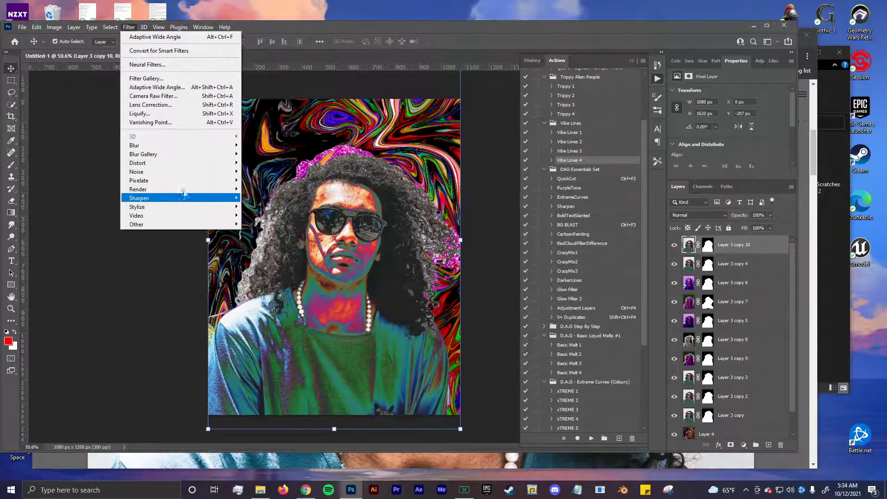
pyautogui.moveTo(186, 209)
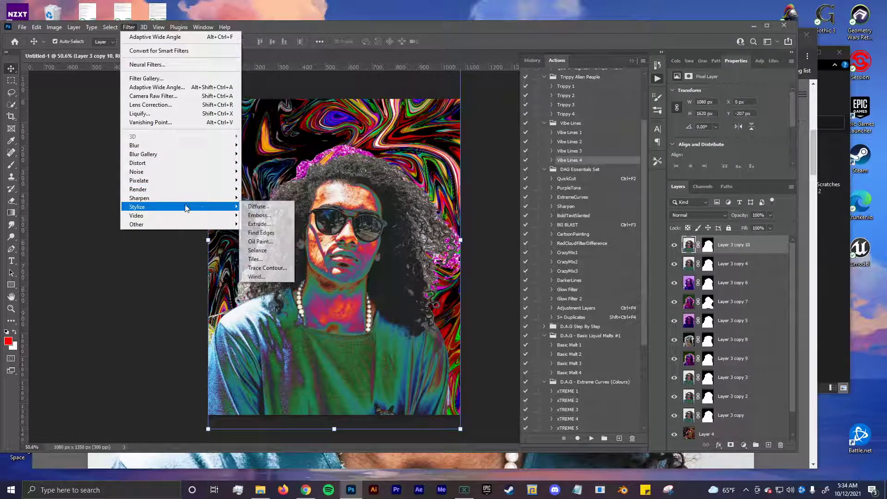
pyautogui.click(261, 233)
pyautogui.hotkey('ctrl', 'i')
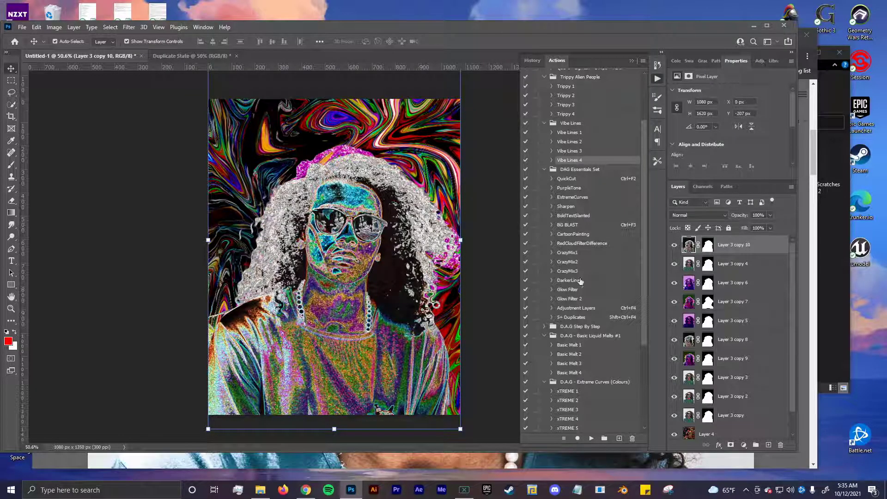
pyautogui.click(694, 217)
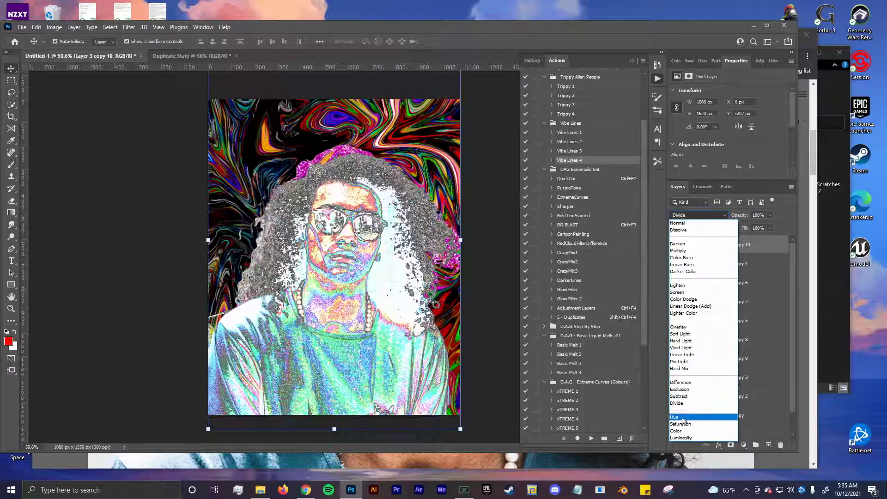
pyautogui.press('Escape')
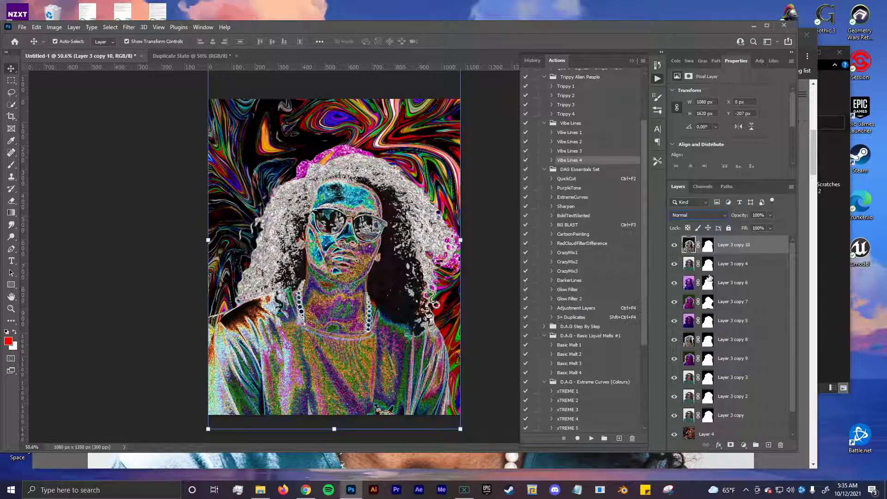
pyautogui.press('Delete')
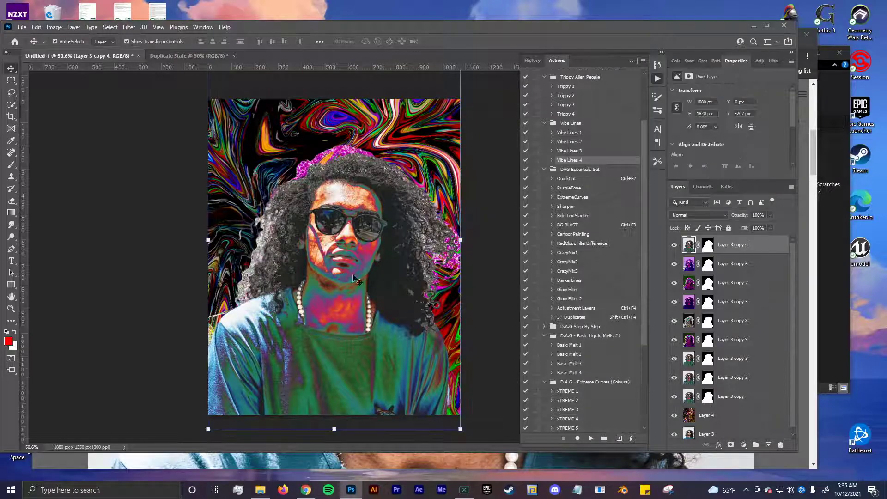
# Play the Colour Boost 1 action on the portrait.
pyautogui.scroll(-5, 626, 375)
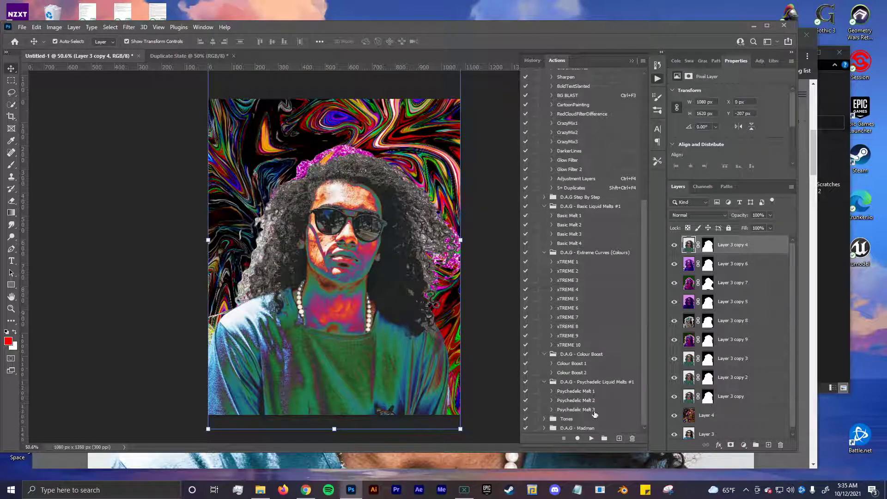
pyautogui.click(572, 363)
pyautogui.click(591, 438)
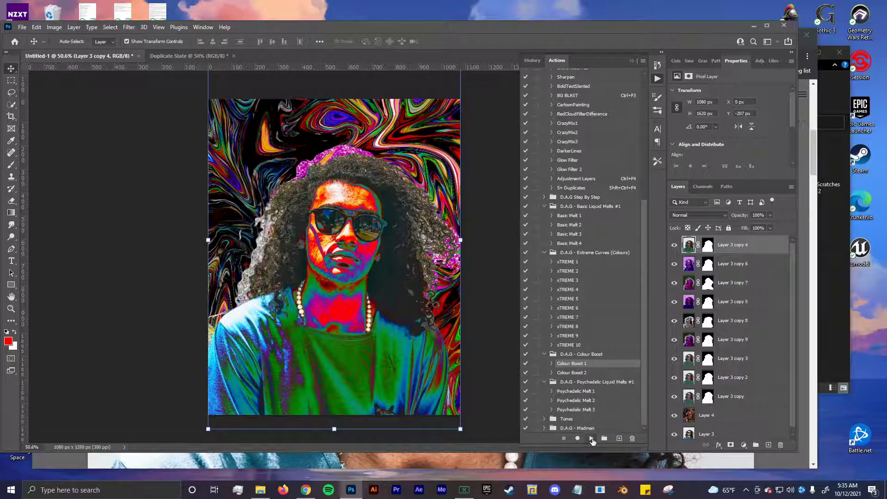
# Play the Colour Boost 2 action to make the portrait redder.
pyautogui.click(592, 375)
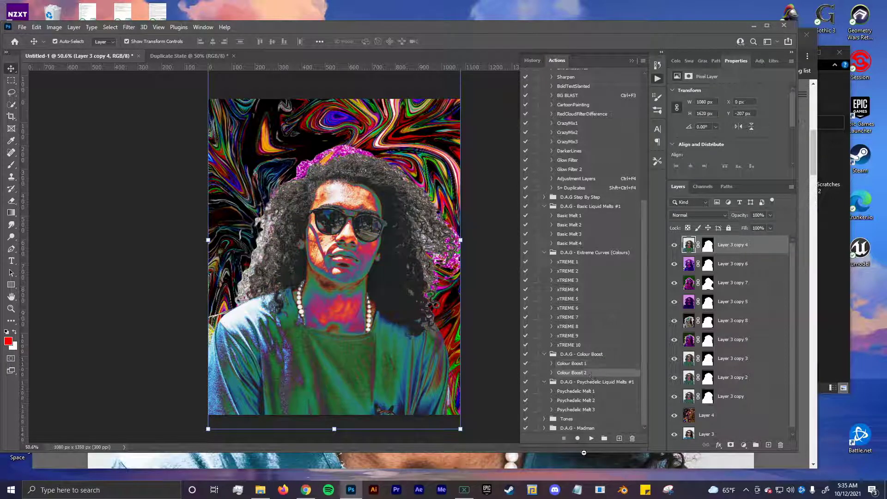
pyautogui.click(592, 438)
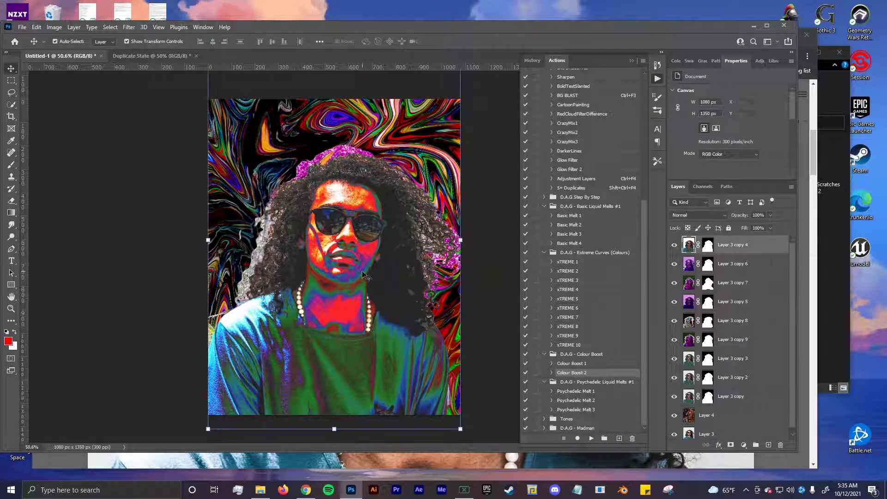
pyautogui.scroll(3, 581, 323)
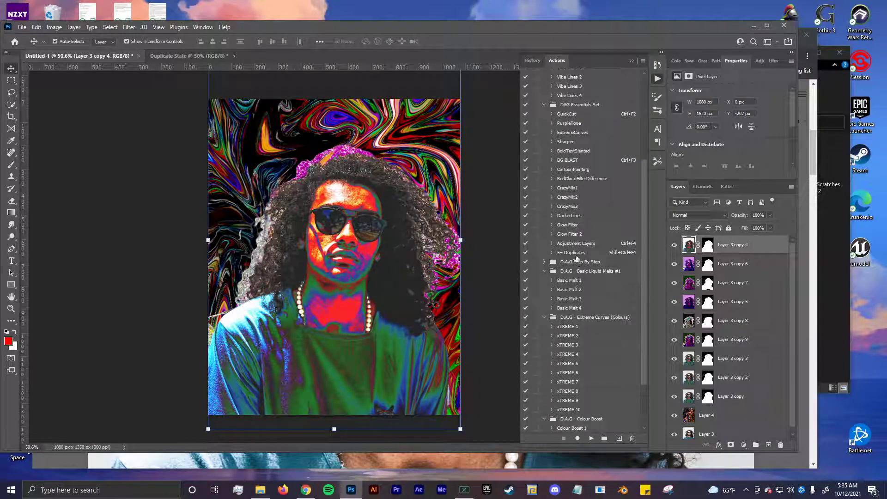
pyautogui.scroll(2, 582, 223)
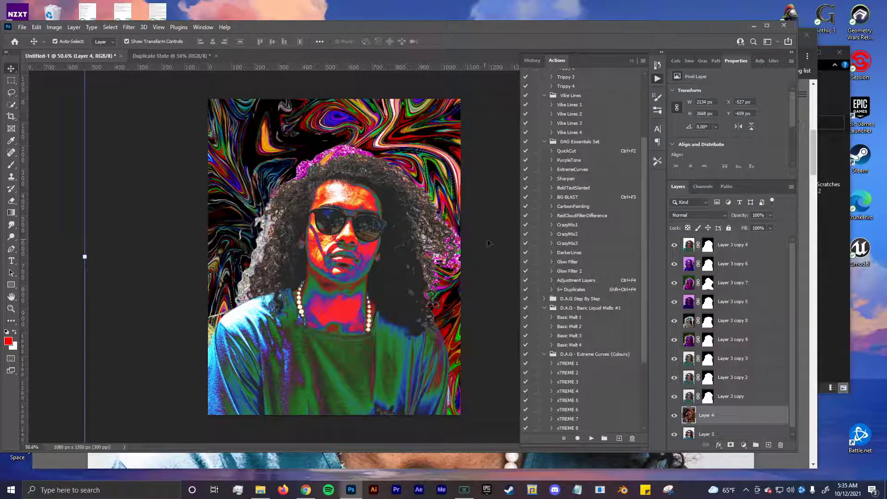
# Run Glow Filter, then start Glow Filter 2 and stop at the Filter Gallery warning.
pyautogui.click(573, 262)
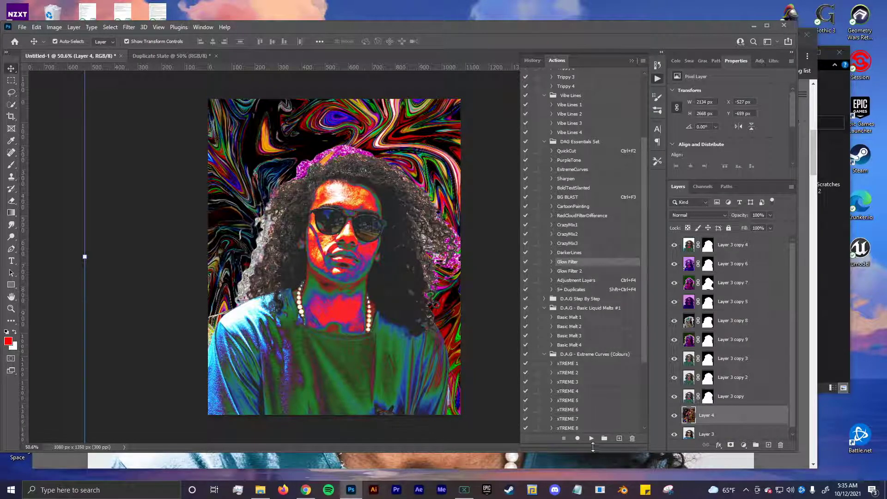
pyautogui.click(592, 439)
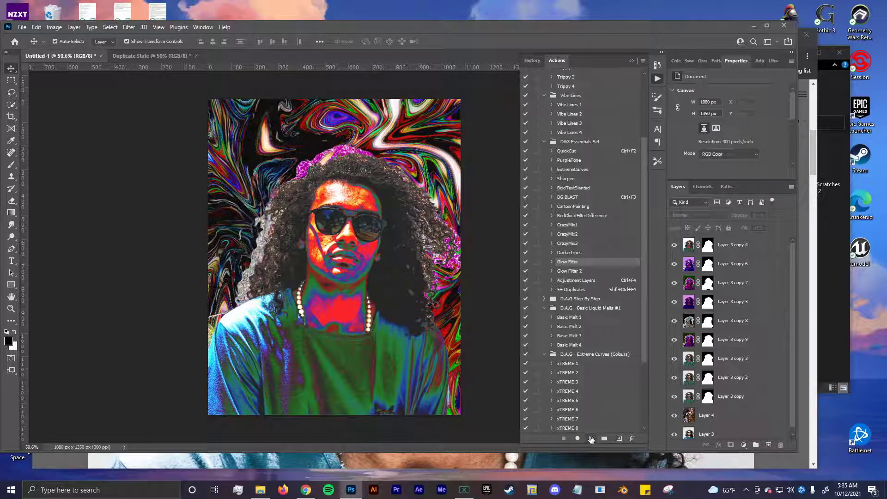
pyautogui.click(578, 272)
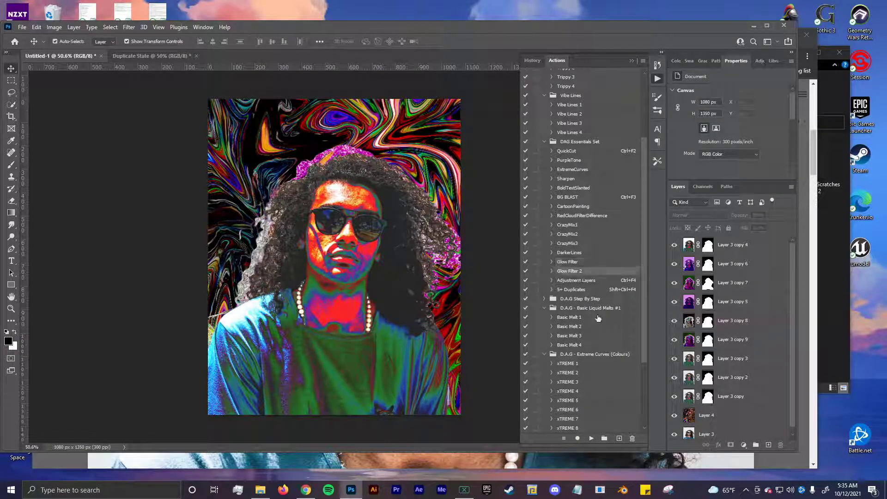
pyautogui.click(592, 438)
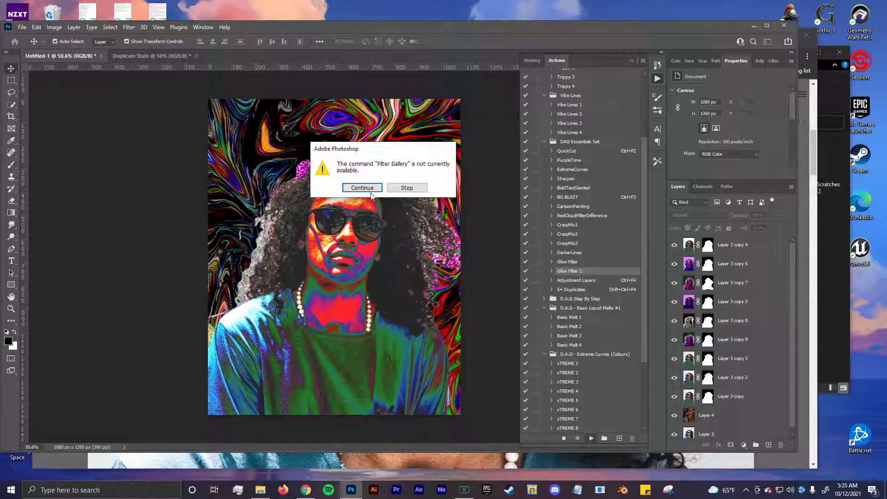
pyautogui.click(407, 187)
# Rerun Glow Filter 2 on Layer 4, continuing past the Filter Gallery step.
pyautogui.click(560, 281)
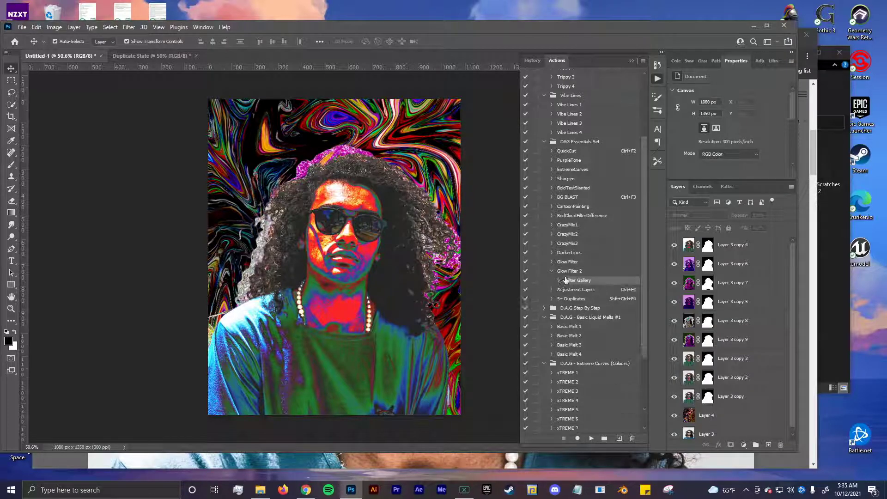
pyautogui.click(592, 438)
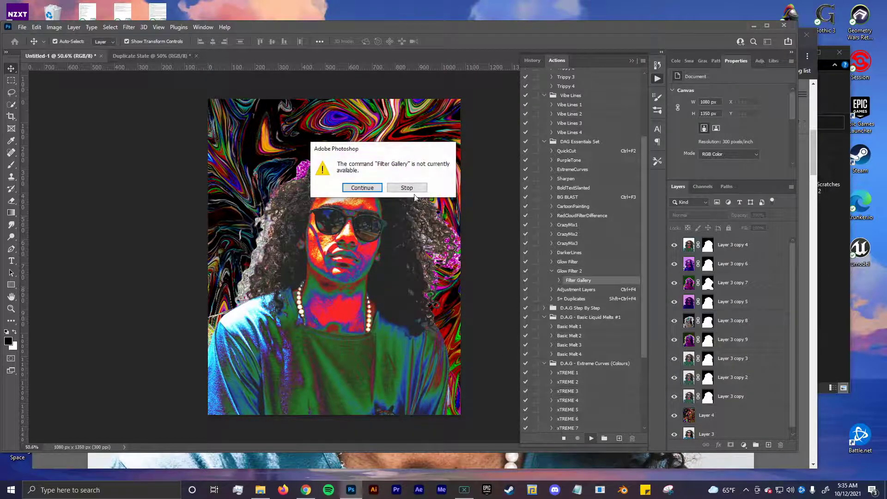
pyautogui.click(363, 187)
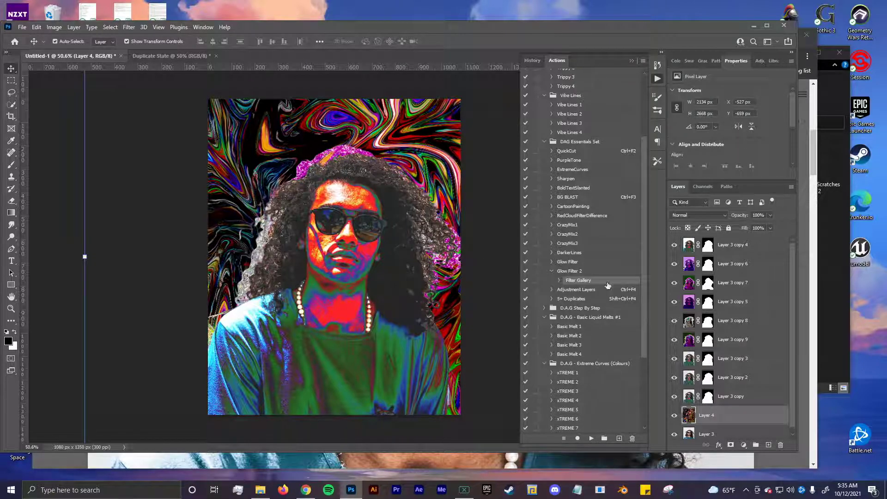
pyautogui.click(575, 272)
pyautogui.click(552, 271)
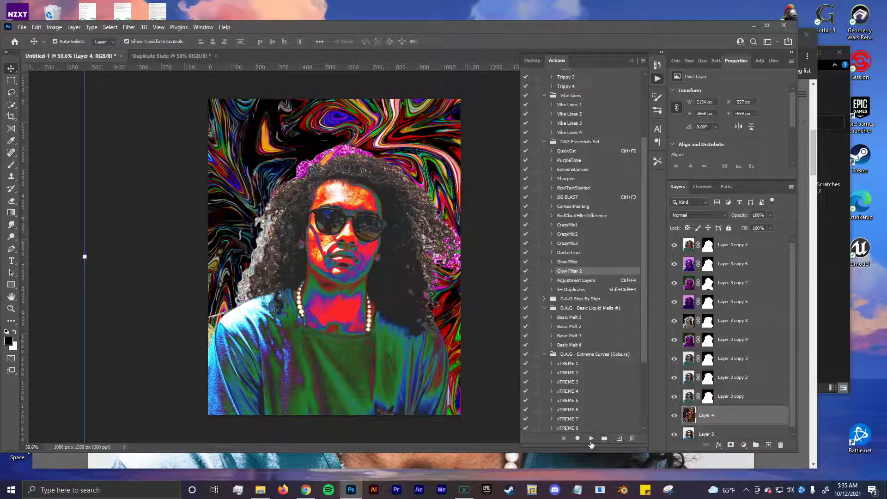
pyautogui.click(592, 438)
pyautogui.click(586, 216)
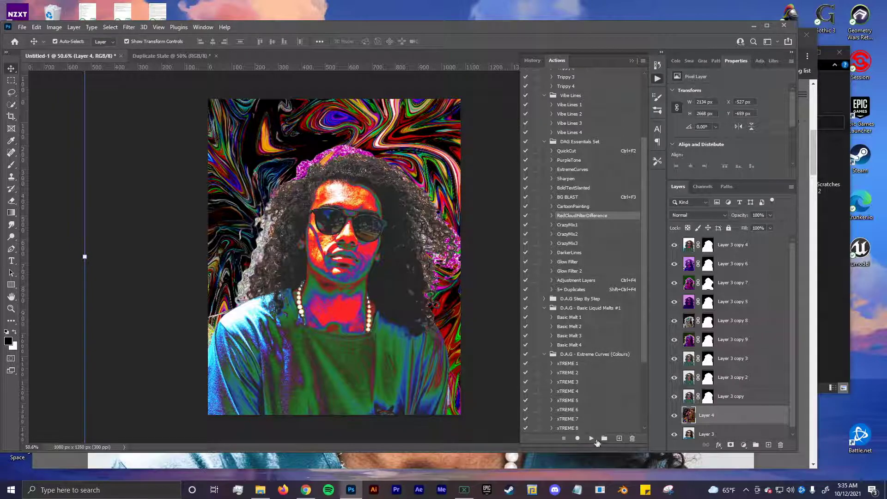
pyautogui.click(592, 439)
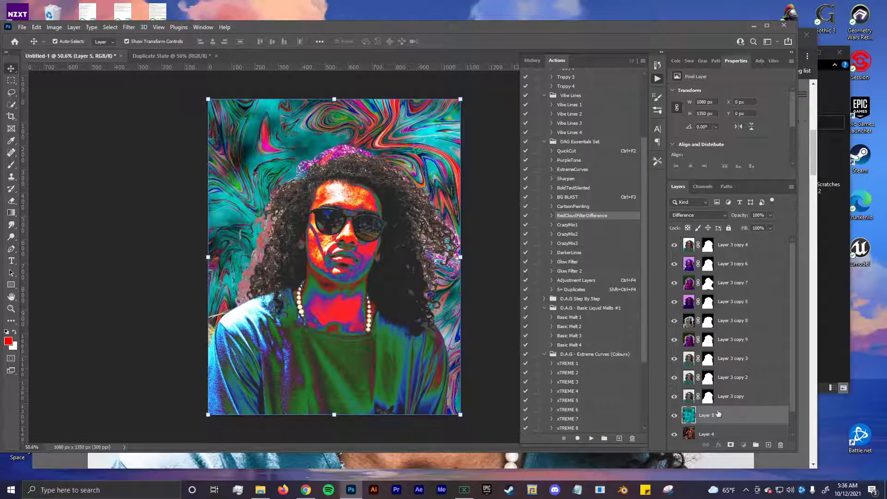
pyautogui.moveTo(719, 414); pyautogui.dragTo(714, 244)
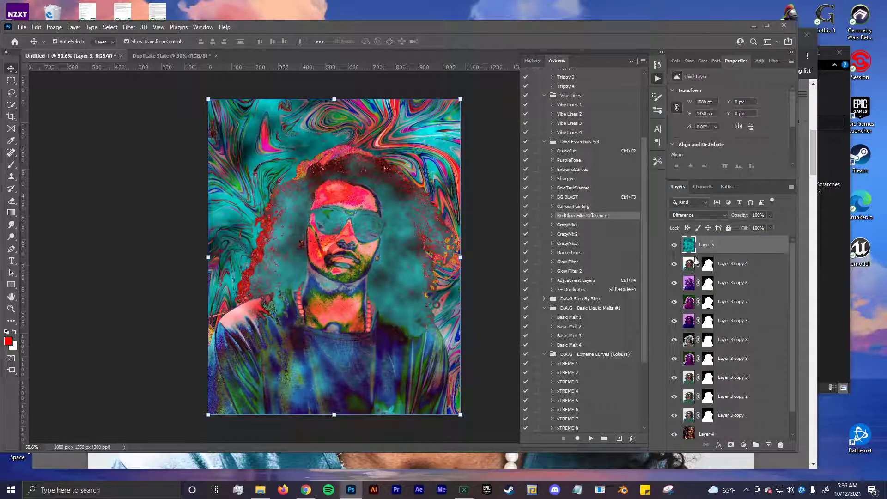
pyautogui.click(674, 245)
pyautogui.press('Delete')
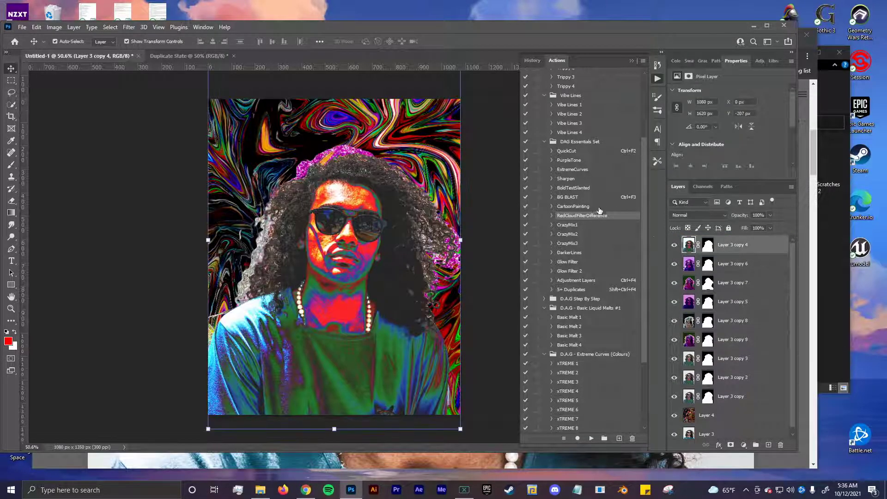
pyautogui.click(179, 164)
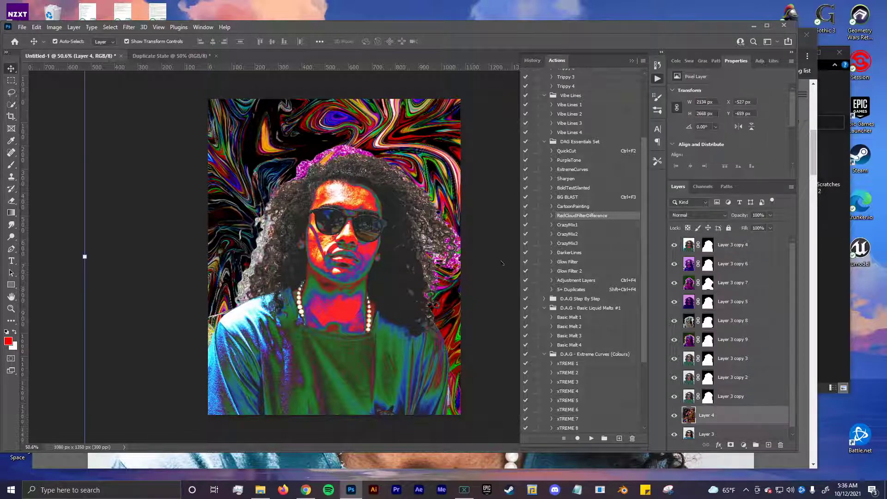
pyautogui.scroll(-2, 603, 340)
pyautogui.scroll(4, 602, 333)
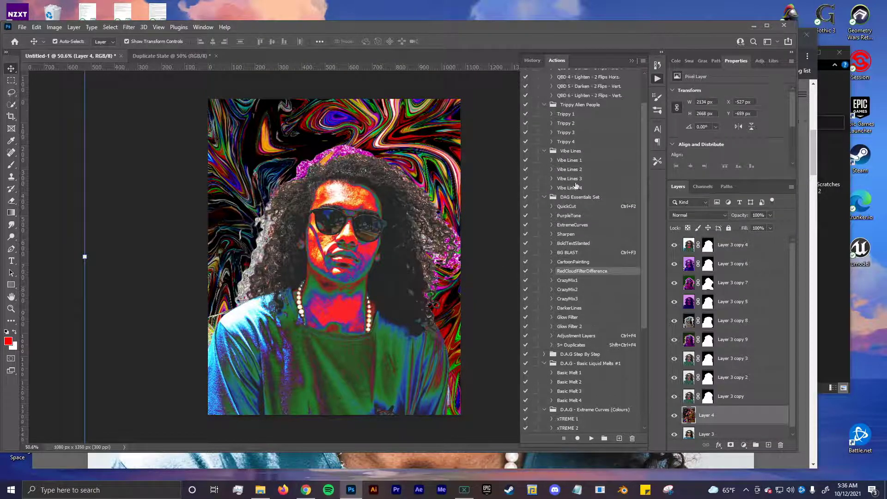
pyautogui.scroll(2, 573, 162)
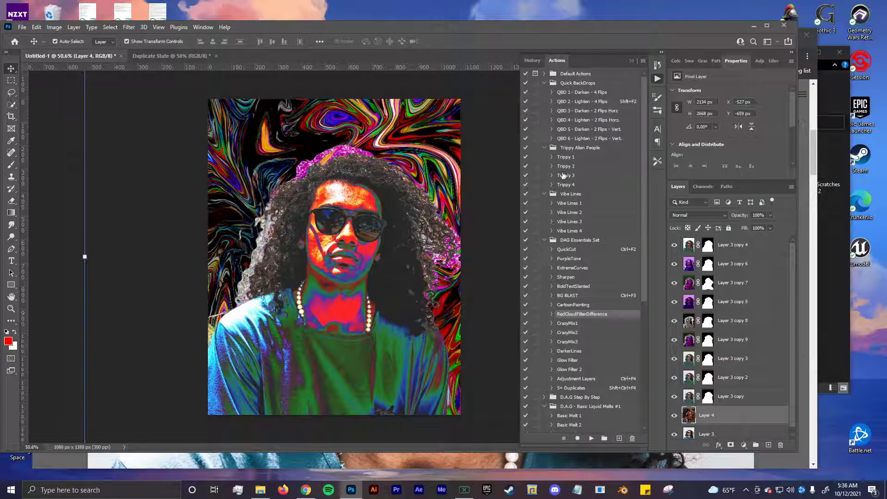
pyautogui.scroll(-5, 588, 213)
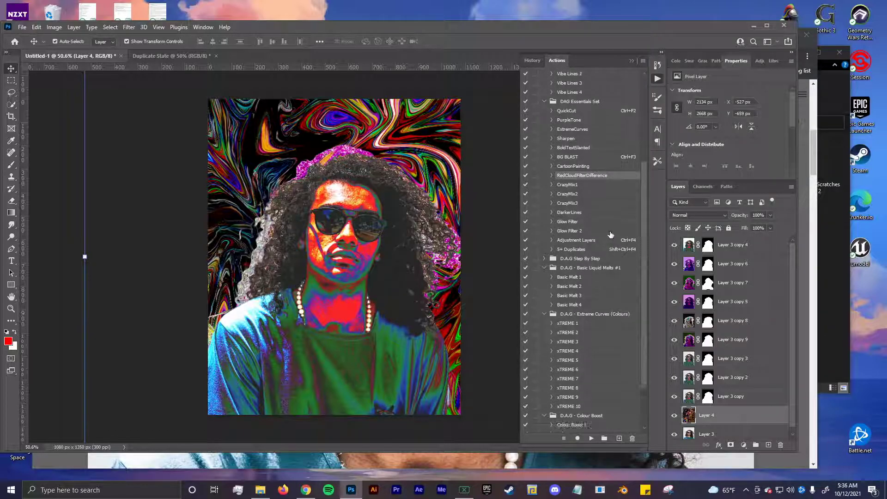
# Run BoldTextSlanted and scale the LOREM IPSUM text down to the canvas width.
pyautogui.click(575, 149)
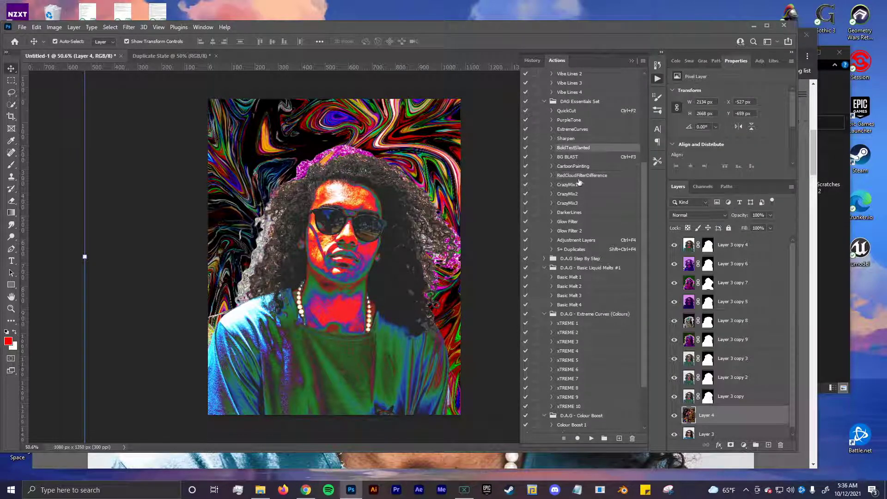
pyautogui.click(591, 438)
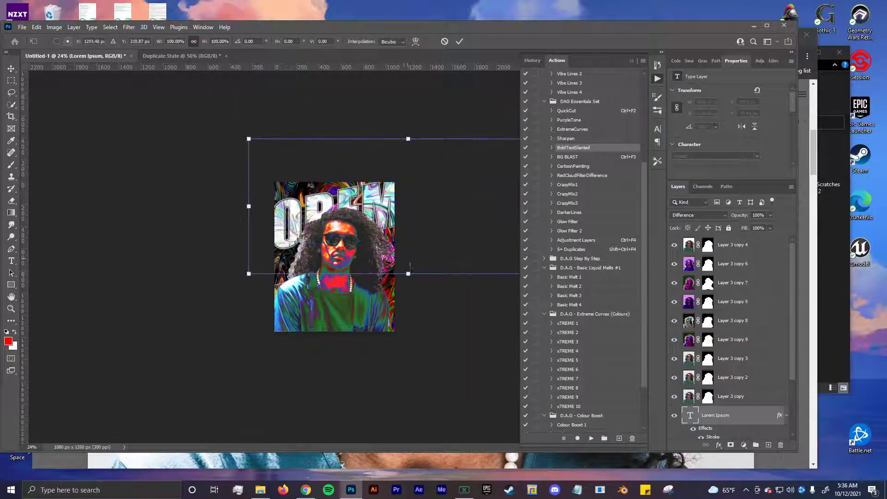
pyautogui.moveTo(408, 301); pyautogui.dragTo(364, 239)
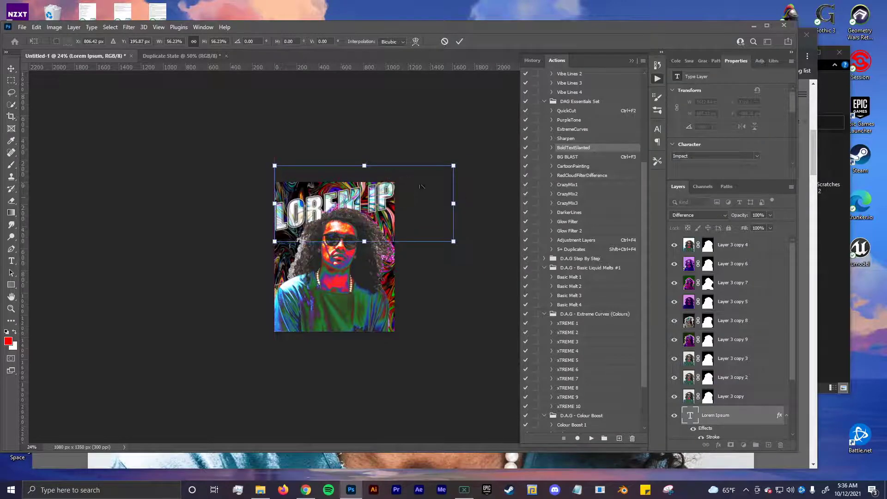
pyautogui.moveTo(456, 205); pyautogui.dragTo(395, 212)
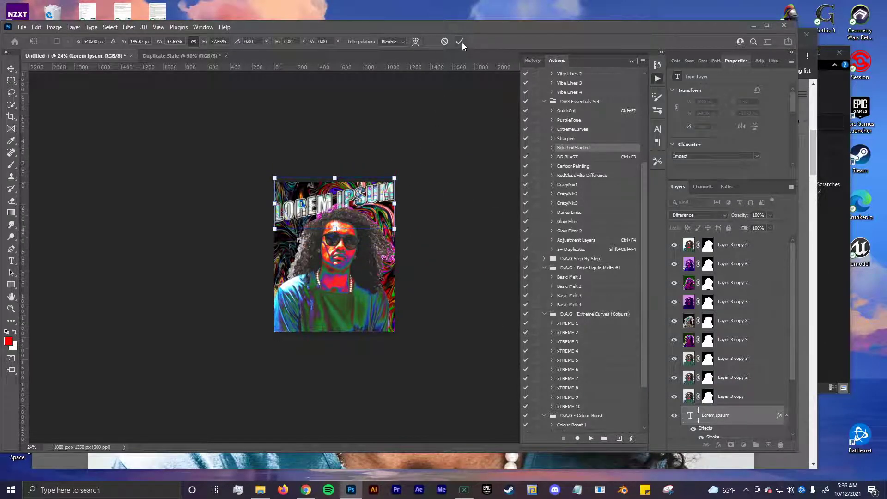
pyautogui.click(459, 41)
pyautogui.hotkey('ctrl', '+')
# Move the LOREM IPSUM text up 55 px and align it to the canvas.
pyautogui.scroll(3, 328, 198)
pyautogui.scroll(-2, 328, 199)
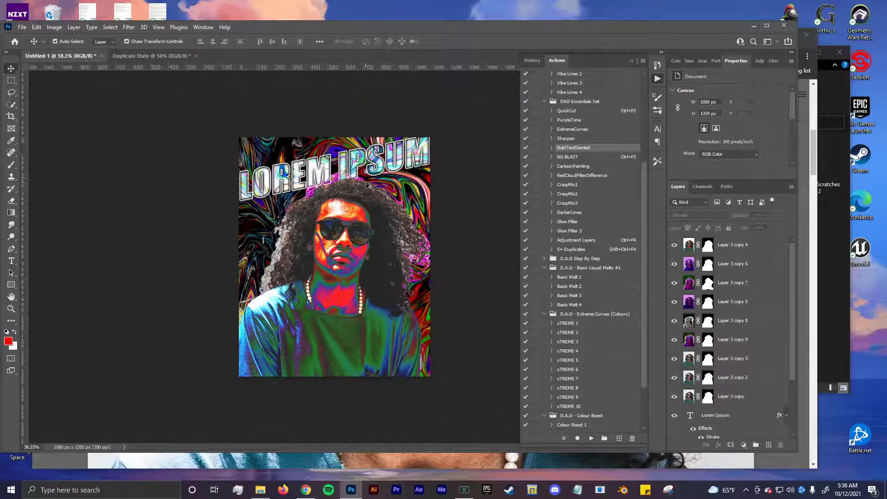
pyautogui.moveTo(393, 162); pyautogui.dragTo(394, 190)
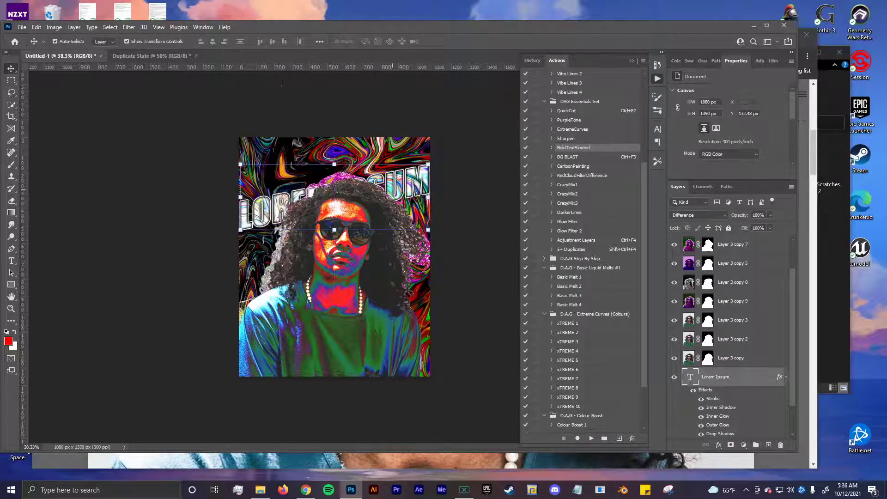
pyautogui.click(320, 41)
pyautogui.click(347, 125)
pyautogui.click(345, 135)
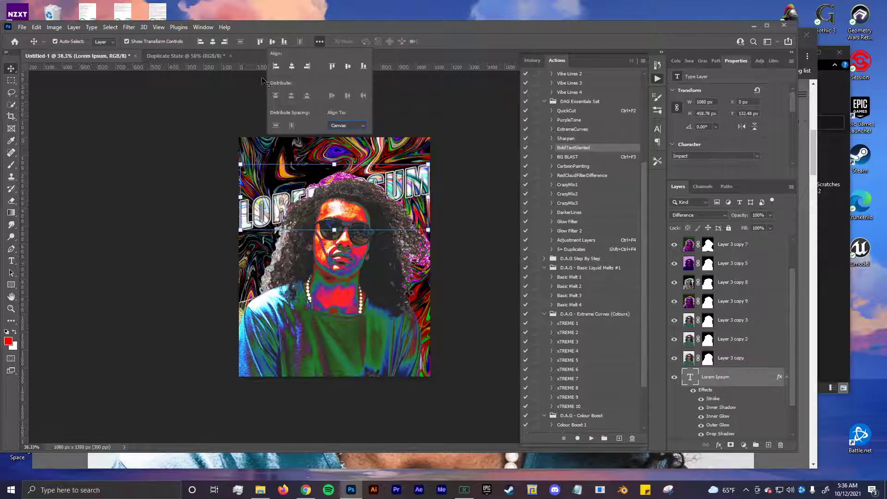
# Duplicate the text line upward into stacked copies, then make six more portrait copies.
pyautogui.moveTo(398, 191); pyautogui.dragTo(400, 215)
pyautogui.click(482, 225)
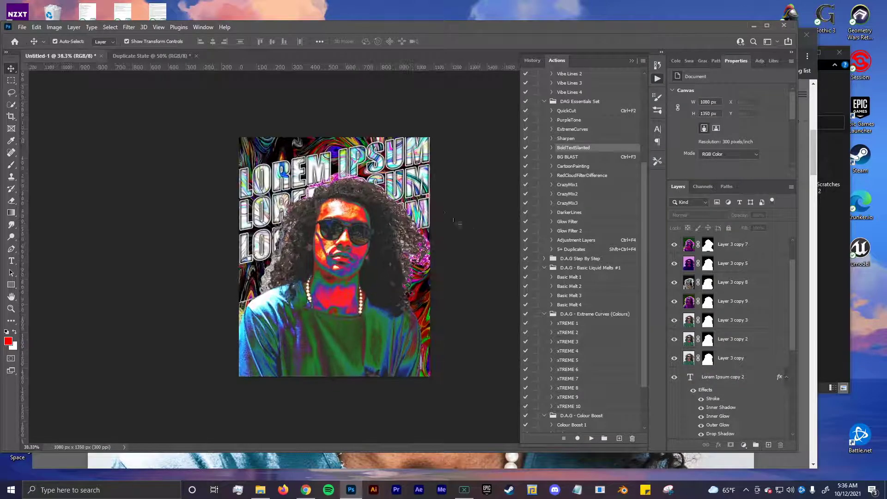
pyautogui.scroll(4, 482, 224)
pyautogui.click(455, 148)
pyautogui.press('Up')
pyautogui.press('Up')
pyautogui.press('Up')
pyautogui.press('Up')
pyautogui.press('Up')
pyautogui.press('Up')
pyautogui.press('Up')
pyautogui.press('Up')
pyautogui.press('Up')
pyautogui.press('Up')
pyautogui.press('Up')
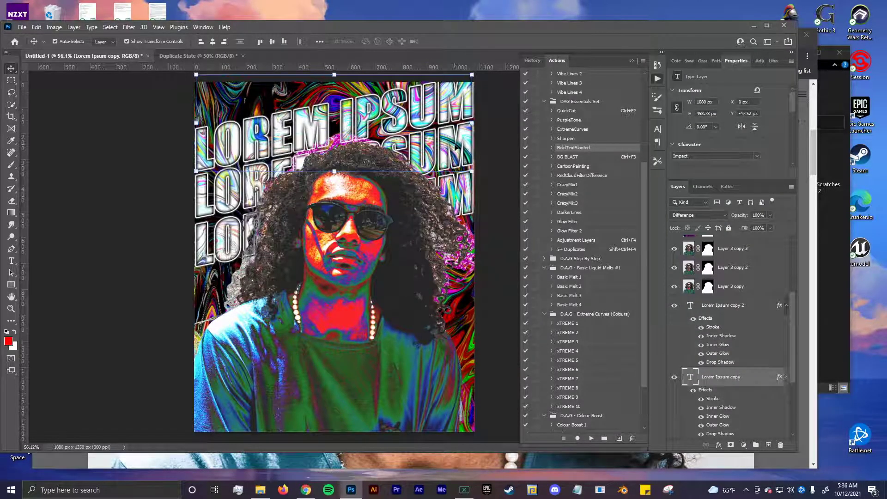
pyautogui.click(484, 259)
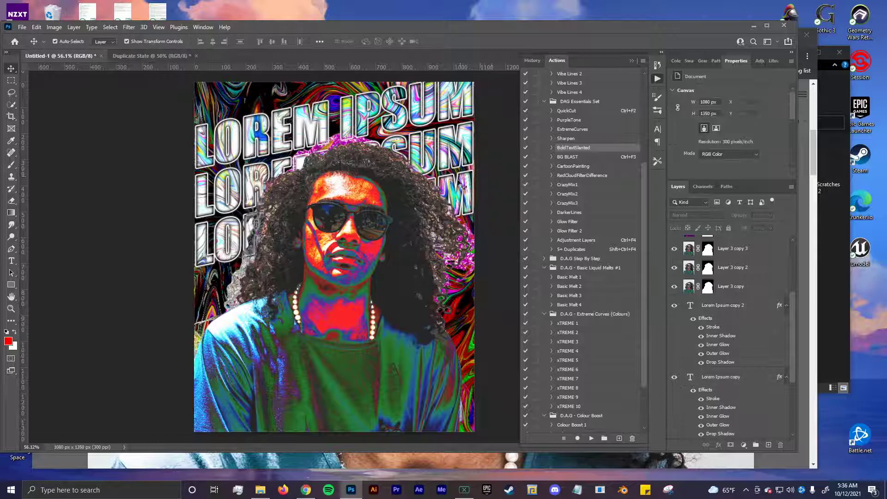
pyautogui.scroll(-5, 479, 213)
pyautogui.scroll(2, 479, 212)
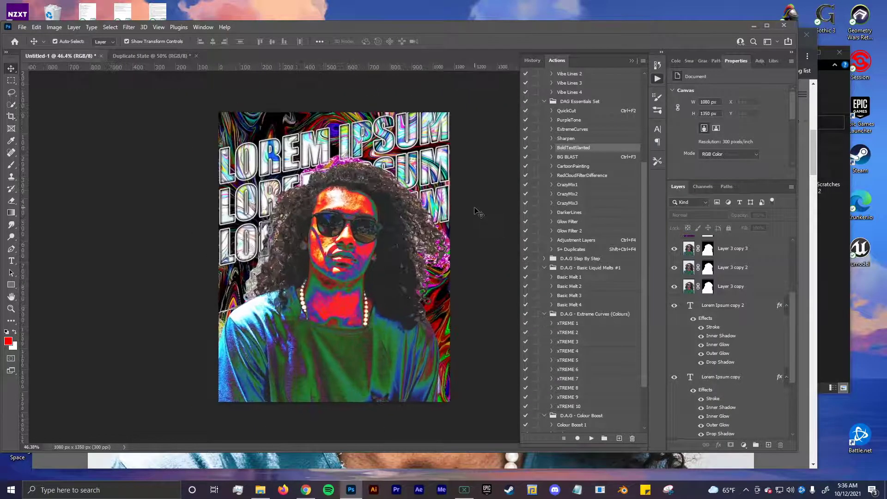
pyautogui.scroll(1, 492, 211)
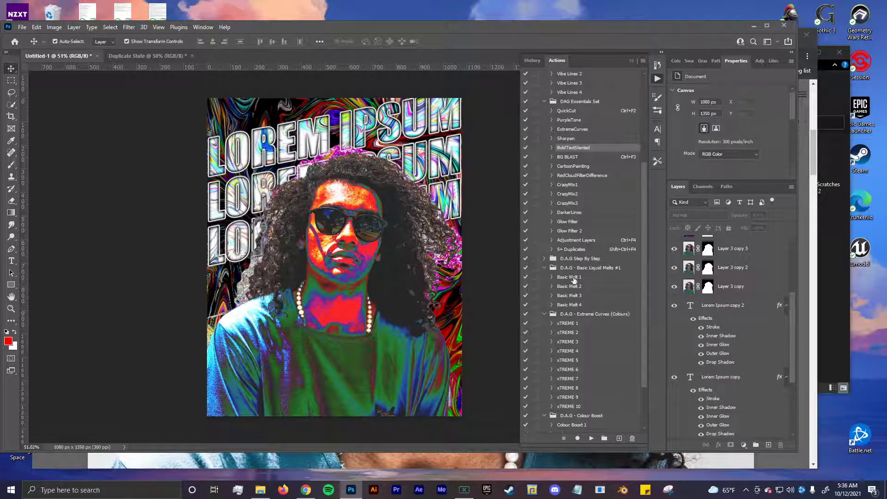
pyautogui.click(745, 328)
pyautogui.hotkey('ctrl', 'shift', 'F4')
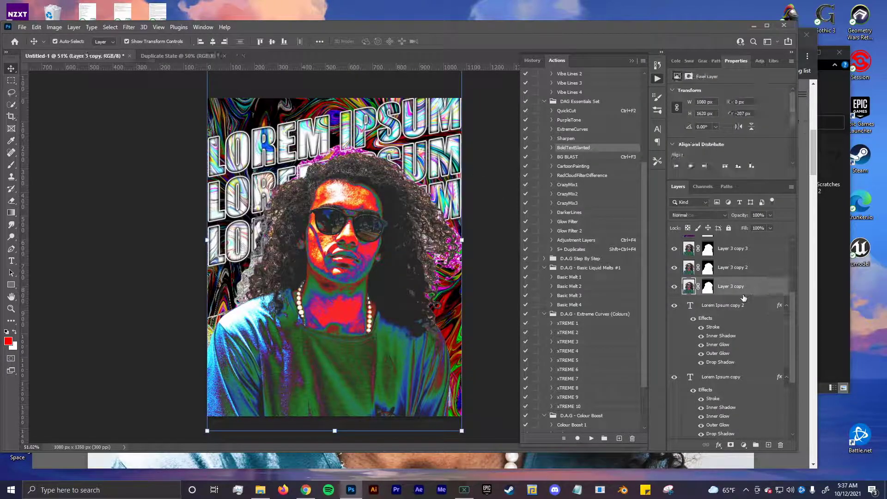
# Open HDR Toning and accept flattening the image into one Background layer.
pyautogui.click(54, 27)
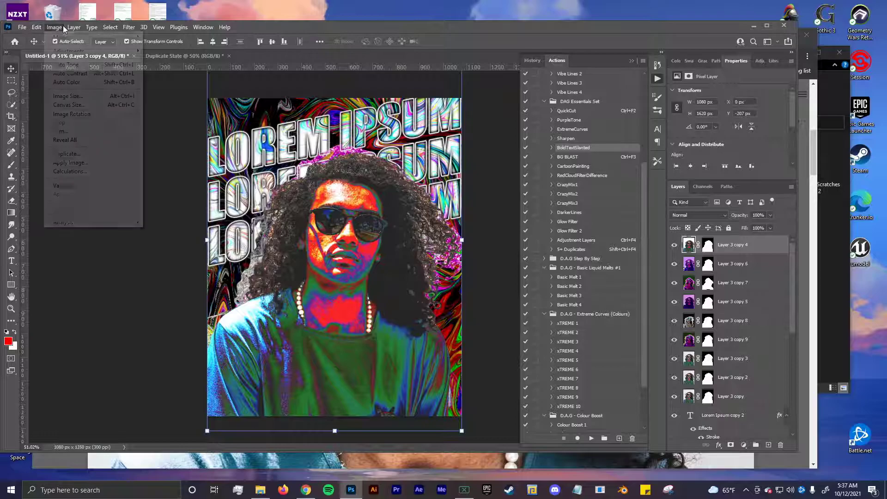
pyautogui.moveTo(92, 51)
pyautogui.click(190, 216)
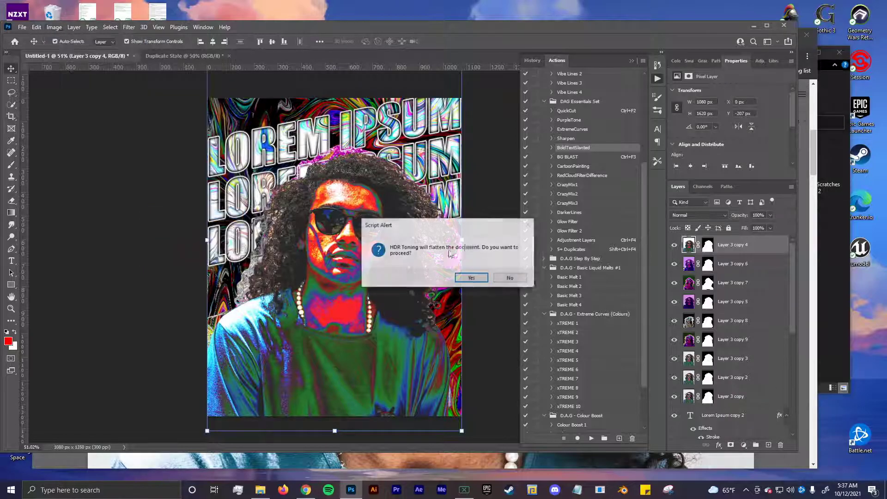
pyautogui.click(474, 276)
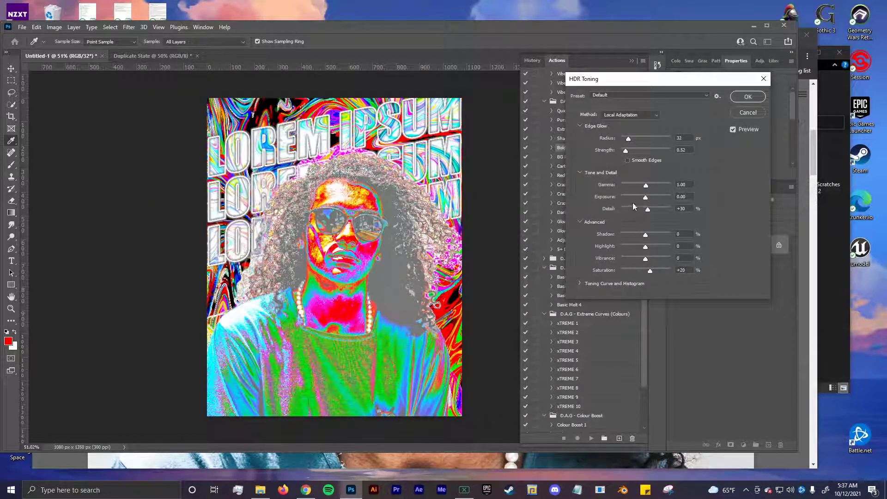
# Experiment with HDR gamma, exposure, detail and edge glow (3.68), then cancel.
pyautogui.moveTo(645, 185)
pyautogui.mouseDown()
pyautogui.moveTo(661, 185)
pyautogui.moveTo(637, 198)
pyautogui.moveTo(647, 199)
pyautogui.moveTo(650, 184)
pyautogui.mouseUp()
pyautogui.moveTo(625, 149); pyautogui.dragTo(630, 151)
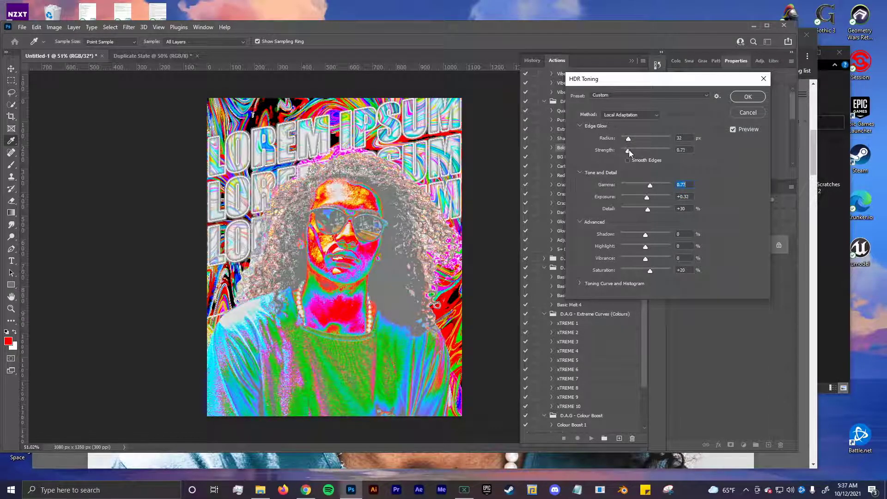
pyautogui.moveTo(651, 212); pyautogui.dragTo(654, 246)
pyautogui.press('Tab')
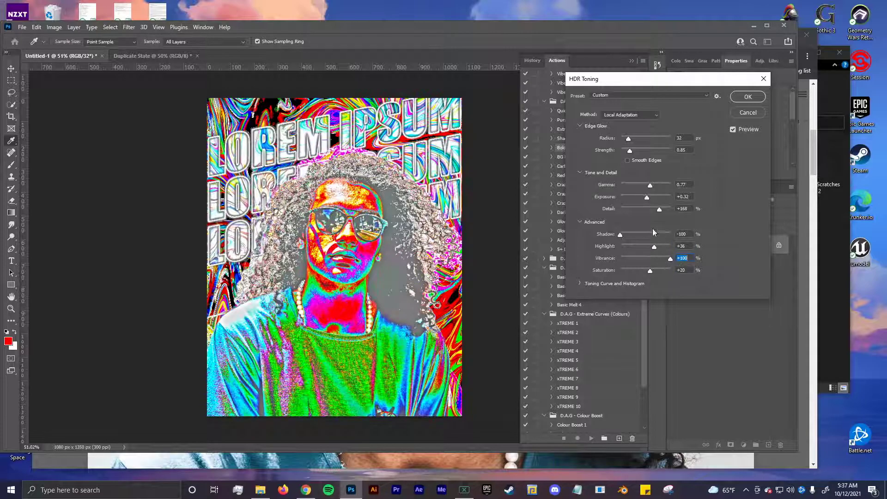
pyautogui.moveTo(659, 210); pyautogui.dragTo(662, 209)
pyautogui.click(638, 197)
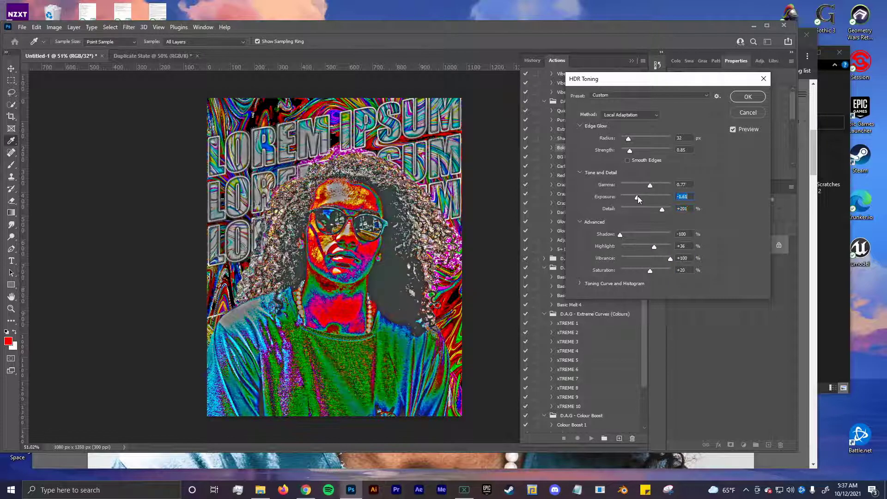
pyautogui.click(637, 196)
pyautogui.moveTo(661, 185); pyautogui.dragTo(633, 194)
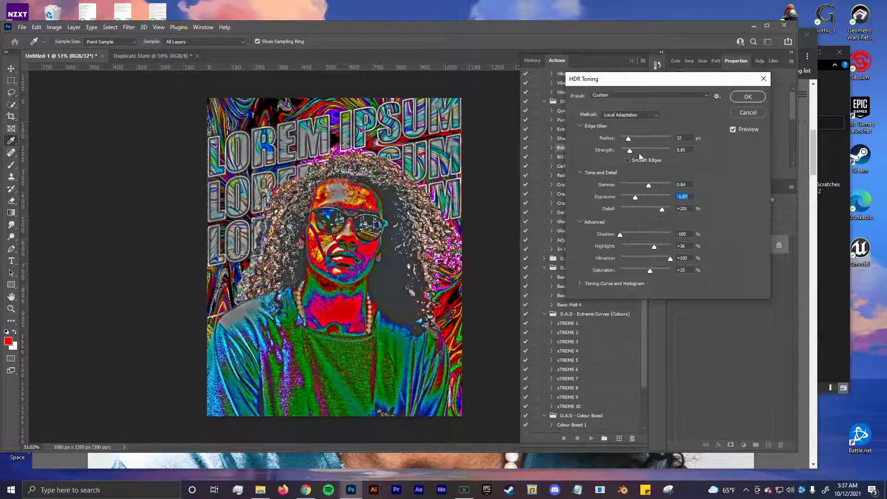
pyautogui.moveTo(630, 151); pyautogui.dragTo(666, 152)
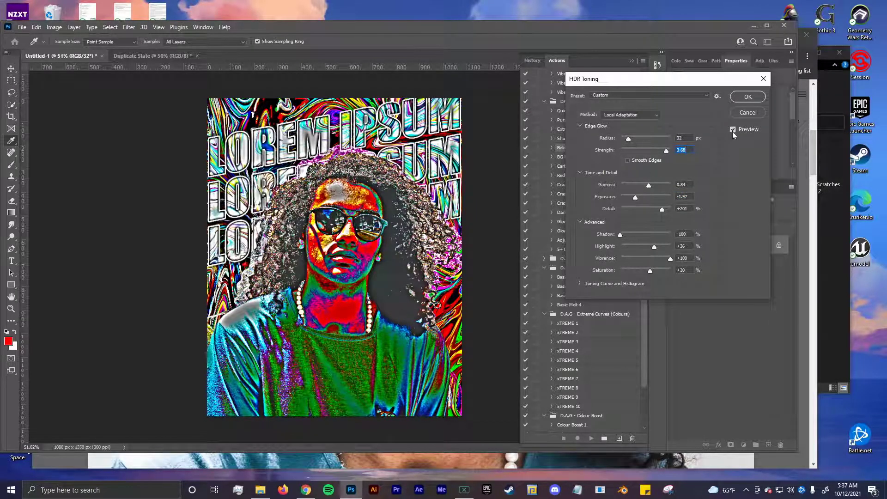
pyautogui.click(736, 115)
# Turn off auto-select, show transform controls, and bring up the overlay textures folder.
pyautogui.press('ctrl')
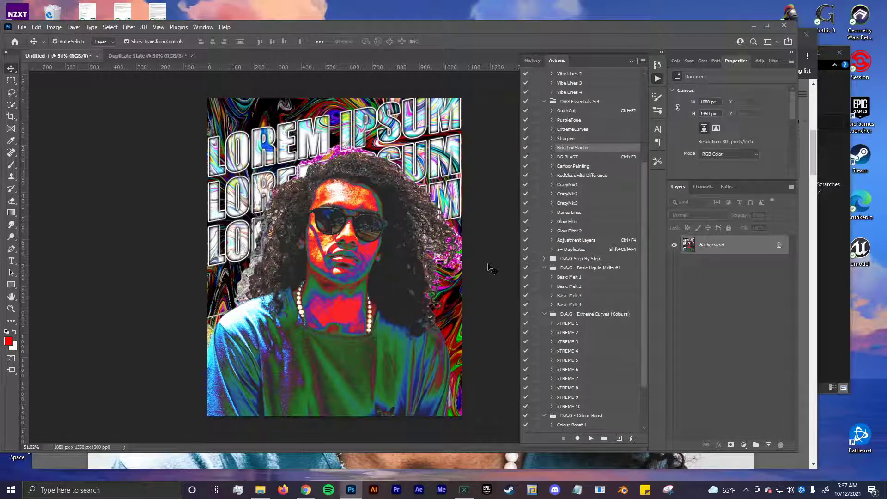
pyautogui.click(126, 41)
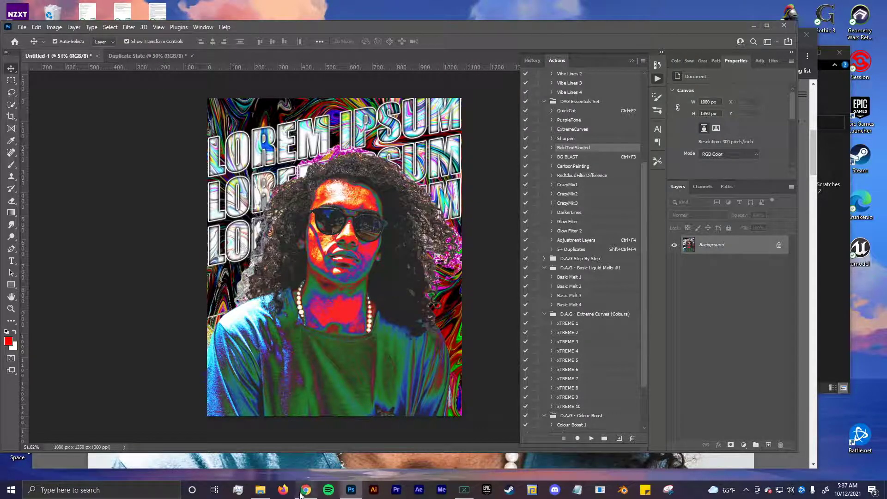
pyautogui.click(260, 490)
# Place the PaperTears+Cracks texture enlarged, rotated -5.41° and shifted up-left.
pyautogui.moveTo(585, 55); pyautogui.dragTo(675, 54)
pyautogui.moveTo(577, 245); pyautogui.dragTo(337, 286)
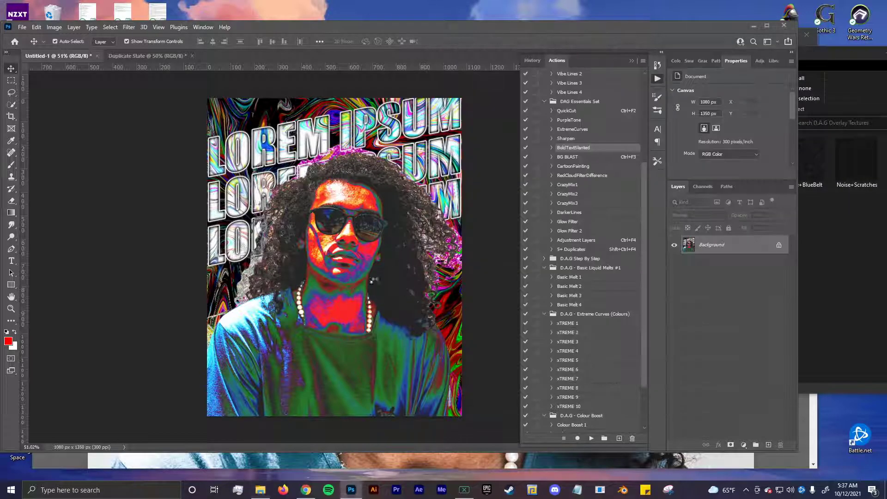
pyautogui.moveTo(462, 258); pyautogui.dragTo(553, 257)
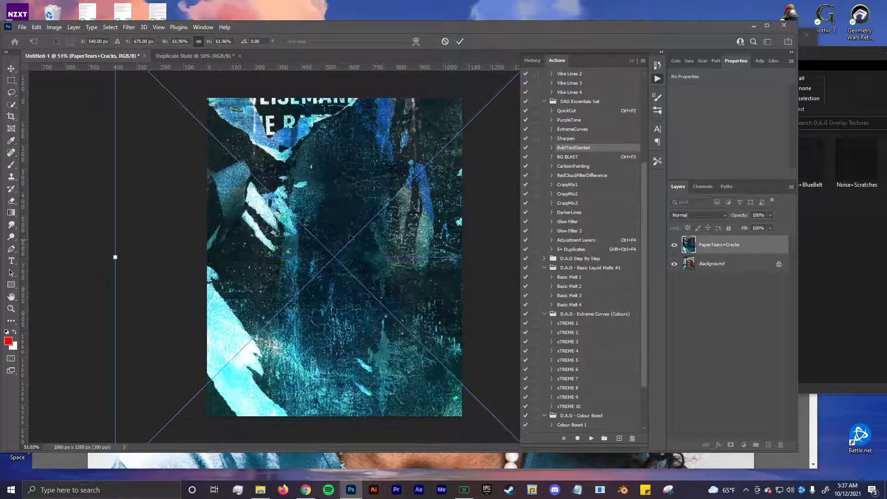
pyautogui.moveTo(94, 231); pyautogui.dragTo(92, 254)
pyautogui.moveTo(215, 246); pyautogui.dragTo(211, 224)
pyautogui.click(459, 41)
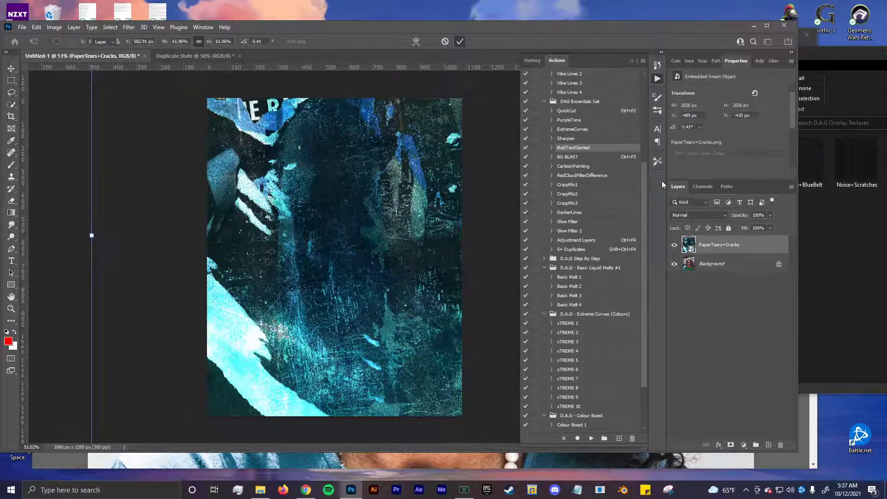
# Try Color Dodge, then set the texture's blend mode to Exclusion.
pyautogui.click(698, 215)
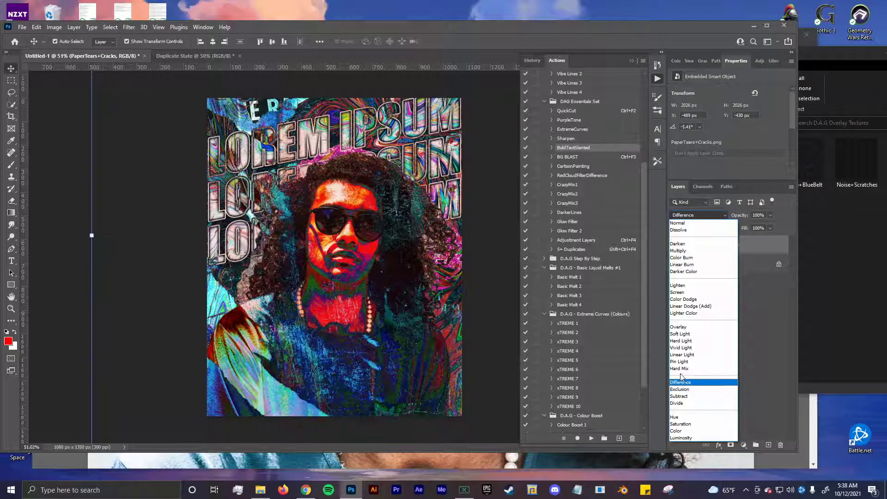
pyautogui.click(688, 300)
pyautogui.click(698, 215)
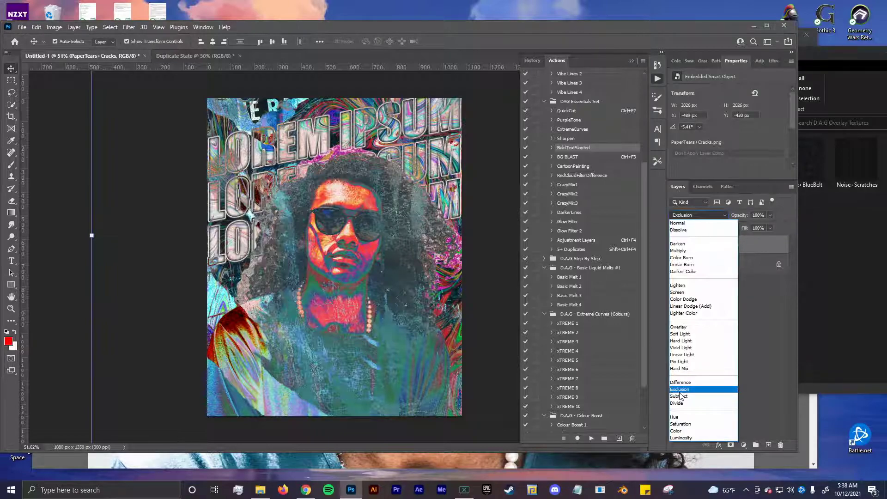
pyautogui.click(680, 393)
# Place the Noise+Scratches texture from the overlay textures folder onto the canvas.
pyautogui.click(262, 490)
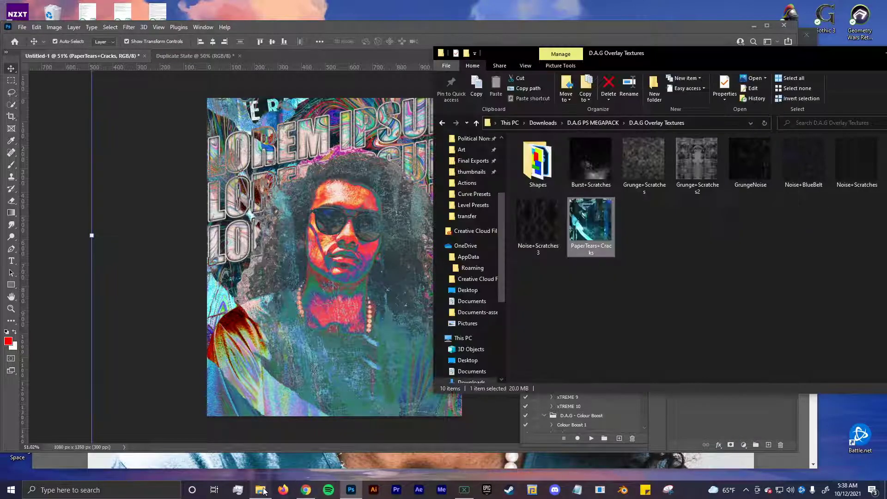
pyautogui.moveTo(857, 162); pyautogui.dragTo(613, 257)
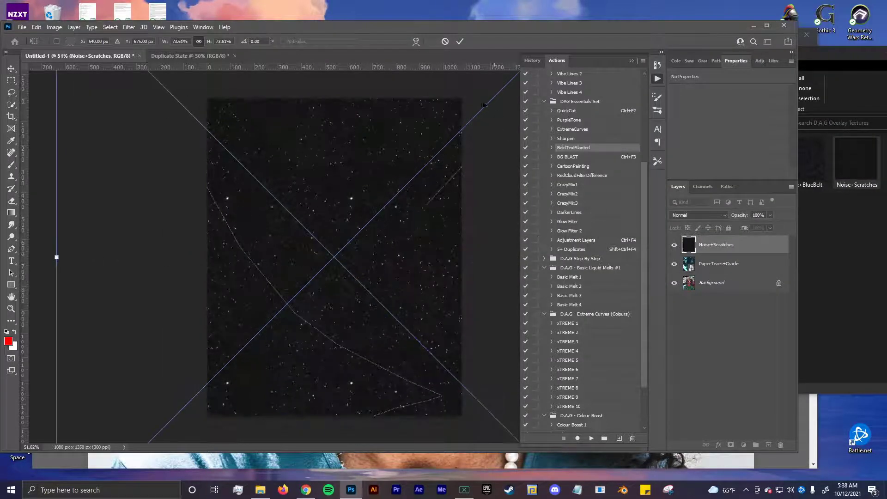
pyautogui.click(460, 41)
# Set the Noise+Scratches layer to Difference blend mode and compare it hidden and shown.
pyautogui.click(688, 216)
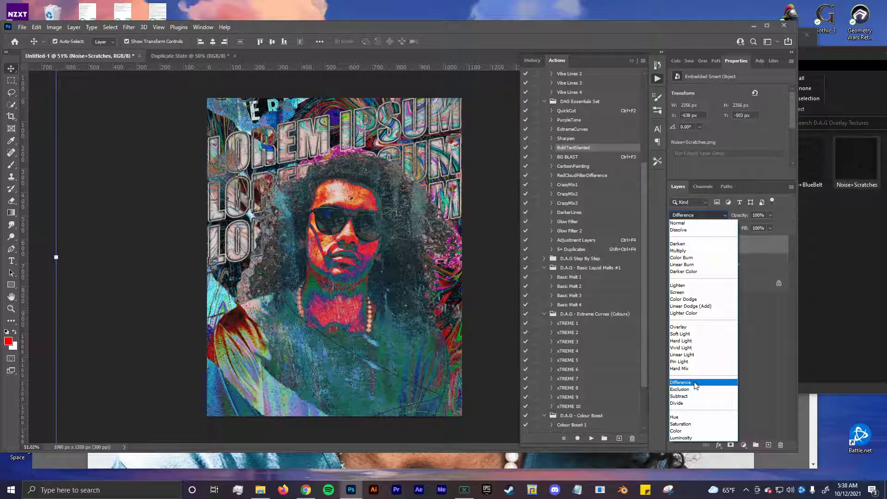
pyautogui.click(696, 385)
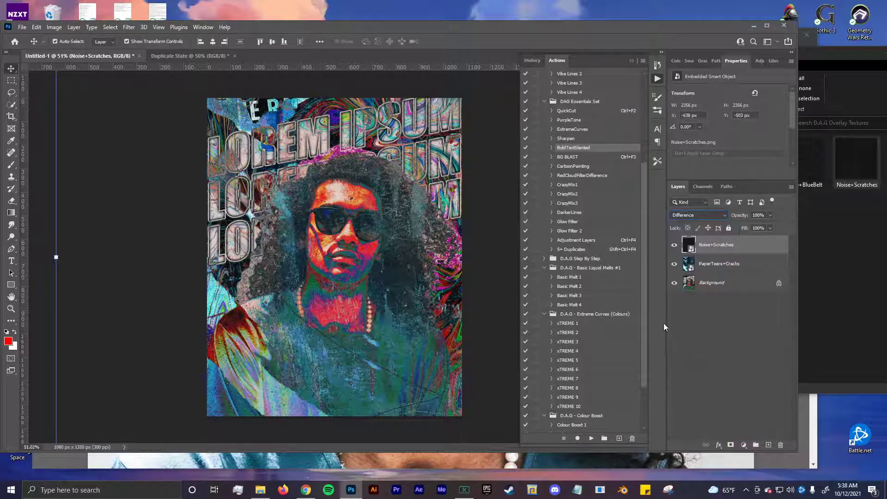
pyautogui.click(675, 246)
pyautogui.click(675, 246)
pyautogui.click(676, 248)
pyautogui.click(675, 248)
pyautogui.click(118, 289)
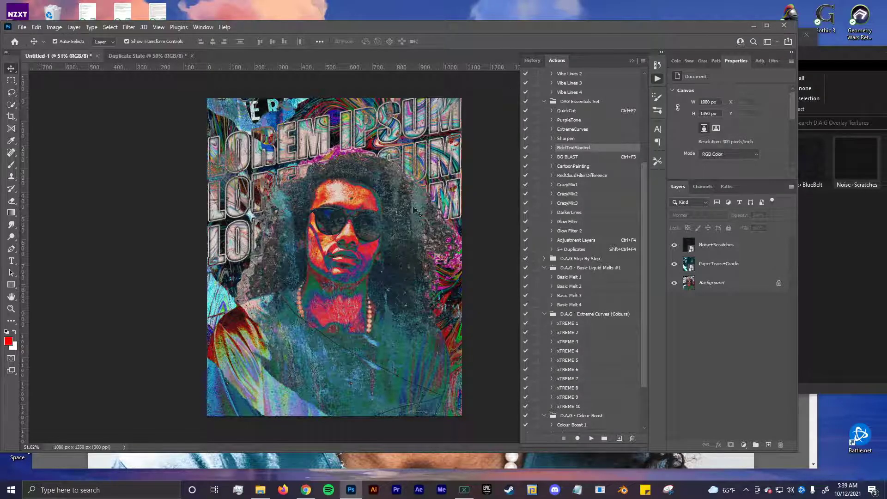
# Merge the Noise+Scratches, PaperTears+Cracks and Background layers with Ctrl+E.
pyautogui.click(718, 251)
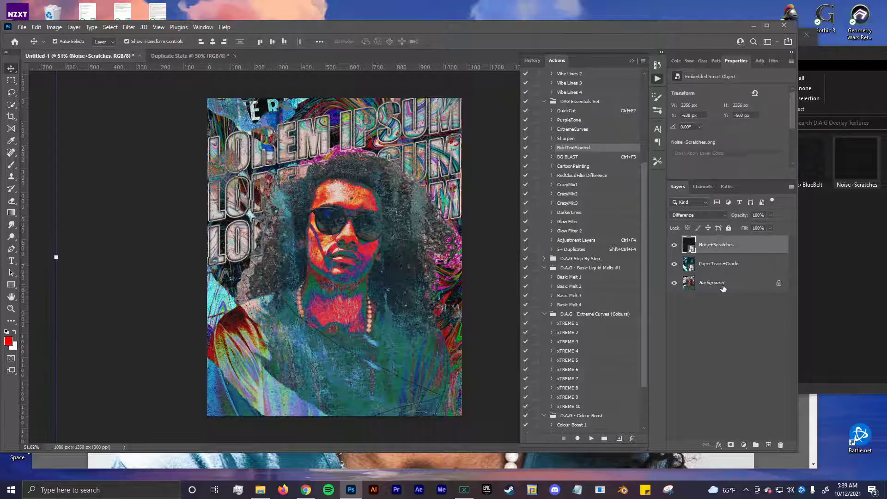
pyautogui.keyDown('shift'); pyautogui.click(722, 283); pyautogui.keyUp('shift')
pyautogui.hotkey('ctrl', 'e')
# Preview Filter > Noise > Add Noise on the merged portrait, then cancel it.
pyautogui.click(129, 27)
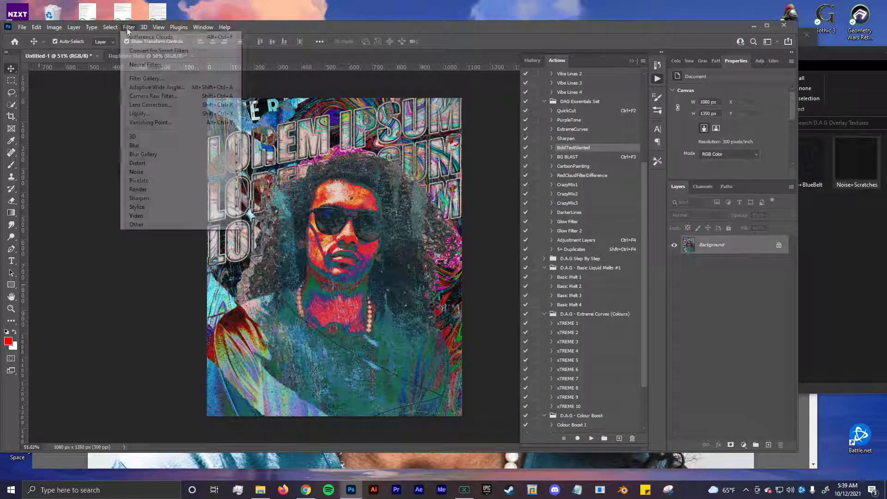
pyautogui.moveTo(159, 172)
pyautogui.click(272, 175)
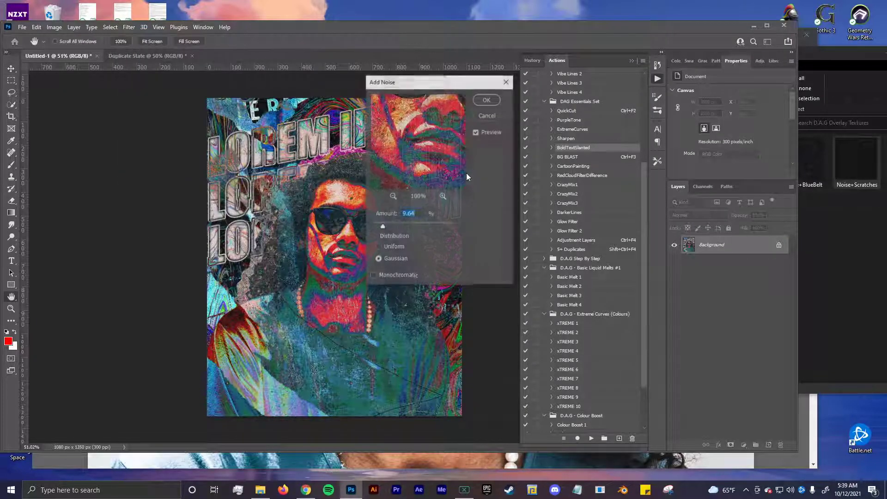
pyautogui.moveTo(406, 80); pyautogui.dragTo(572, 80)
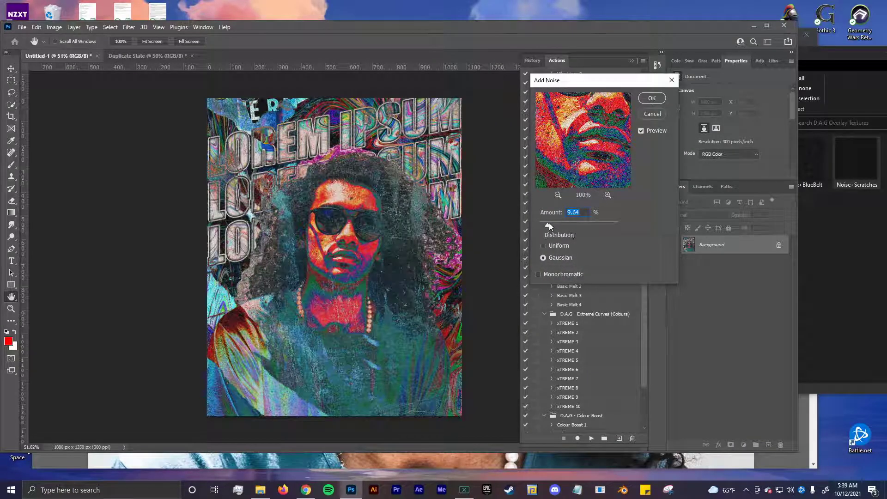
pyautogui.moveTo(549, 224)
pyautogui.mouseDown()
pyautogui.moveTo(559, 222)
pyautogui.moveTo(551, 223)
pyautogui.mouseUp()
pyautogui.moveTo(609, 116); pyautogui.dragTo(609, 195)
pyautogui.click(559, 195)
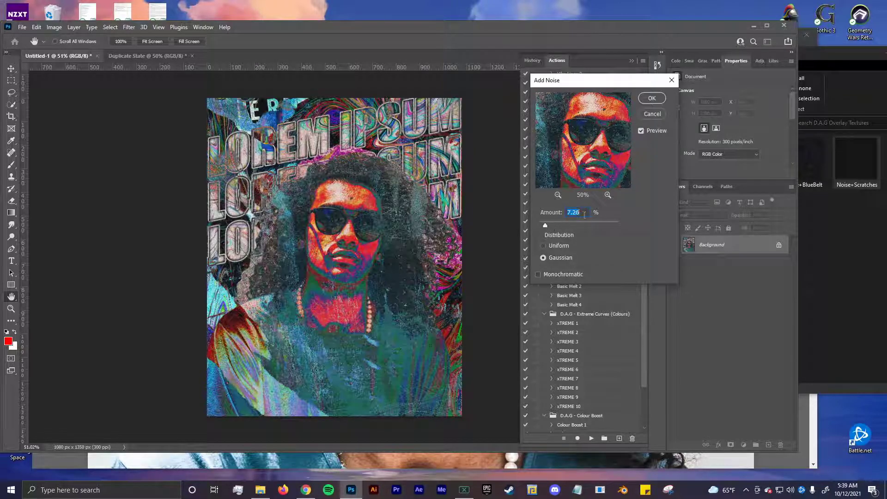
pyautogui.click(650, 115)
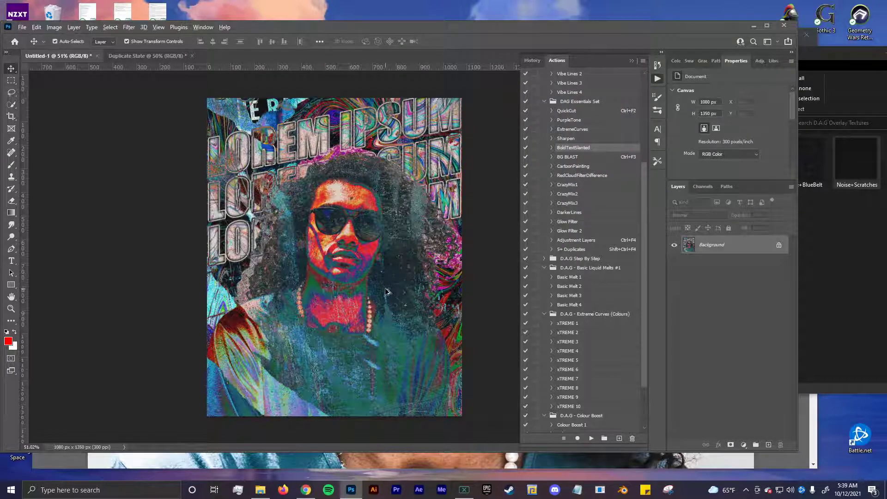
pyautogui.hotkey('ctrl', 'Tab')
pyautogui.hotkey('ctrl', 'Tab')
pyautogui.hotkey('ctrl', 'Tab')
pyautogui.hotkey('ctrl', 'Tab')
pyautogui.hotkey('ctrl', 'Tab')
pyautogui.hotkey('ctrl', 'Tab')
pyautogui.hotkey('ctrl', 'Tab')
pyautogui.hotkey('ctrl', 'Tab')
# Open Levels and try the Fader2 and Fader1 presets, comparing with Preview.
pyautogui.hotkey('ctrl', 'l')
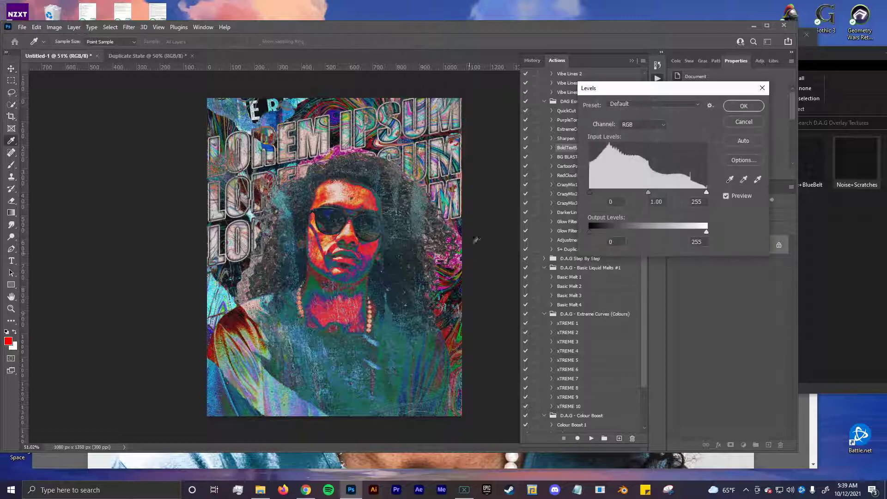
pyautogui.click(647, 105)
pyautogui.click(630, 217)
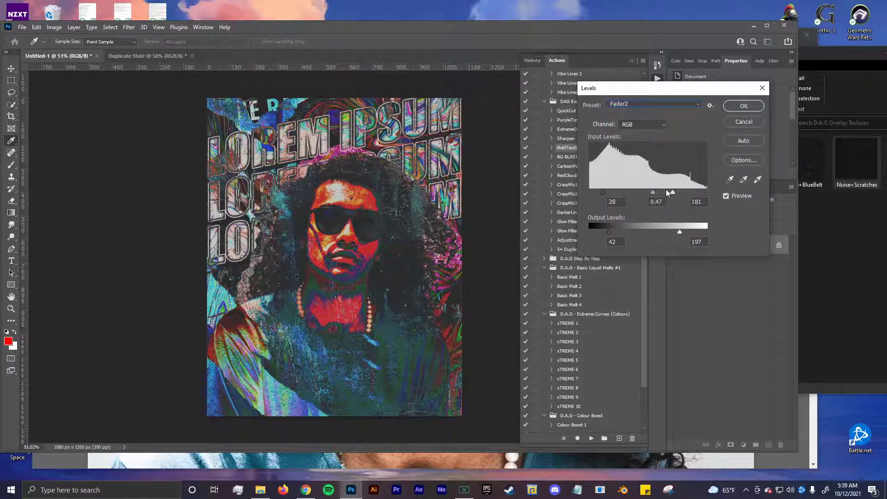
pyautogui.press('Down')
pyautogui.press('Up')
pyautogui.press('Up')
pyautogui.click(637, 104)
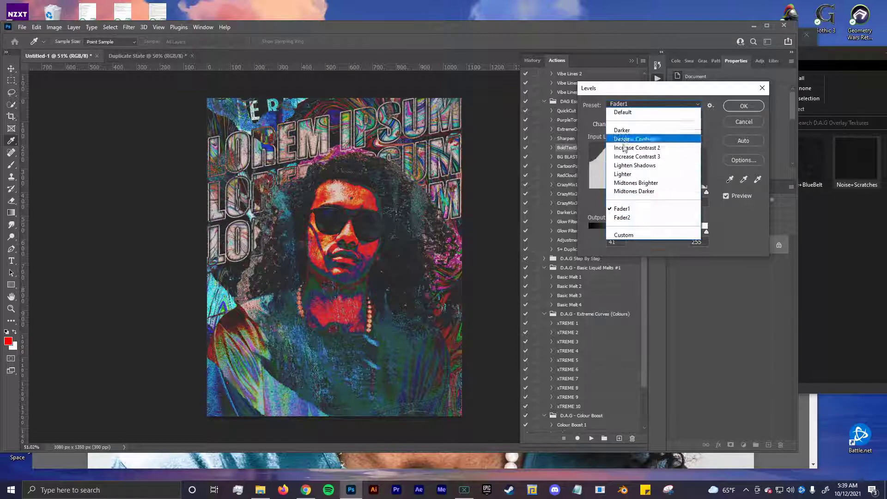
pyautogui.click(624, 215)
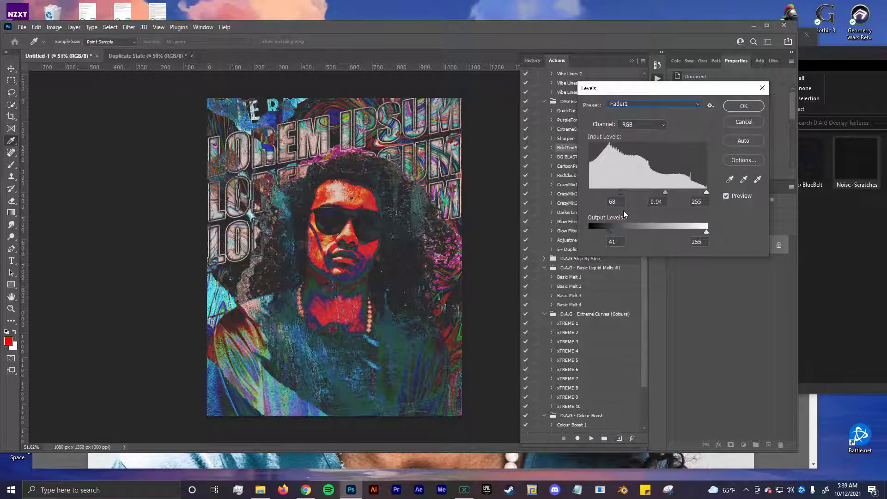
pyautogui.click(726, 196)
pyautogui.click(727, 196)
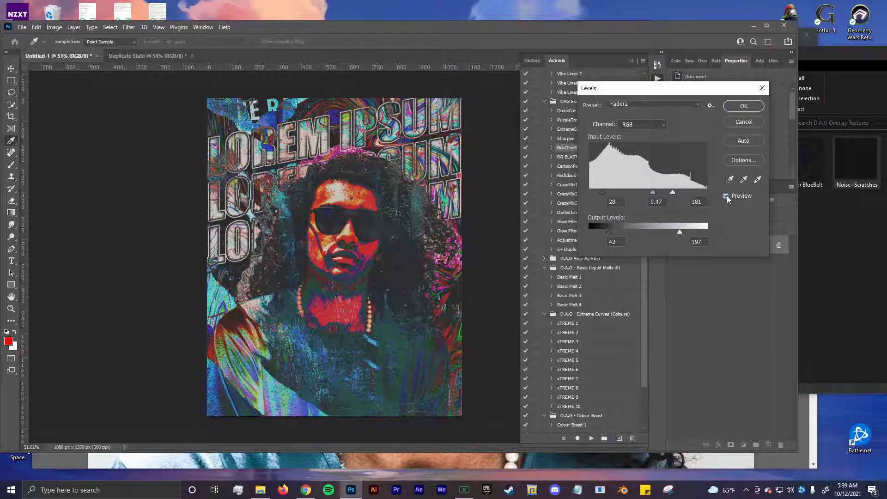
# Settle on the Fader2 preset (input 28/0.47/181, output 42–197) and apply it.
pyautogui.click(630, 104)
pyautogui.click(622, 216)
pyautogui.press('Down')
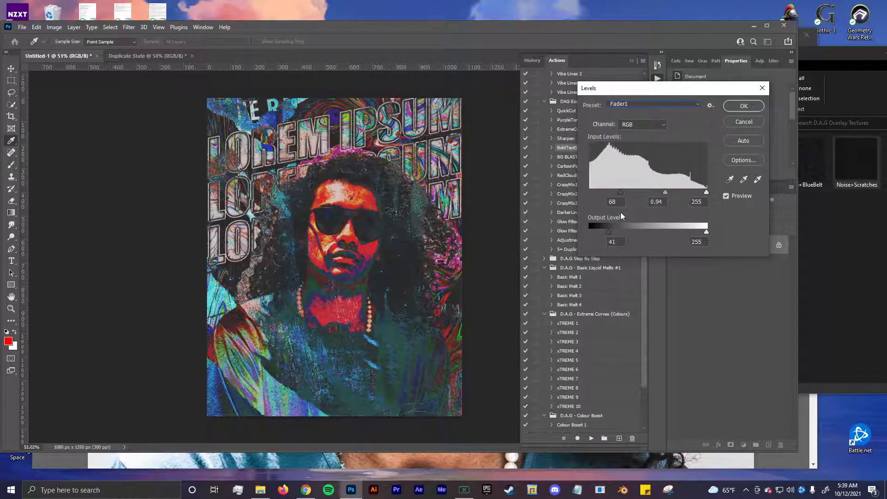
pyautogui.click(734, 195)
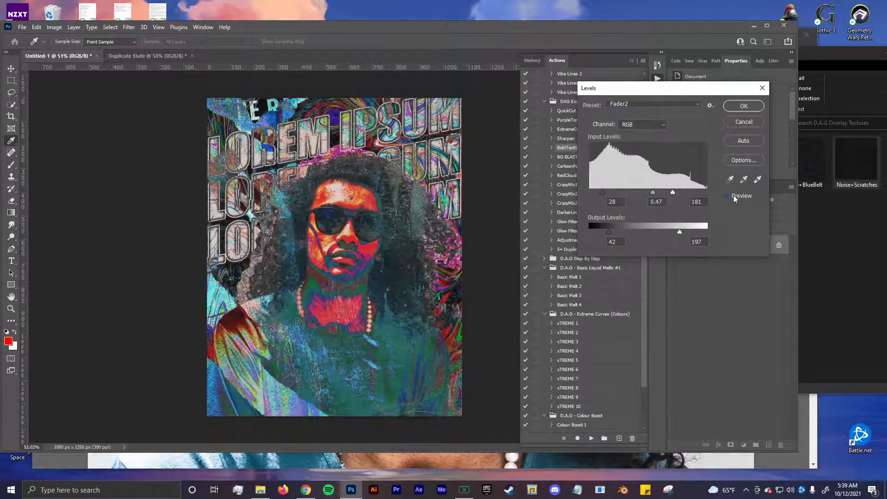
pyautogui.click(734, 195)
pyautogui.click(635, 105)
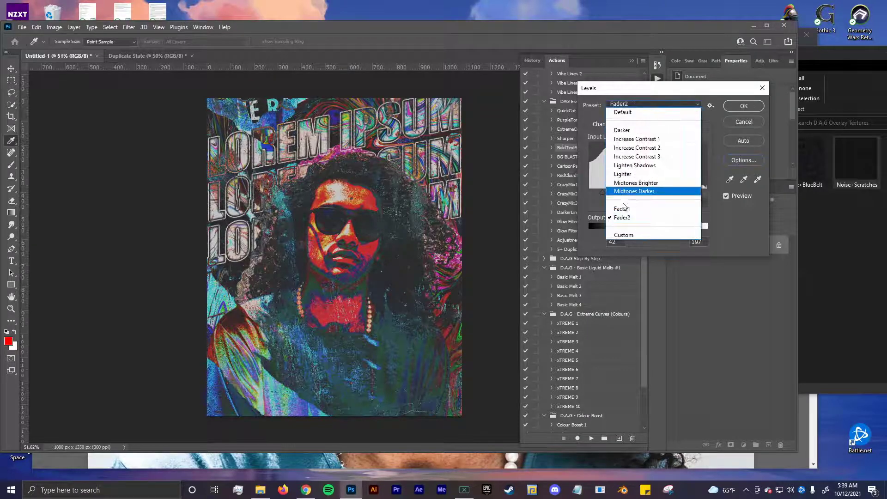
pyautogui.click(622, 215)
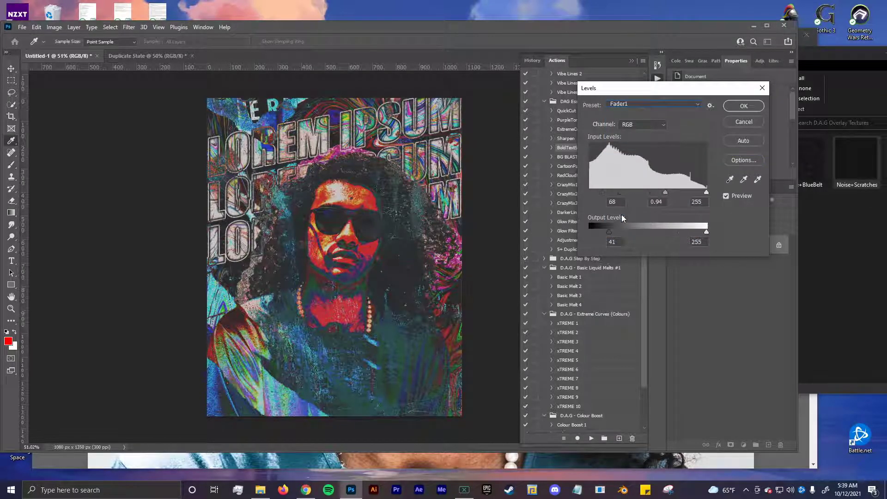
pyautogui.click(725, 195)
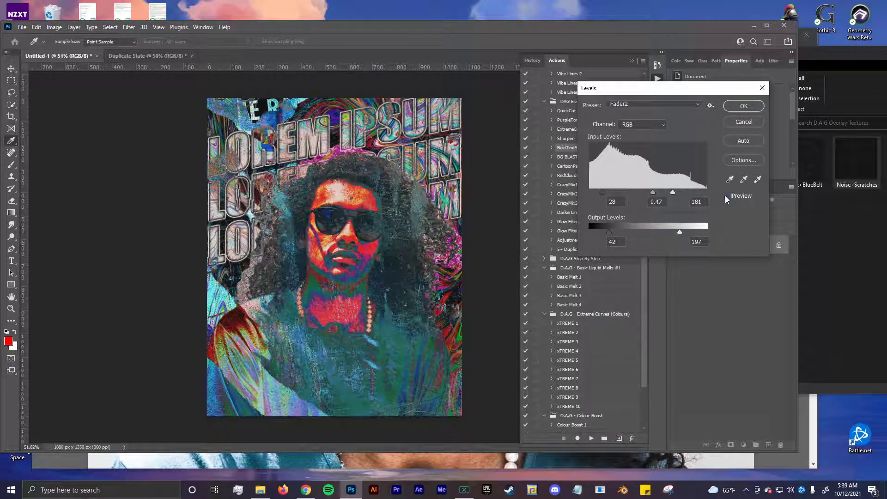
pyautogui.click(726, 196)
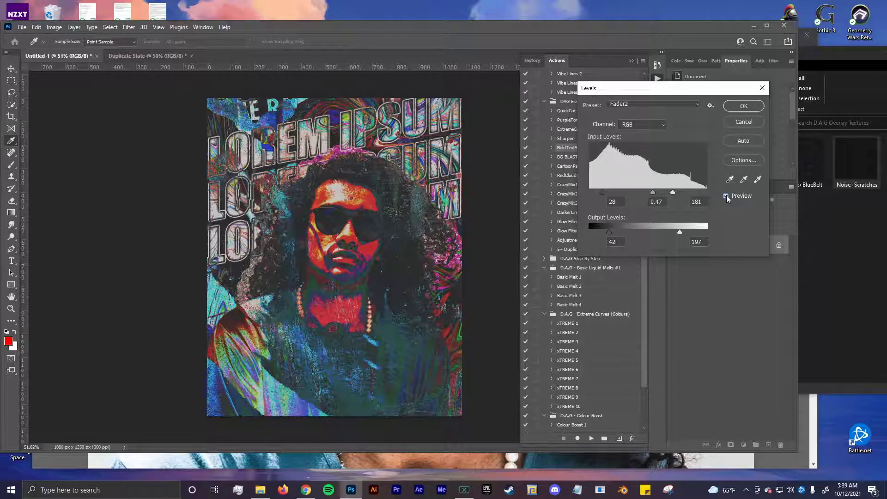
pyautogui.click(727, 195)
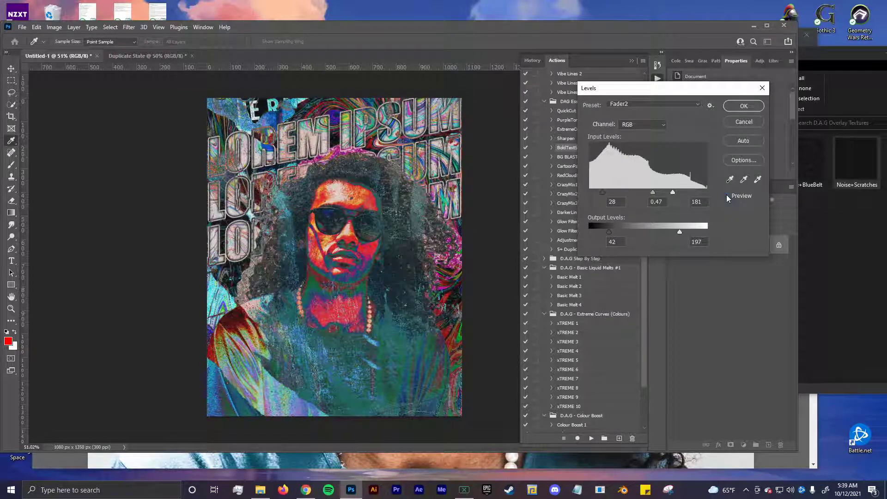
pyautogui.click(727, 196)
pyautogui.click(726, 196)
pyautogui.click(726, 195)
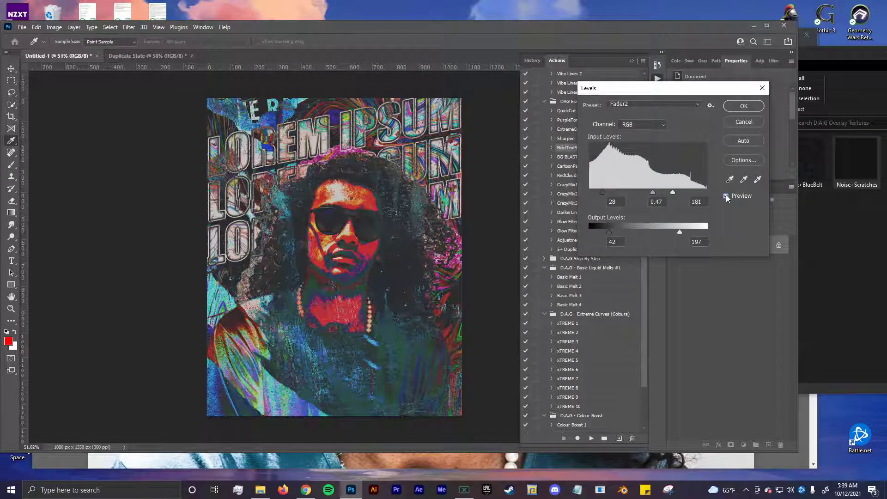
pyautogui.click(744, 106)
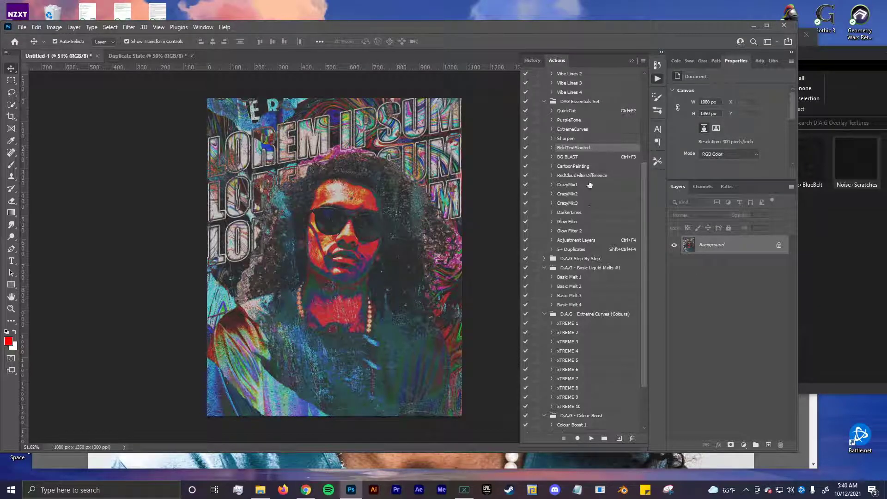
# Play the PurpleTone action and dismiss the Deselect Layers prompt.
pyautogui.click(583, 121)
pyautogui.click(591, 439)
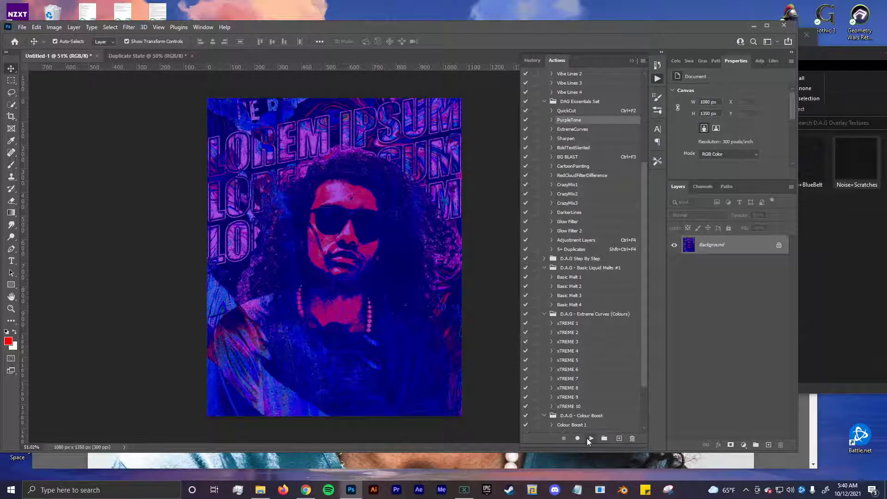
pyautogui.scroll(-2, 564, 407)
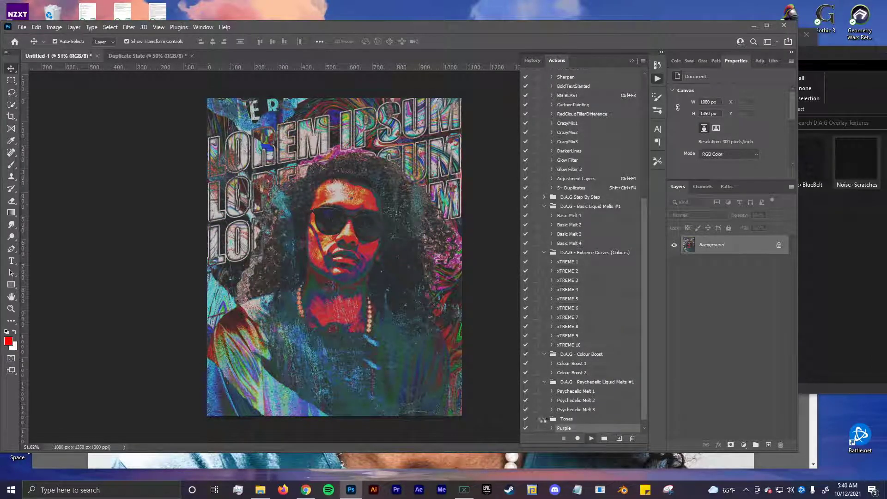
pyautogui.click(418, 188)
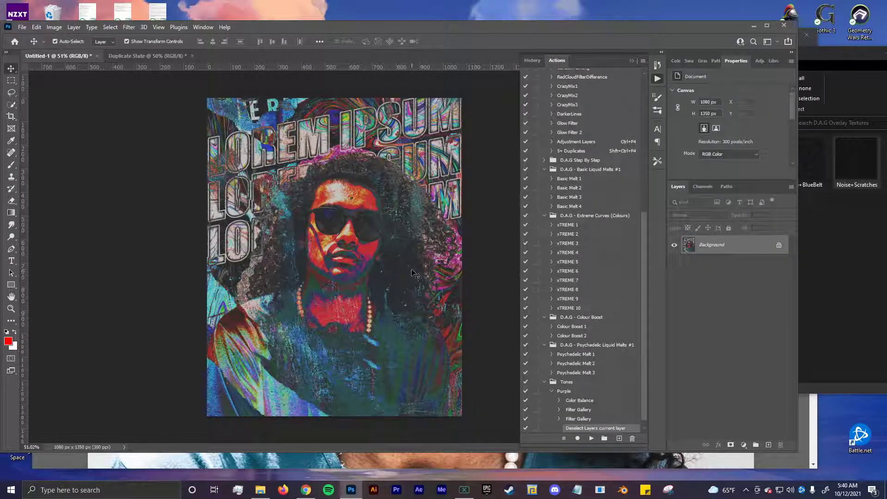
# Try the Waves curve presets and a Levels check, discarding both adjustments.
pyautogui.hotkey('ctrl', 'm')
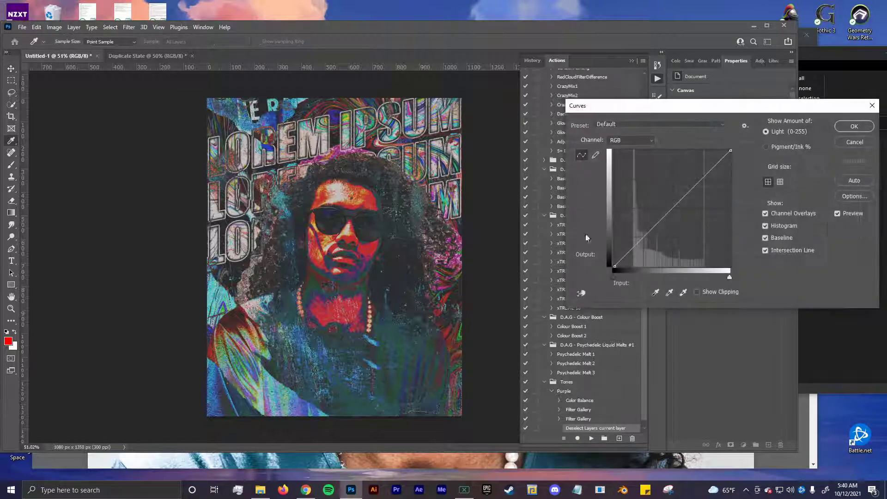
pyautogui.moveTo(636, 245); pyautogui.dragTo(636, 230)
pyautogui.click(615, 124)
pyautogui.click(600, 238)
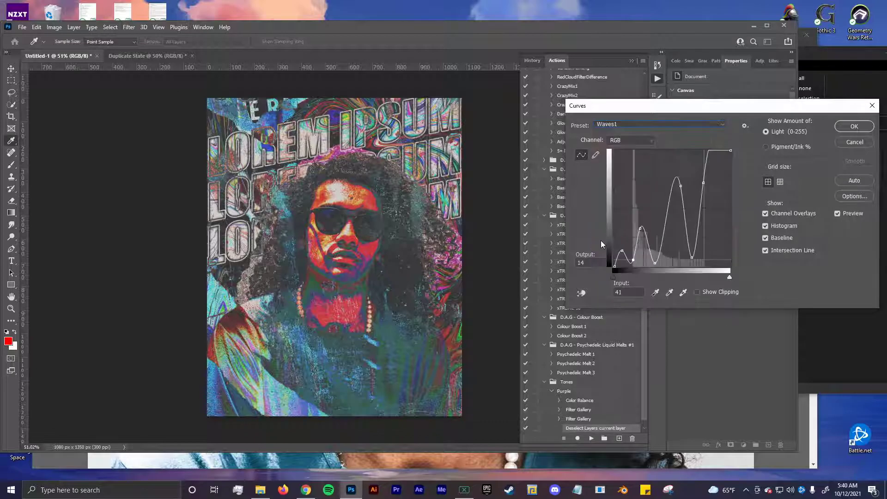
pyautogui.press('Down')
pyautogui.press('Down')
pyautogui.press('Down')
pyautogui.press('Down')
pyautogui.press('Down')
pyautogui.press('Down')
pyautogui.press('Down')
pyautogui.press('Down')
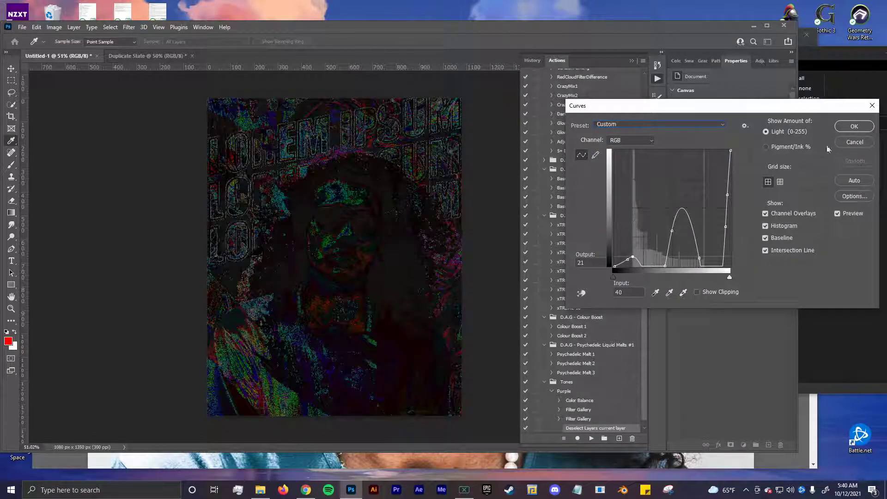
pyautogui.press('Escape')
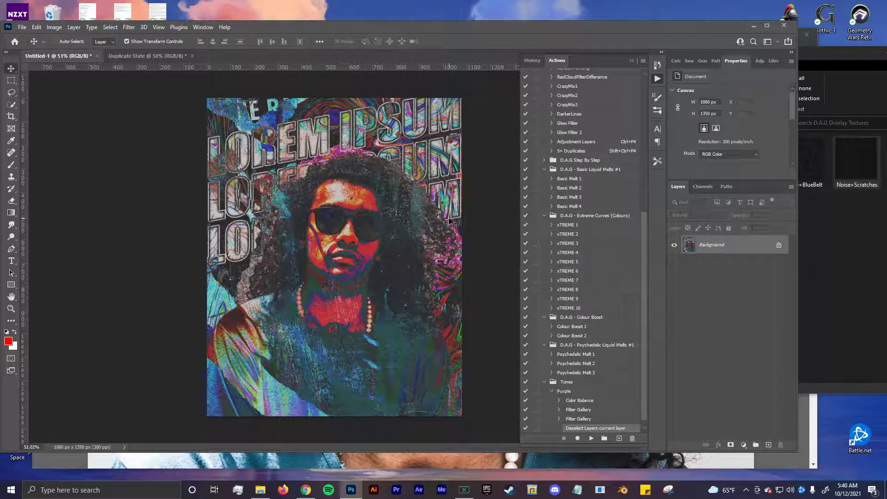
pyautogui.hotkey('ctrl', 'l')
pyautogui.click(743, 122)
# Raise Hue/Saturation saturation to +13 and apply it.
pyautogui.hotkey('ctrl', 'u')
pyautogui.moveTo(735, 186)
pyautogui.mouseDown()
pyautogui.moveTo(779, 186)
pyautogui.moveTo(742, 191)
pyautogui.mouseUp()
pyautogui.click(825, 228)
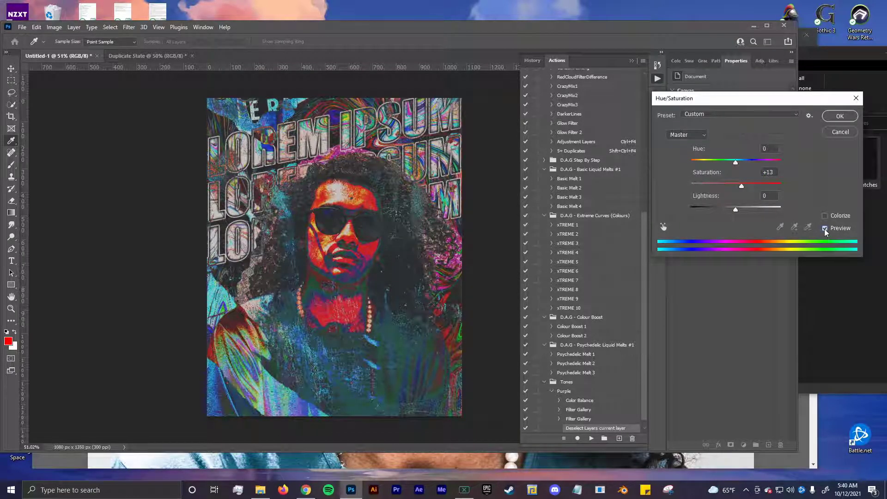
pyautogui.click(825, 229)
pyautogui.click(837, 118)
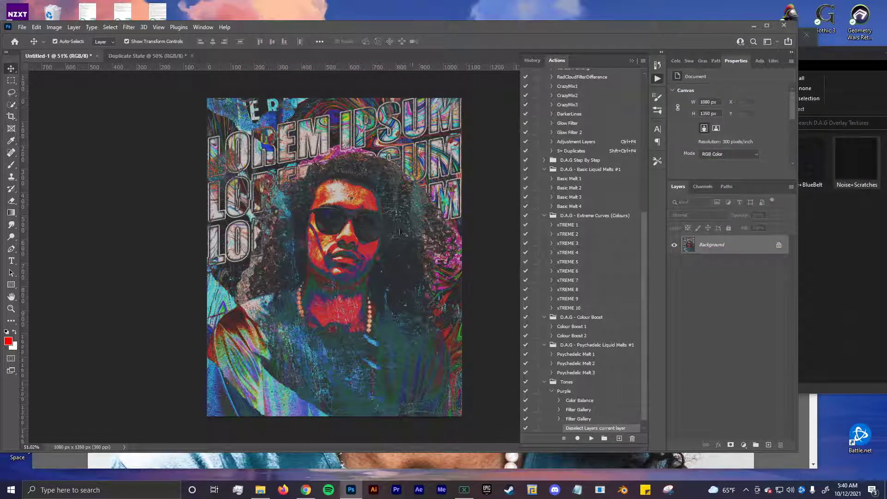